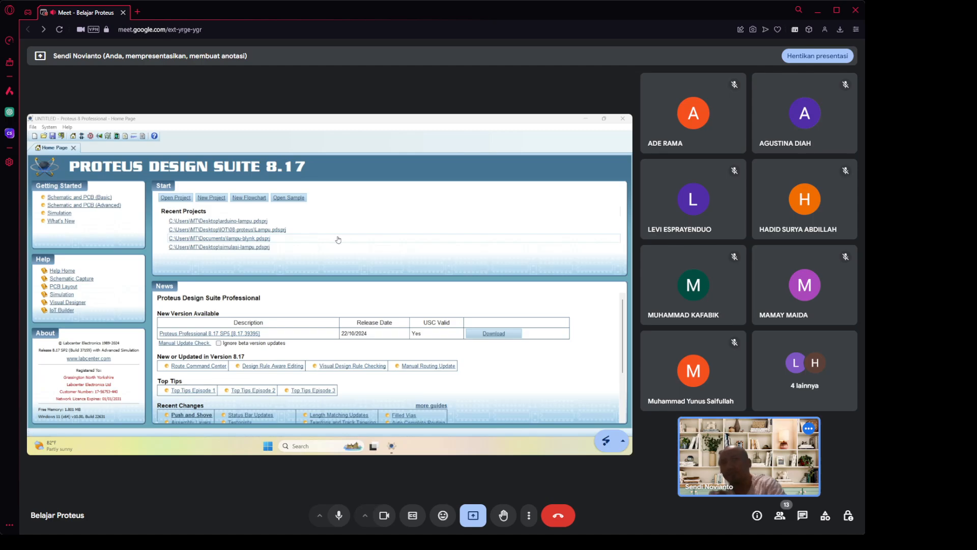
Start a new project named PCB, saved in the Documents folder.
key(super+plus)
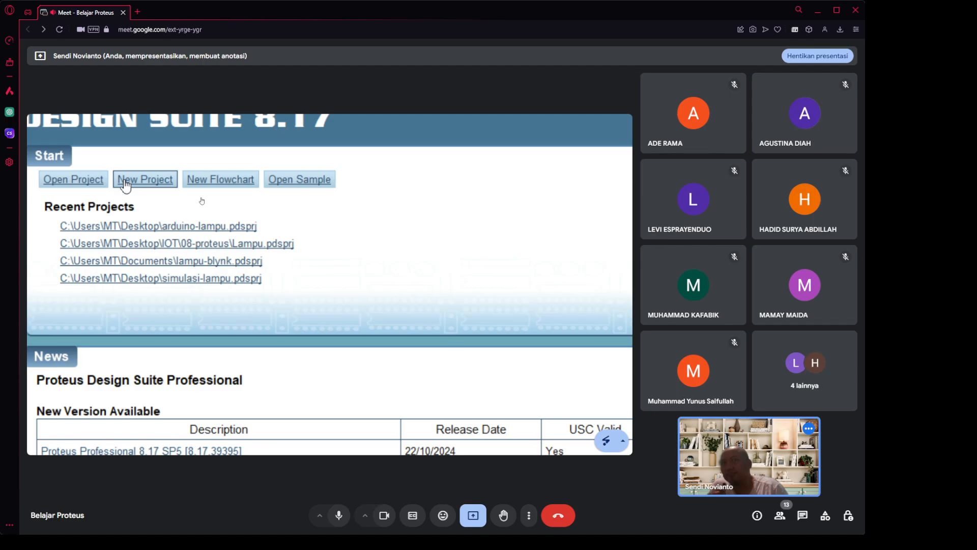
click(124, 181)
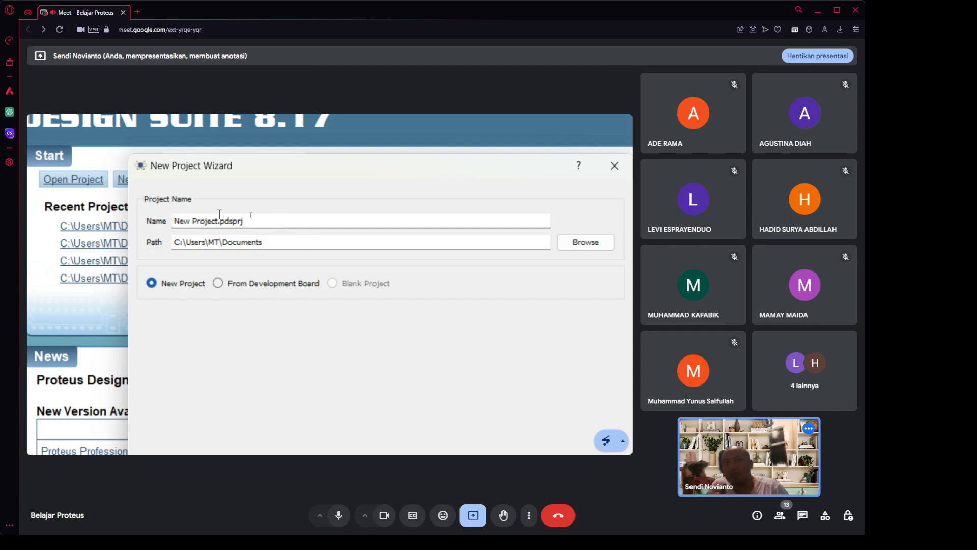
drag(218, 220, 172, 222)
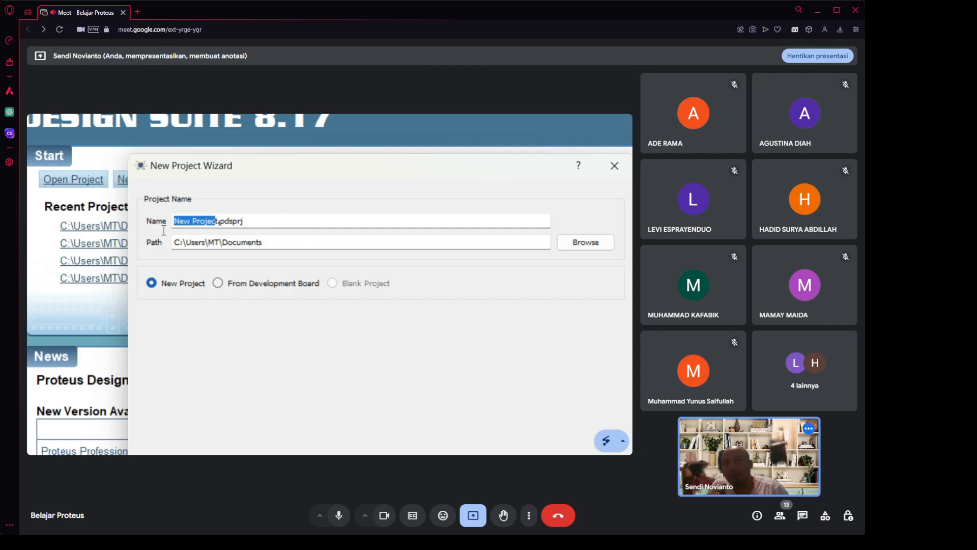
key(BackSpace)
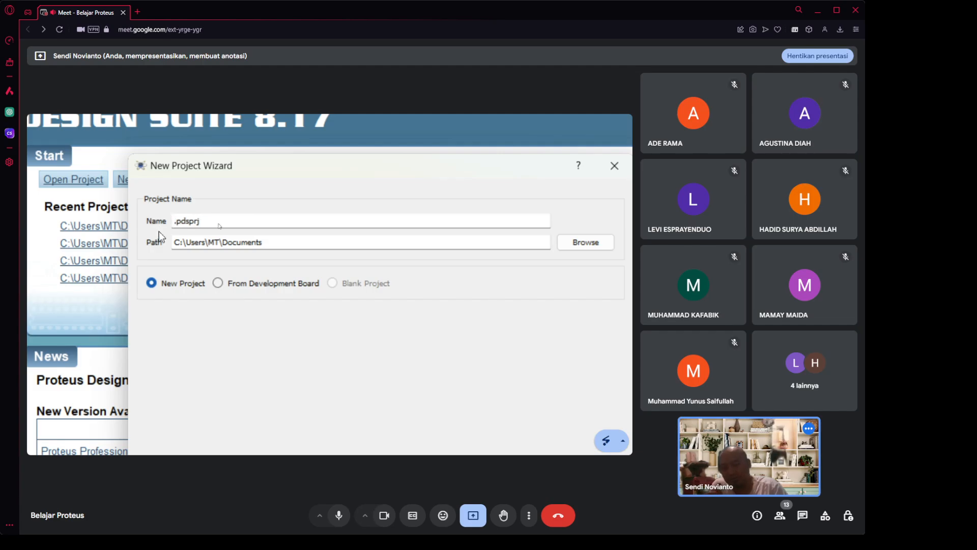
text(R)
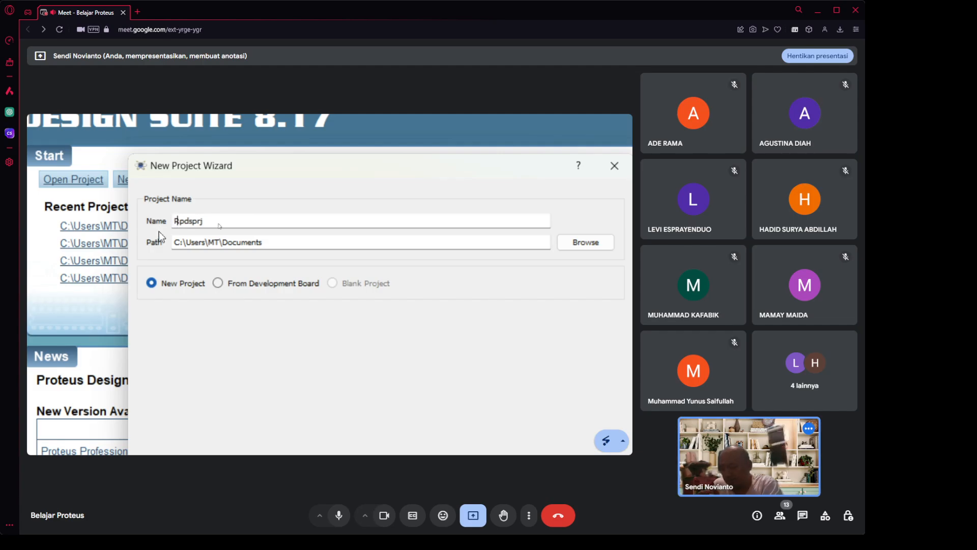
text(CB)
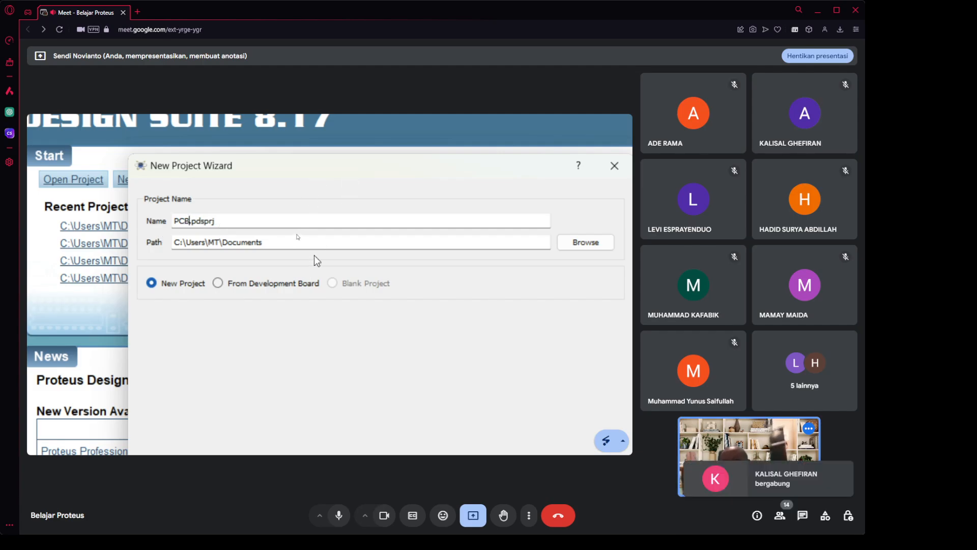
click(278, 244)
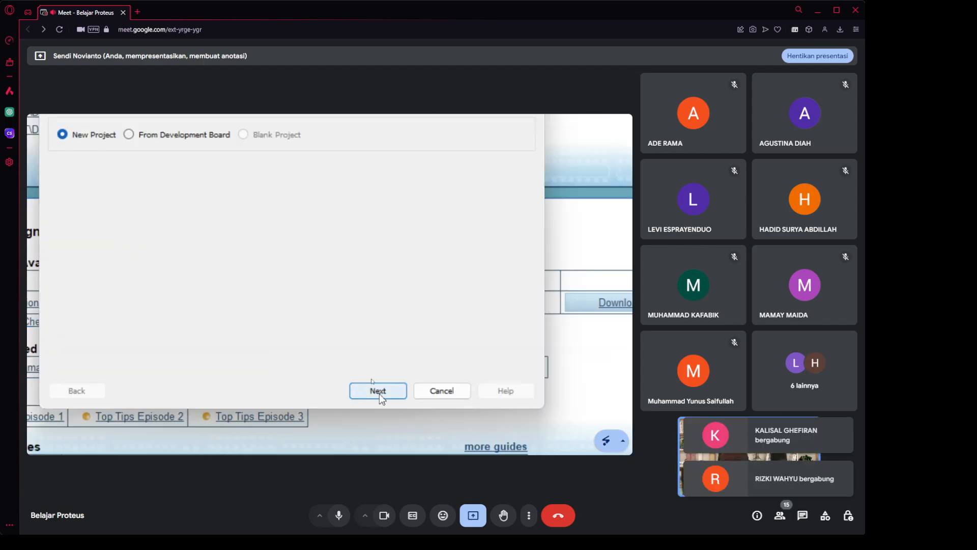
Accept the DEFAULT schematic template and the default PCB layout choice.
click(379, 393)
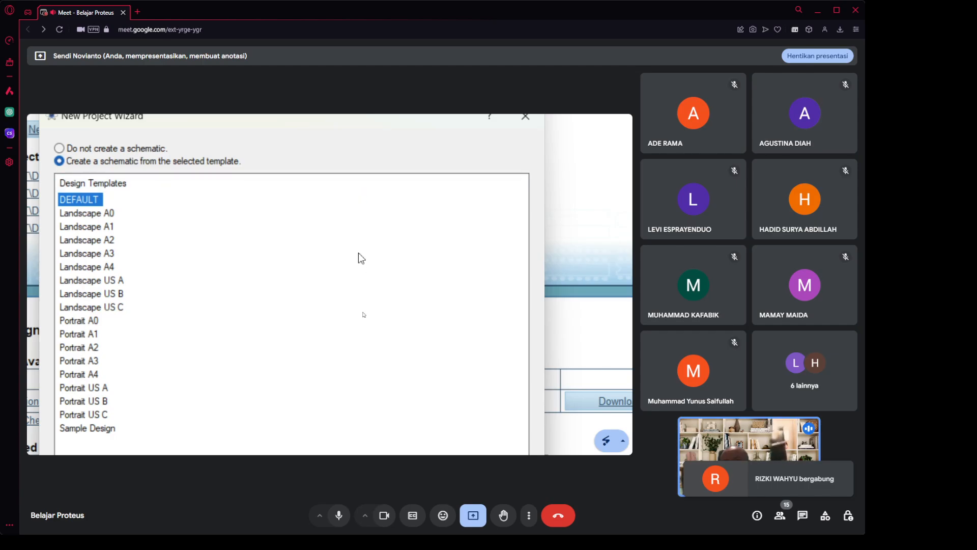
click(374, 395)
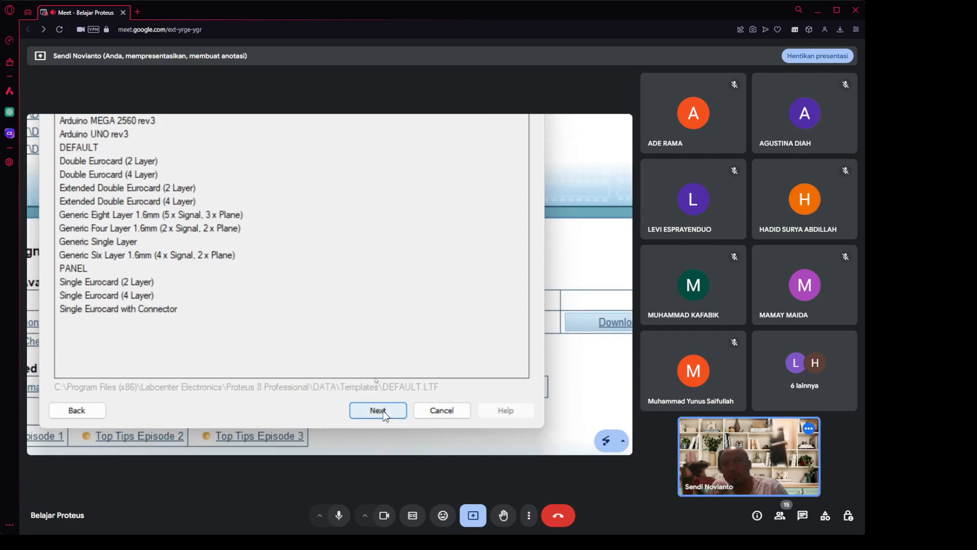
click(384, 409)
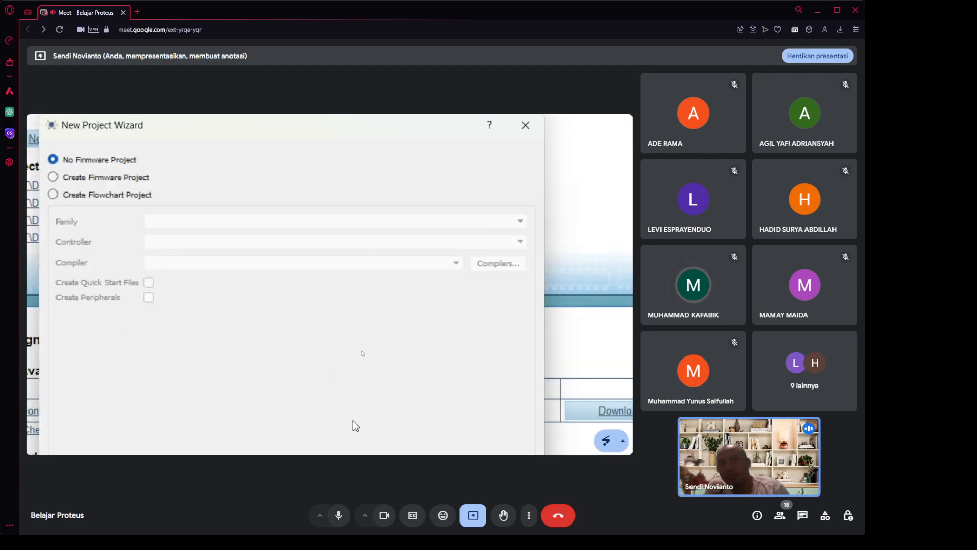
Keep No Firmware Project and finish the wizard from the Summary page.
click(378, 418)
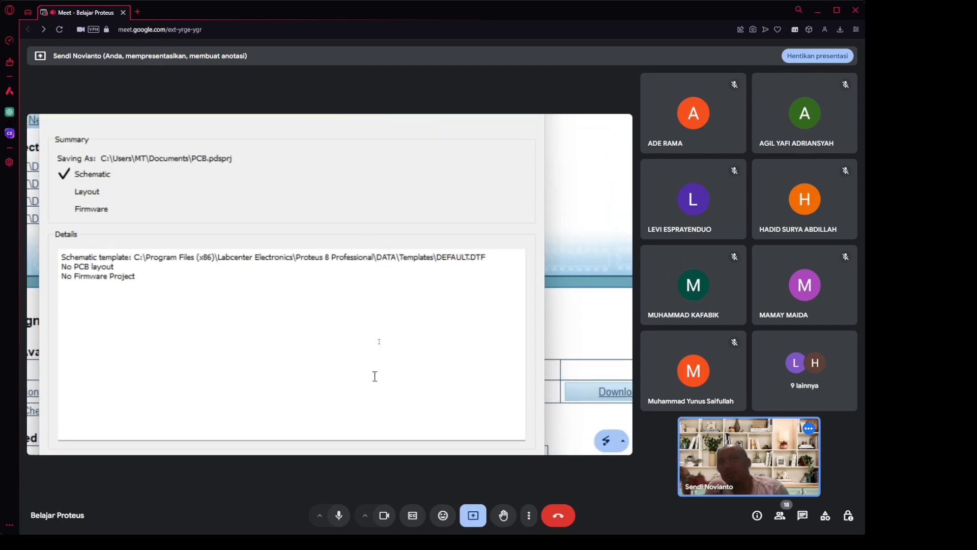
click(390, 424)
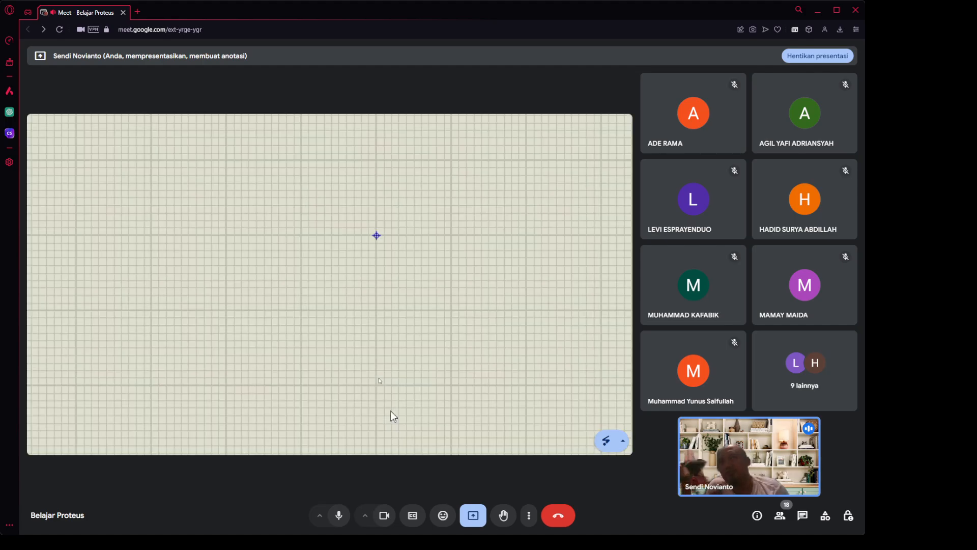
middle_click(167, 197)
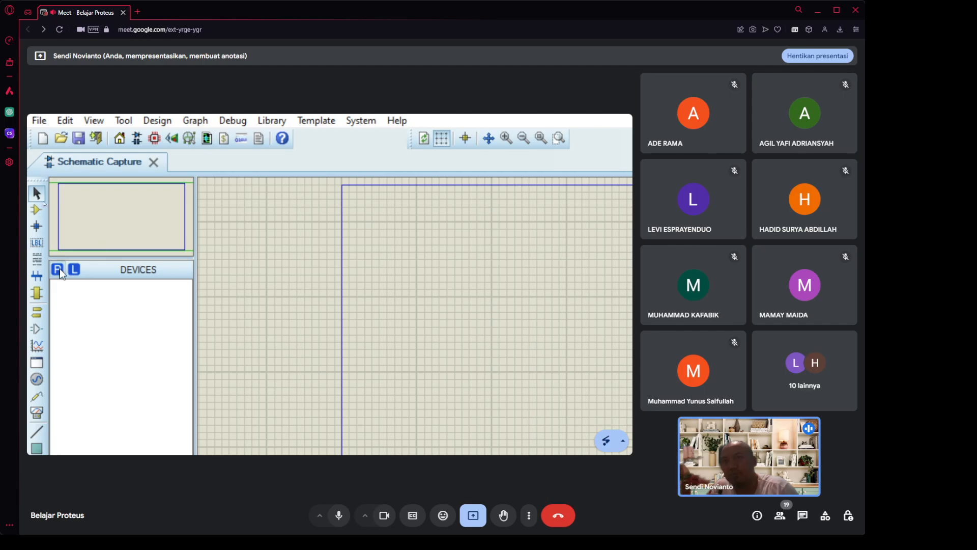
click(58, 269)
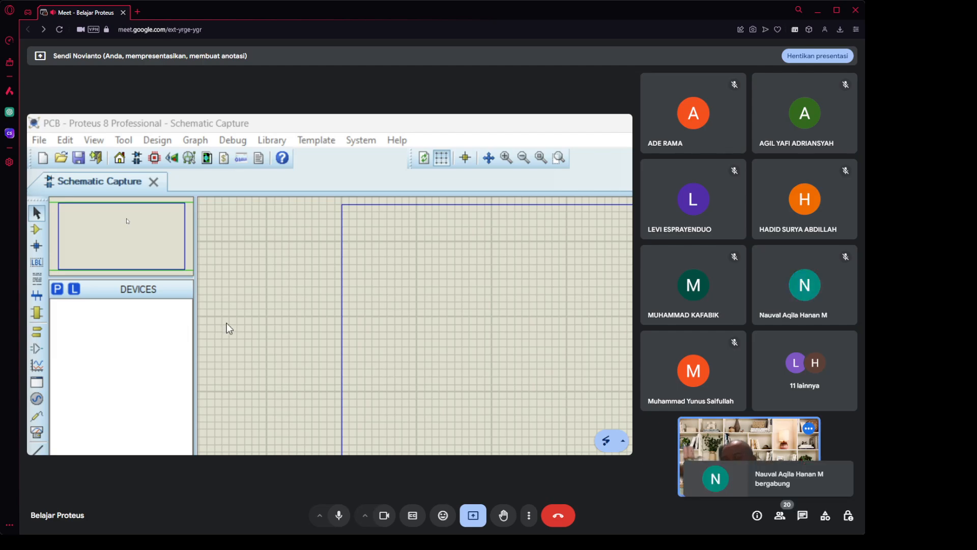
key(super+minus)
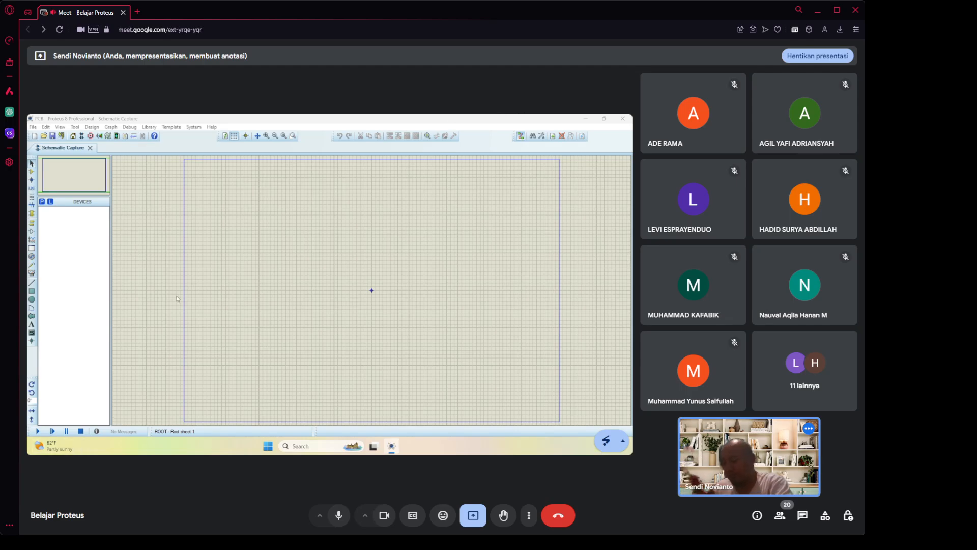
key(super+plus)
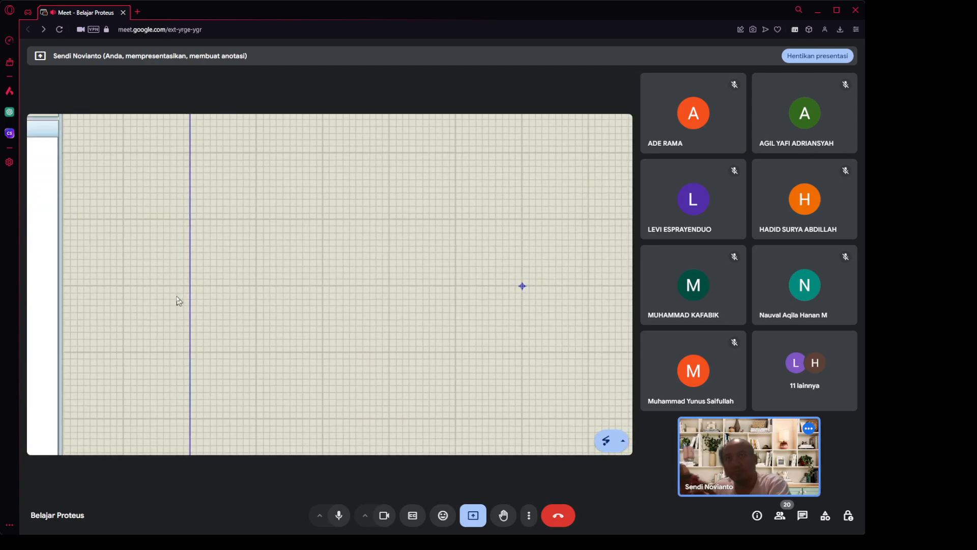
key(super+minus)
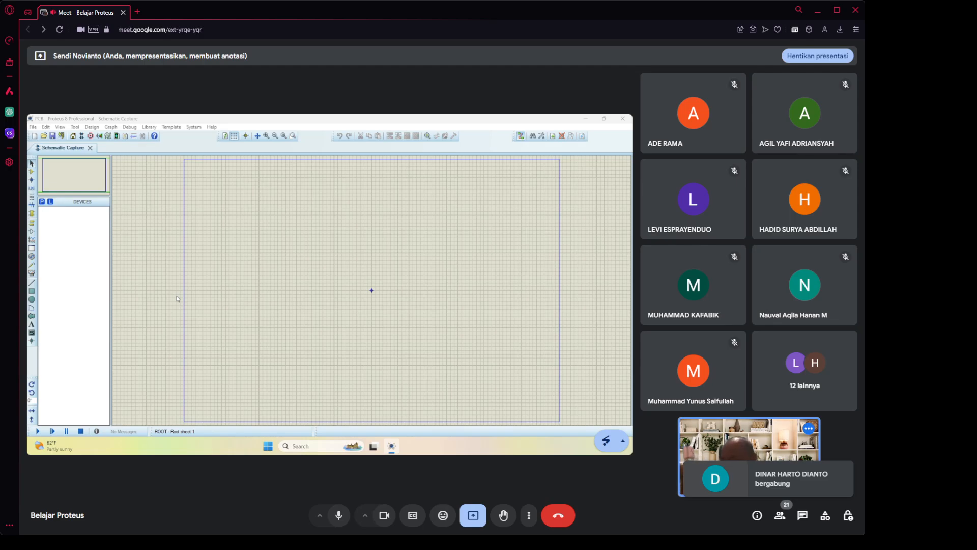
key(ctrl+3)
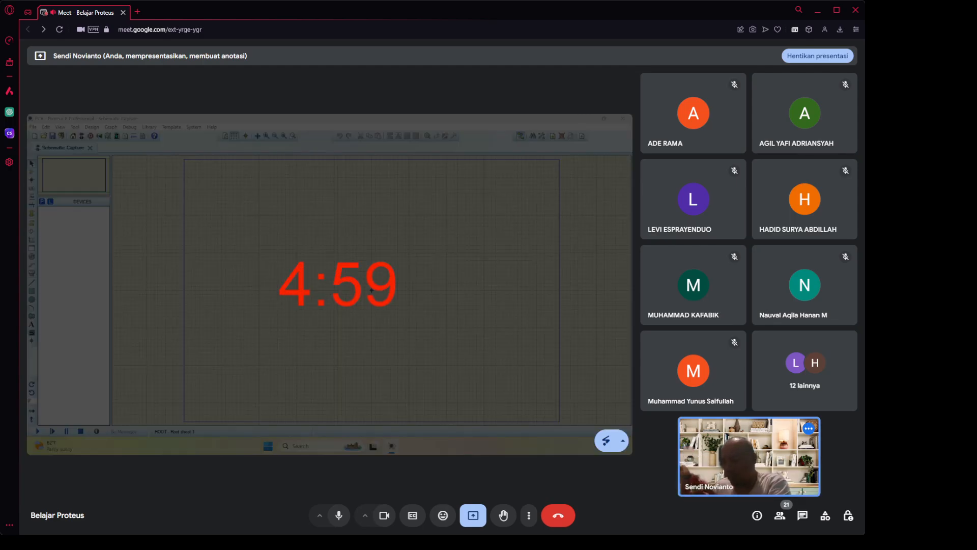
Move the Pick Devices dialog over the schematic so it is fully visible.
key(Escape)
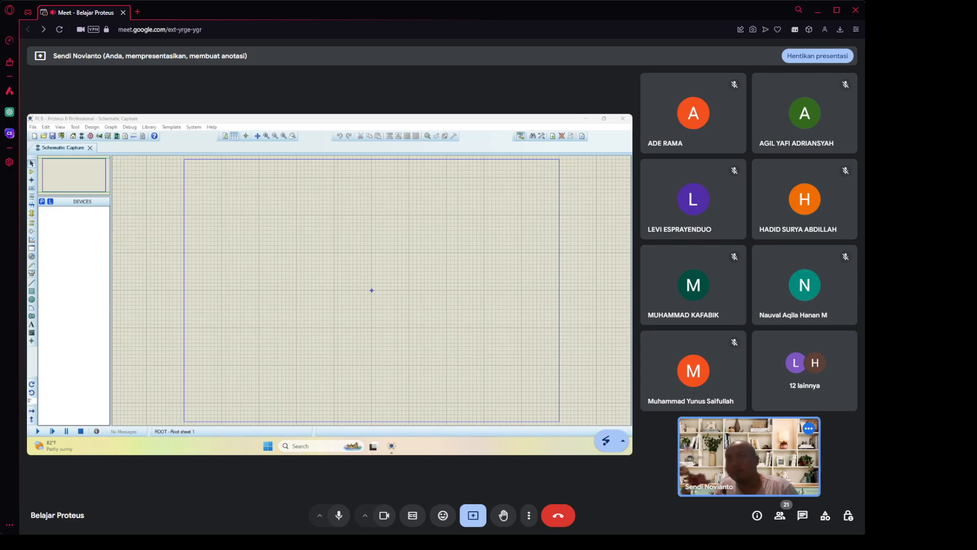
mouse_move(28, 159)
mouse_down()
mouse_move(103, 198)
mouse_move(316, 178)
mouse_move(280, 181)
mouse_up()
Search the parts library for 'ardui' and add ARDUINO UNO to the device list.
click(315, 177)
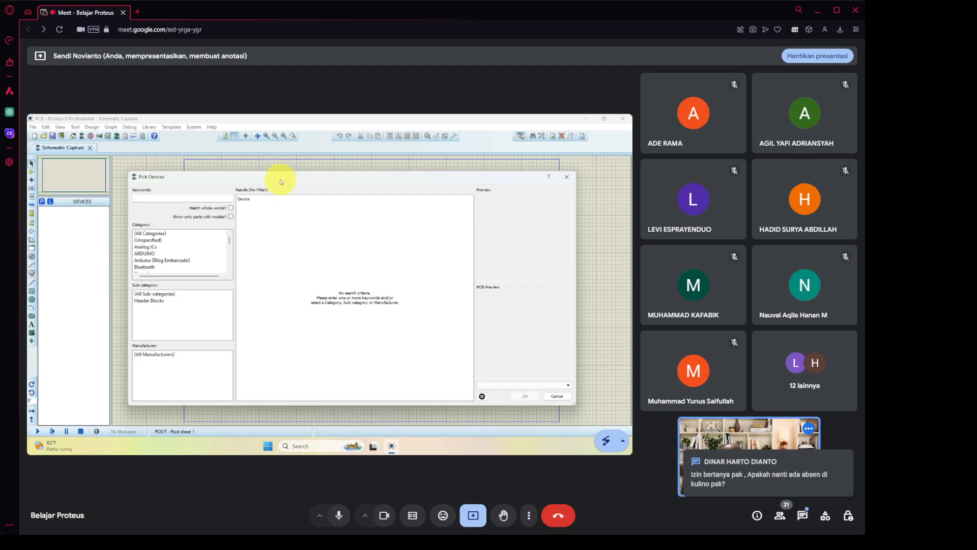
key(super+plus)
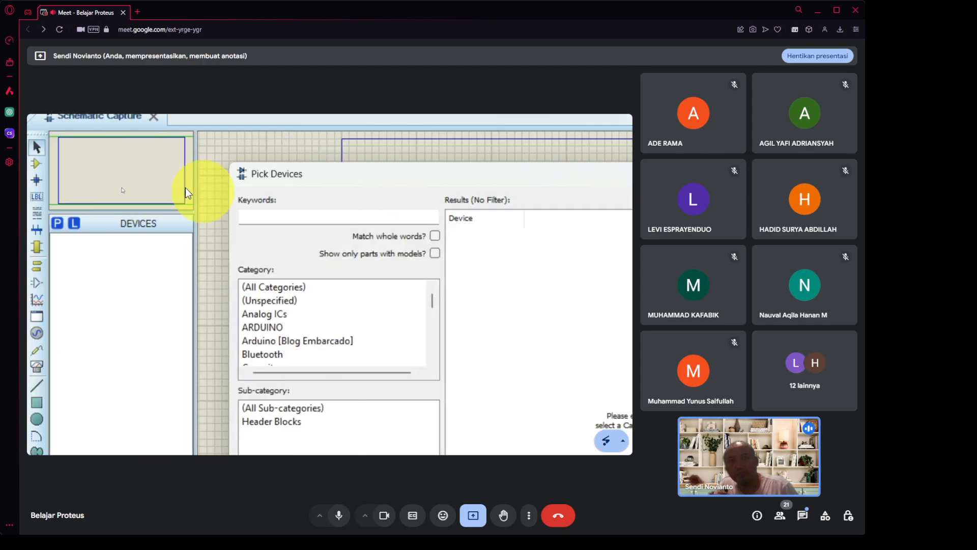
click(258, 214)
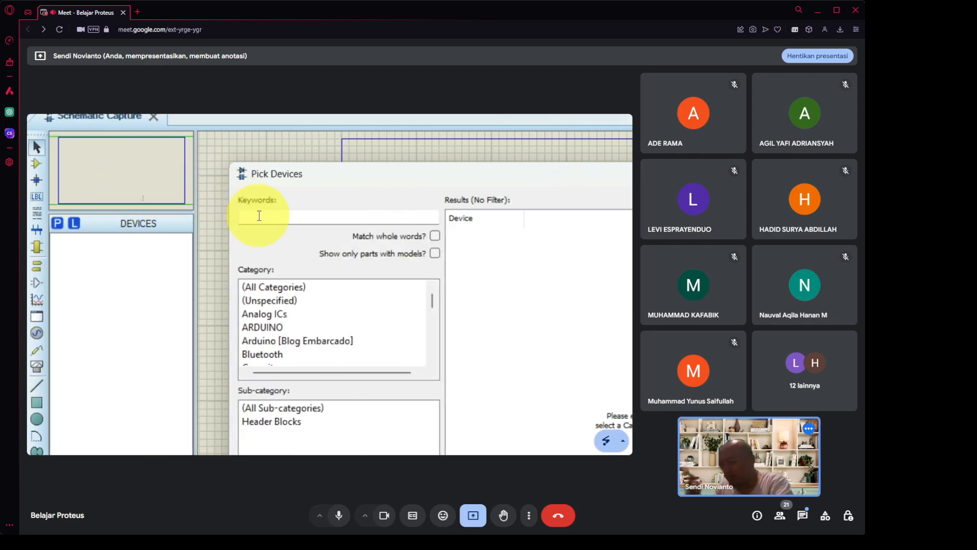
text(ardu)
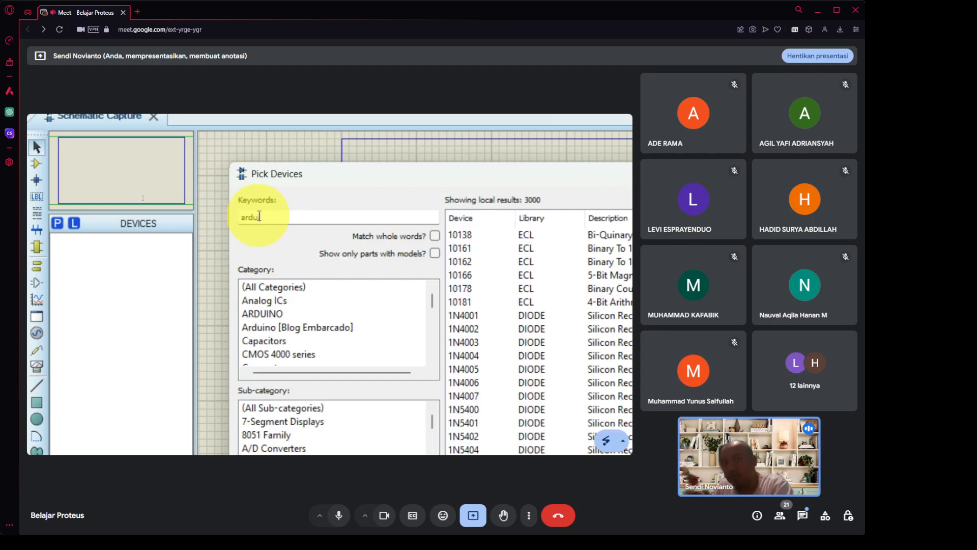
text(i)
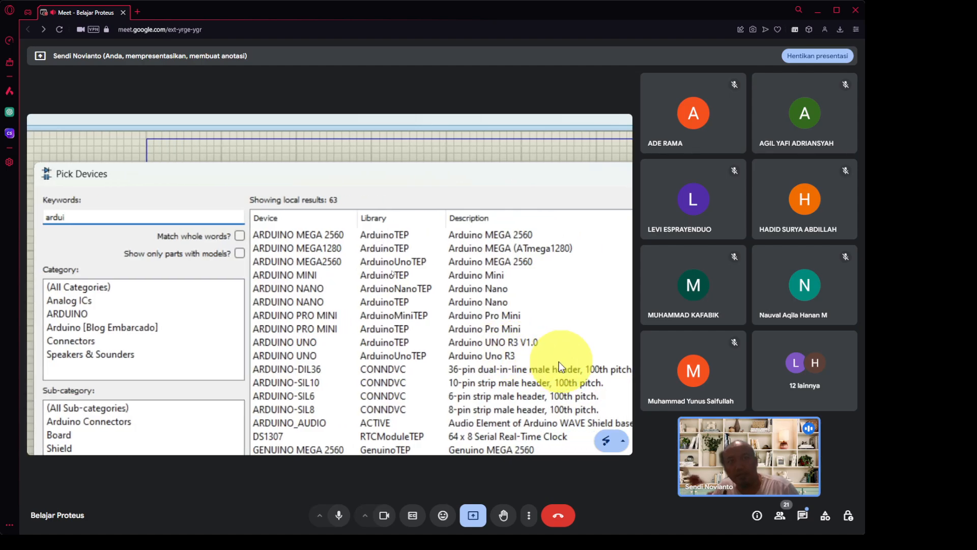
click(530, 338)
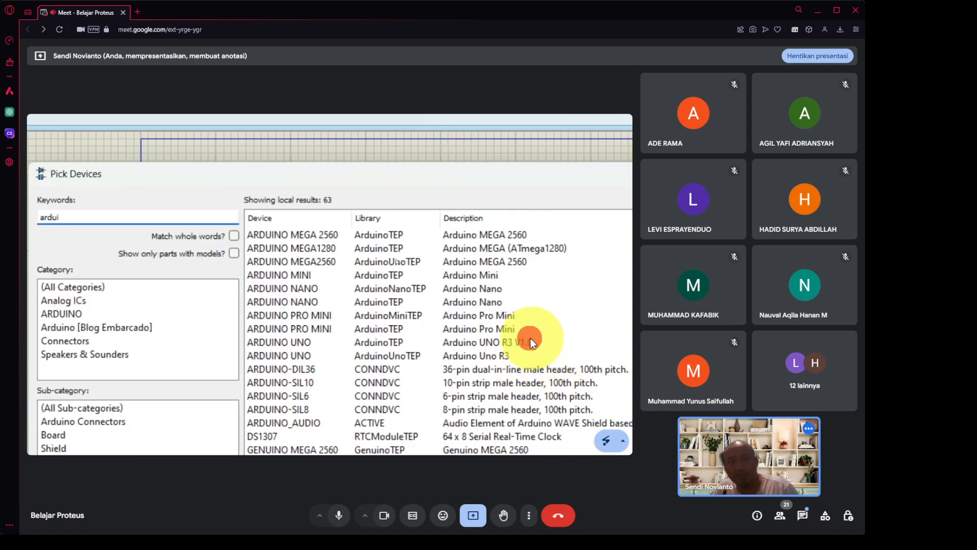
mouse_move(557, 337)
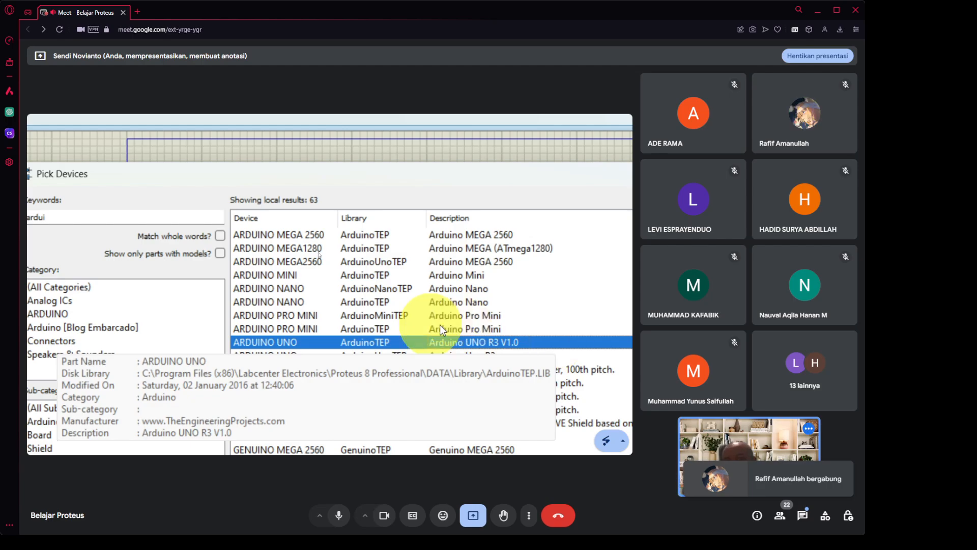
click(331, 344)
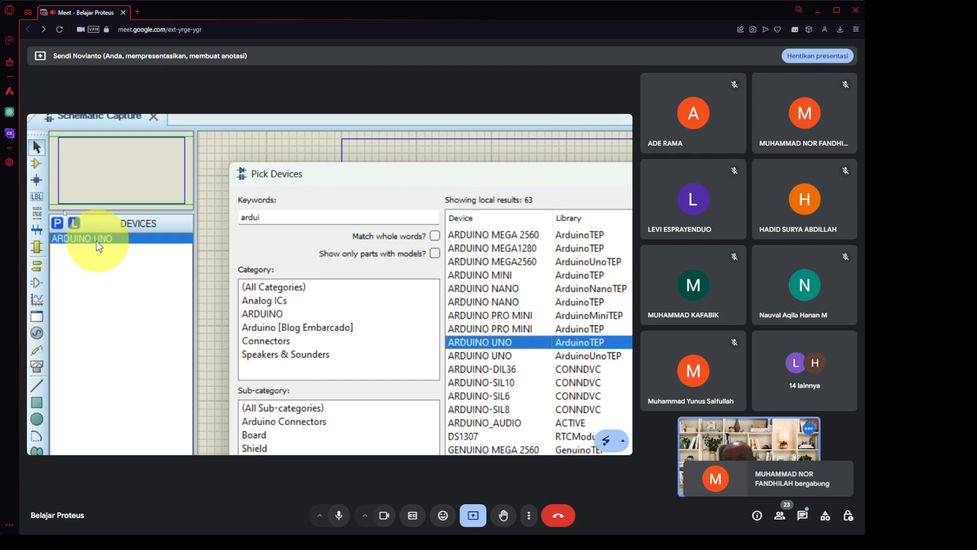
click(303, 219)
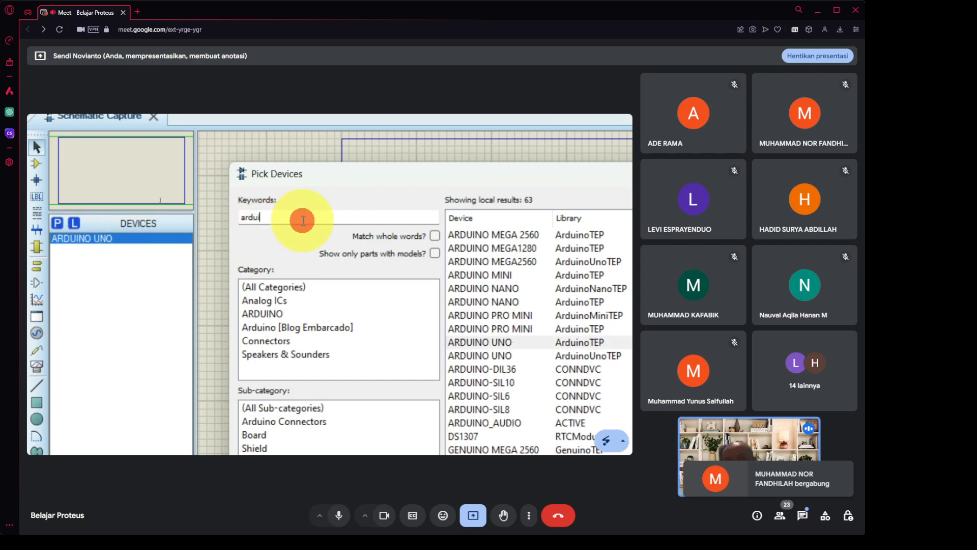
drag(303, 220, 229, 217)
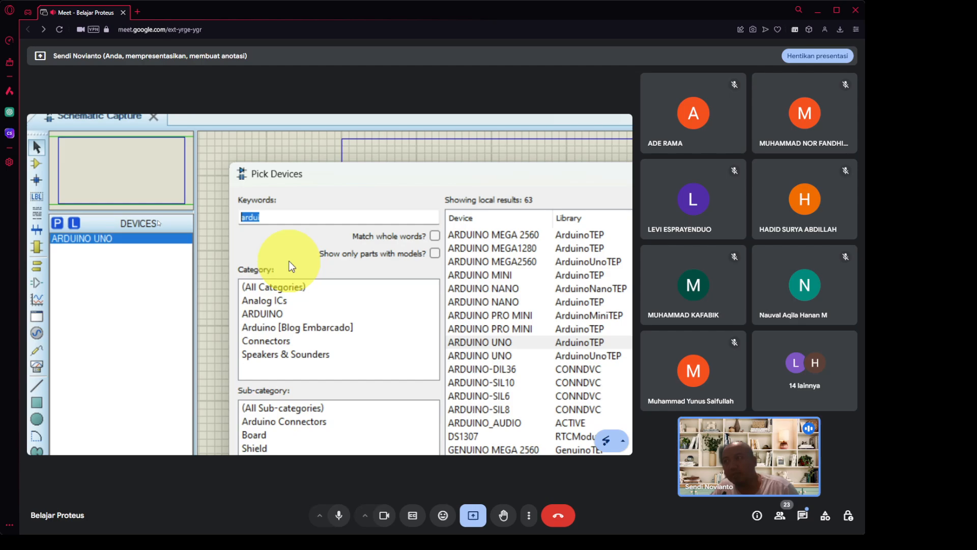
Search 'led-' and add LED-BLUE, LED-GREEN, LED-ORANGE and LED-YELLOW to the device list.
text(led)
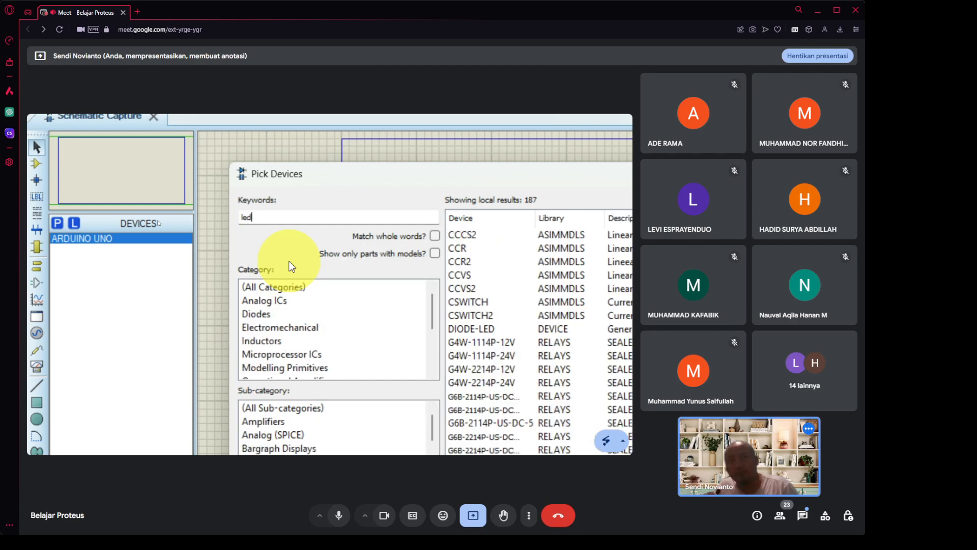
text(-)
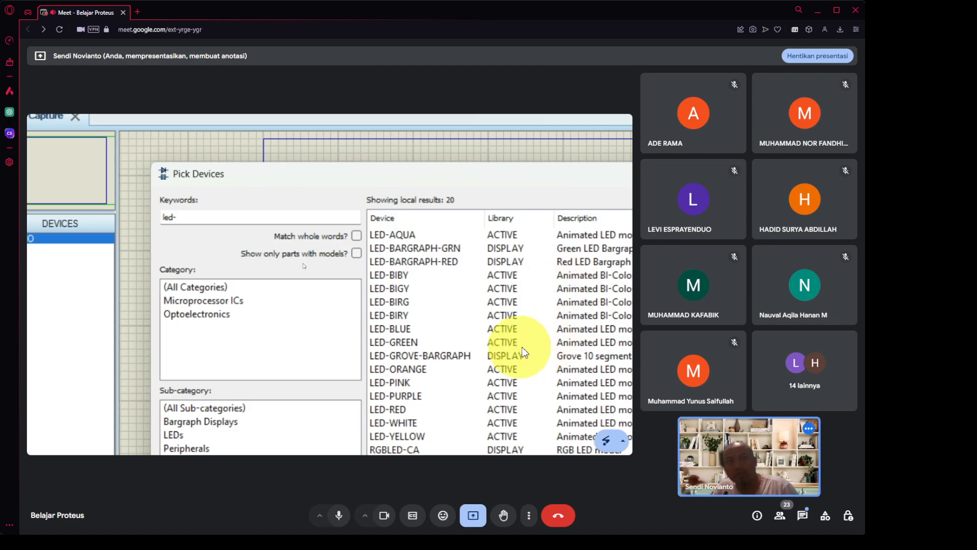
click(403, 330)
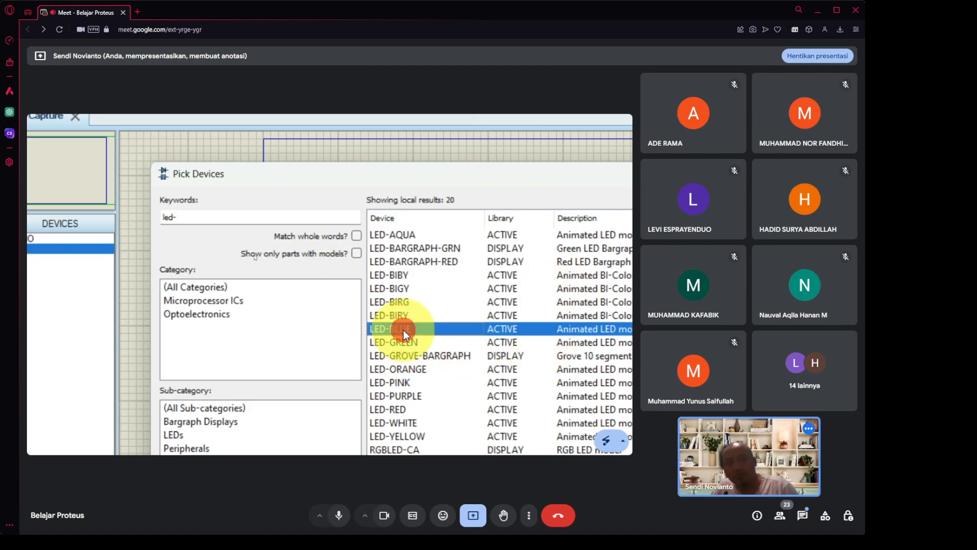
click(400, 343)
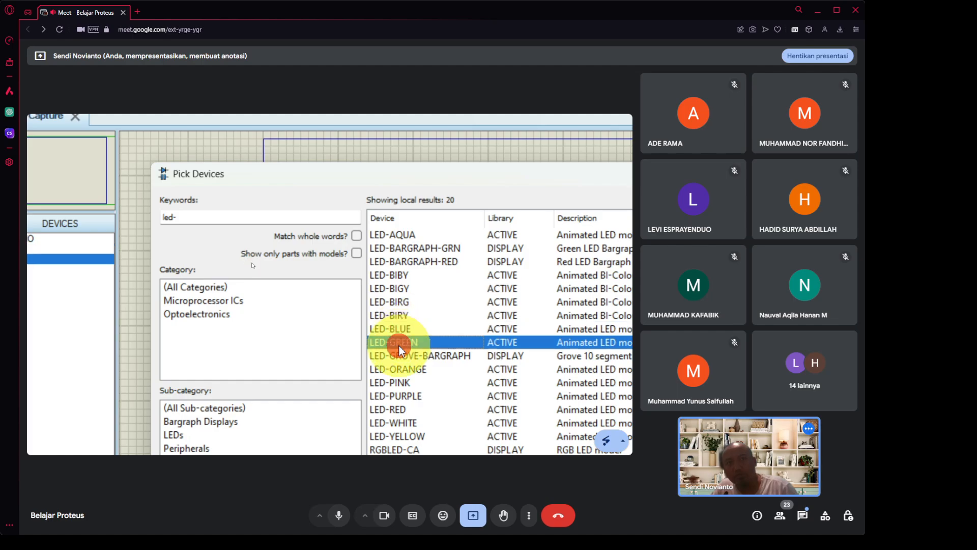
click(419, 370)
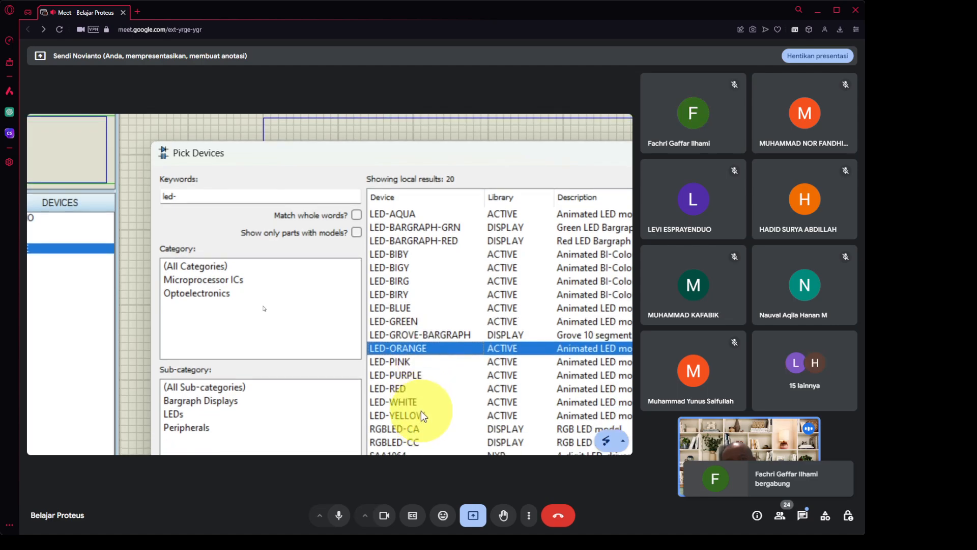
click(421, 415)
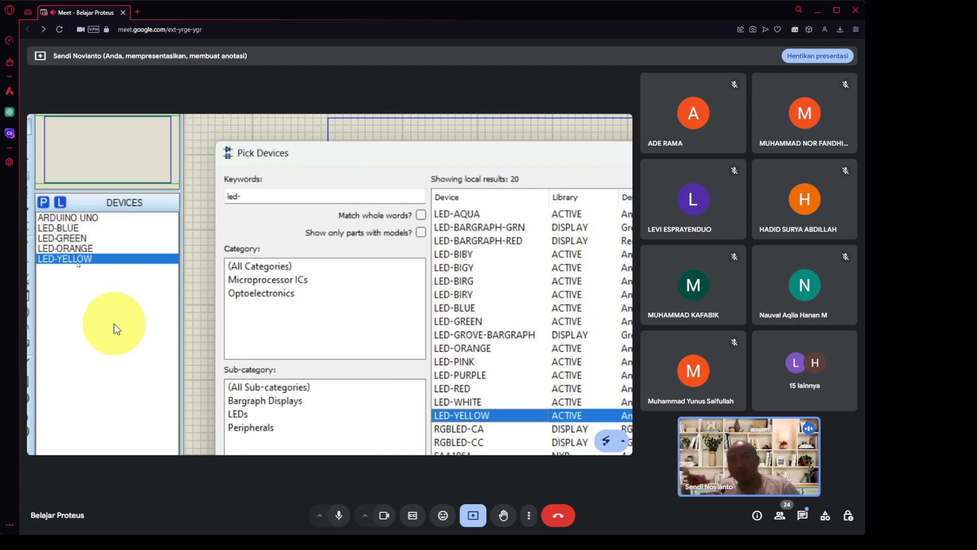
Search 'minres', add the 100-ohm MINRES100R resistor, and close the part picker.
double_click(230, 197)
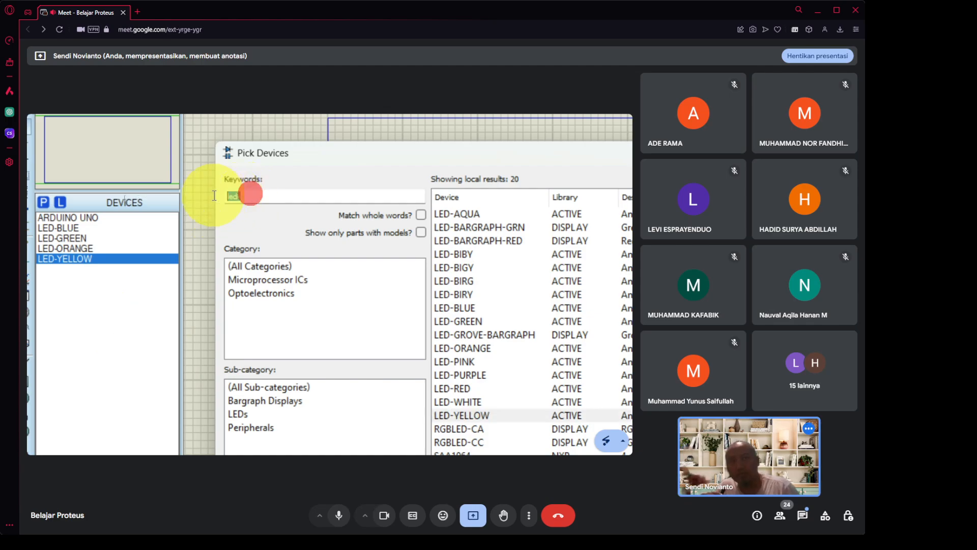
text(mini)
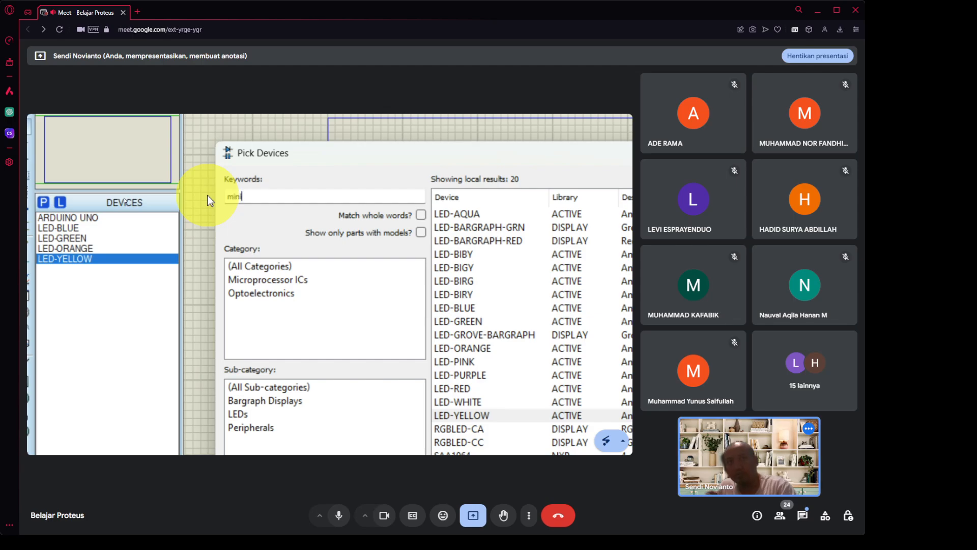
key(BackSpace)
text(e=res)
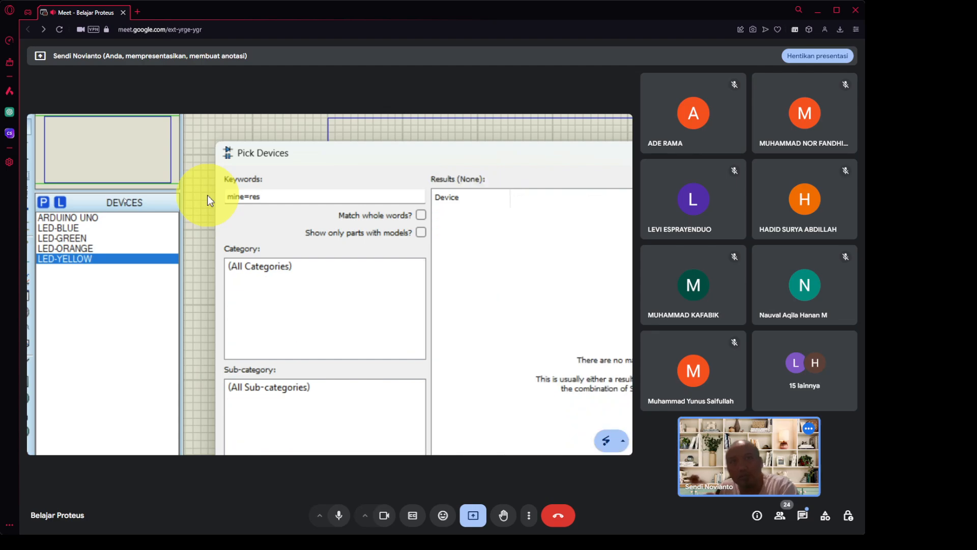
key(BackSpace)
key(BackSpace)
key(BackSpace)
key(BackSpace)
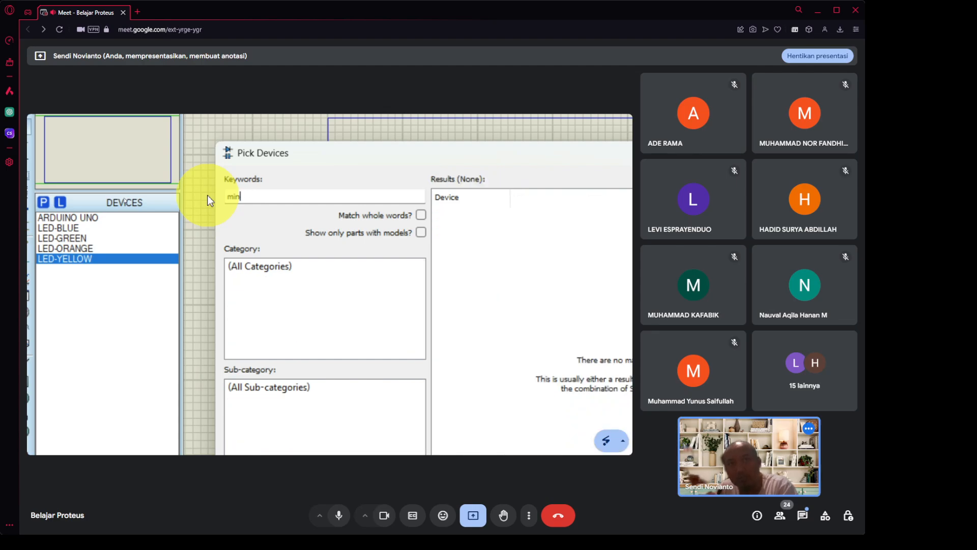
text(res)
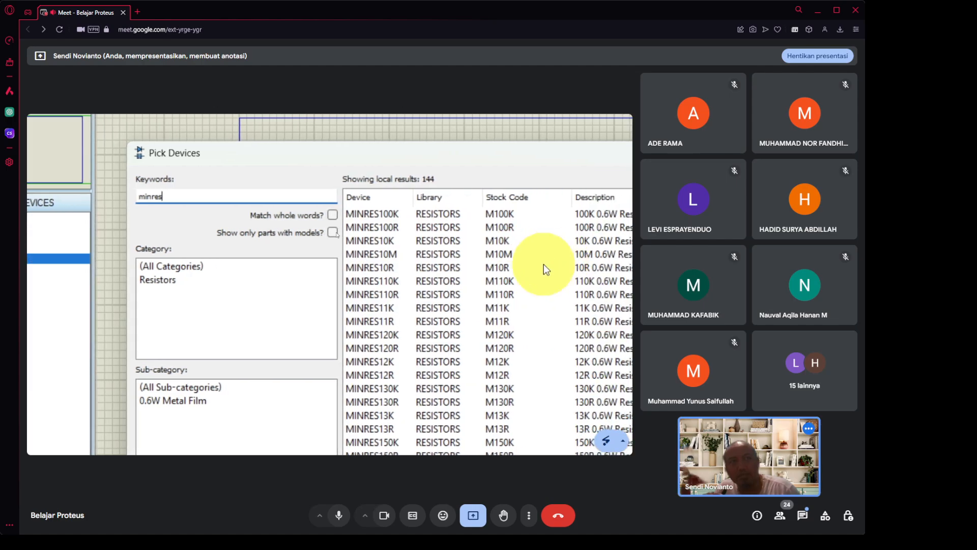
mouse_move(544, 264)
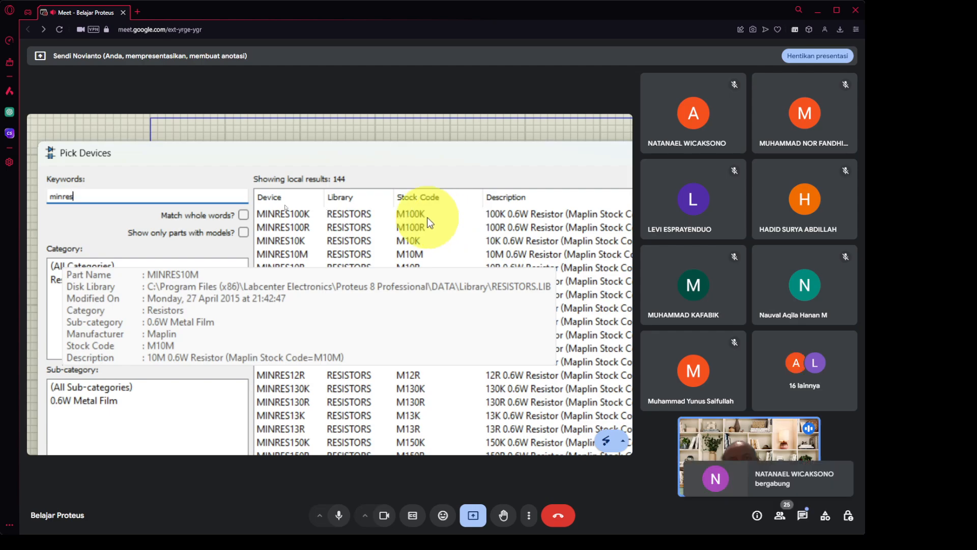
click(282, 218)
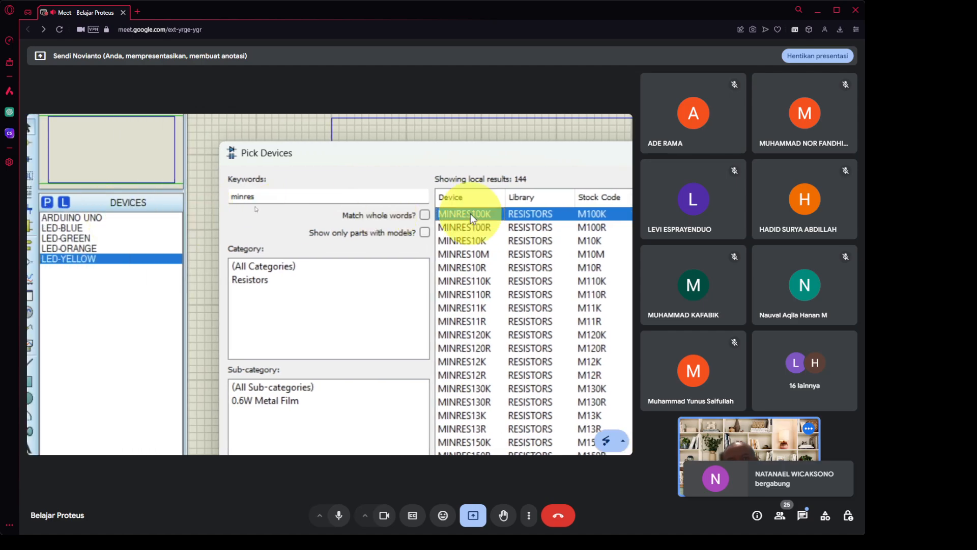
click(489, 228)
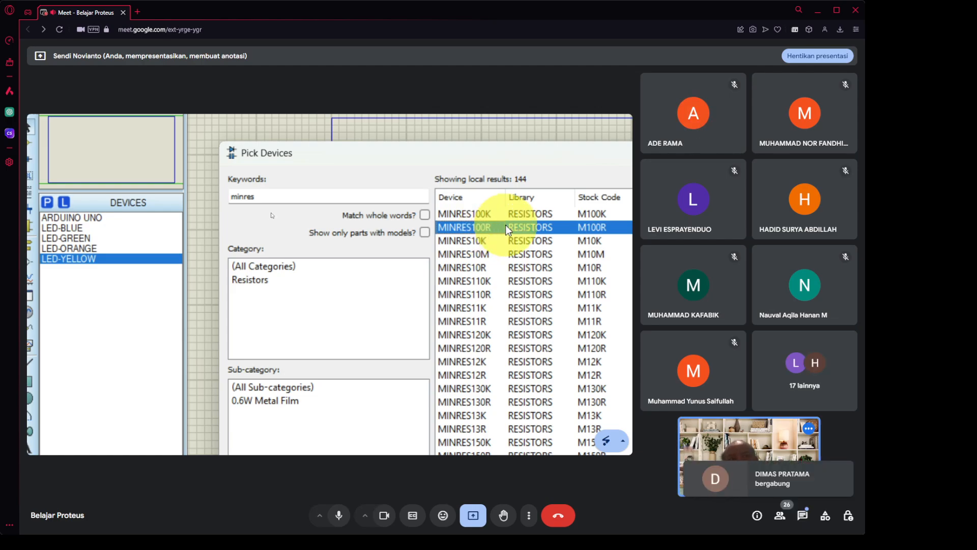
mouse_move(505, 226)
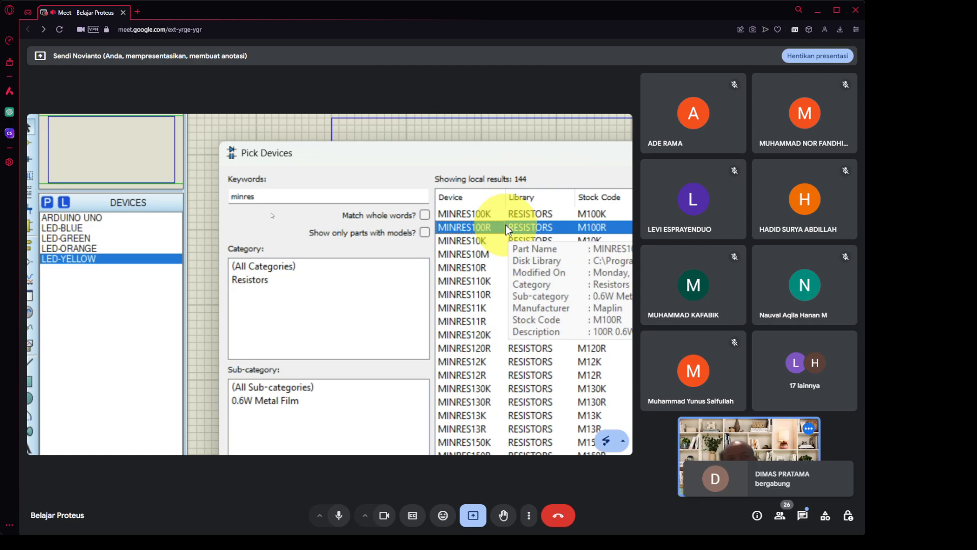
double_click(506, 226)
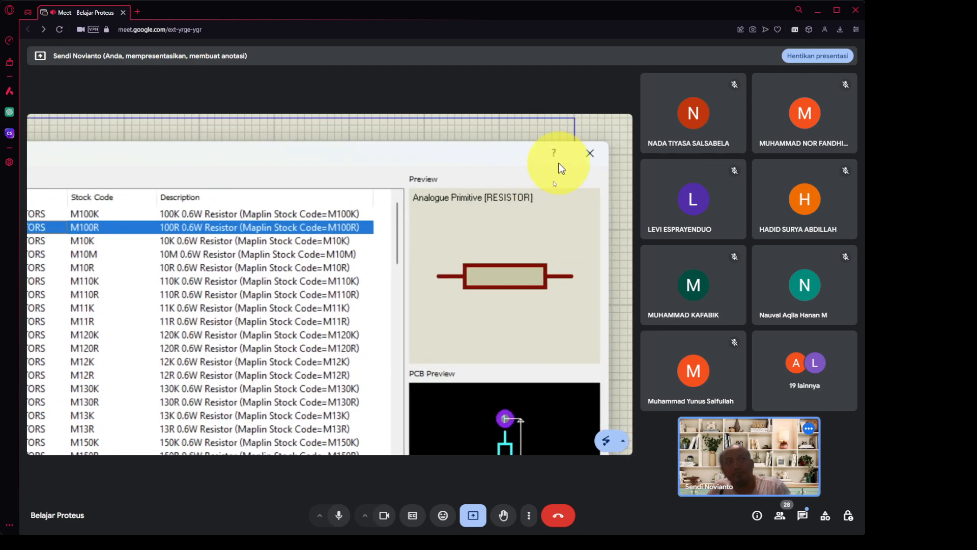
click(557, 155)
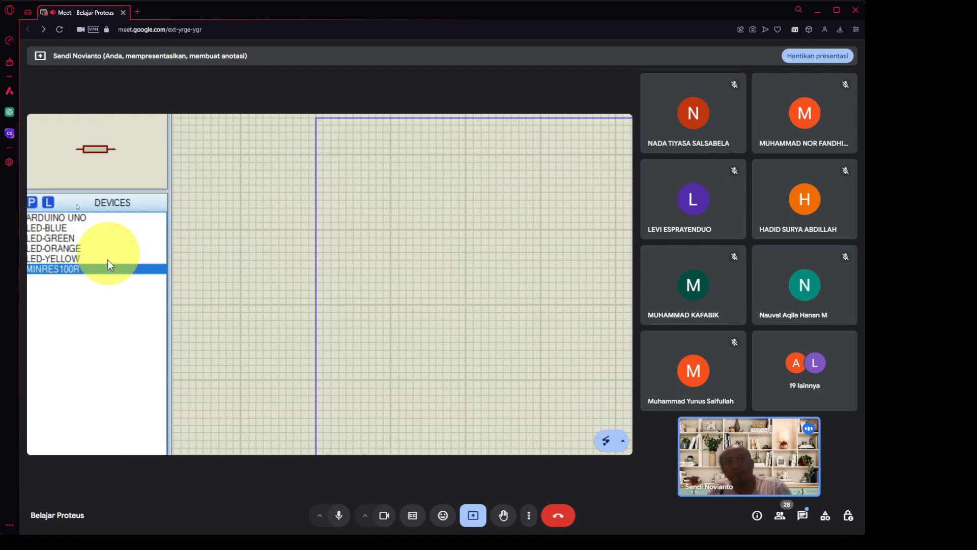
Place the ARDUINO UNO board on the schematic sheet as ARD1.
click(106, 217)
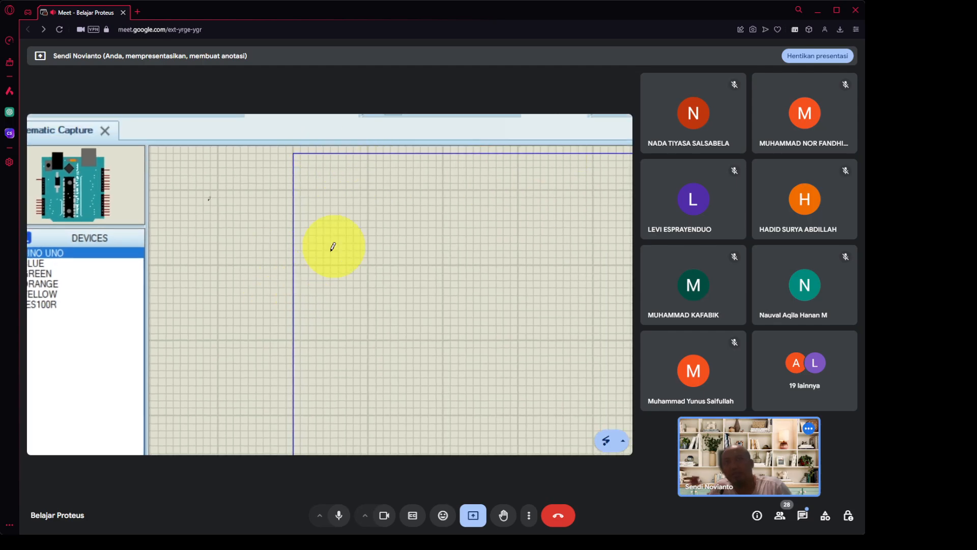
click(348, 221)
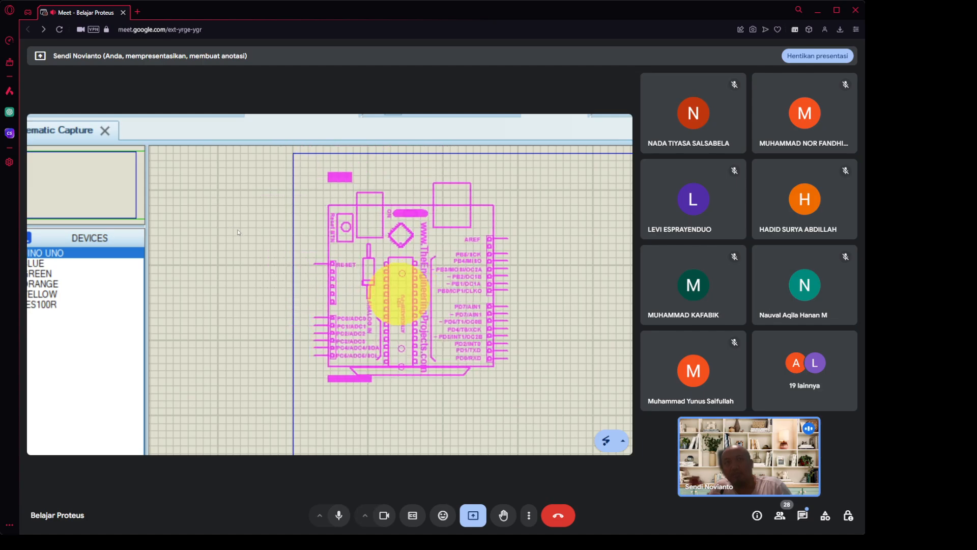
click(408, 295)
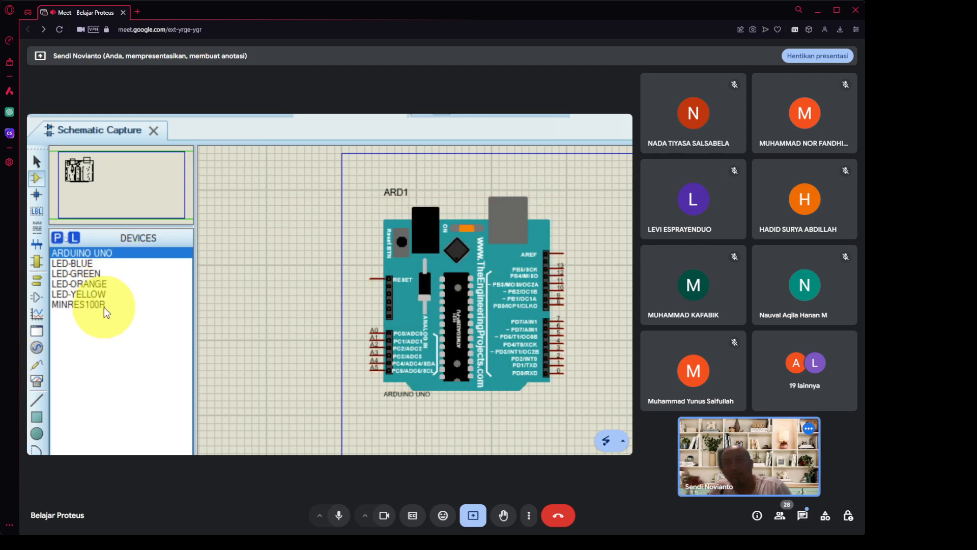
click(106, 305)
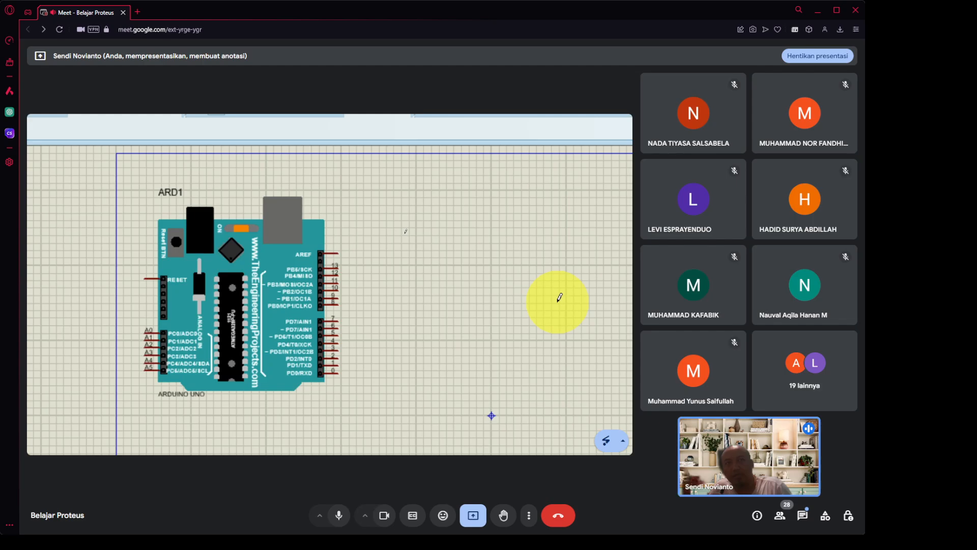
Place four 100R resistors, R1–R4, in a column right of the board.
click(473, 231)
click(476, 230)
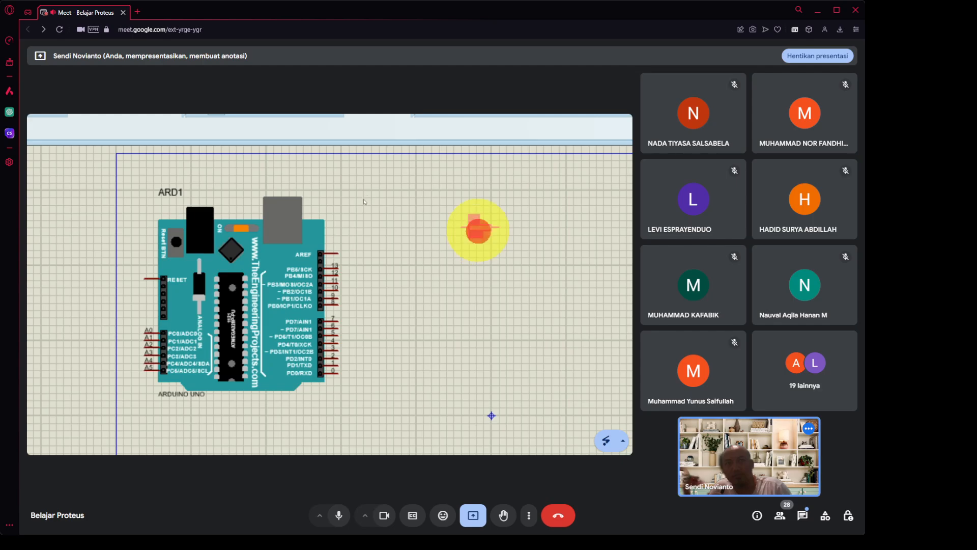
click(467, 235)
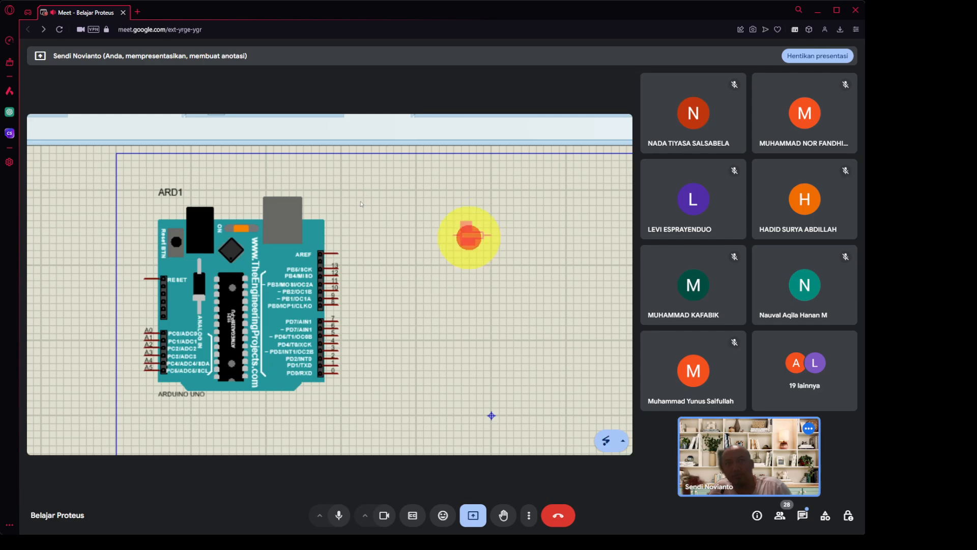
click(468, 270)
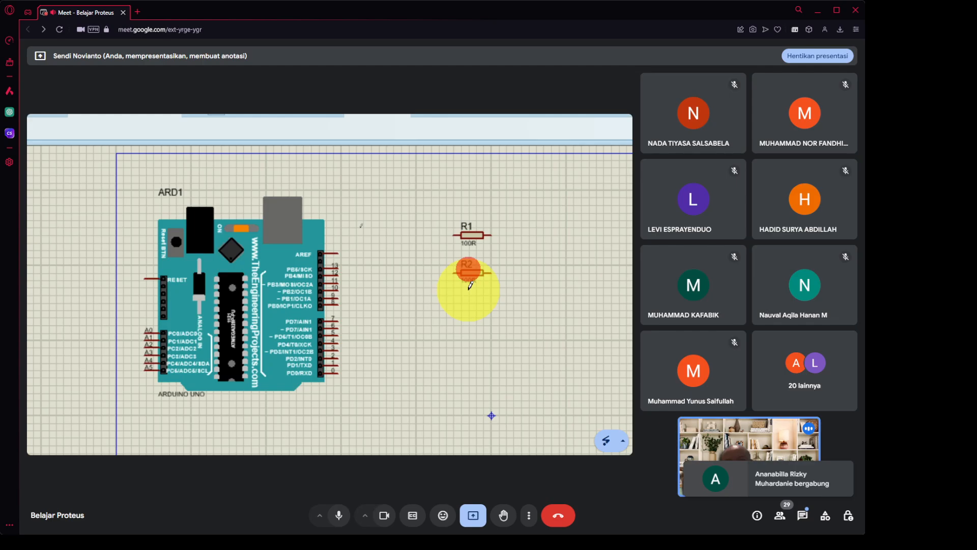
click(469, 305)
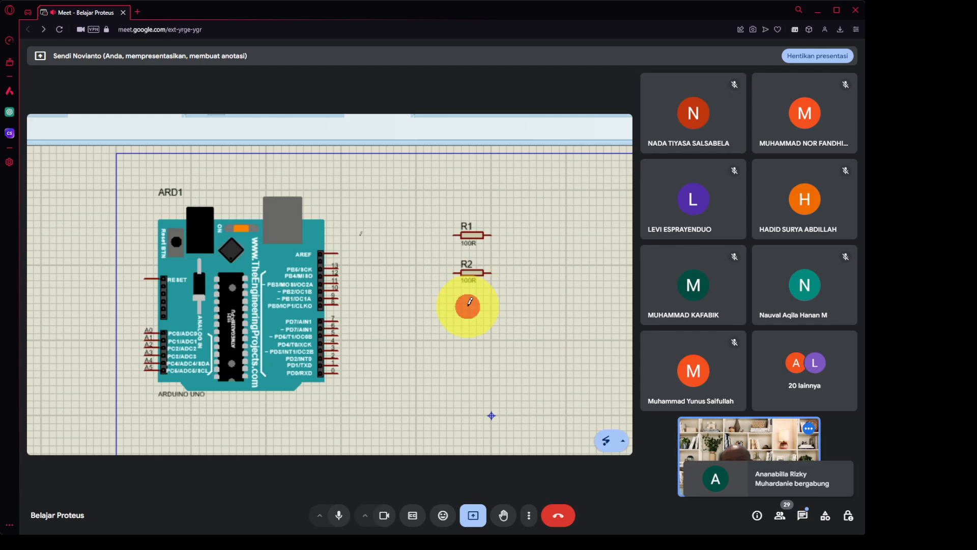
click(468, 332)
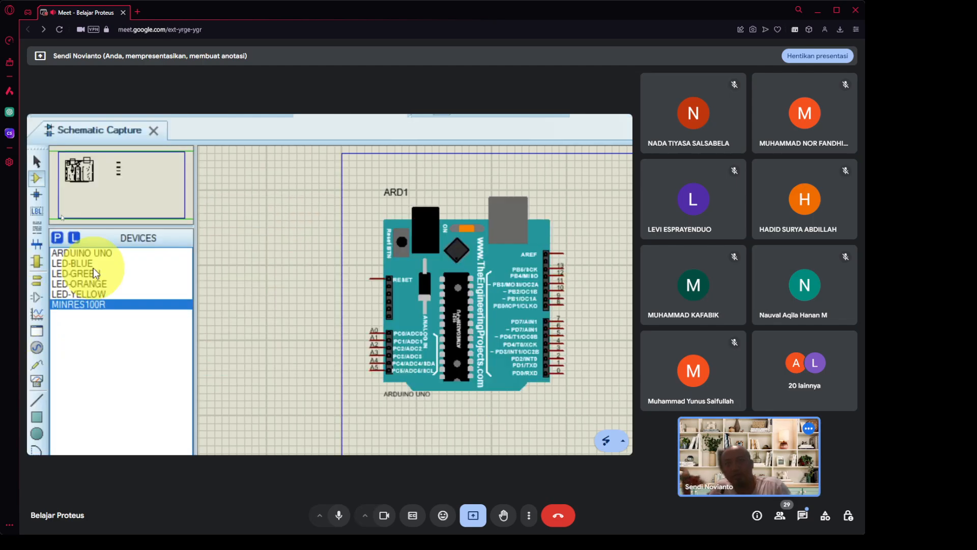
Place blue, green, orange and yellow LEDs D1–D4 beside resistors R1–R4.
click(96, 267)
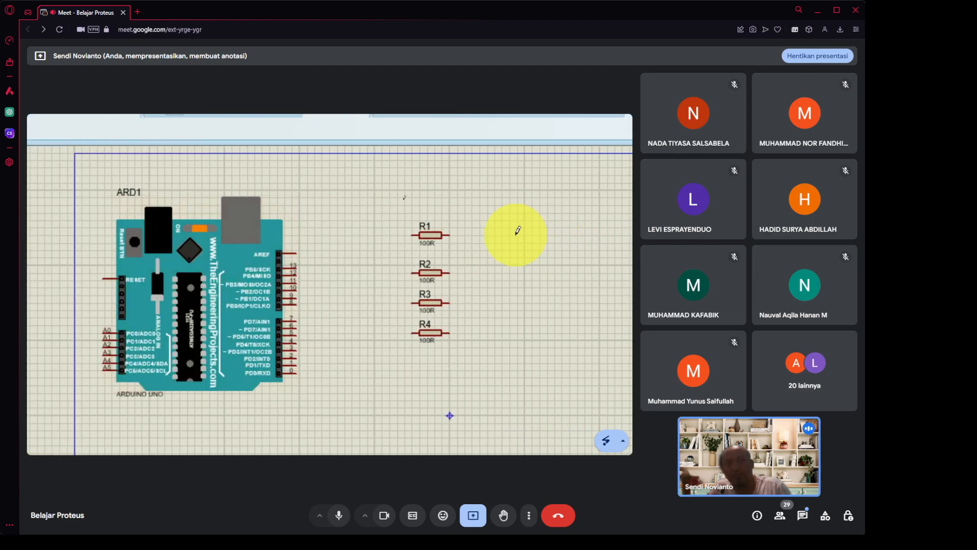
click(513, 230)
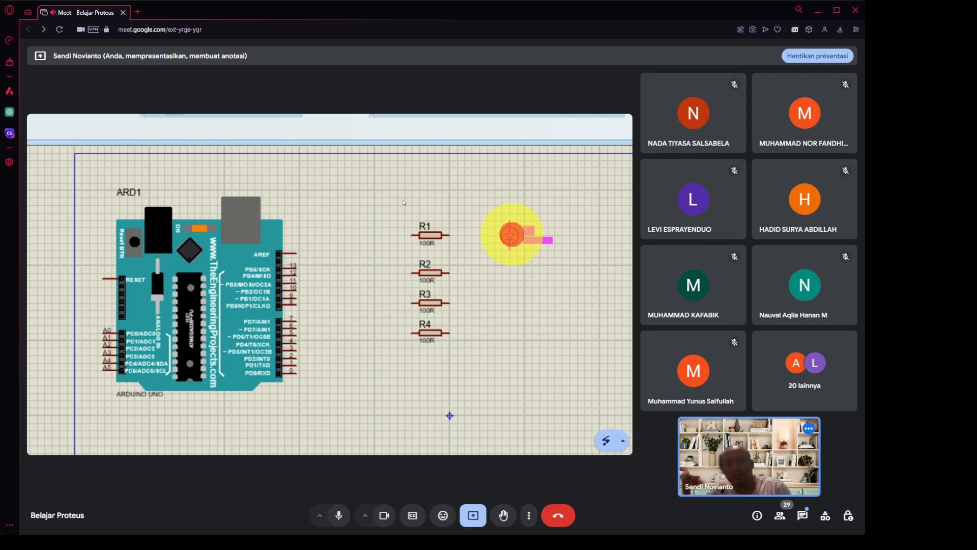
click(512, 235)
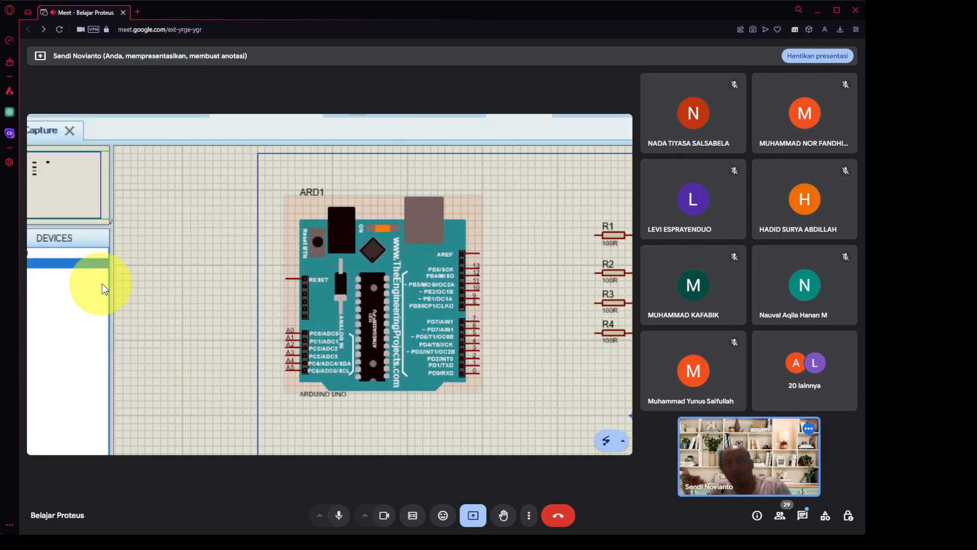
click(103, 273)
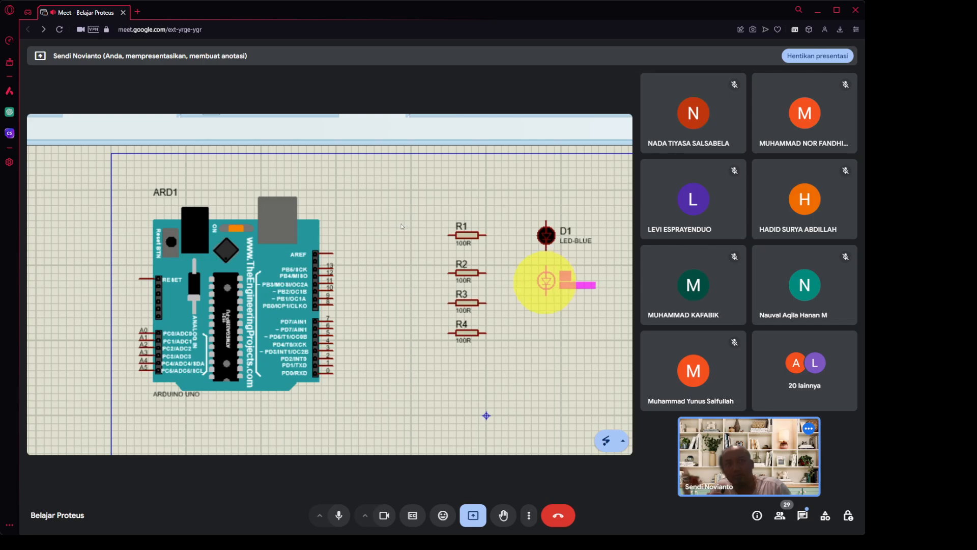
click(546, 281)
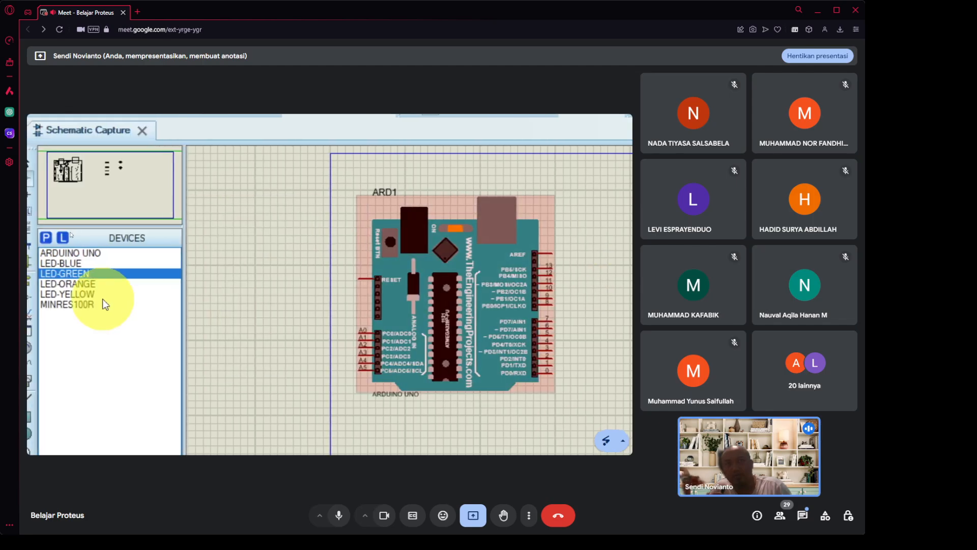
click(103, 286)
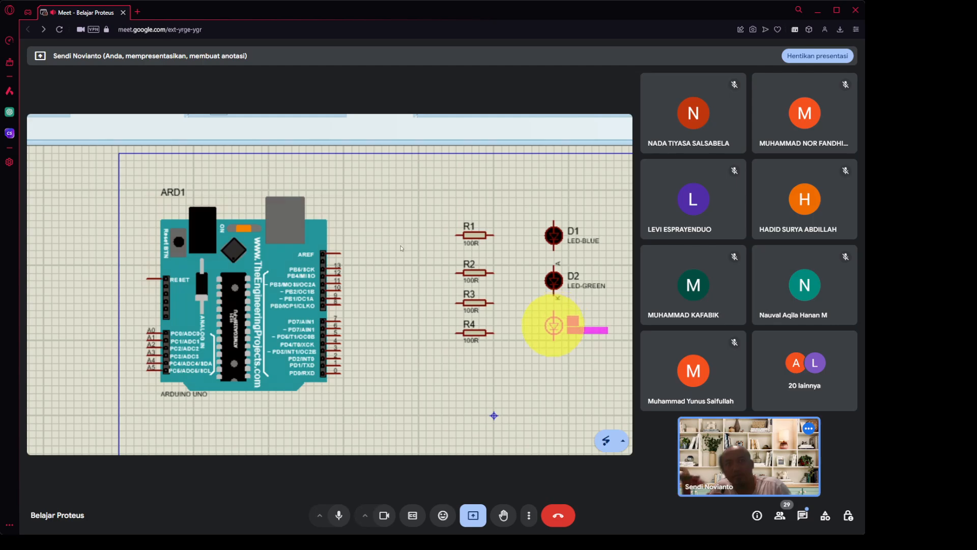
click(554, 325)
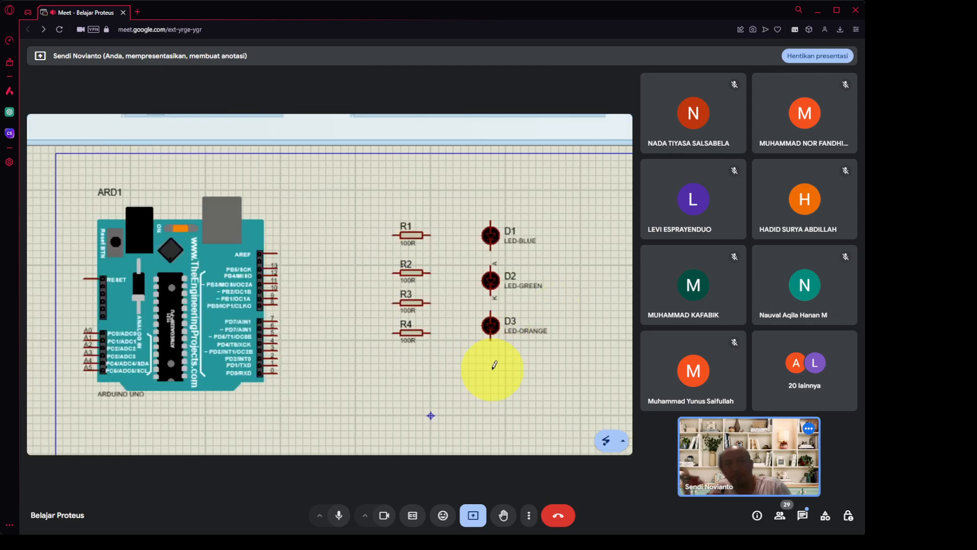
click(492, 367)
click(491, 370)
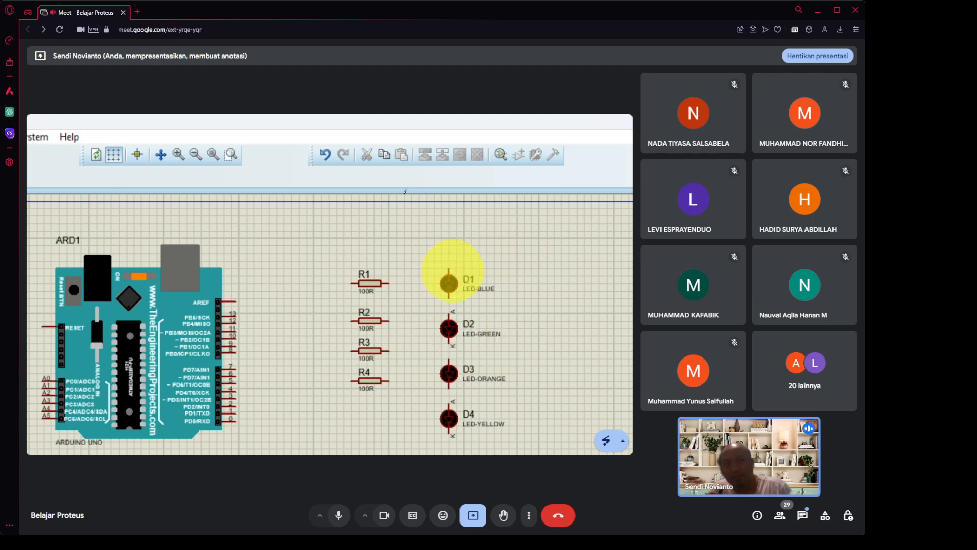
Wire LEDs D1 and D2 to the right ends of resistors R1 and R2.
click(449, 265)
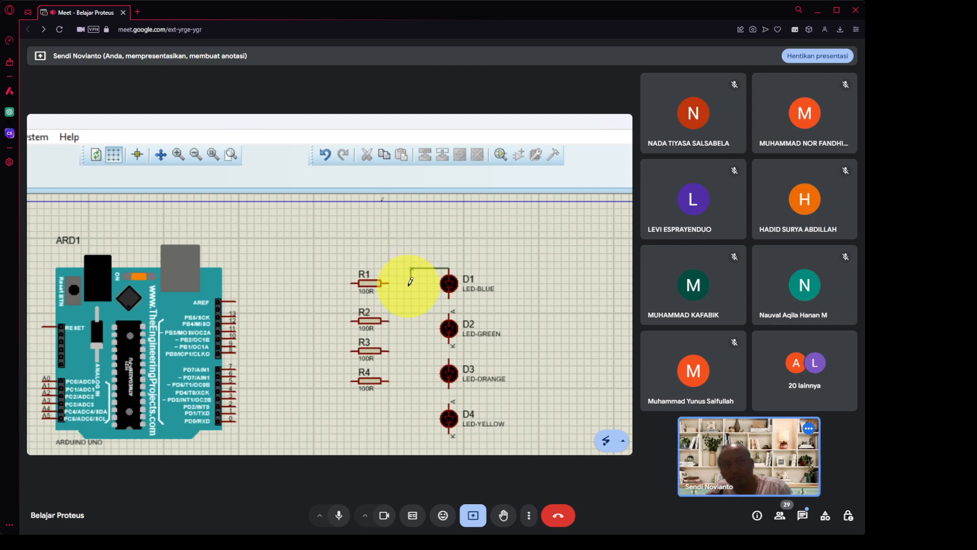
click(411, 282)
click(389, 281)
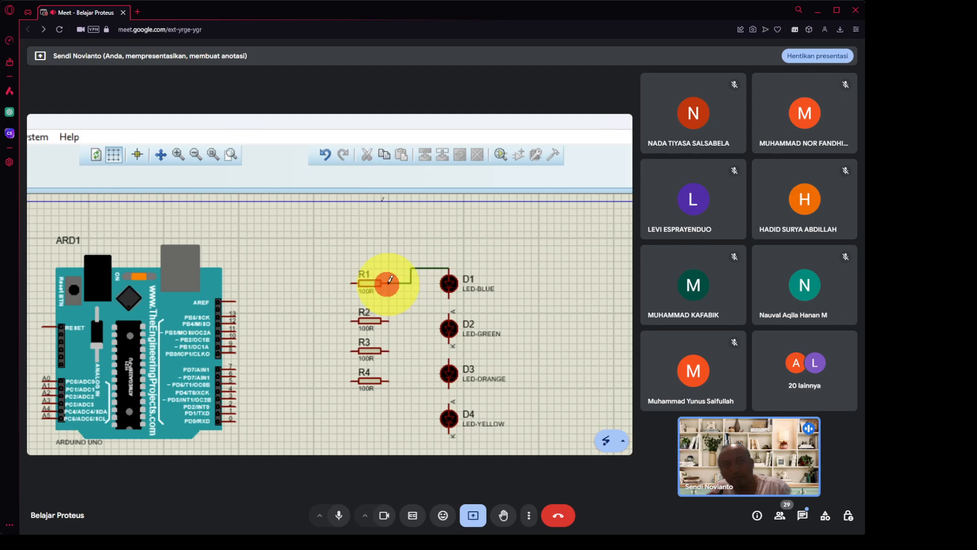
click(450, 309)
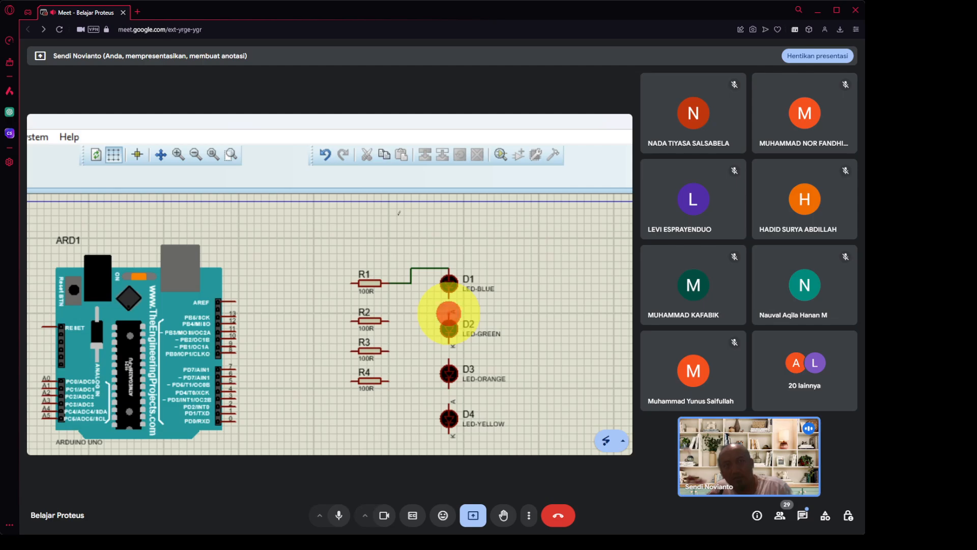
click(411, 316)
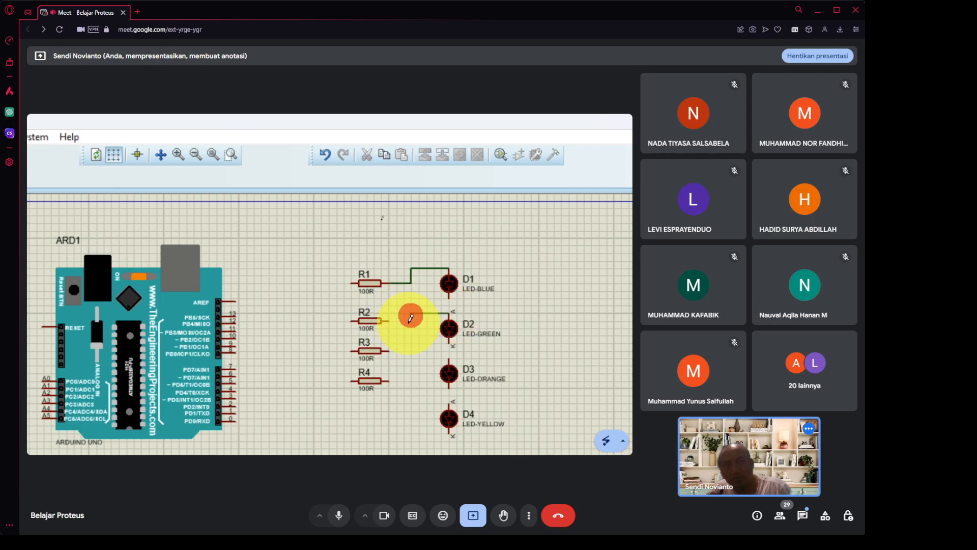
click(410, 320)
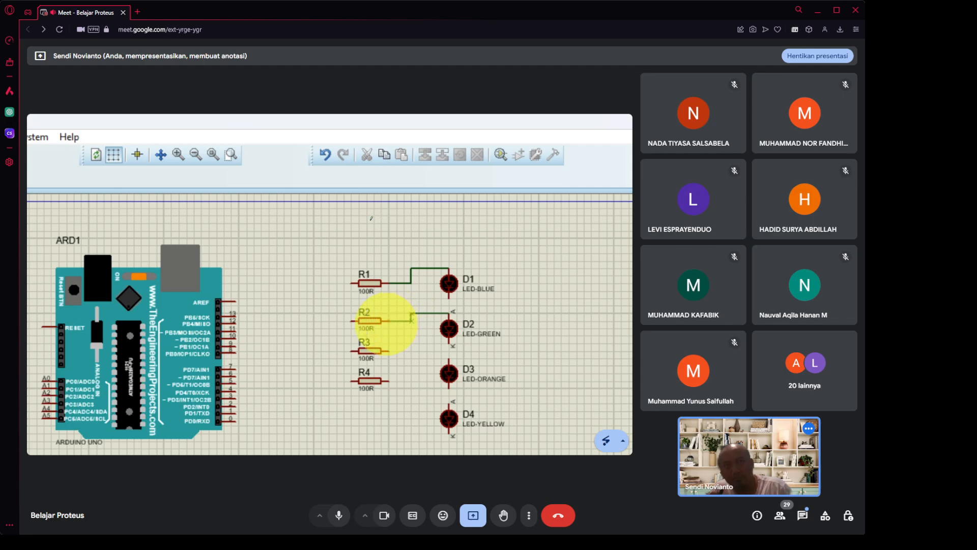
click(386, 321)
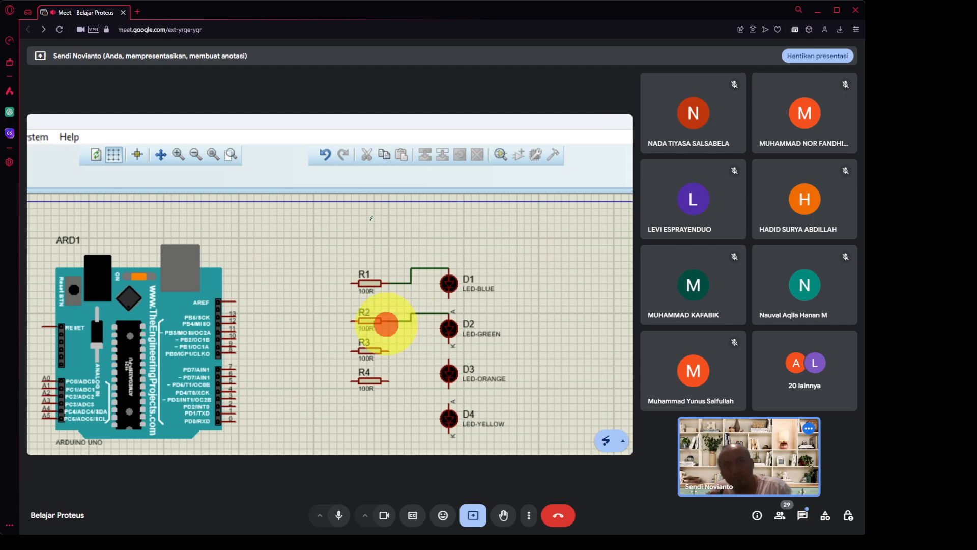
Wire LEDs D3 and D4 to the right ends of resistors R3 and R4.
click(450, 358)
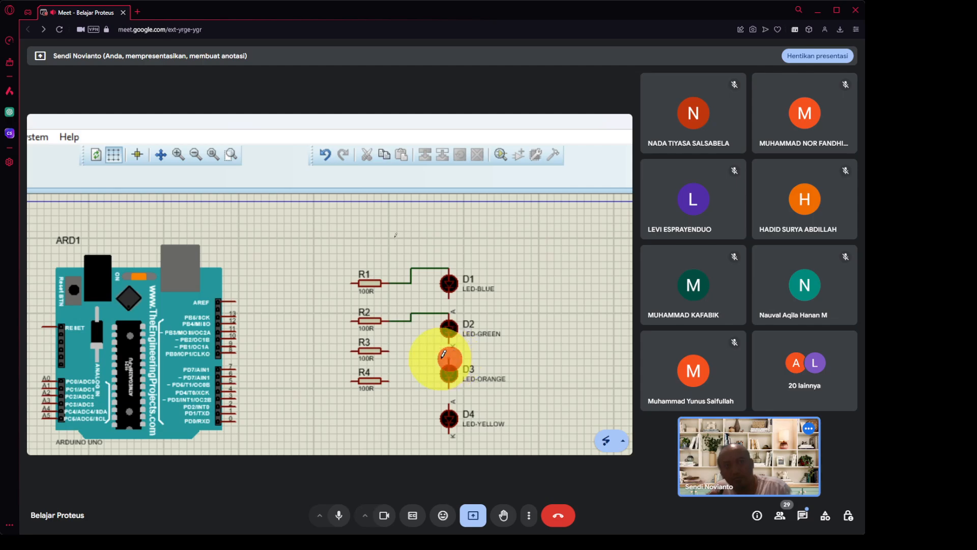
click(404, 350)
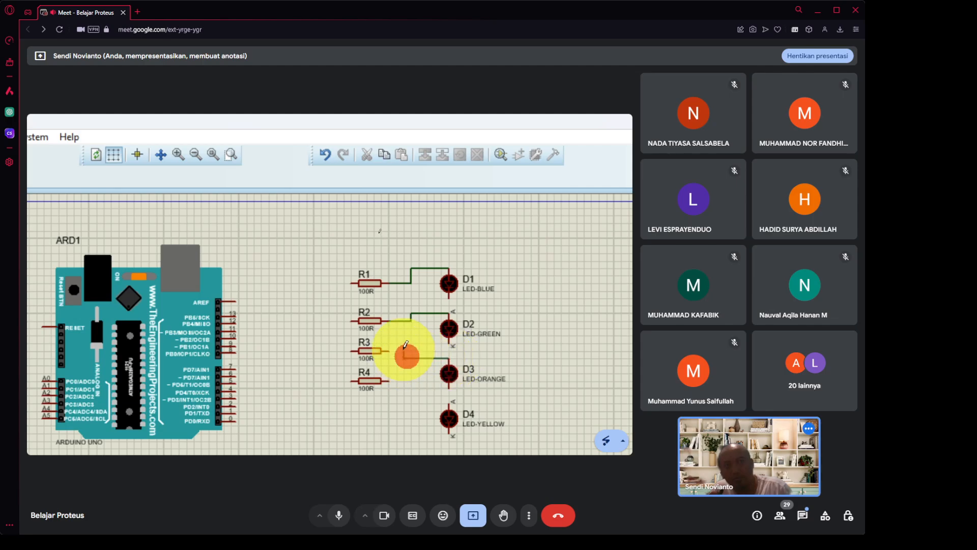
click(386, 350)
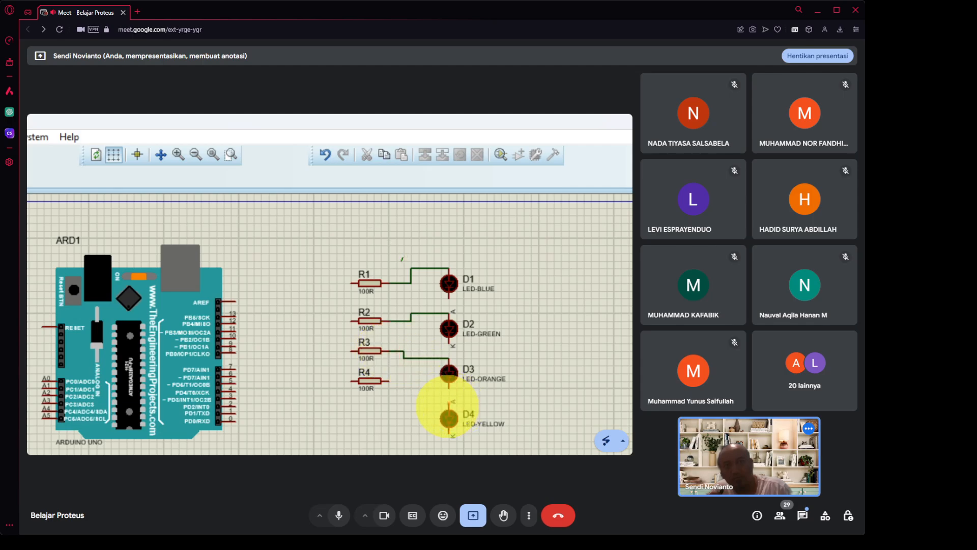
click(448, 402)
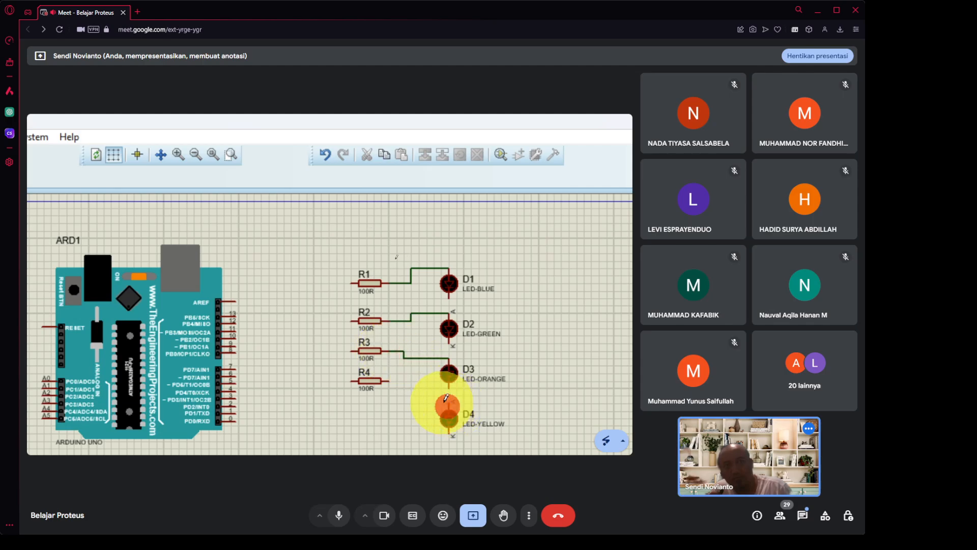
click(409, 401)
click(407, 383)
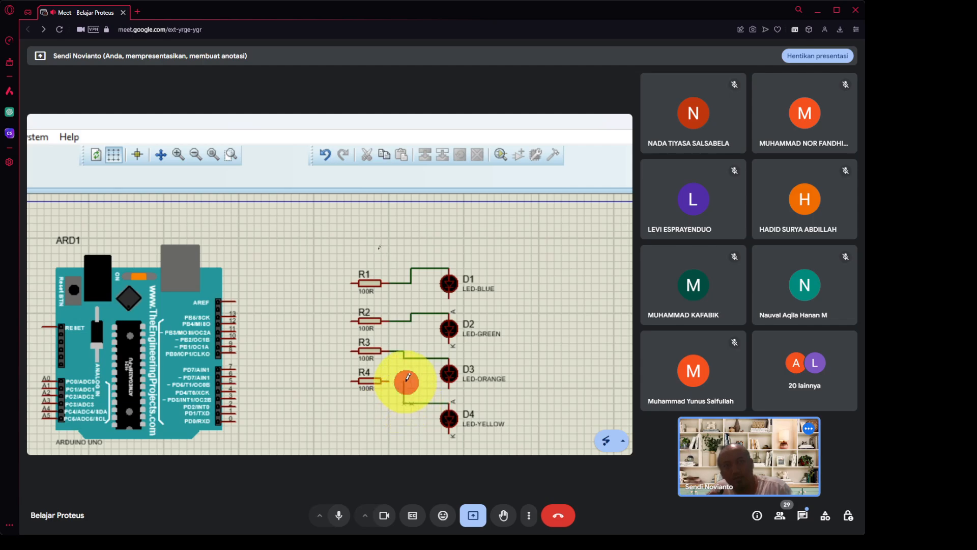
click(389, 380)
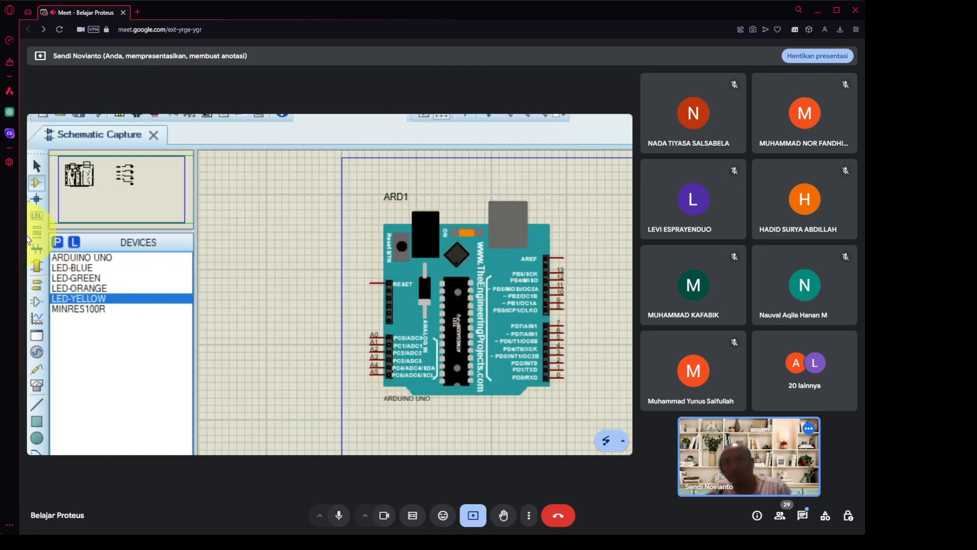
Place GROUND terminals beside D2, D3 and D4.
click(37, 267)
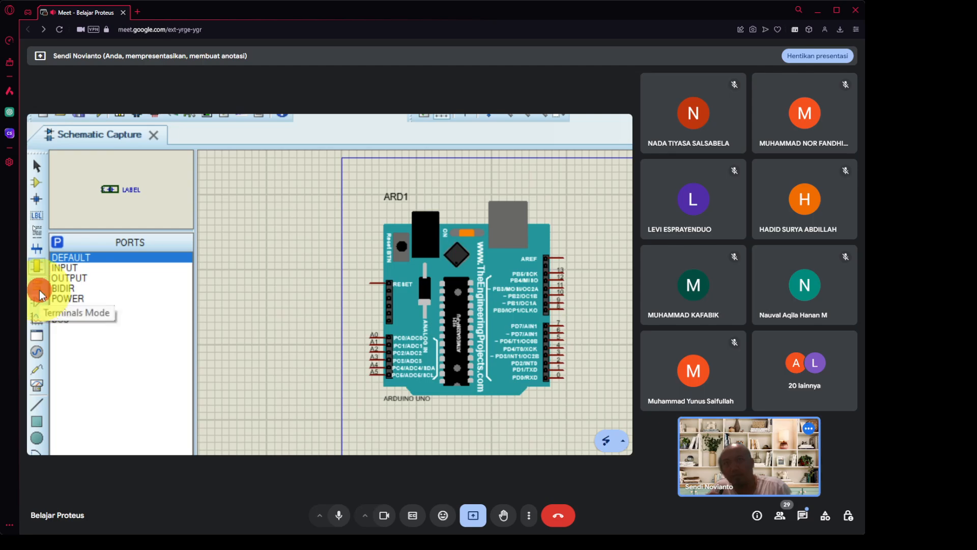
click(39, 298)
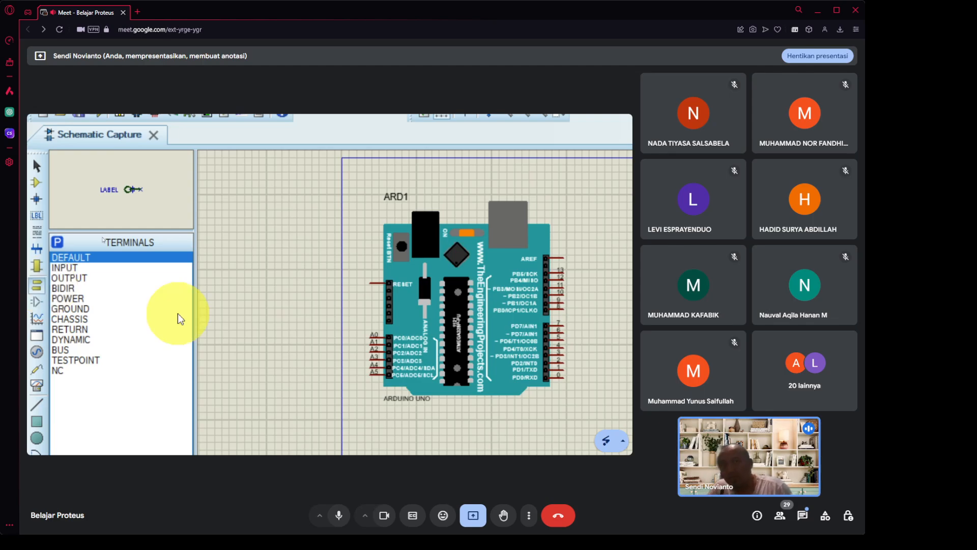
click(87, 308)
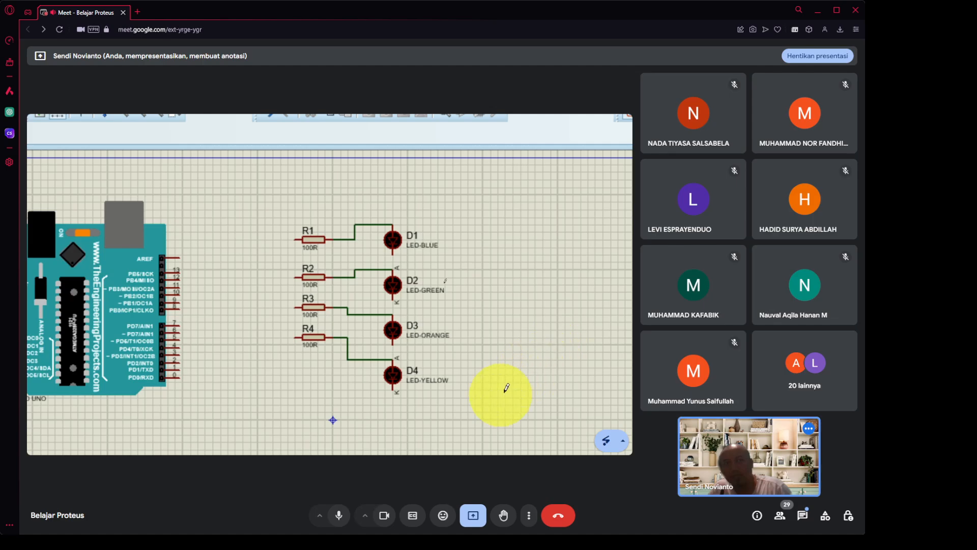
click(436, 398)
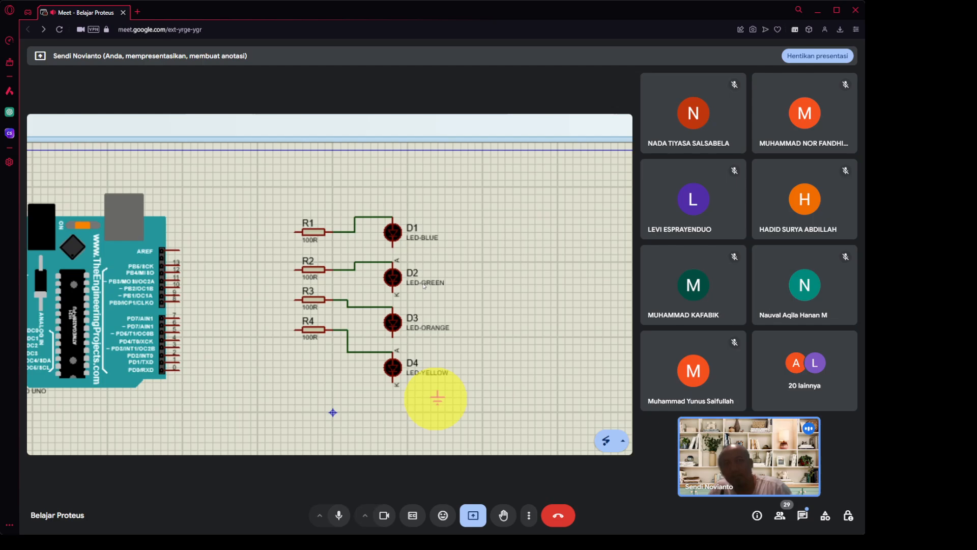
click(437, 398)
click(446, 345)
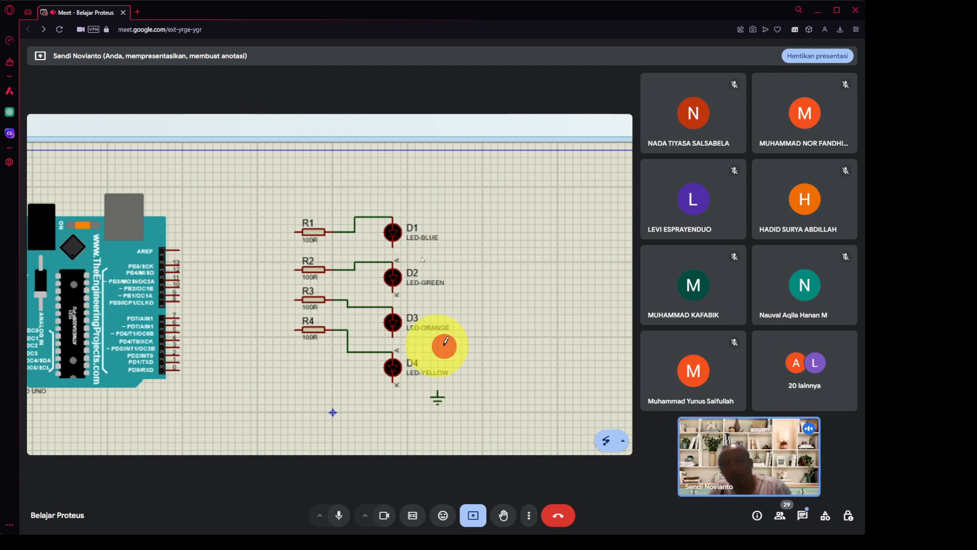
click(437, 342)
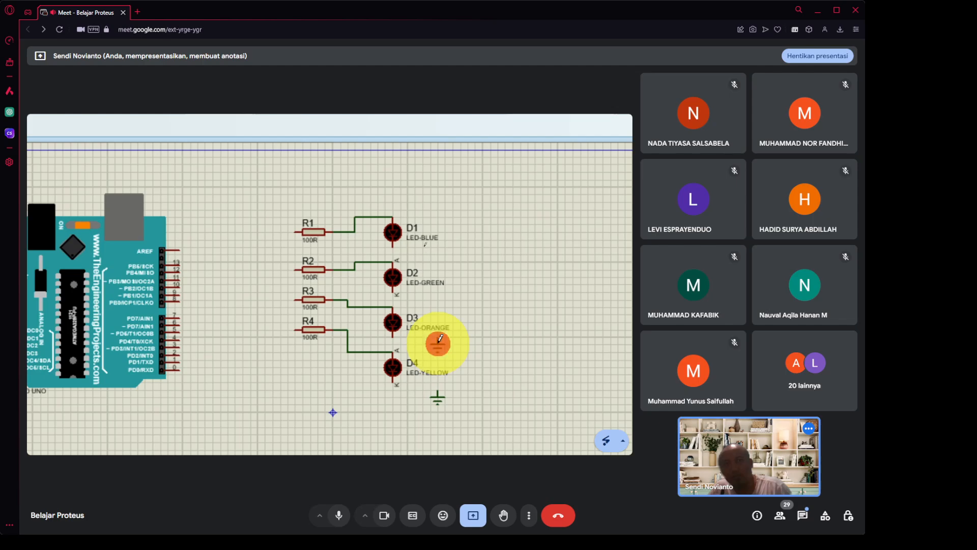
click(438, 309)
click(438, 315)
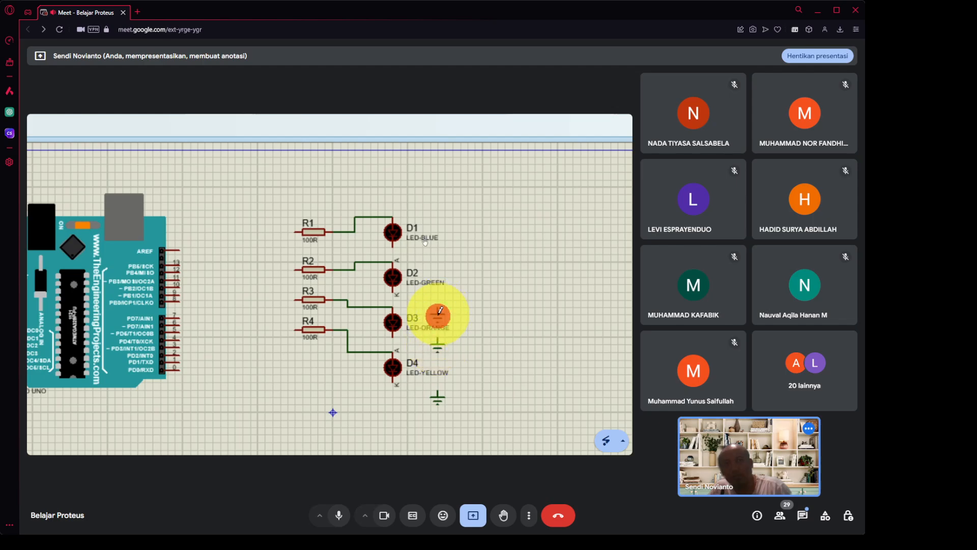
click(441, 261)
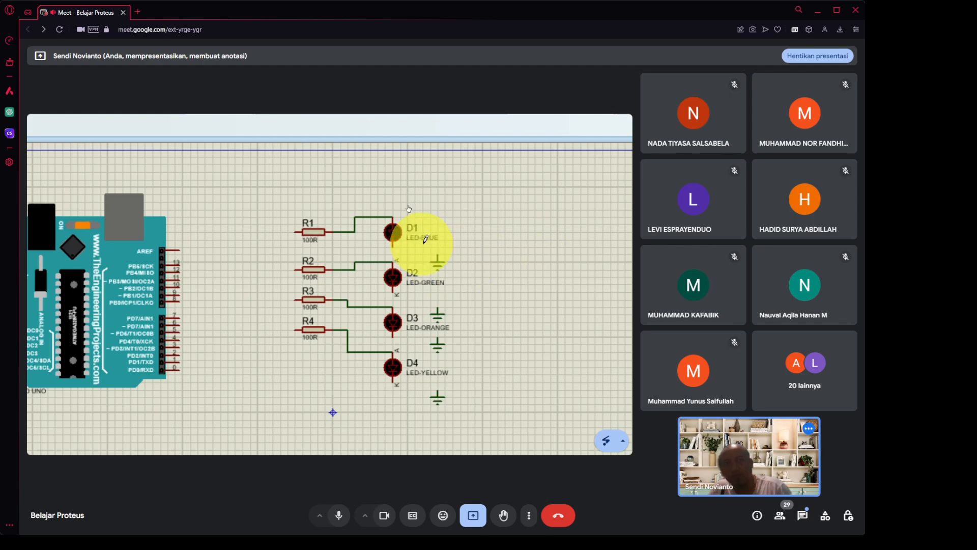
Wire the cathodes of D1, D2, D3 and D4 to their adjacent ground symbols.
click(394, 249)
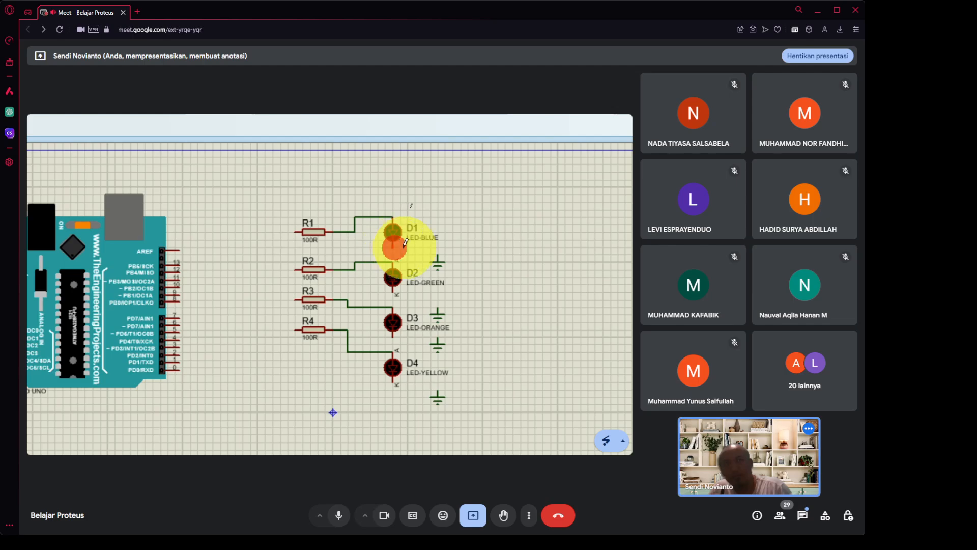
click(439, 254)
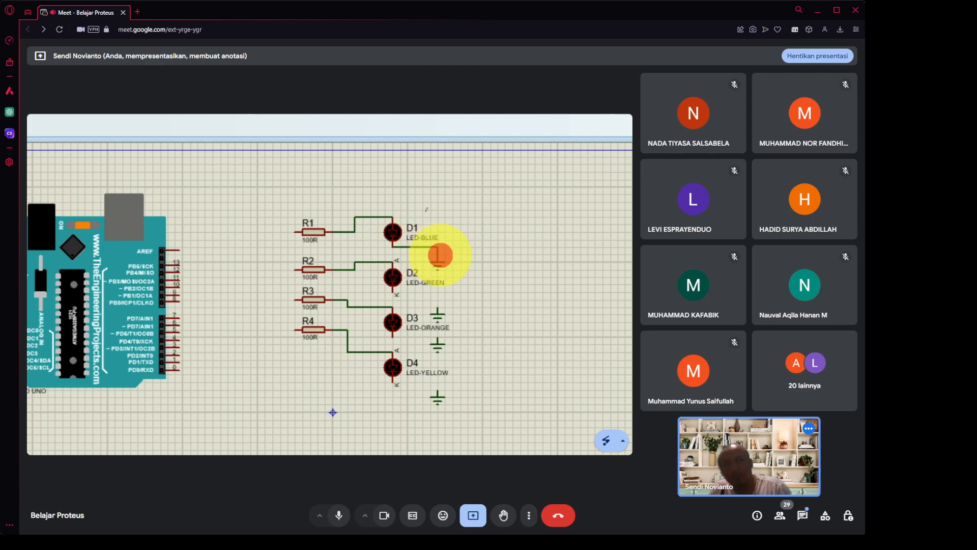
click(395, 293)
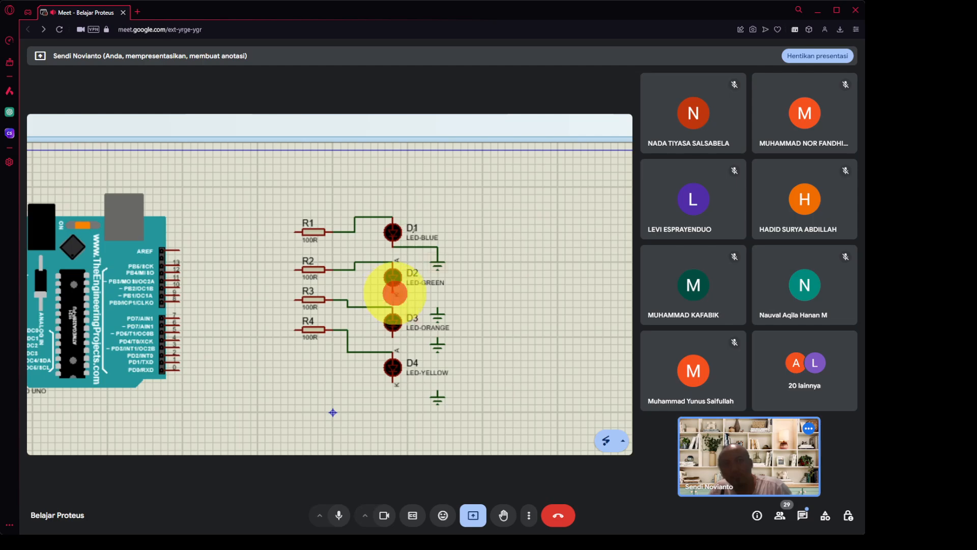
click(438, 308)
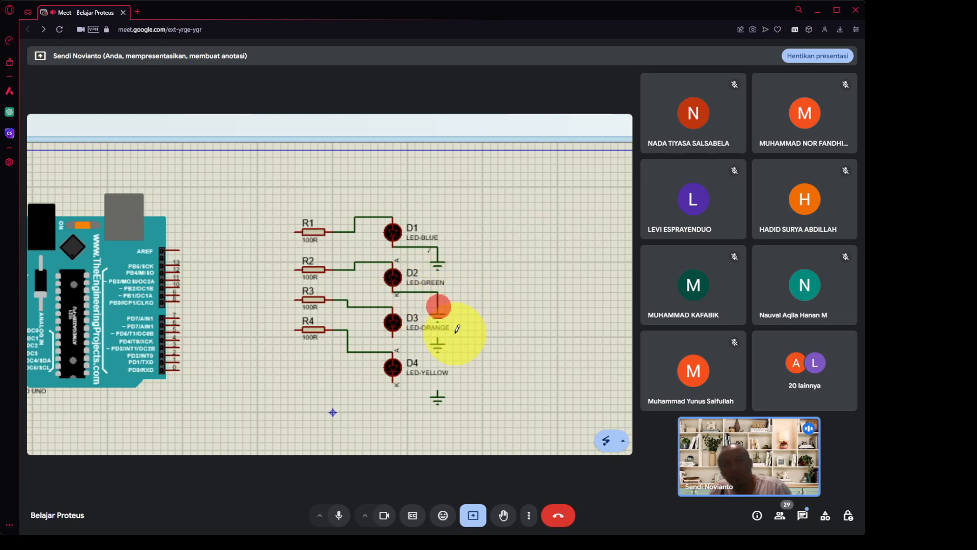
click(394, 335)
click(437, 338)
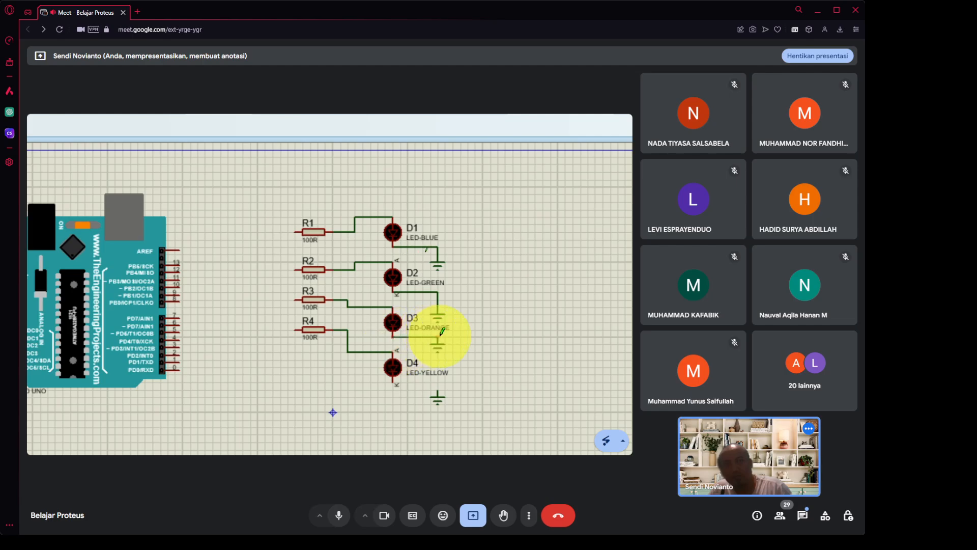
click(396, 377)
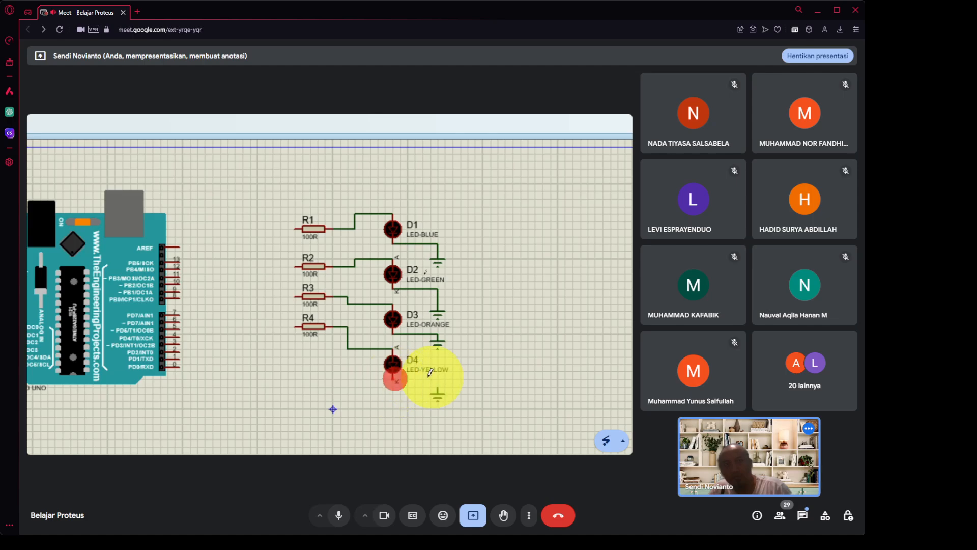
click(438, 384)
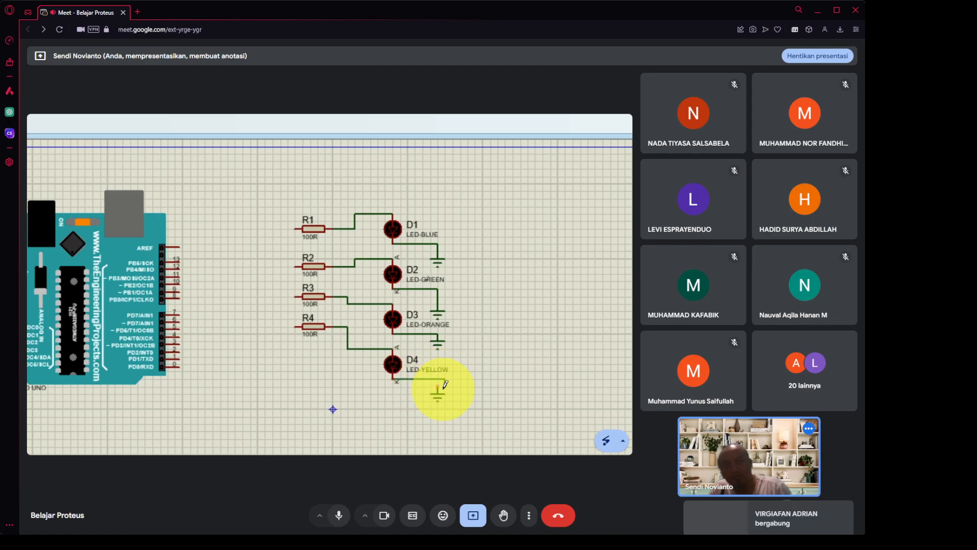
click(437, 388)
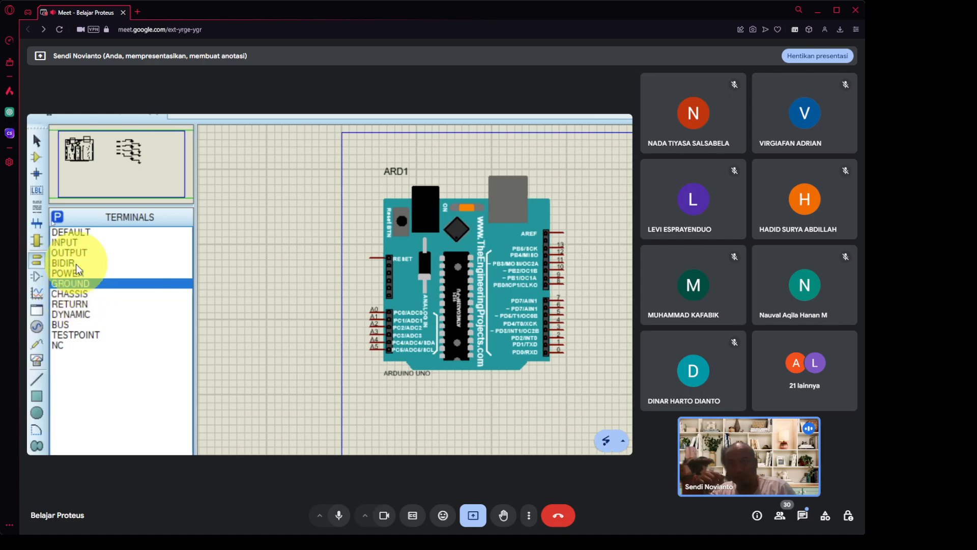
Choose the DEFAULT terminal type and drop one terminal left of R1, R2, R3 and R4.
click(88, 230)
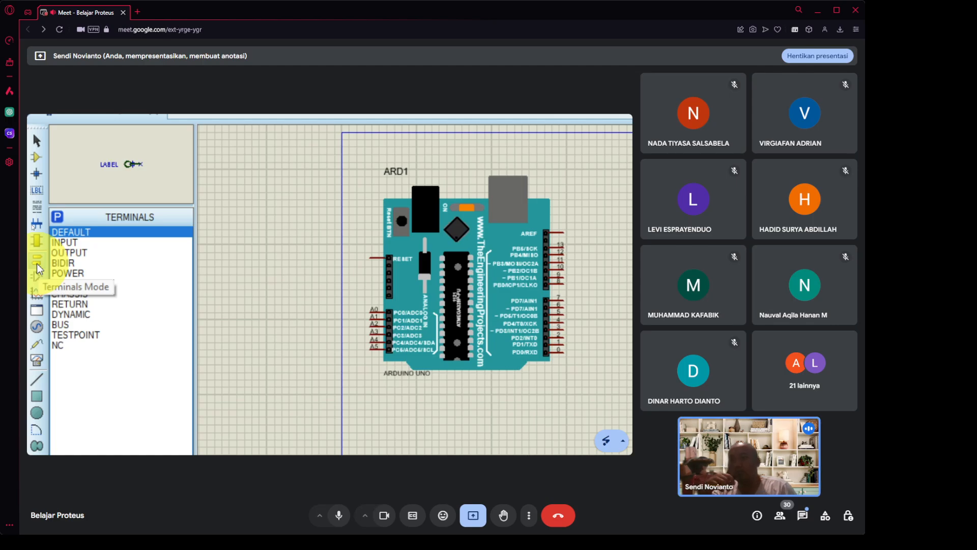
click(81, 232)
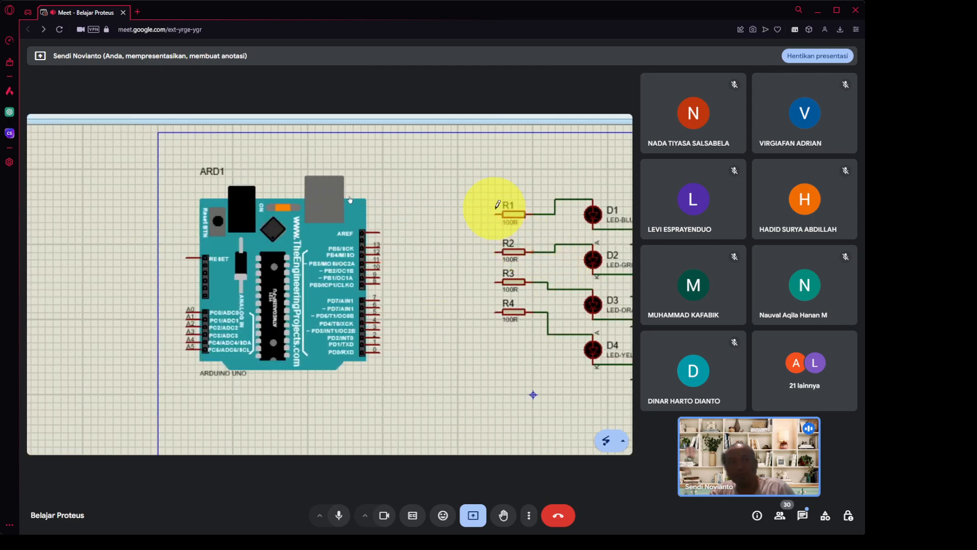
click(466, 204)
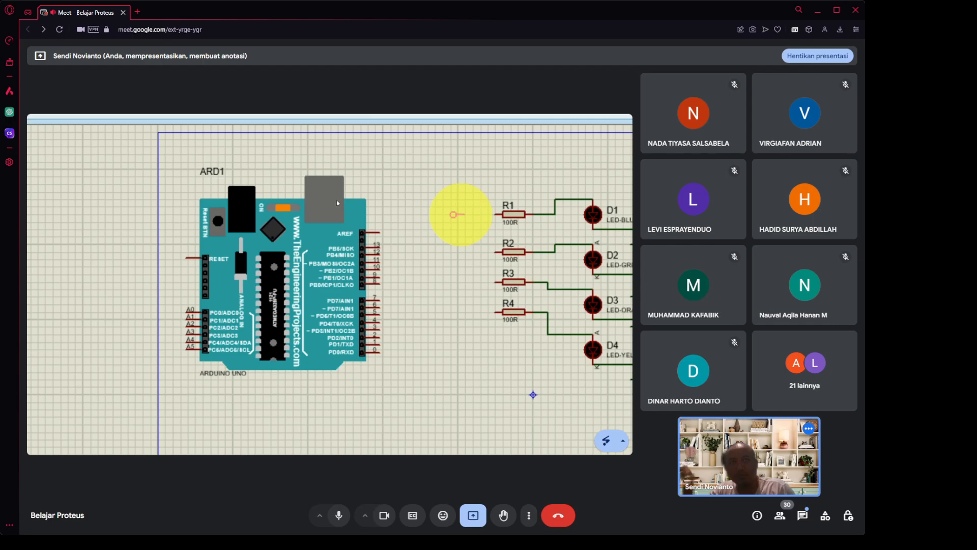
click(464, 214)
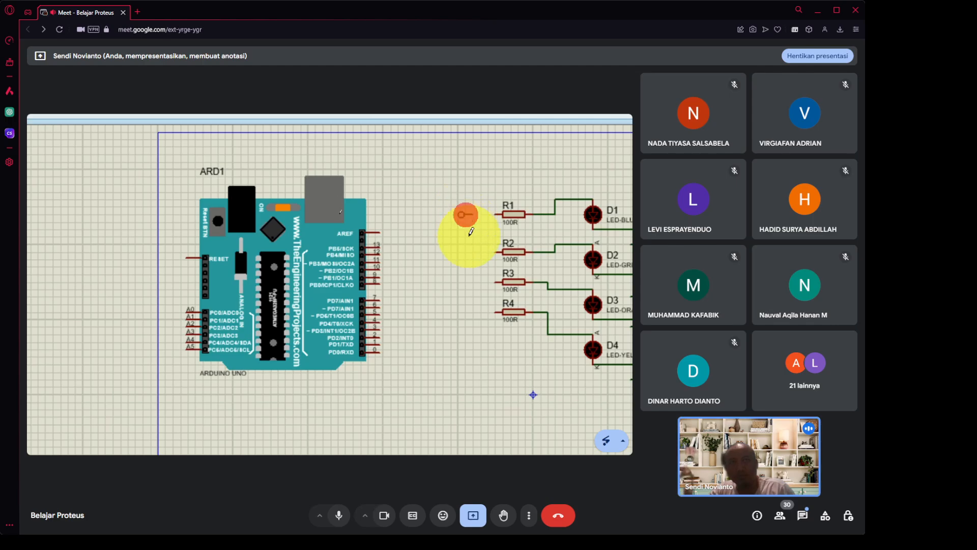
click(465, 255)
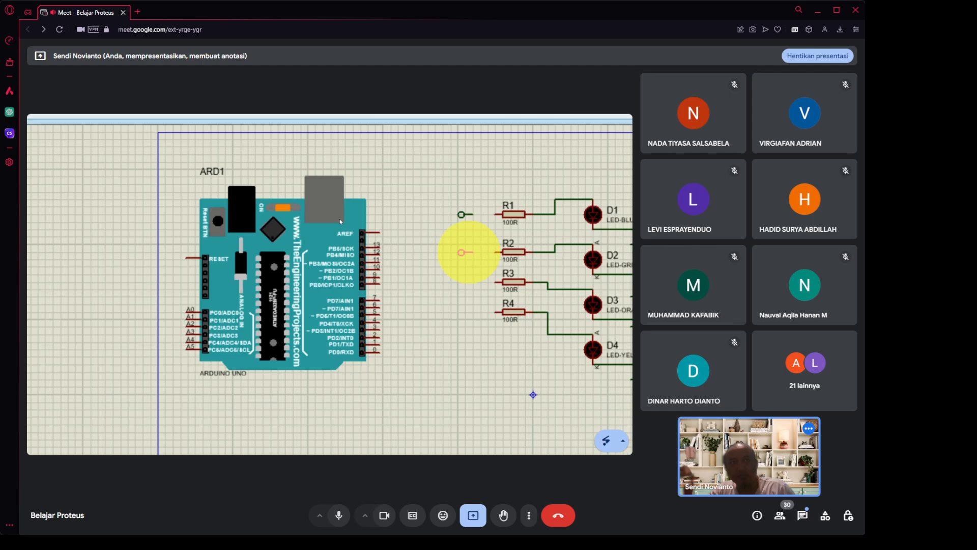
click(468, 252)
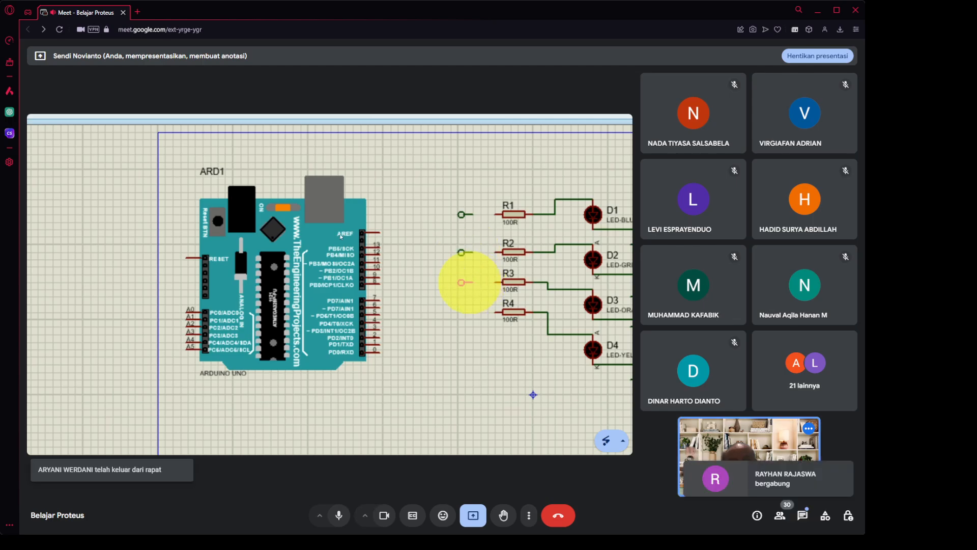
click(467, 283)
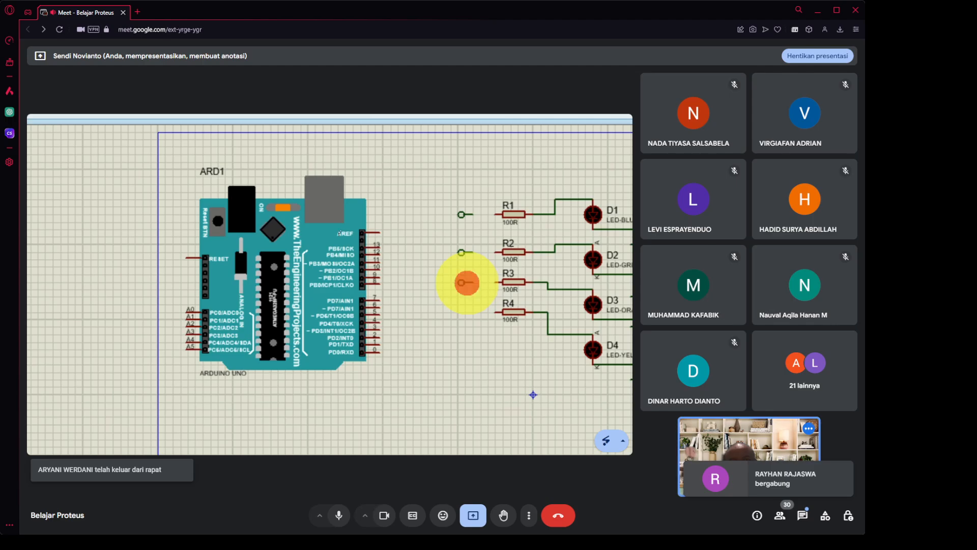
click(461, 307)
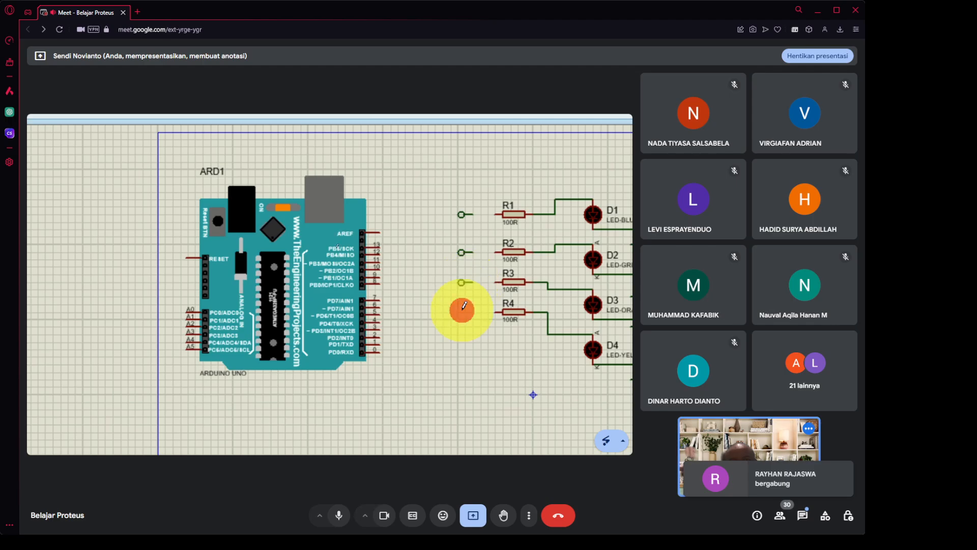
click(468, 307)
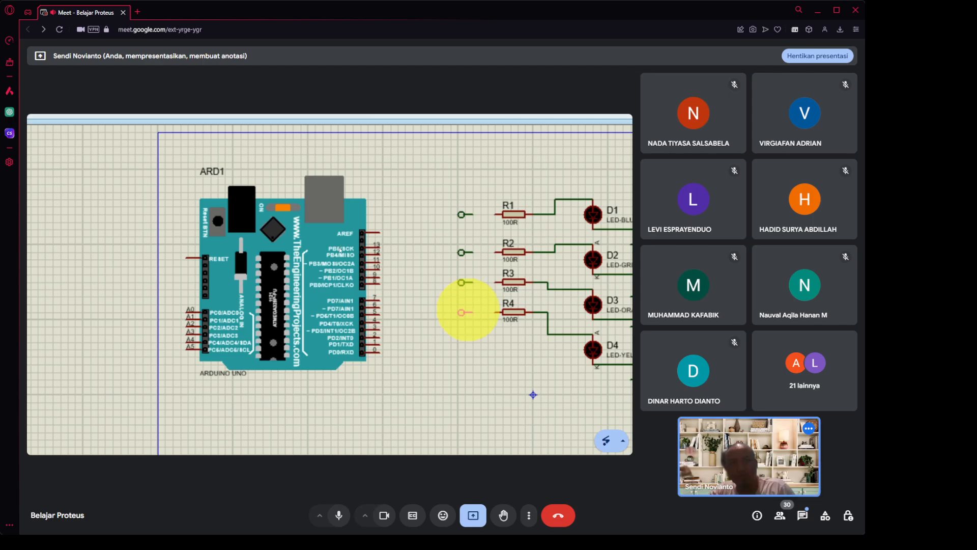
click(468, 309)
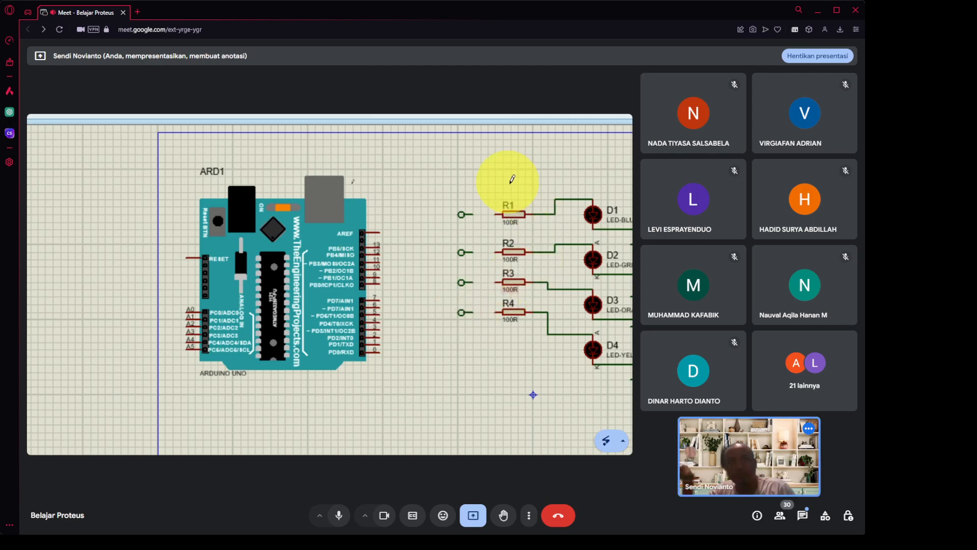
Draw four wires joining each new terminal to the left pins of R1, R2, R3 and R4.
click(470, 212)
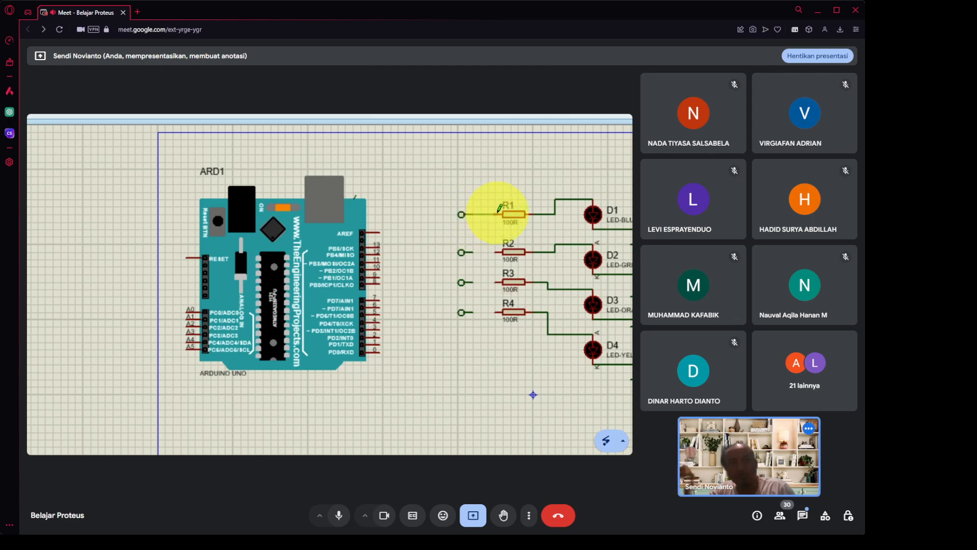
click(498, 212)
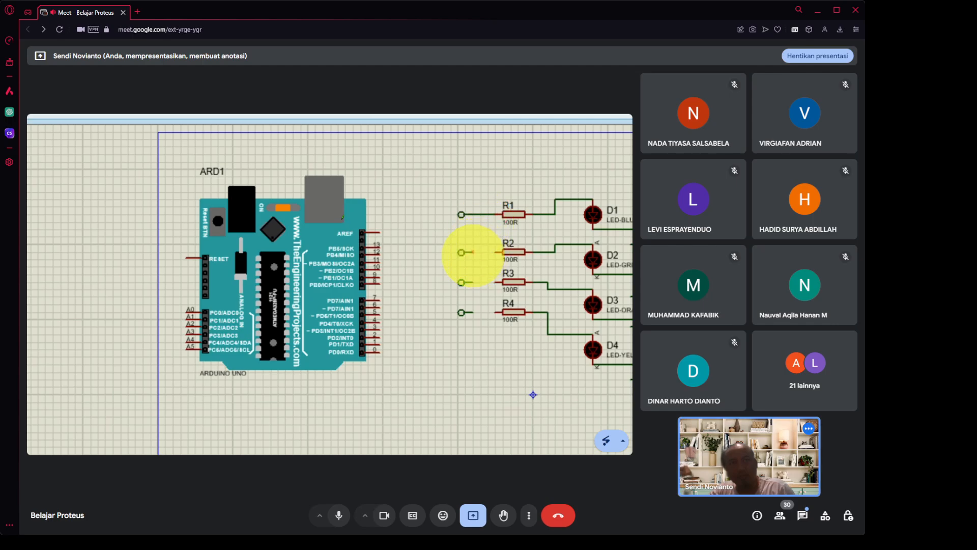
click(472, 252)
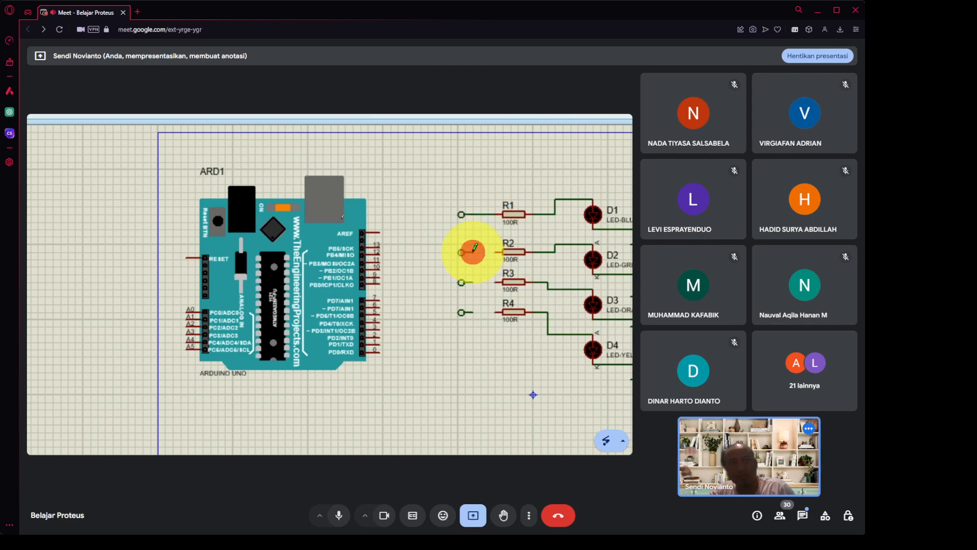
click(497, 245)
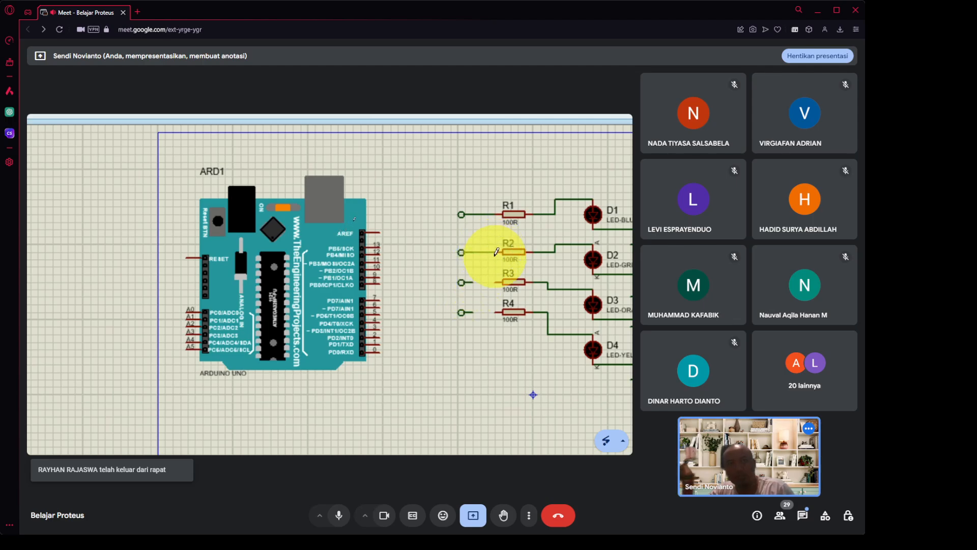
click(496, 251)
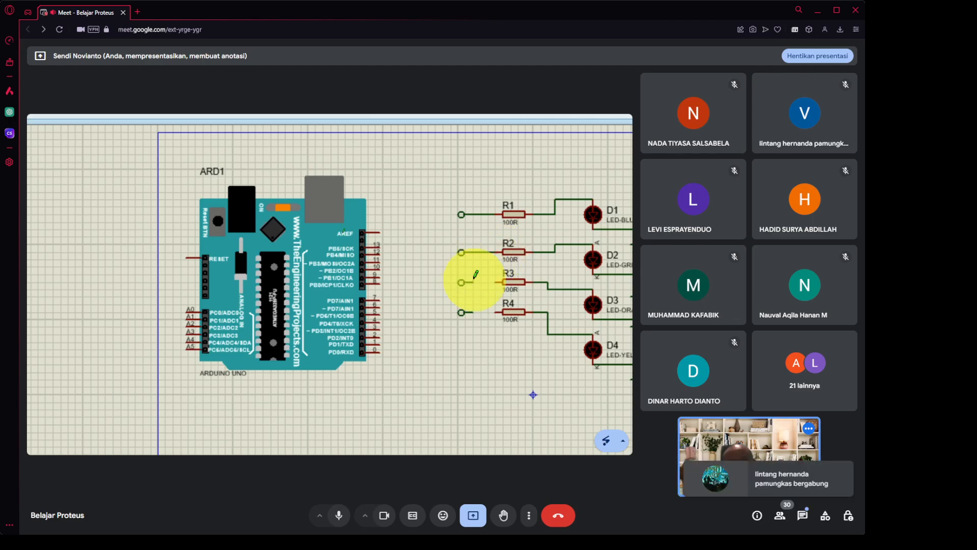
click(493, 282)
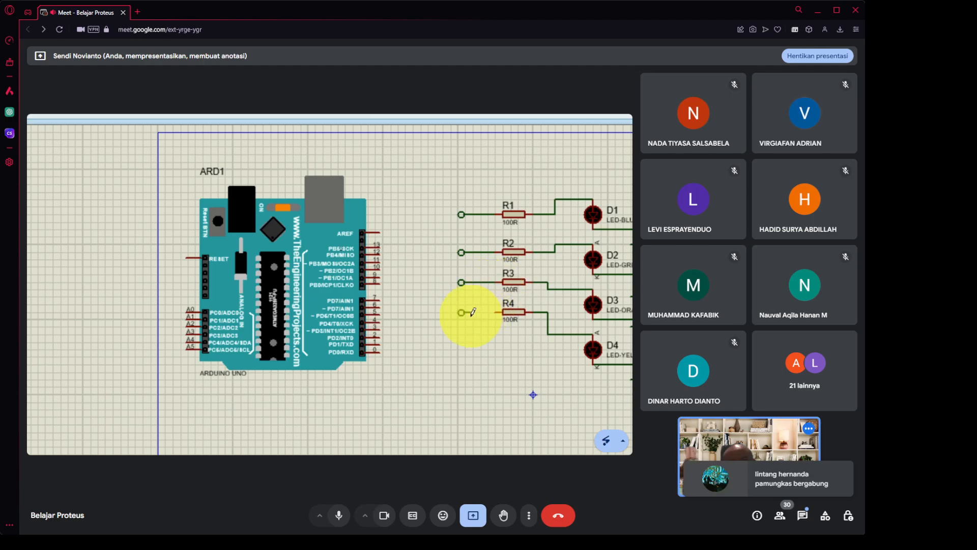
click(498, 309)
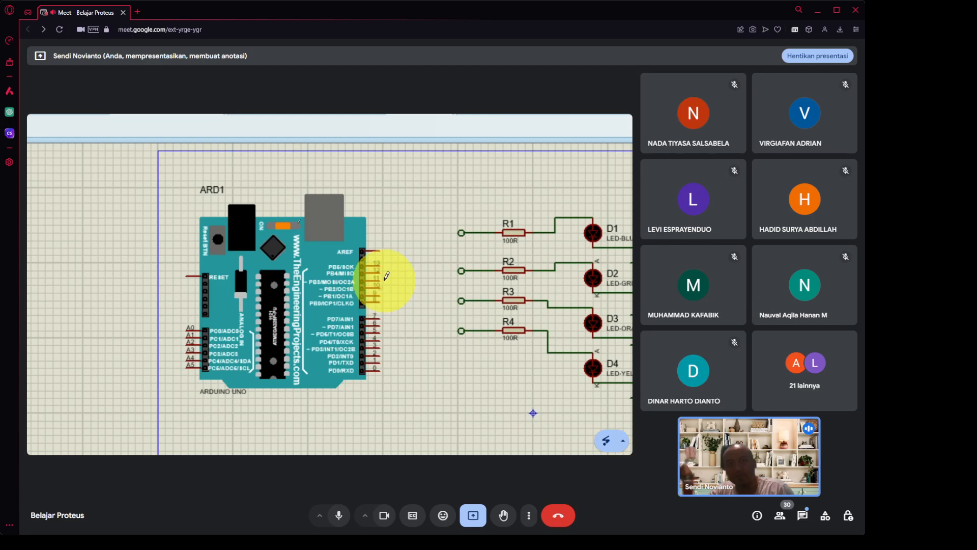
Place four DEFAULT terminals stacked beside ARD1's digital pin header.
click(402, 304)
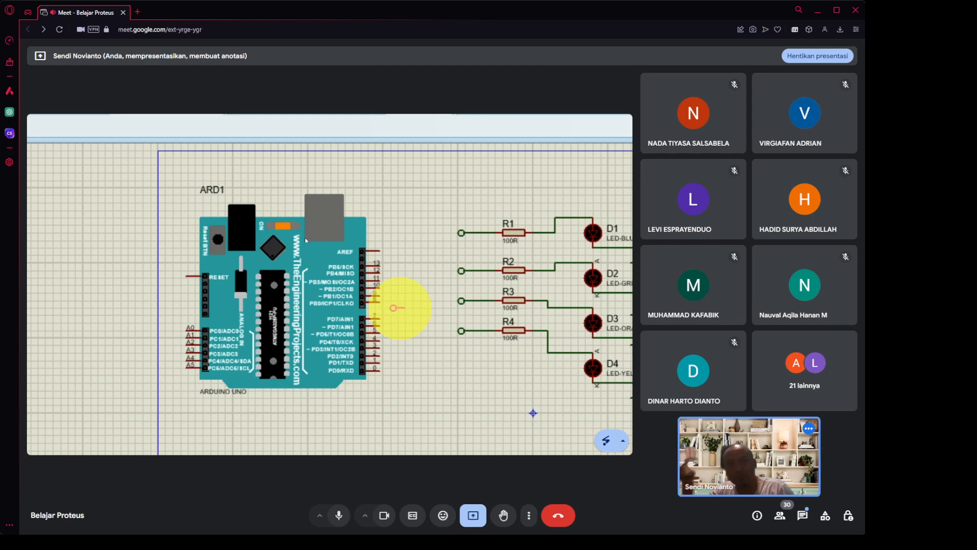
click(400, 308)
click(400, 291)
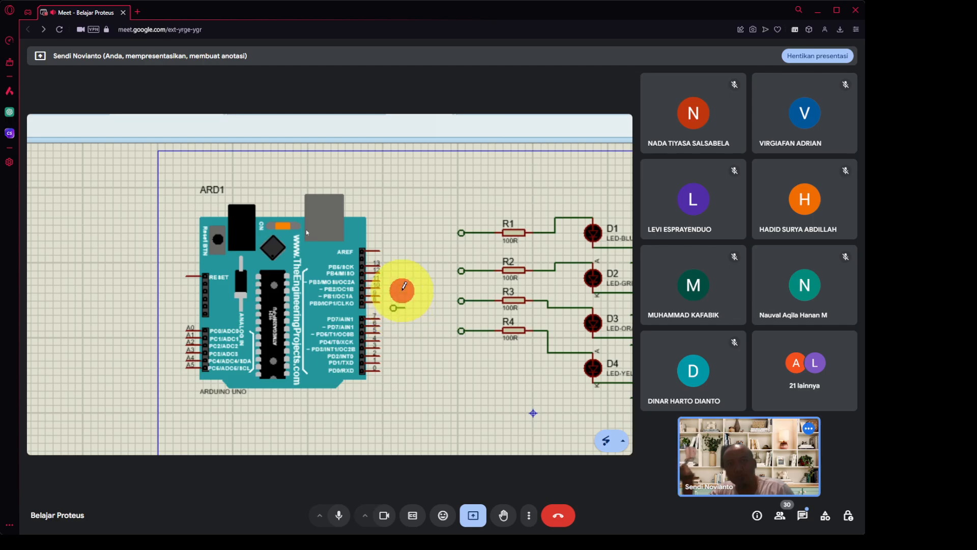
click(400, 290)
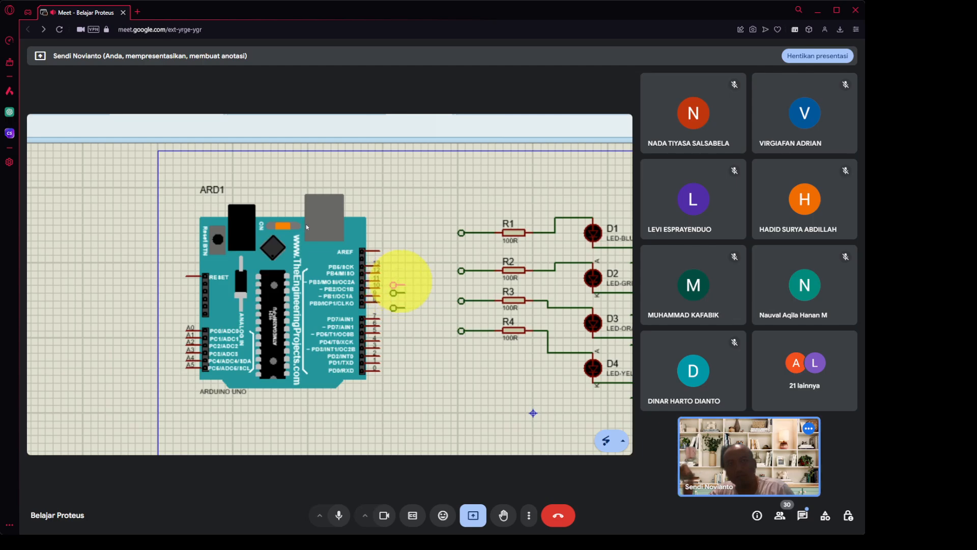
click(398, 280)
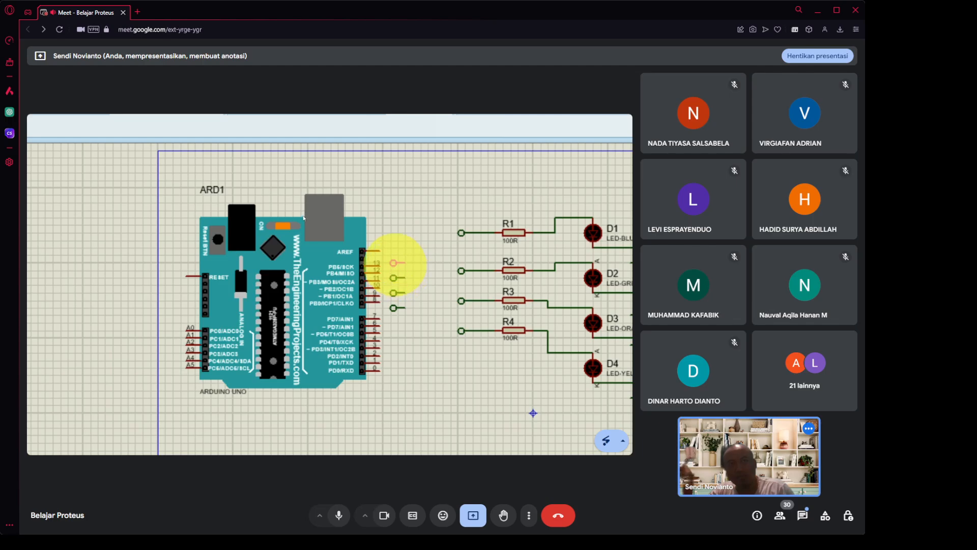
click(395, 263)
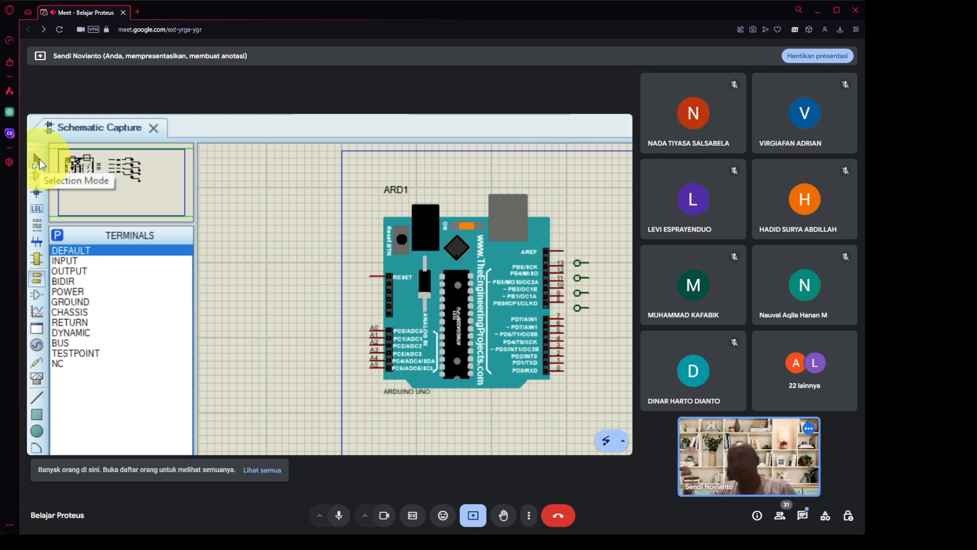
Switch to Selection Mode and box-select the four terminals beside the Arduino.
click(37, 160)
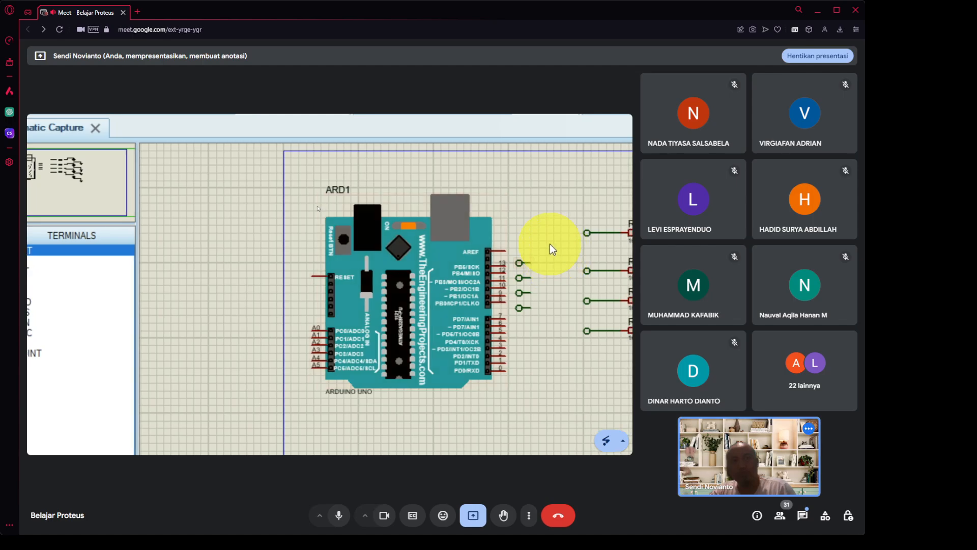
drag(549, 243, 509, 327)
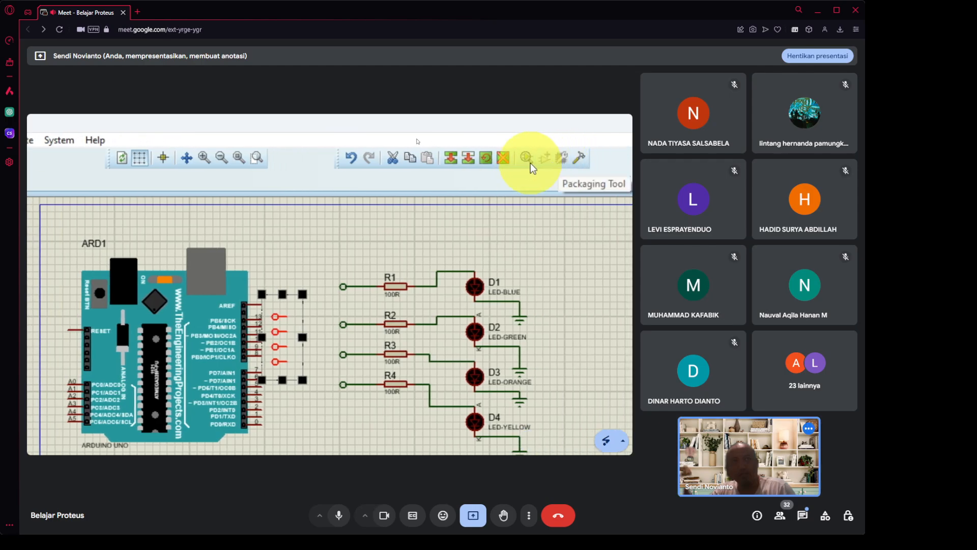
Reflect the terminal block with Mirror X at a 0° angle via Block Rotate/Reflect.
click(487, 155)
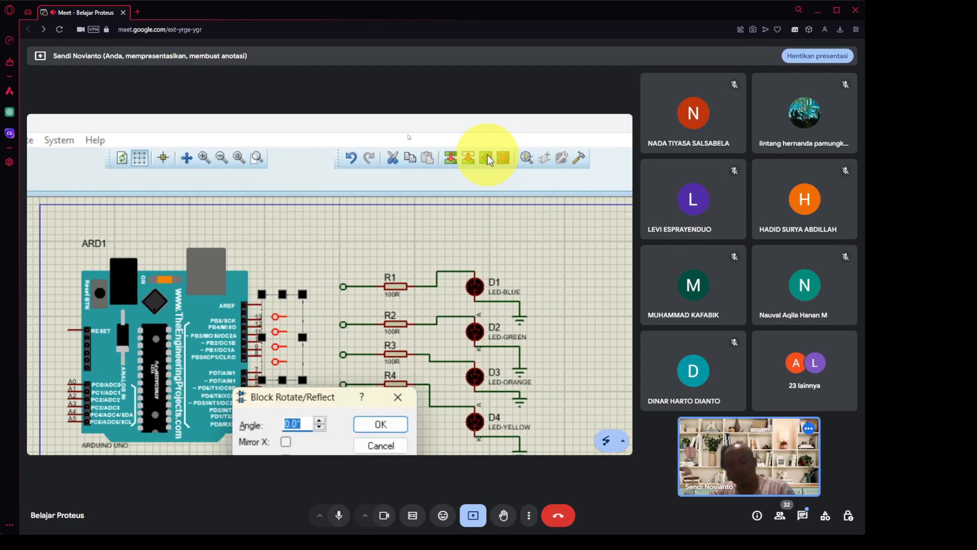
text(180)
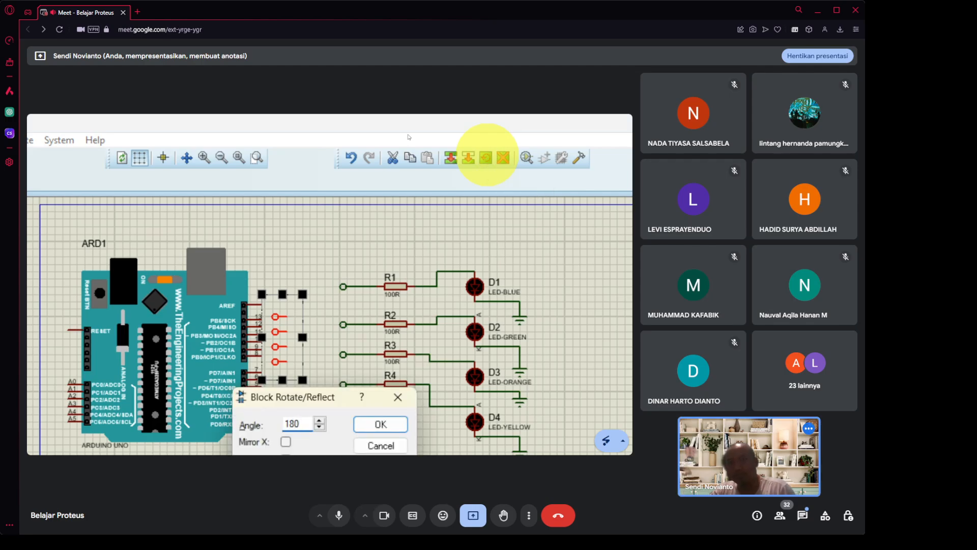
key(BackSpace)
key(BackSpace)
key(BackSpace)
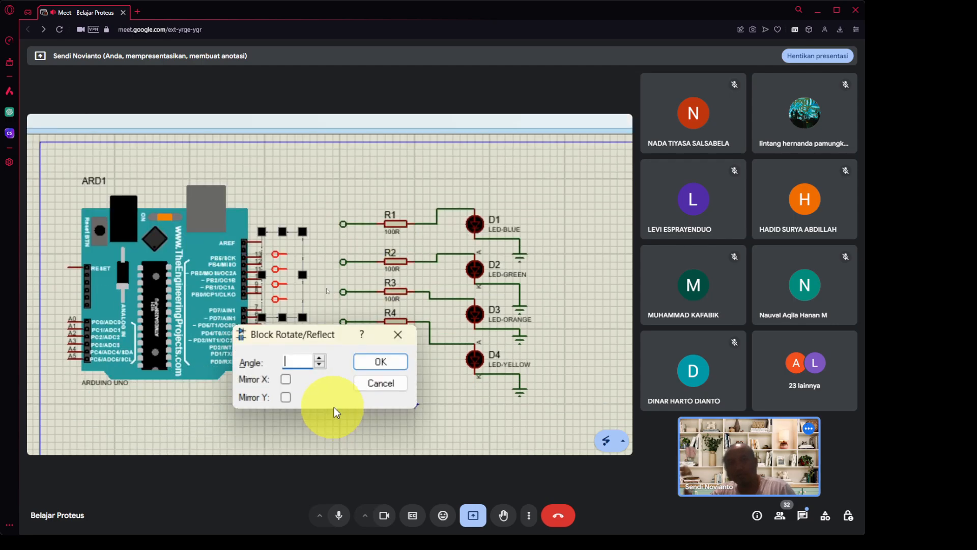
click(286, 379)
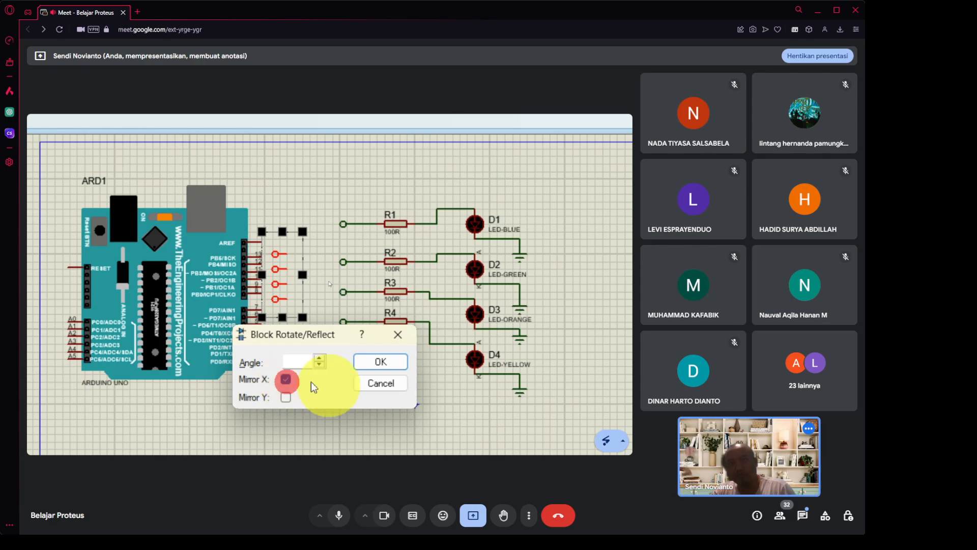
click(384, 361)
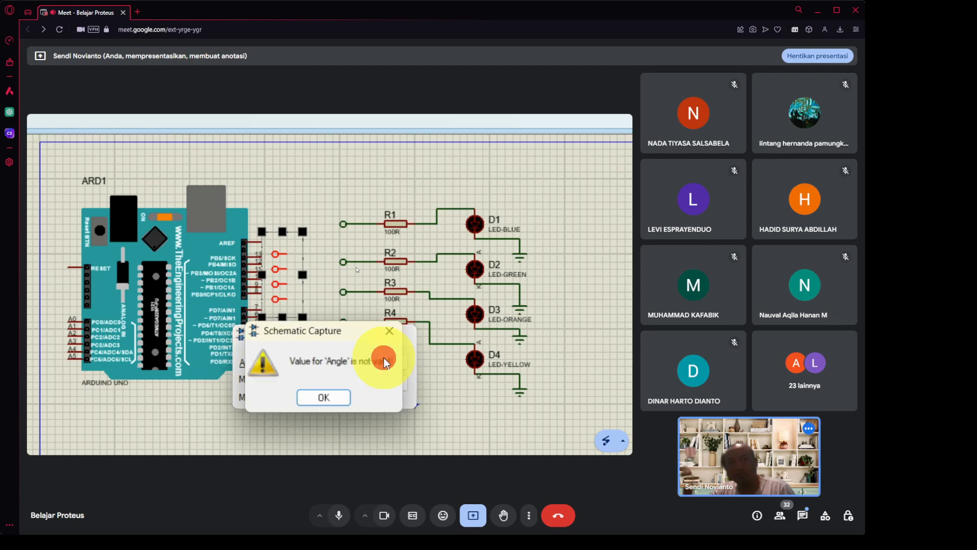
click(348, 396)
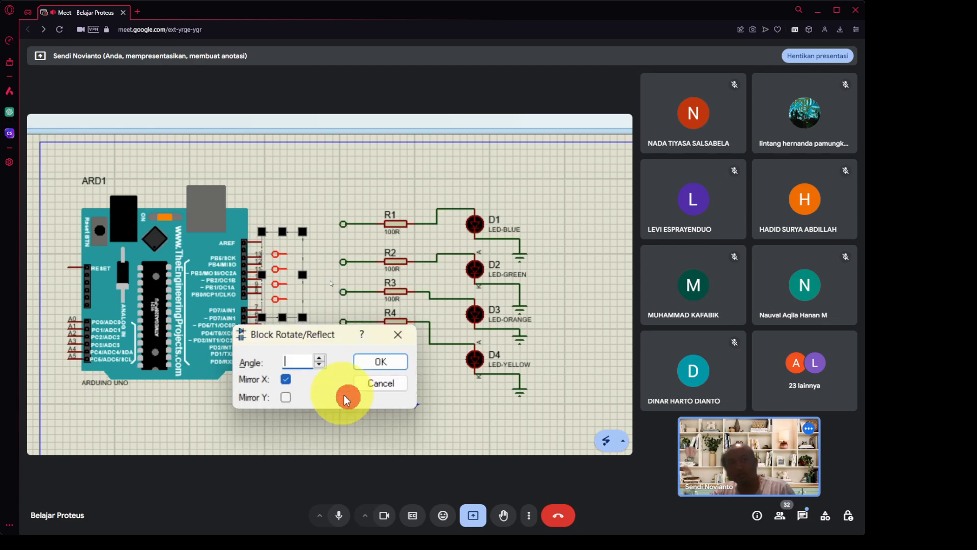
click(286, 378)
click(297, 362)
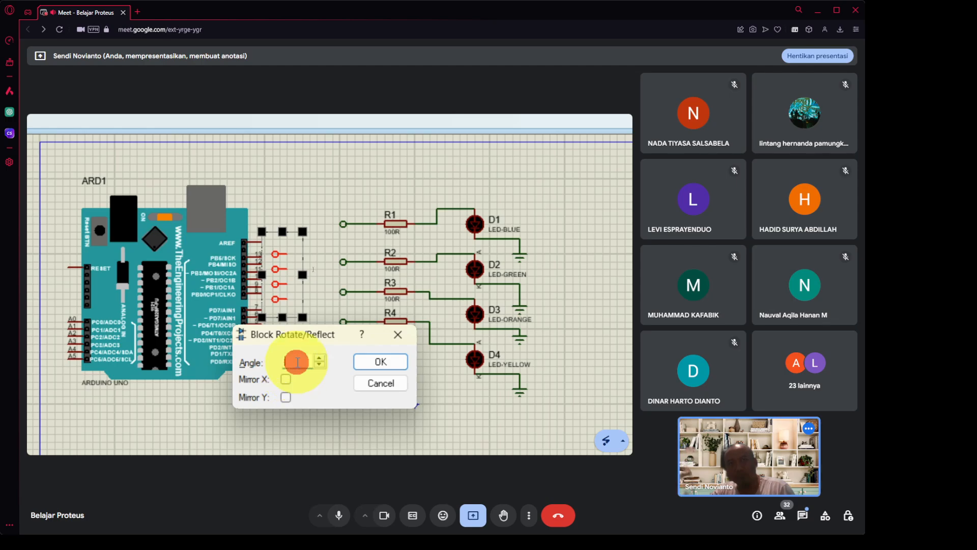
click(365, 383)
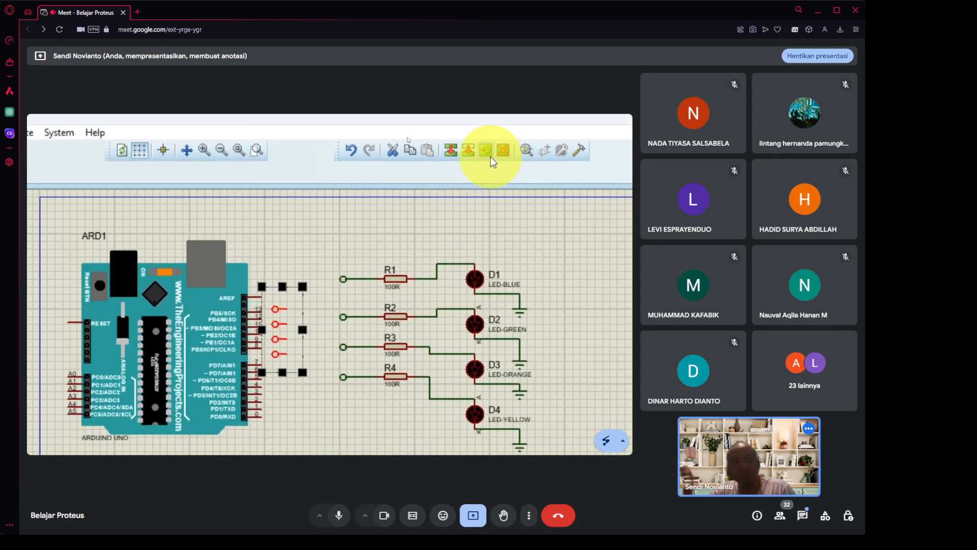
click(486, 159)
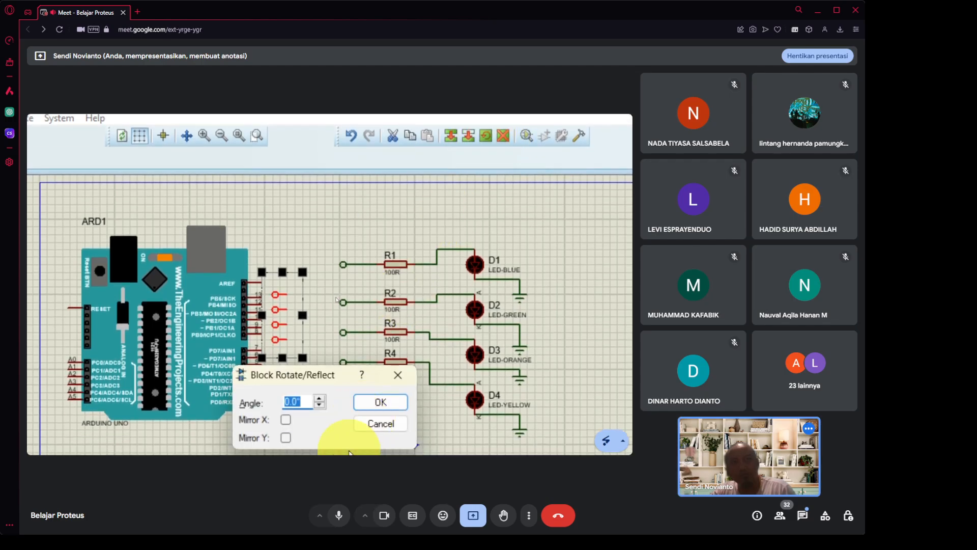
click(286, 367)
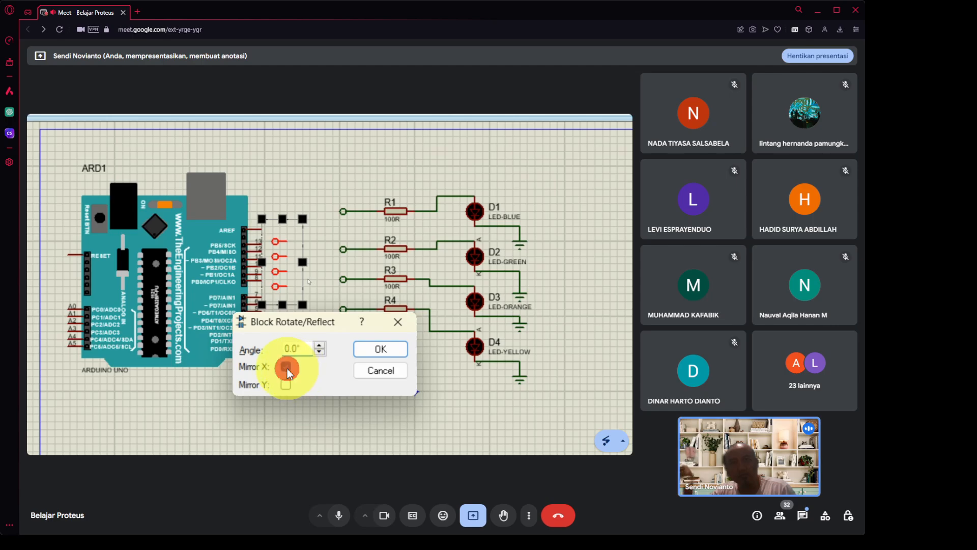
click(395, 351)
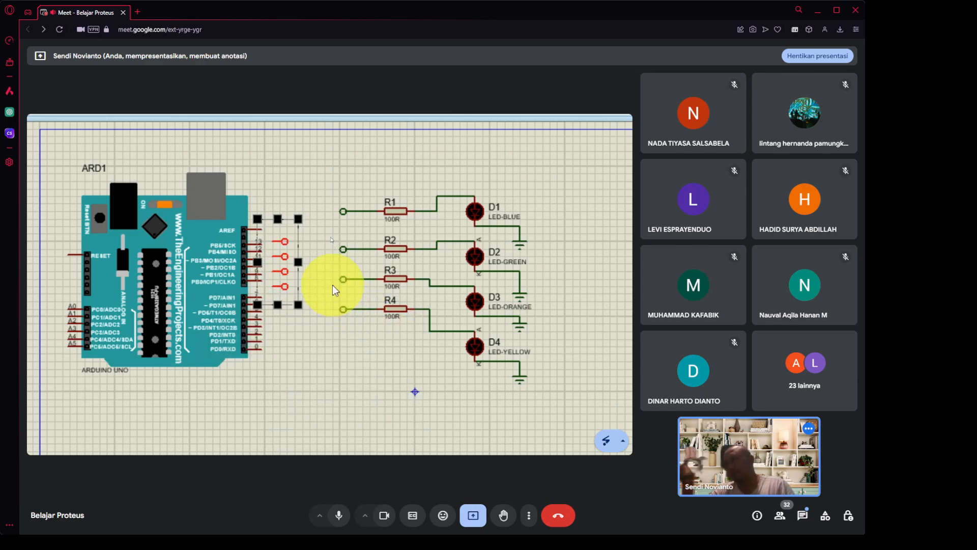
Wire the bottom terminal to pin 8 and the third terminal to pin 9.
click(343, 167)
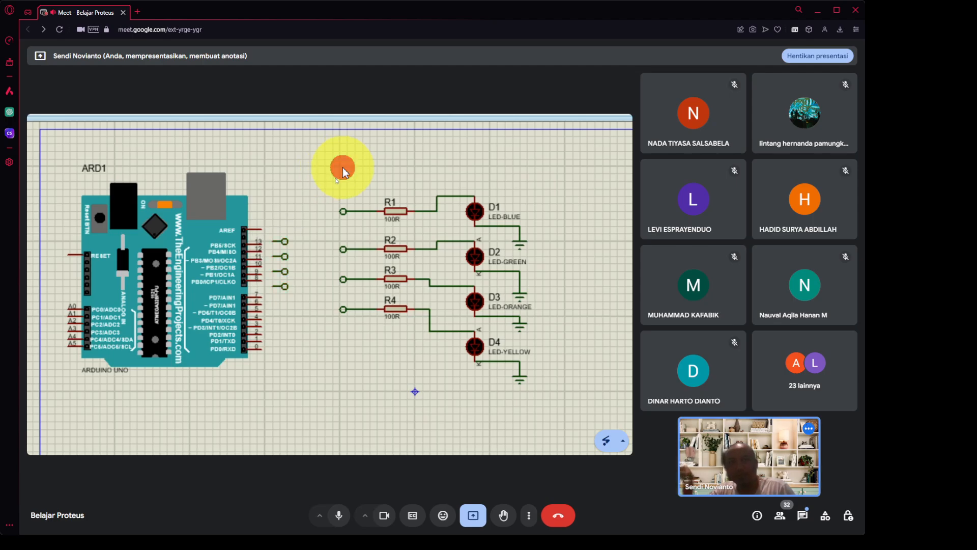
click(271, 286)
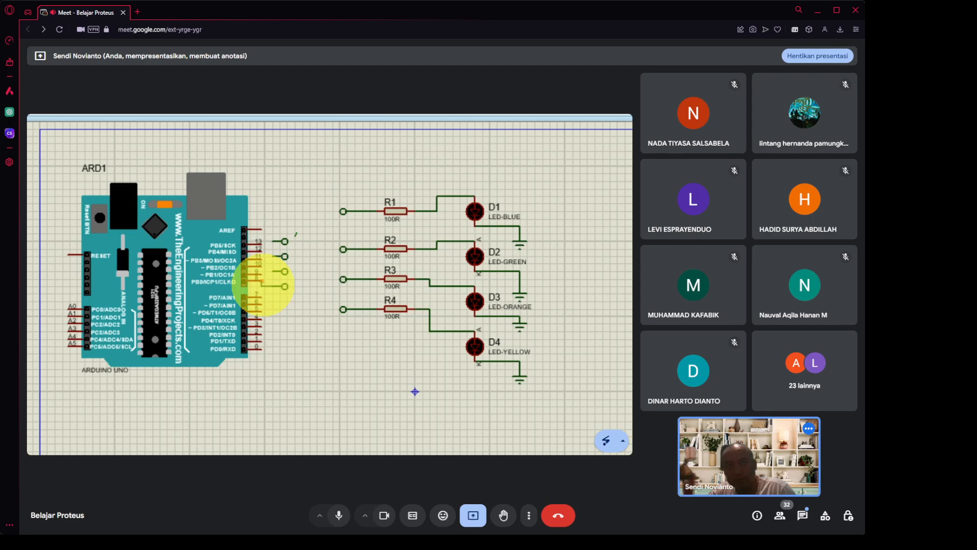
click(257, 279)
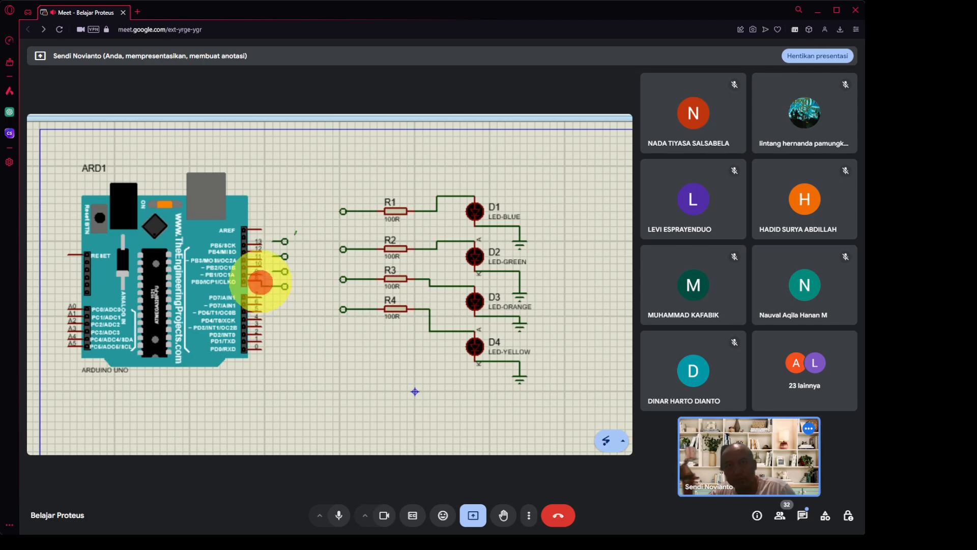
click(270, 271)
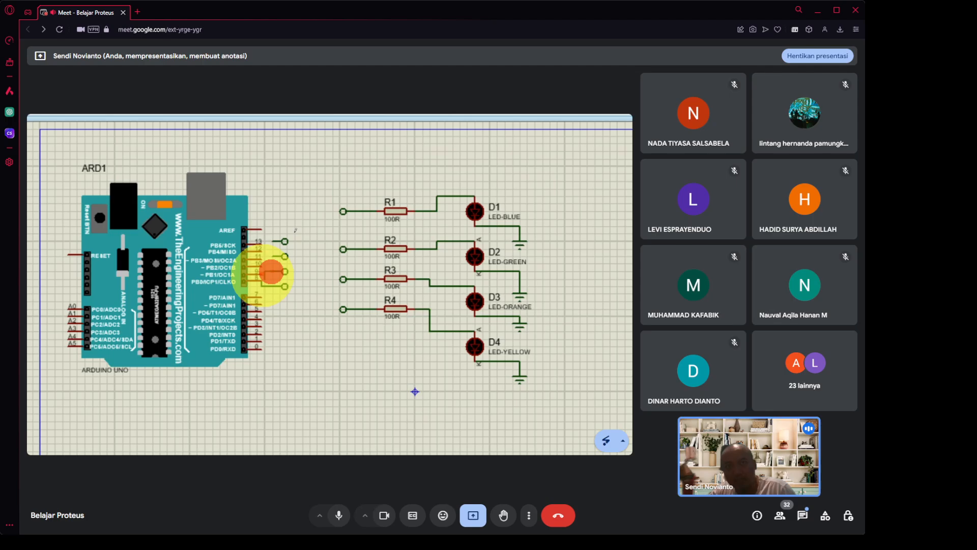
click(265, 272)
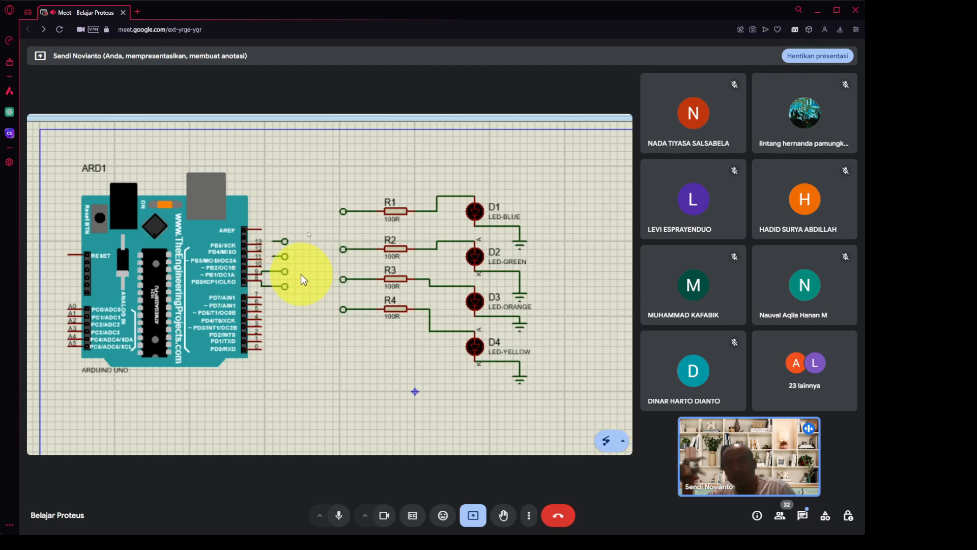
scroll(259, 273, up, 2)
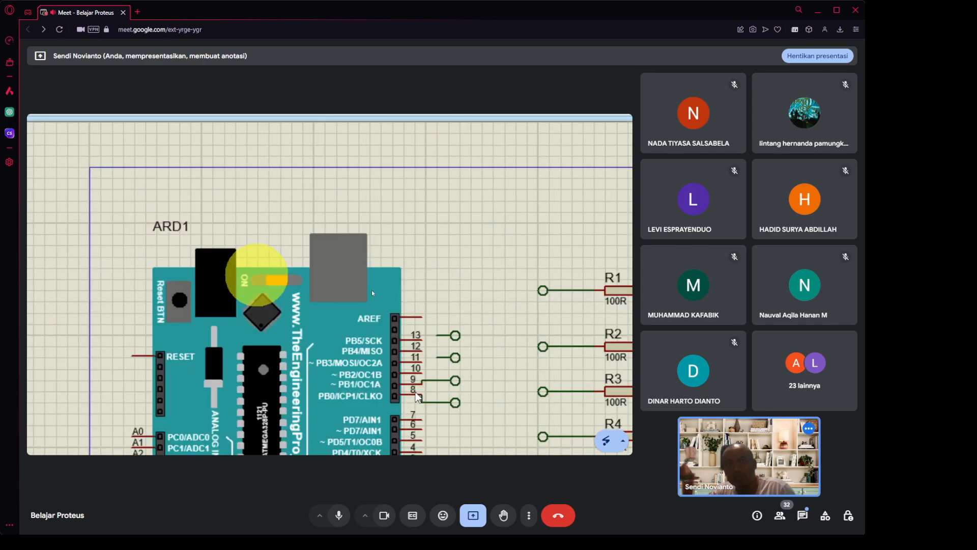
scroll(426, 426, down, 3)
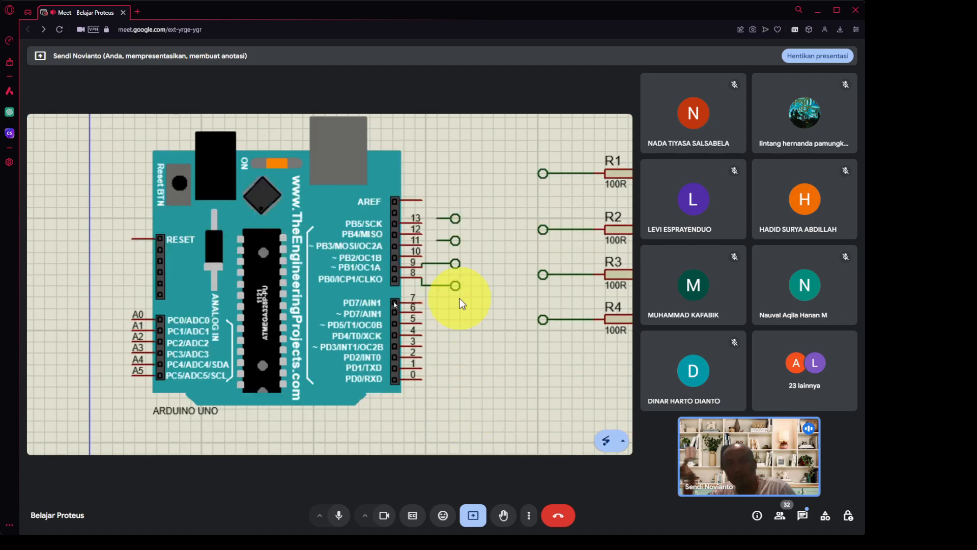
scroll(460, 298, up, 2)
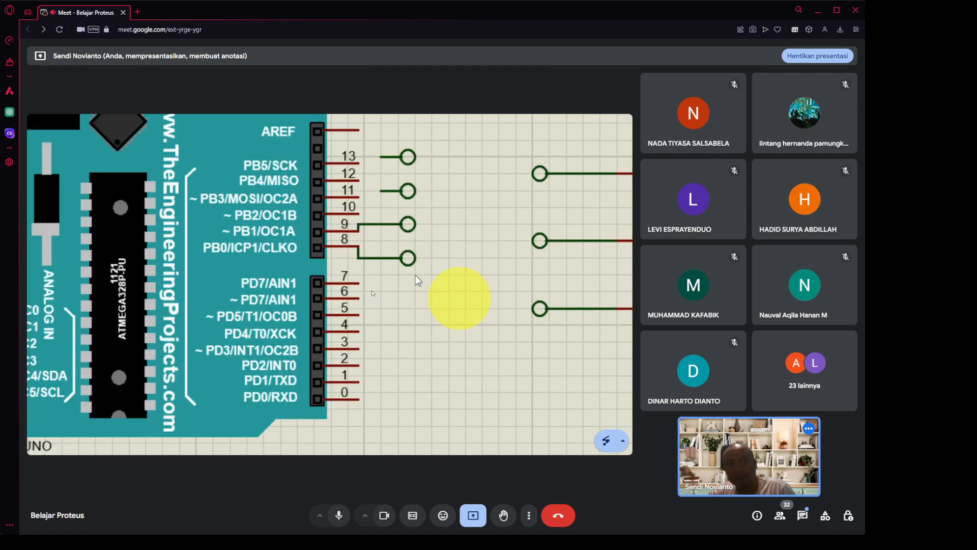
Delete the second terminal's misrouted wire to pin 11 and select that terminal.
click(379, 189)
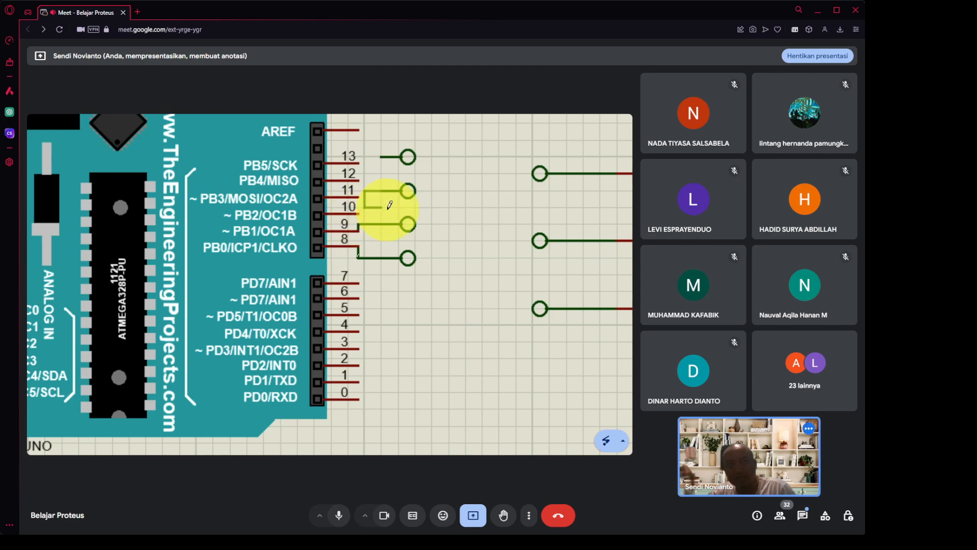
click(359, 180)
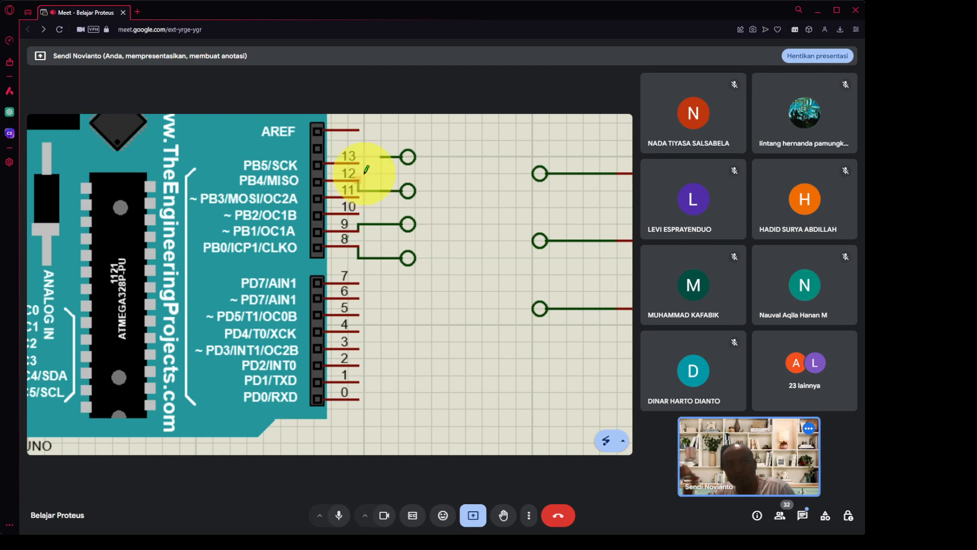
click(381, 188)
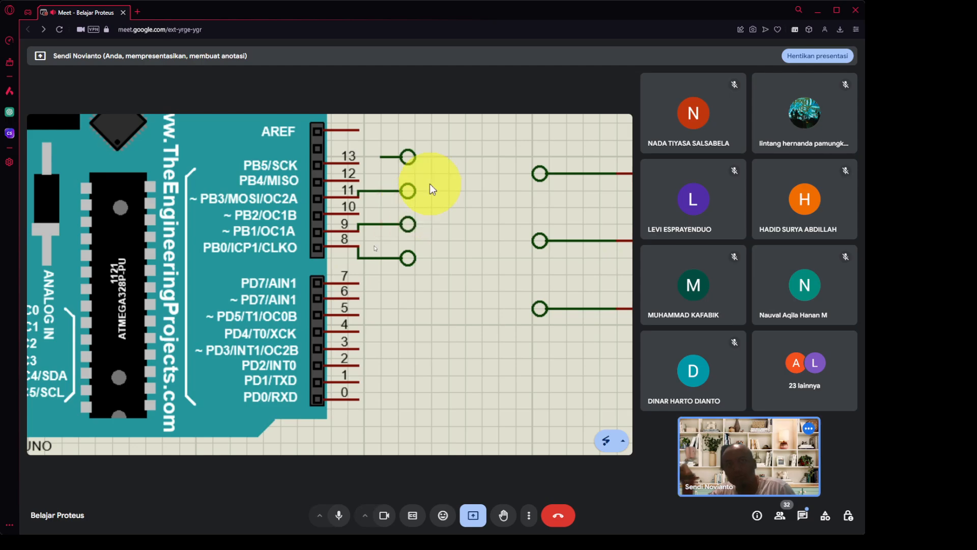
right_click(393, 191)
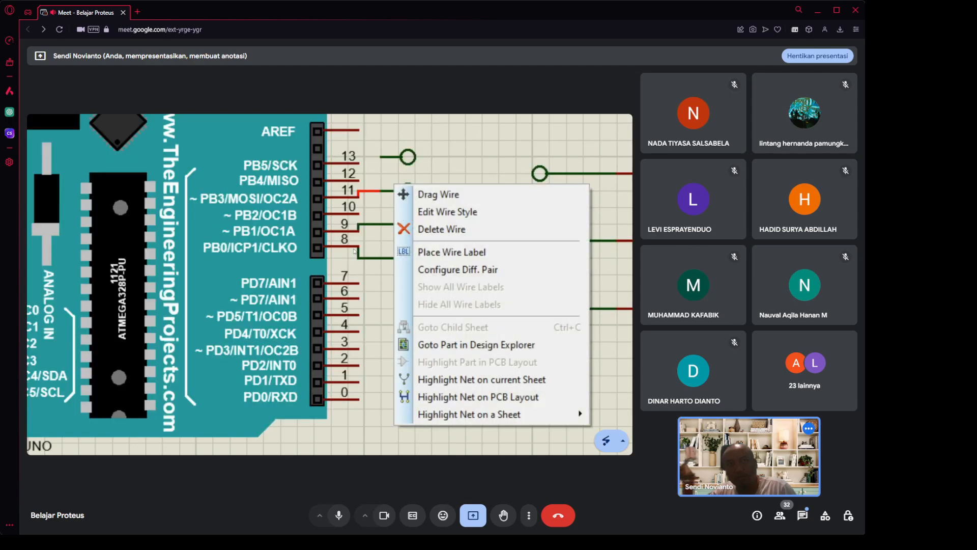
click(441, 227)
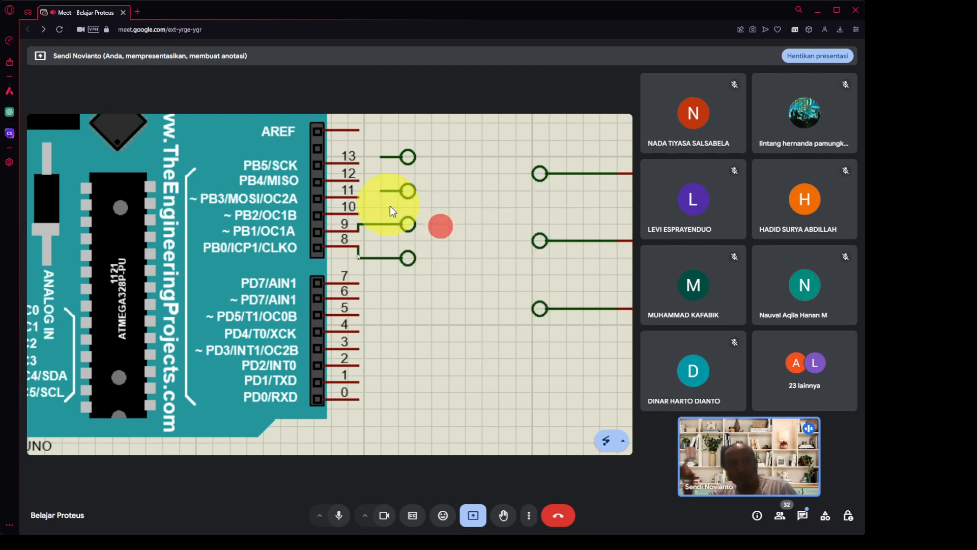
click(383, 191)
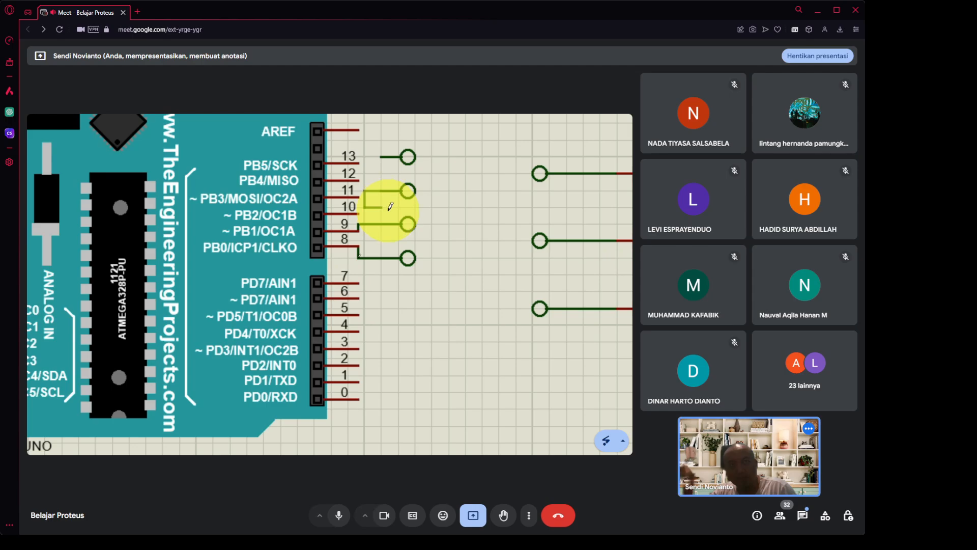
right_click(389, 205)
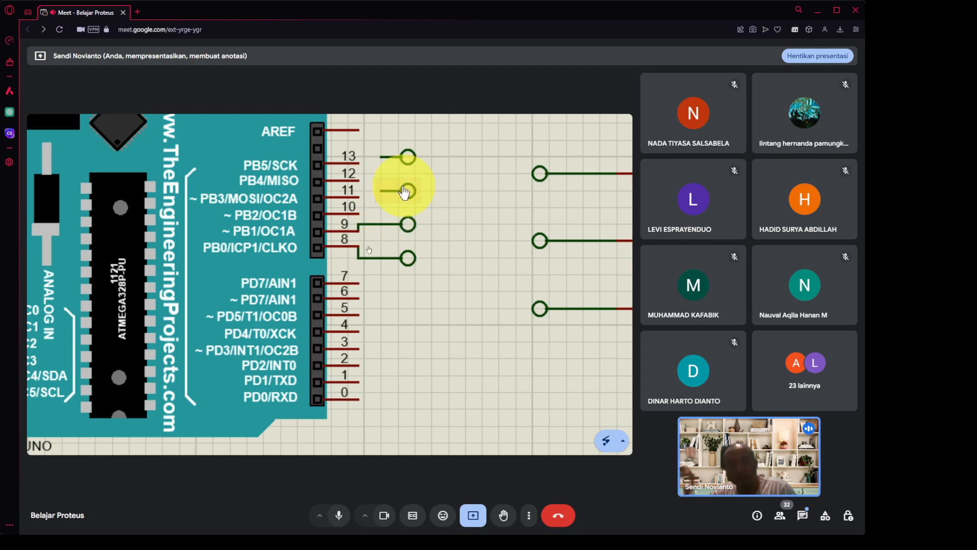
click(415, 190)
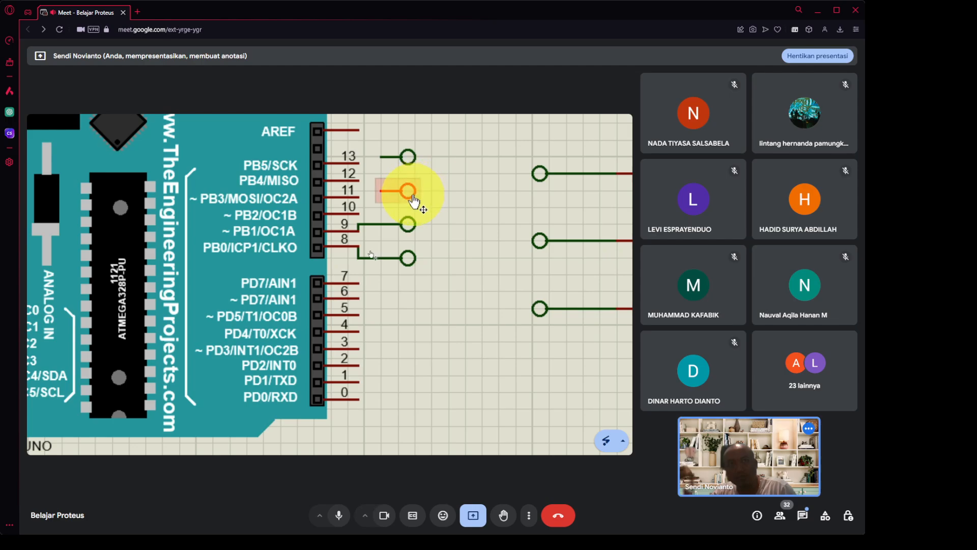
Move the second terminal further right and wire it to Arduino pin 10.
drag(413, 196, 460, 194)
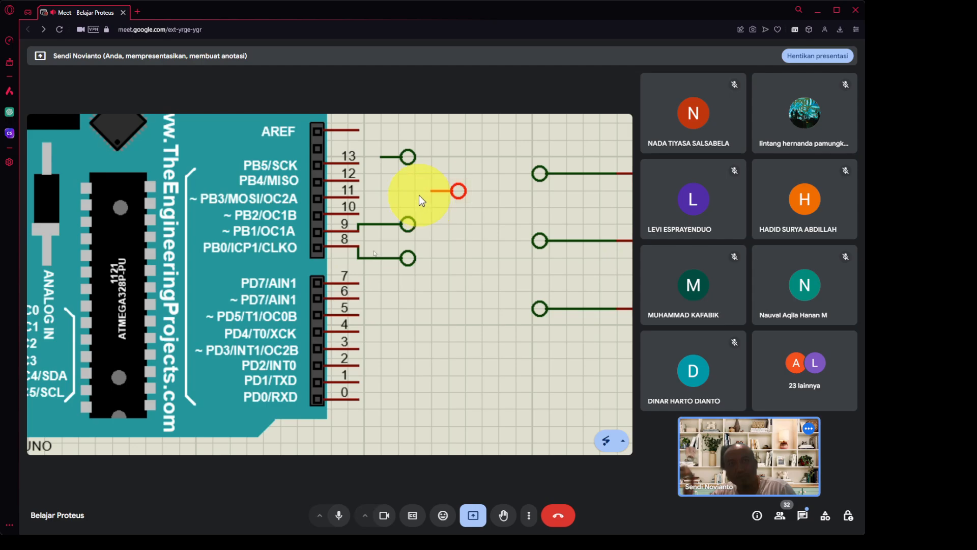
click(420, 196)
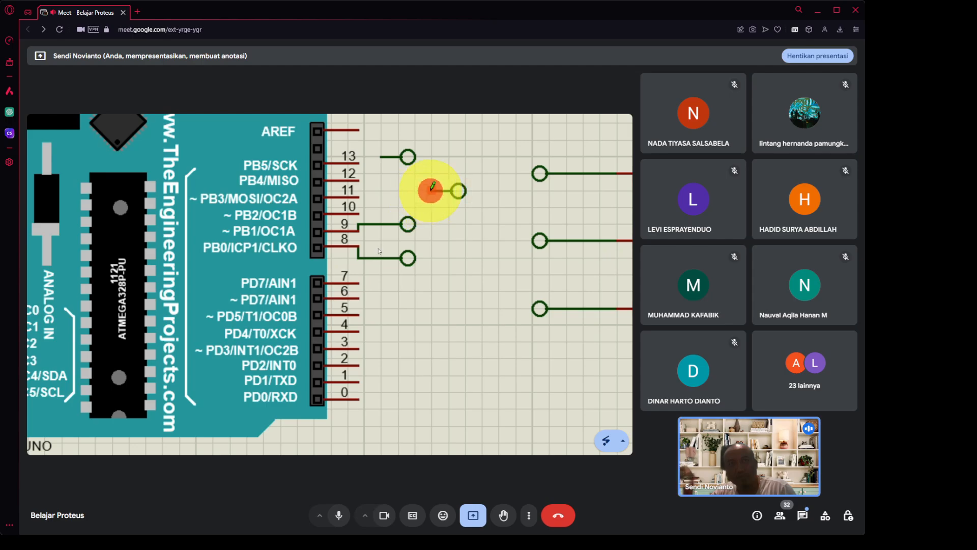
click(431, 191)
click(398, 203)
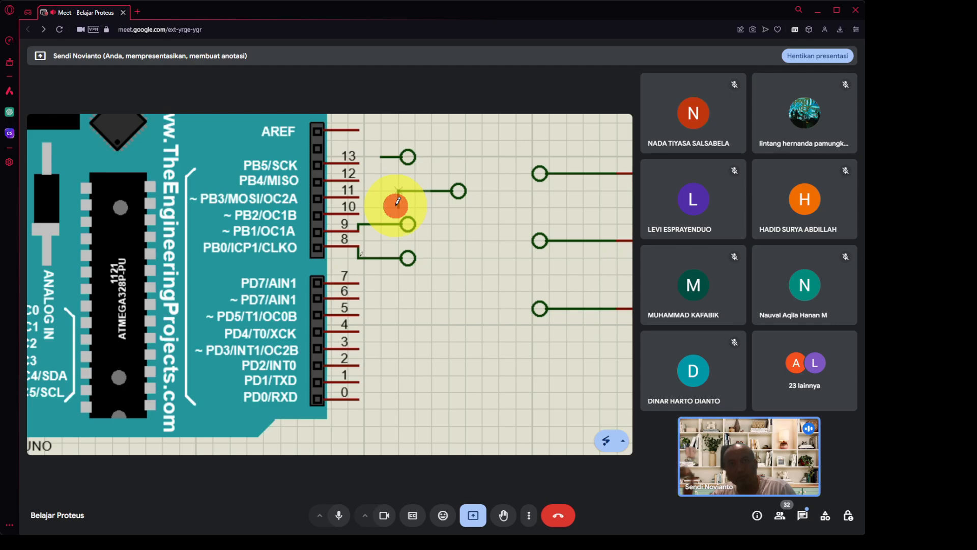
click(359, 213)
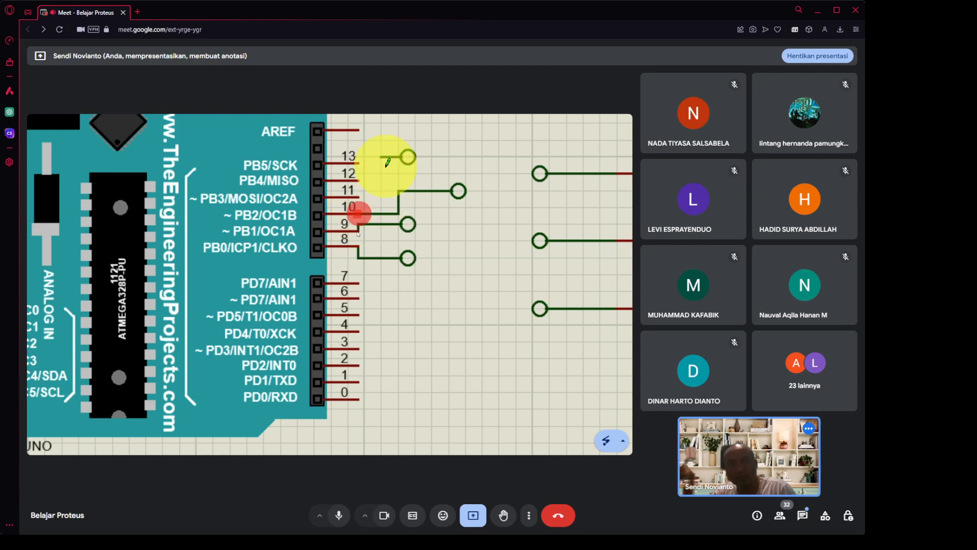
Shift the top terminal right and wire it down to Arduino pin 11.
click(383, 156)
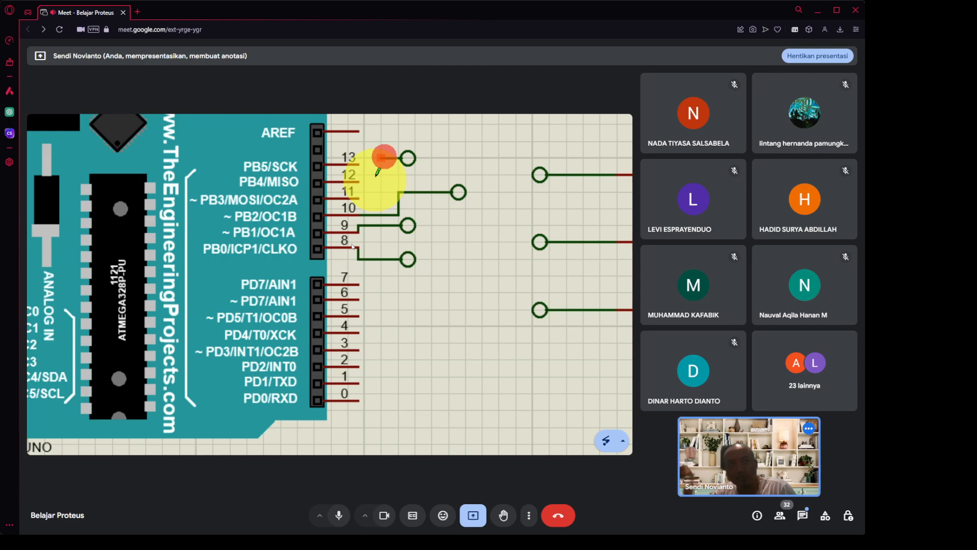
click(408, 160)
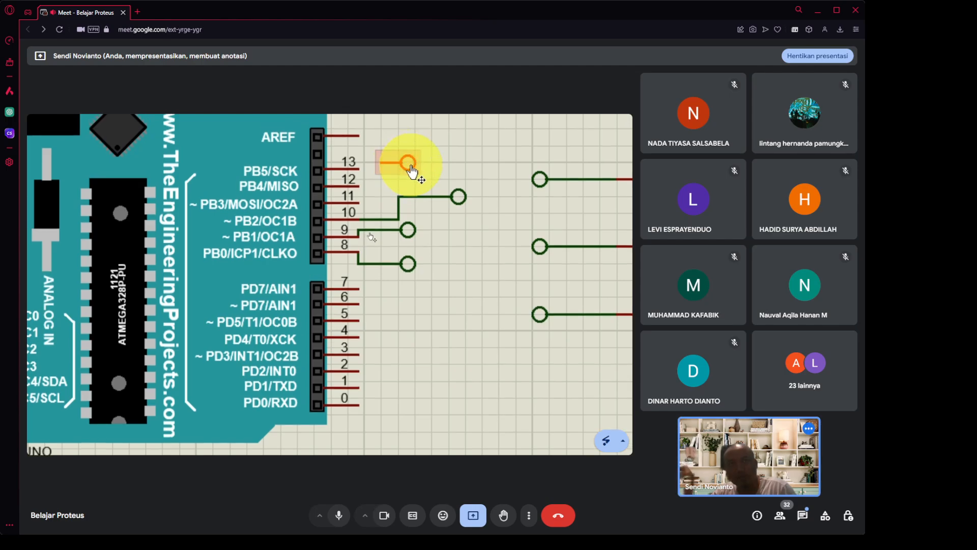
click(411, 167)
drag(412, 171, 430, 173)
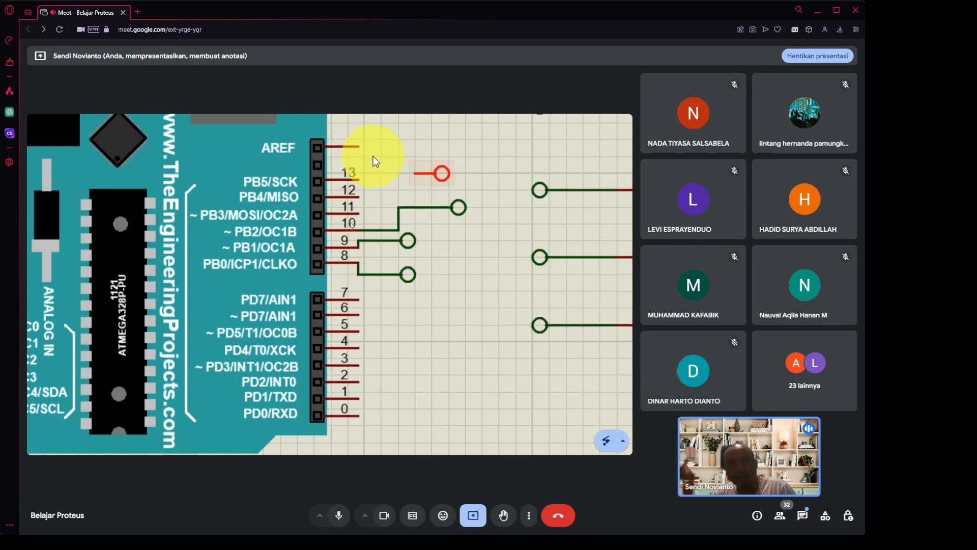
click(373, 156)
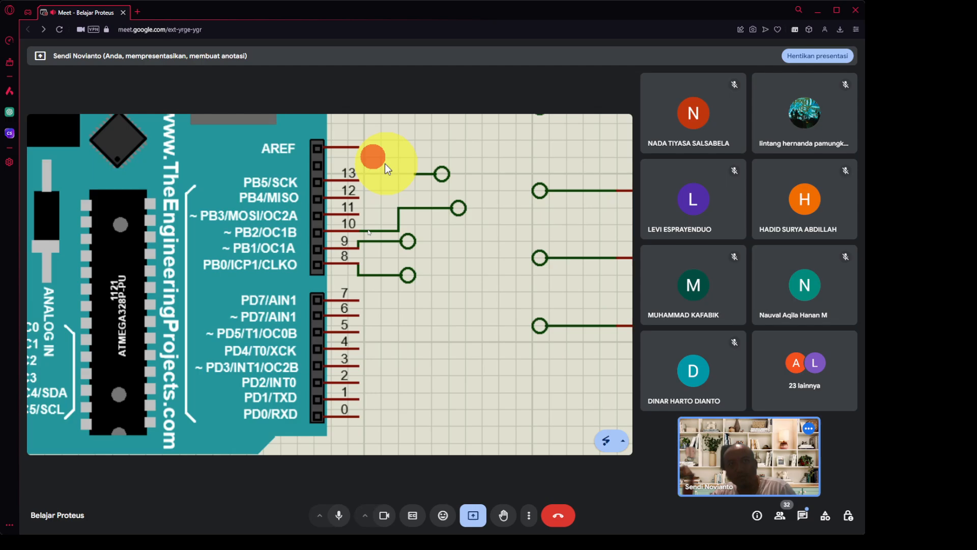
click(415, 173)
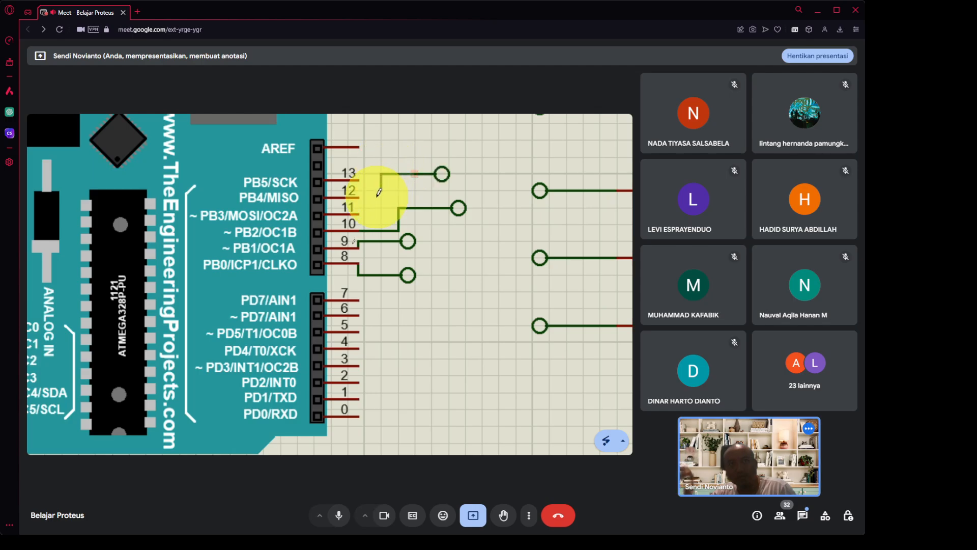
click(382, 210)
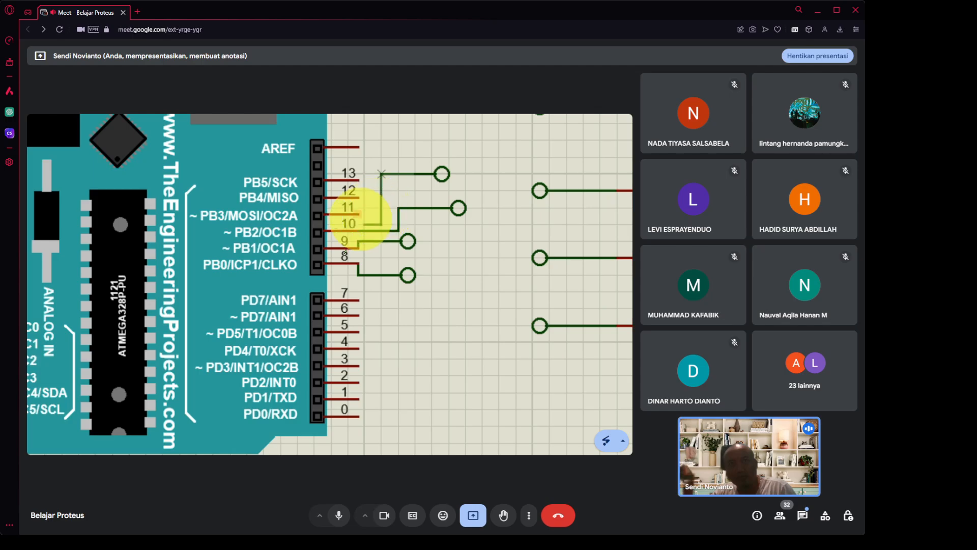
click(358, 213)
click(432, 207)
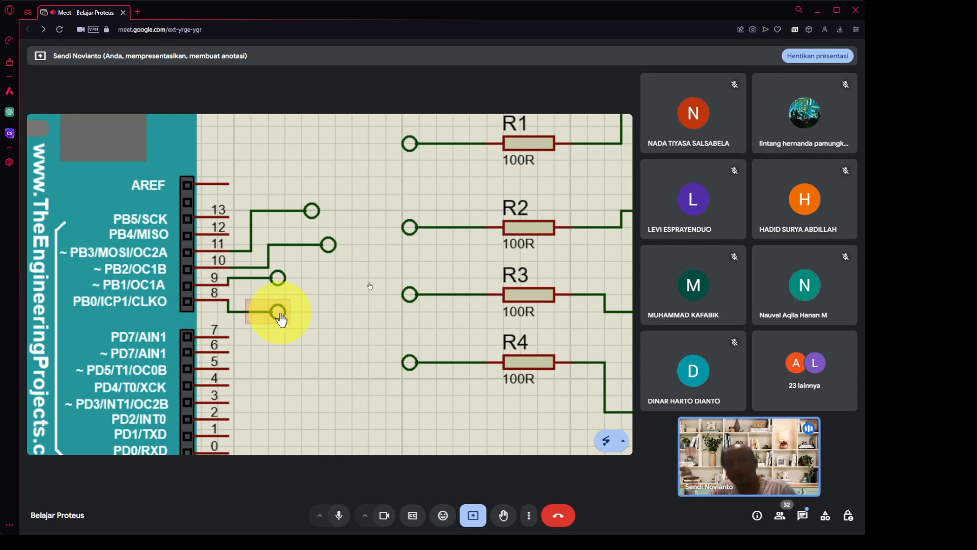
Label the pin 8 terminal '1' and the pin 9 terminal '2'.
double_click(280, 313)
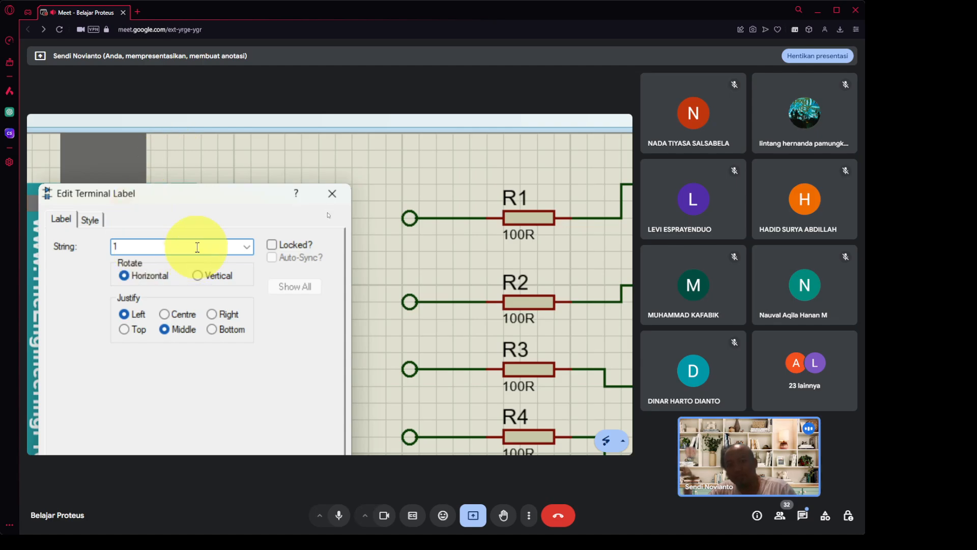
text(1)
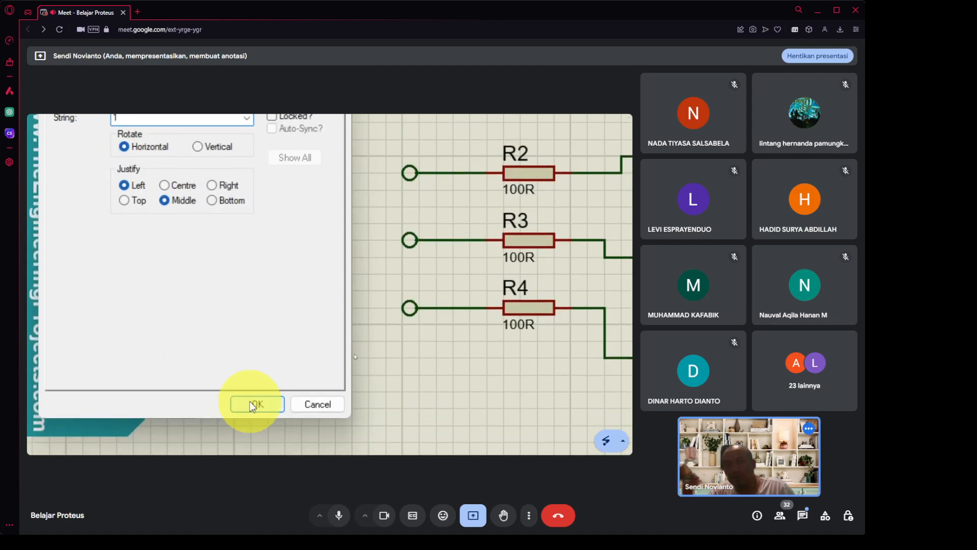
click(249, 401)
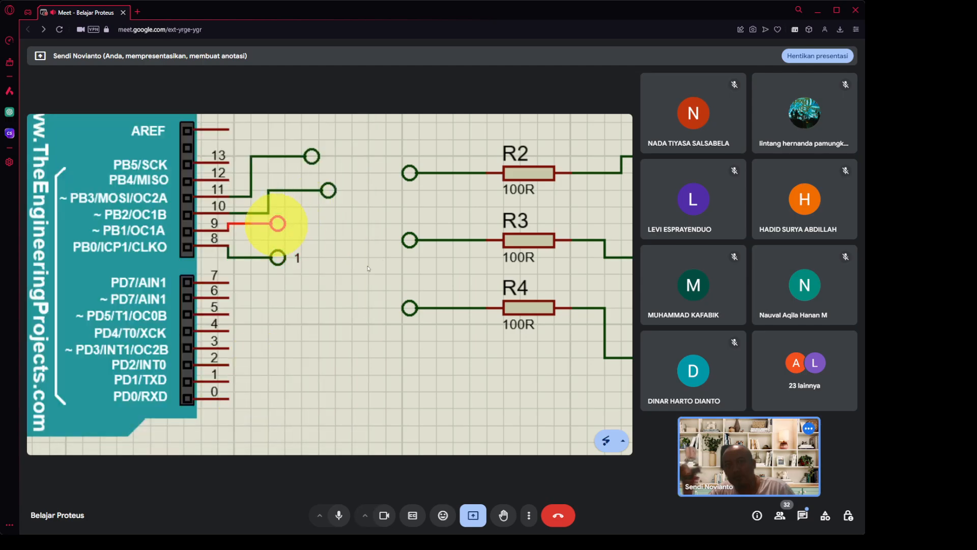
double_click(278, 223)
text(2)
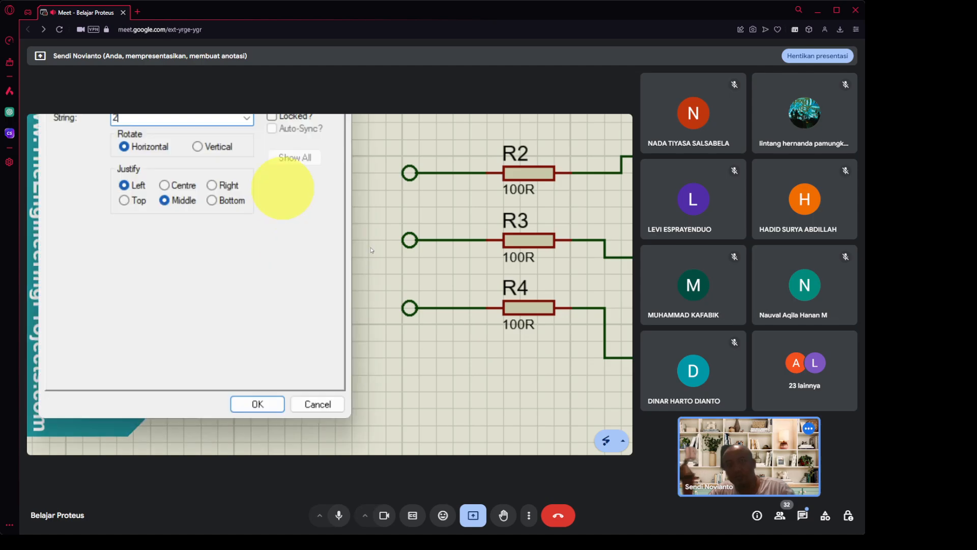
key(Return)
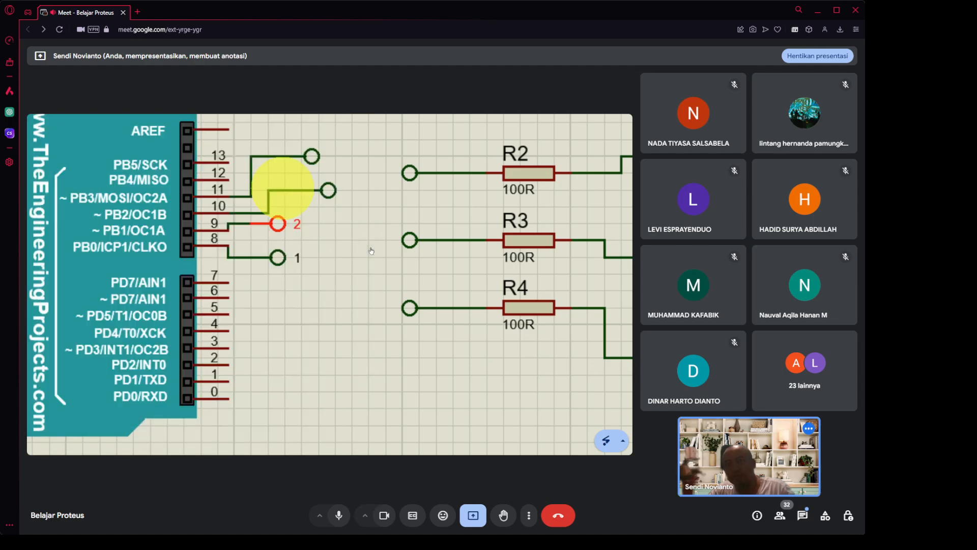
Label the pin 10 terminal '3' and the pin 11 terminal '4'.
scroll(333, 175, up, 2)
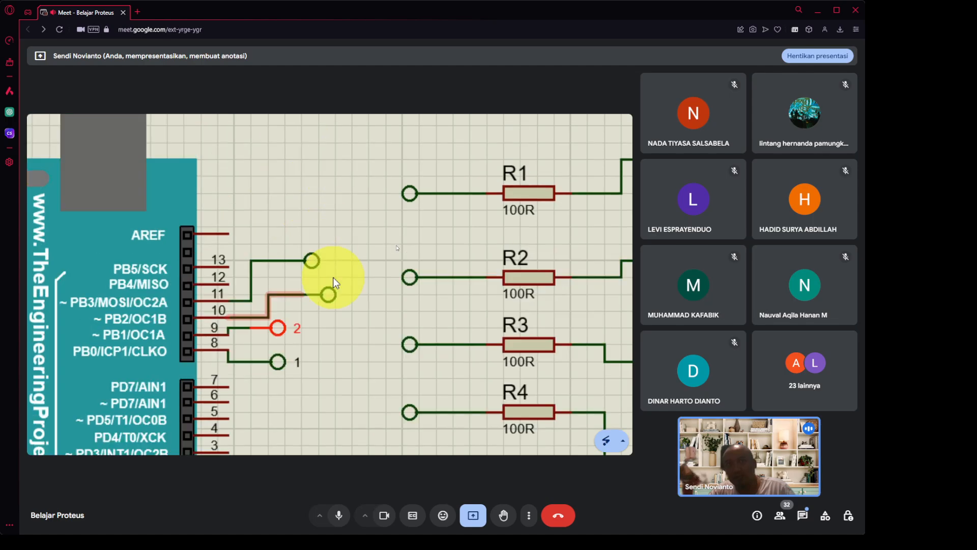
click(329, 296)
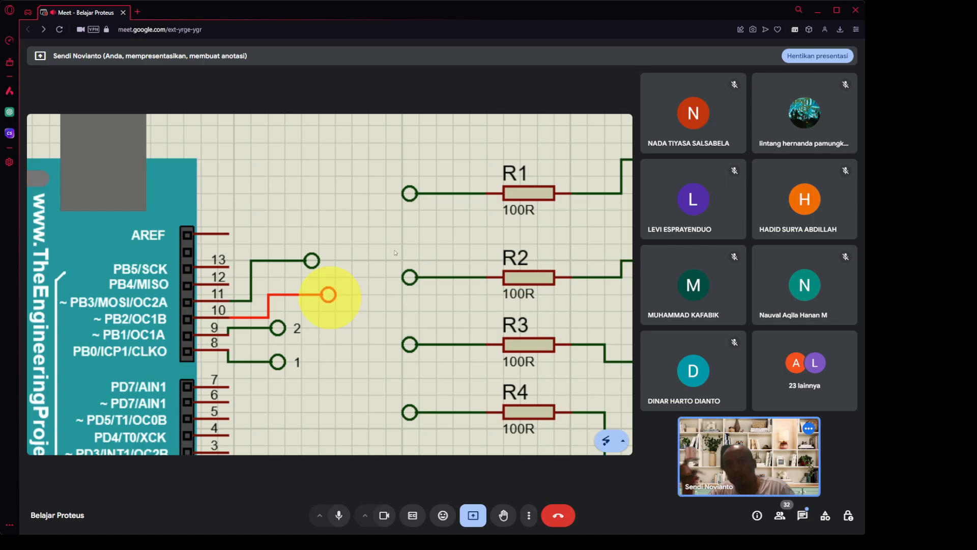
double_click(329, 295)
text(3)
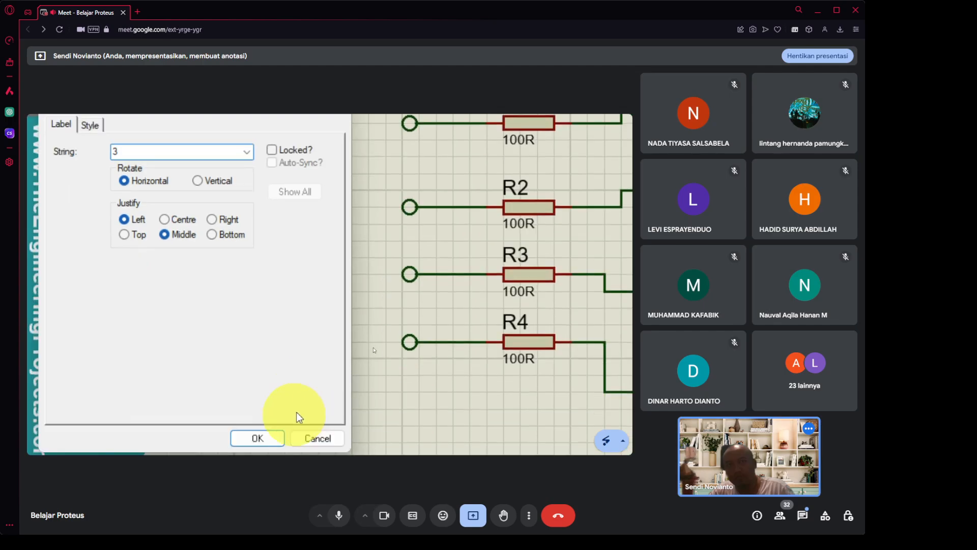
click(257, 438)
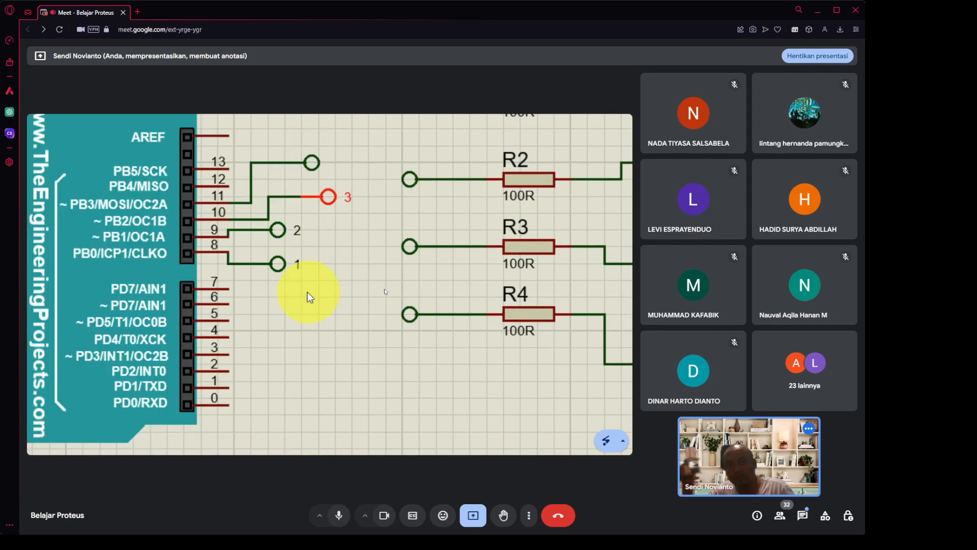
click(310, 163)
click(309, 162)
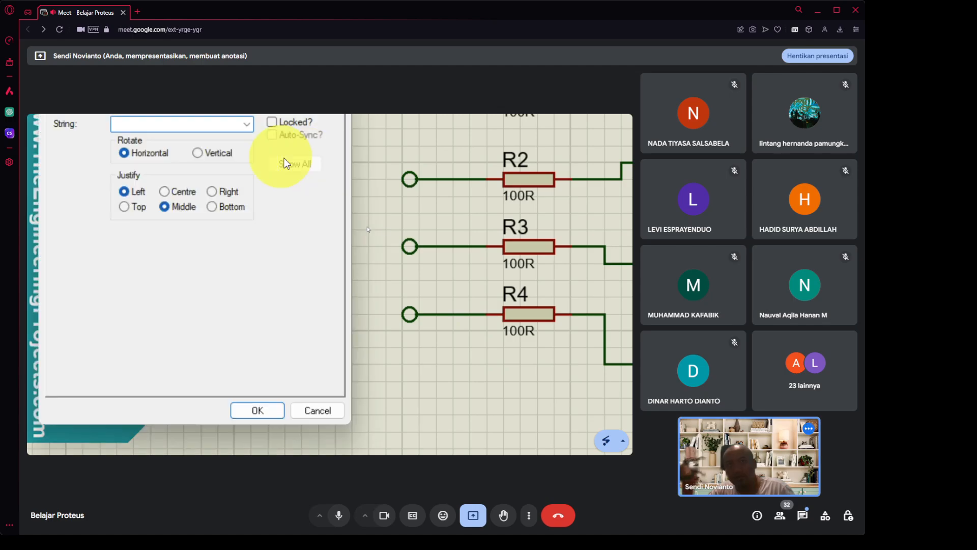
text(4)
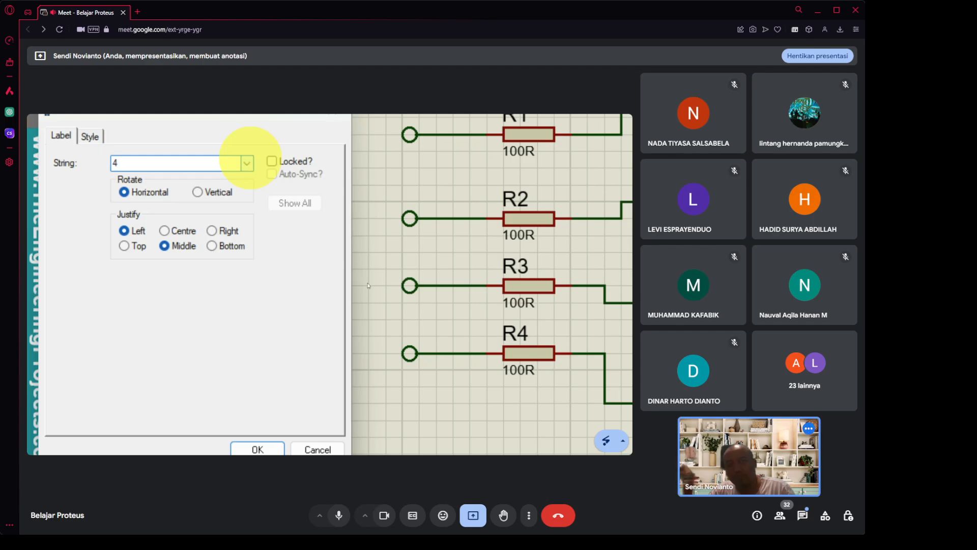
click(269, 413)
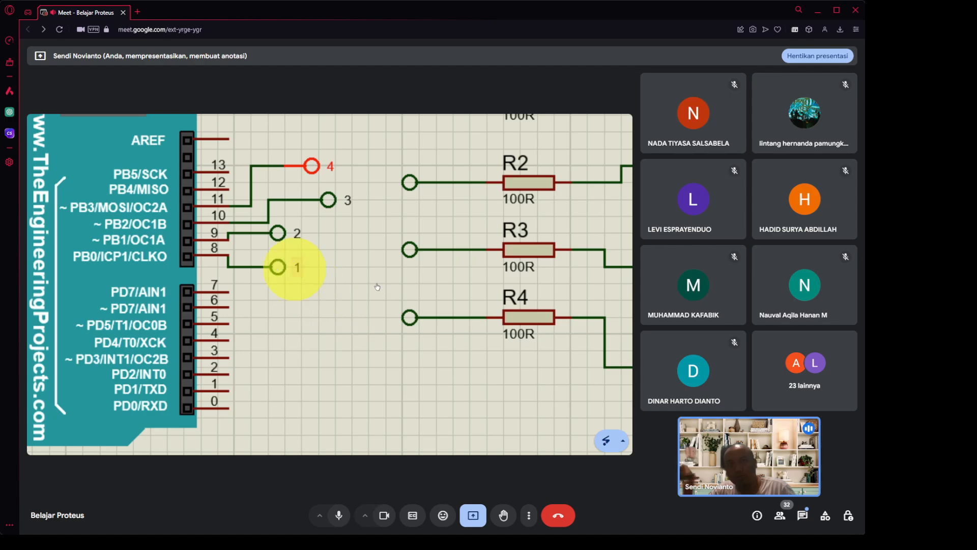
Label the R4 terminal '1' and the R3 terminal '2'.
click(434, 316)
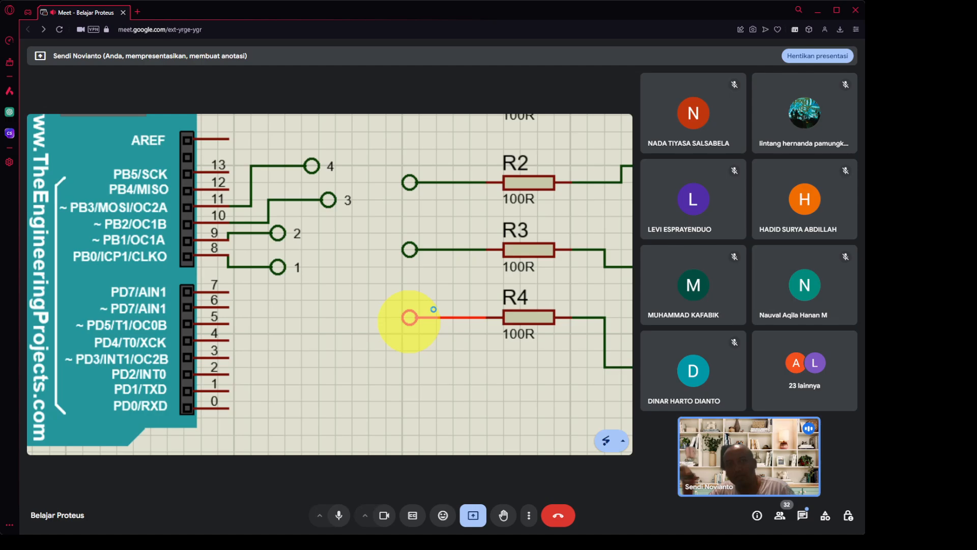
click(434, 312)
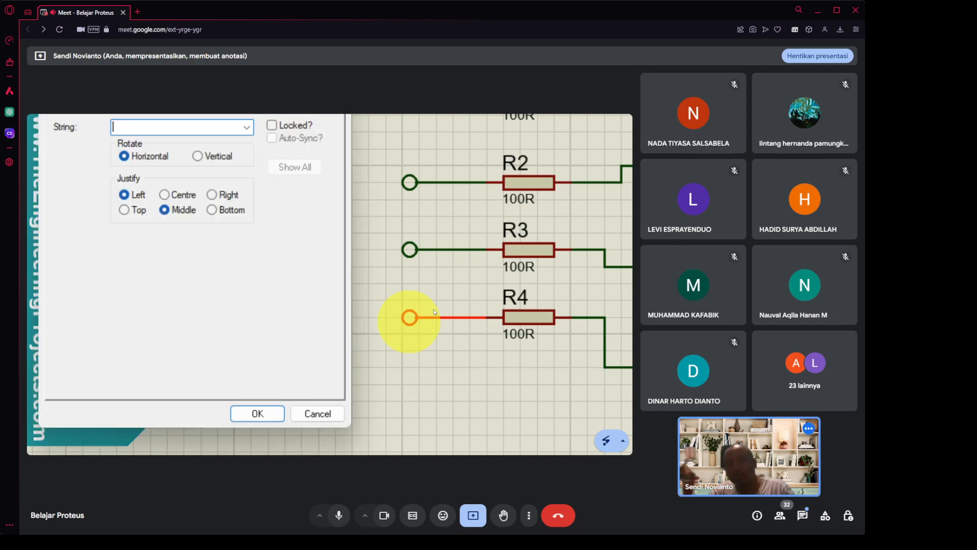
text(1)
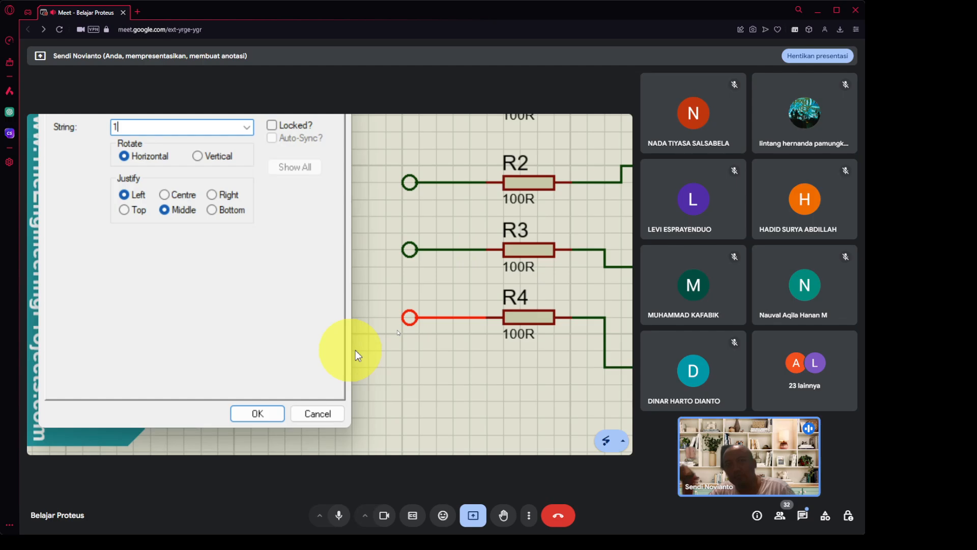
click(258, 413)
click(408, 249)
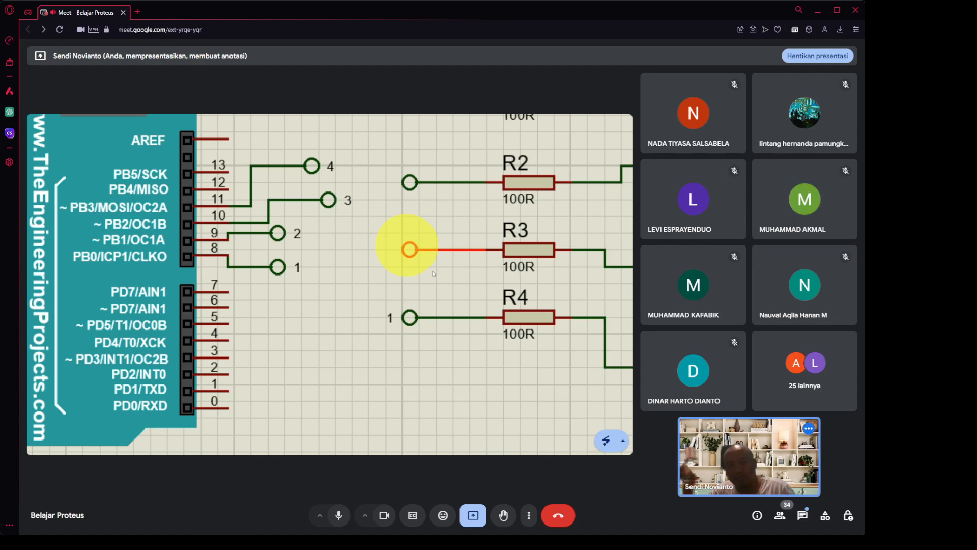
click(409, 249)
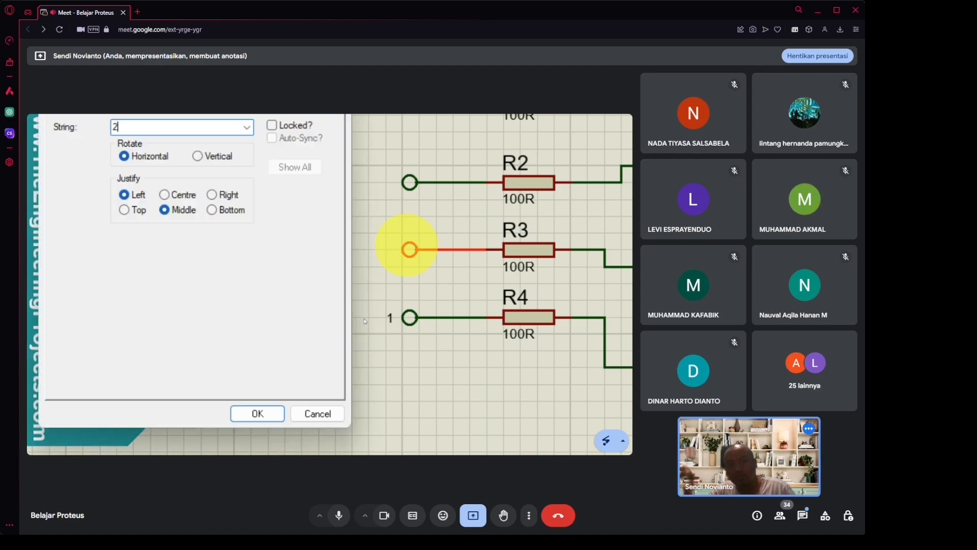
key(Return)
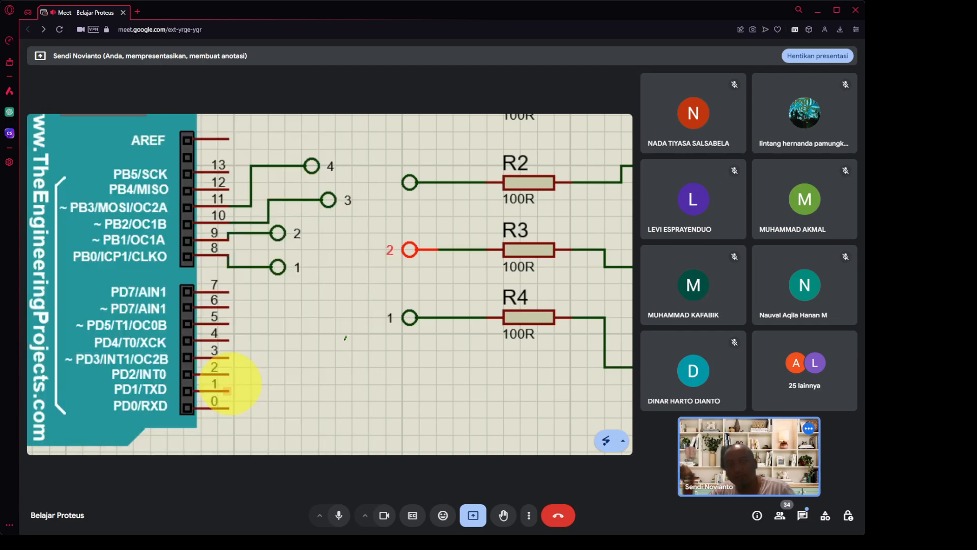
Label the R2 terminal '3' and R1's terminal '4'.
click(410, 182)
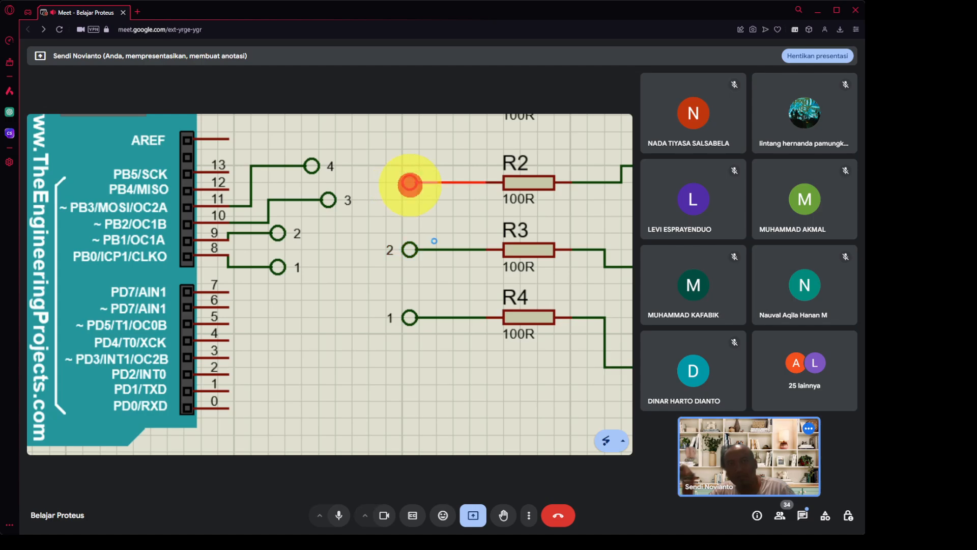
click(409, 182)
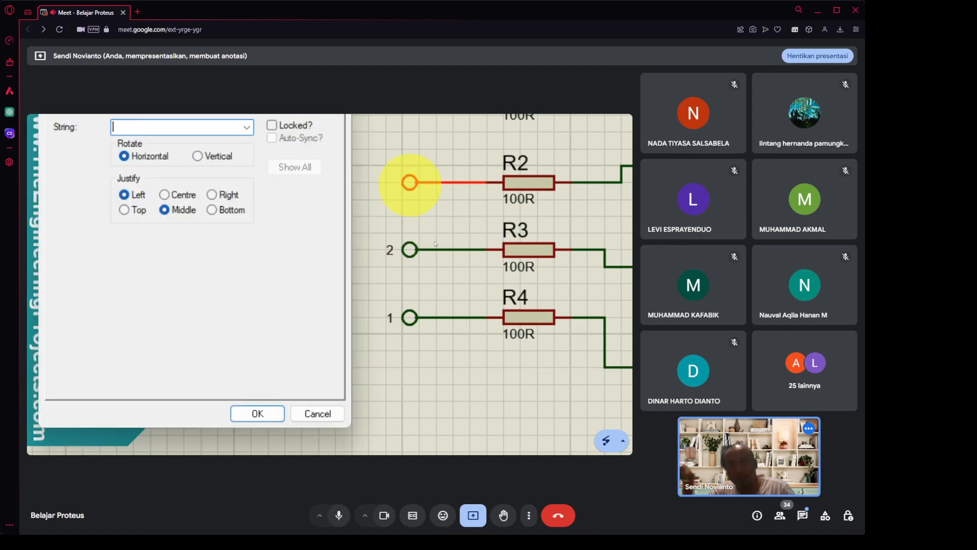
text(3)
key(Return)
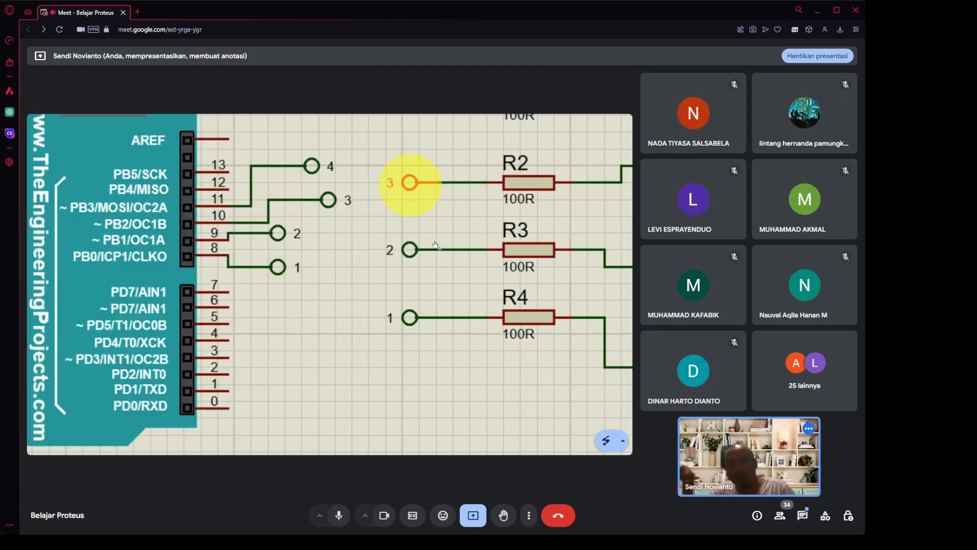
scroll(411, 168, up, 2)
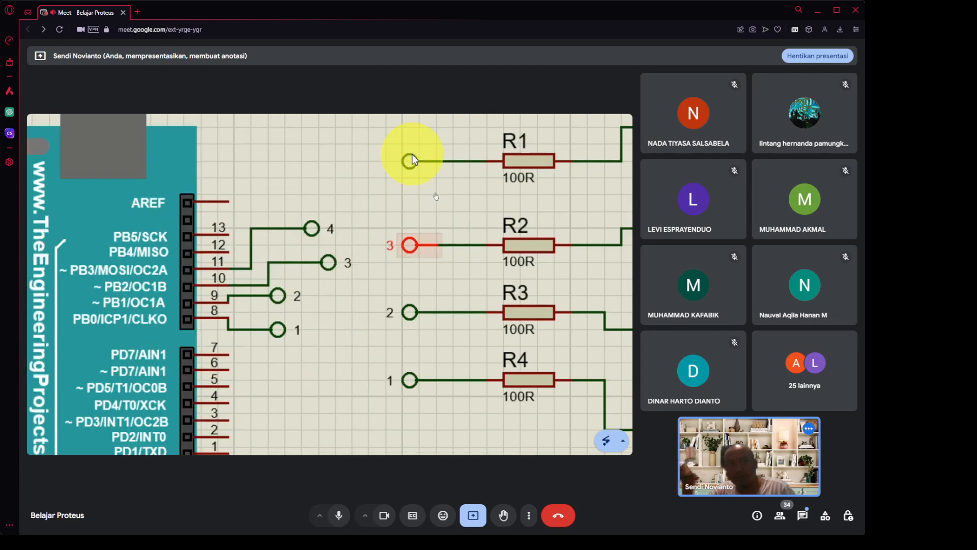
scroll(412, 157, up, 1)
double_click(409, 173)
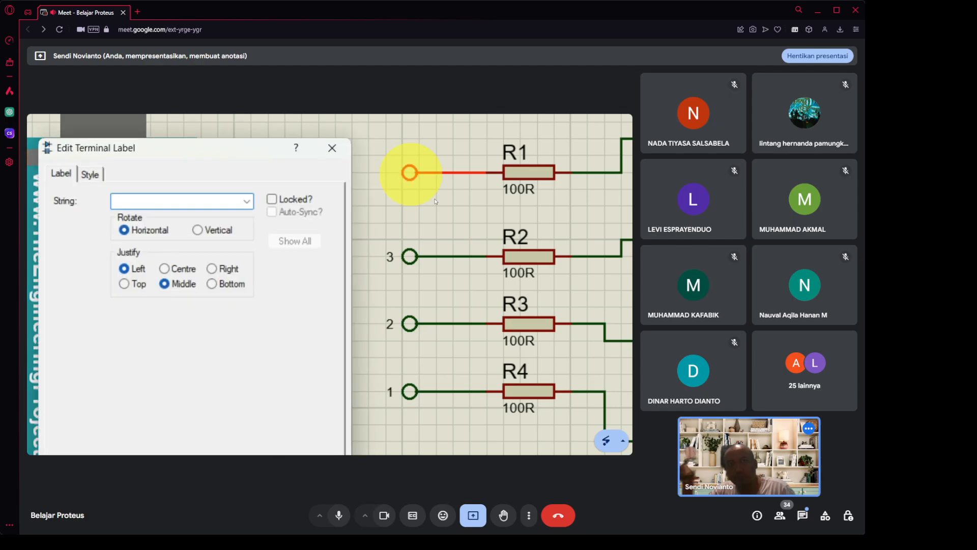
text(4)
key(Return)
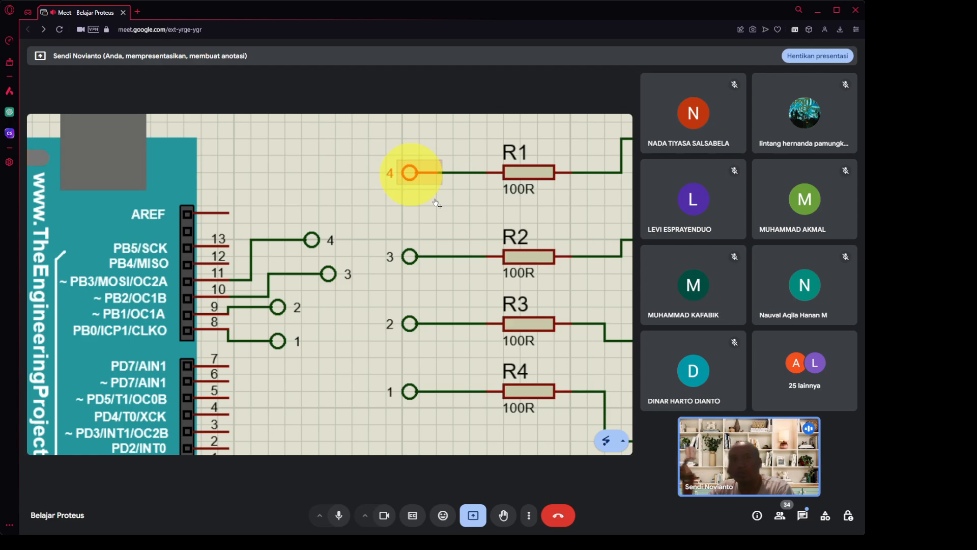
Bring the newly opened Arduino IDE window into view.
scroll(436, 202, down, 1)
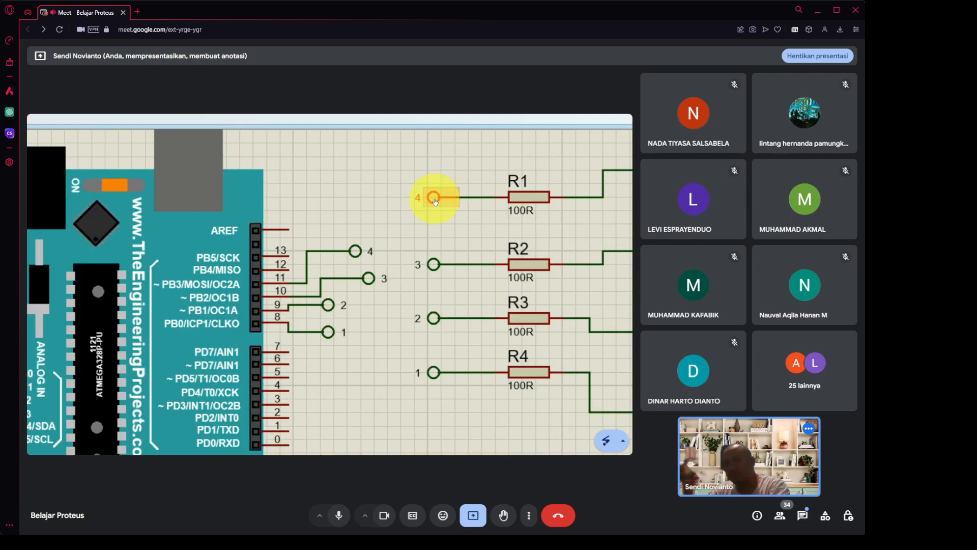
scroll(435, 203, down, 2)
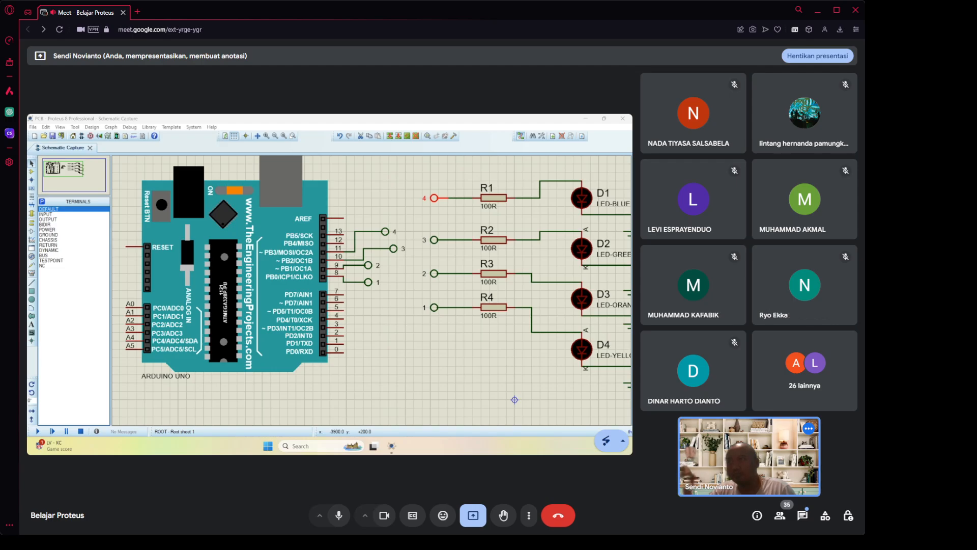
drag(28, 198, 139, 199)
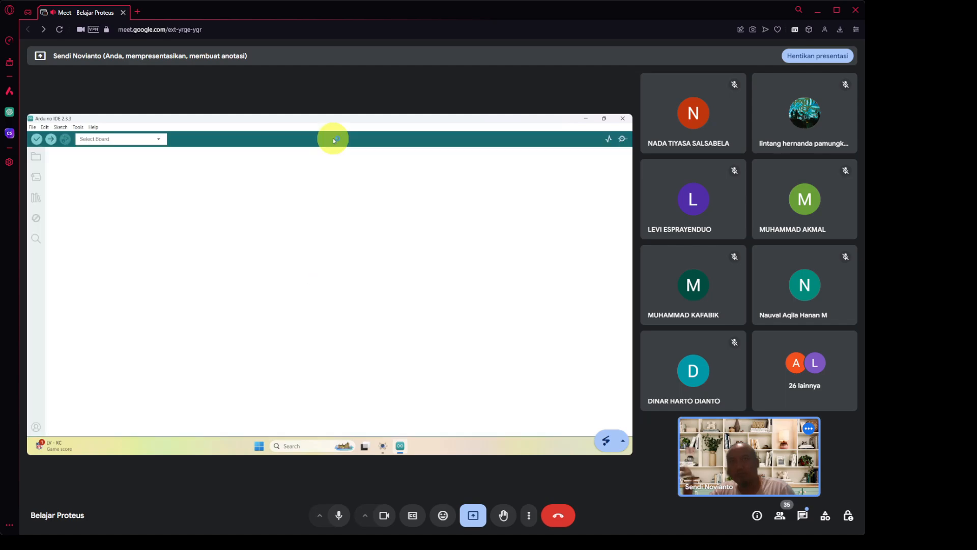
Focus the newly loaded sketch_nov30a.ino window targeting Arduino Uno.
click(241, 202)
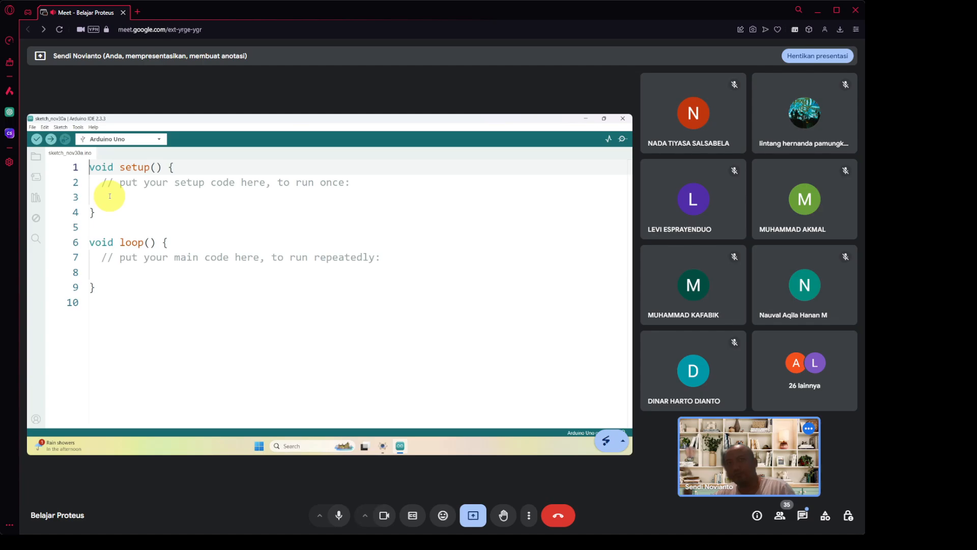
Magnify the screen, add 'int pinLed1=9;' above setup, and duplicate it into four lines.
key(super+plus)
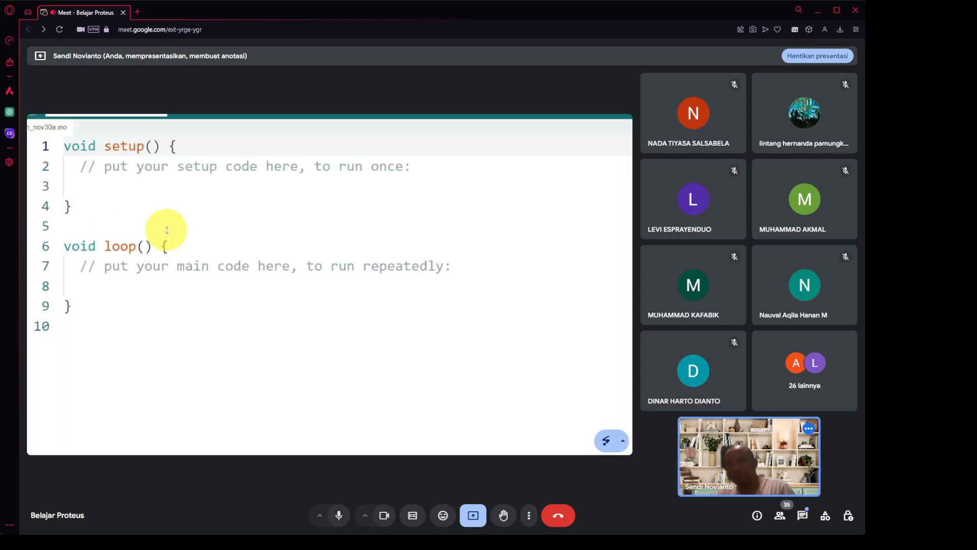
key(super+plus)
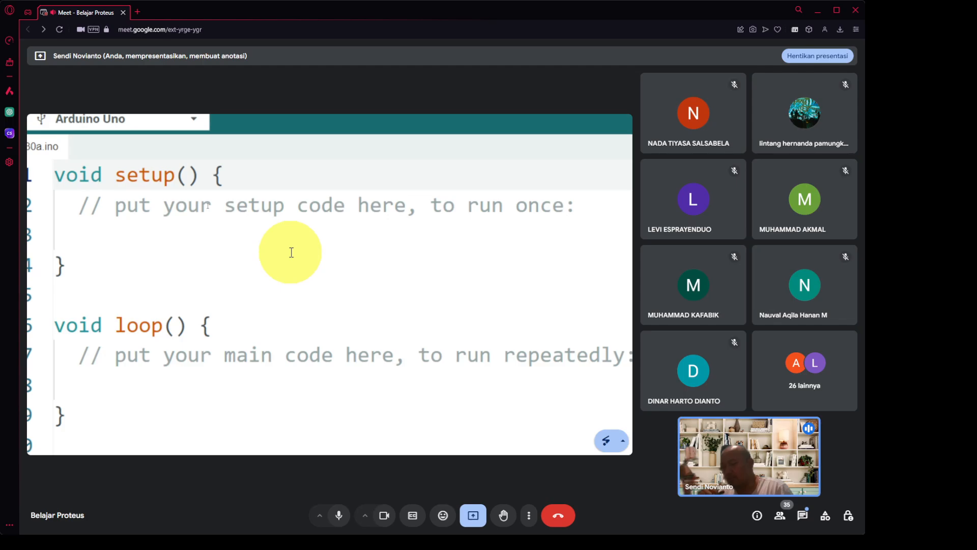
key(Return)
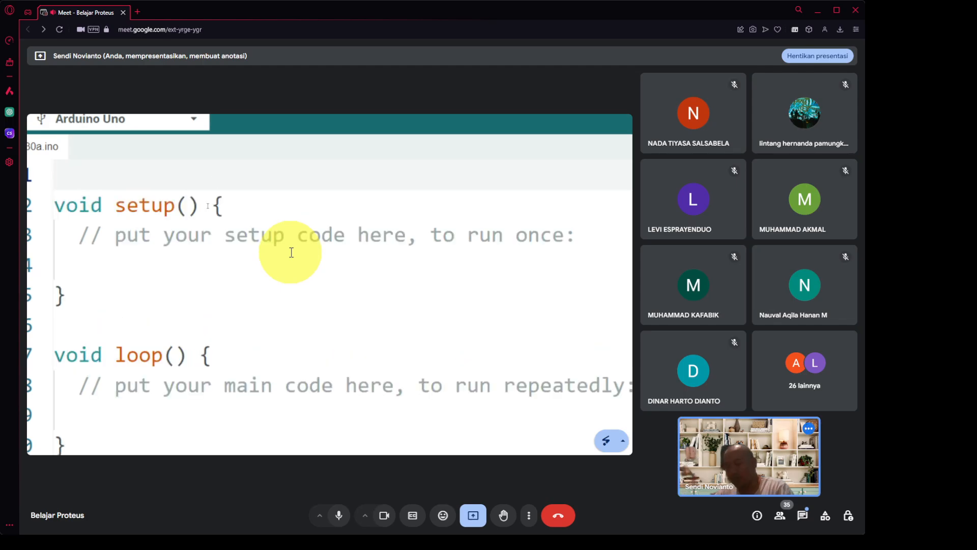
text(in)
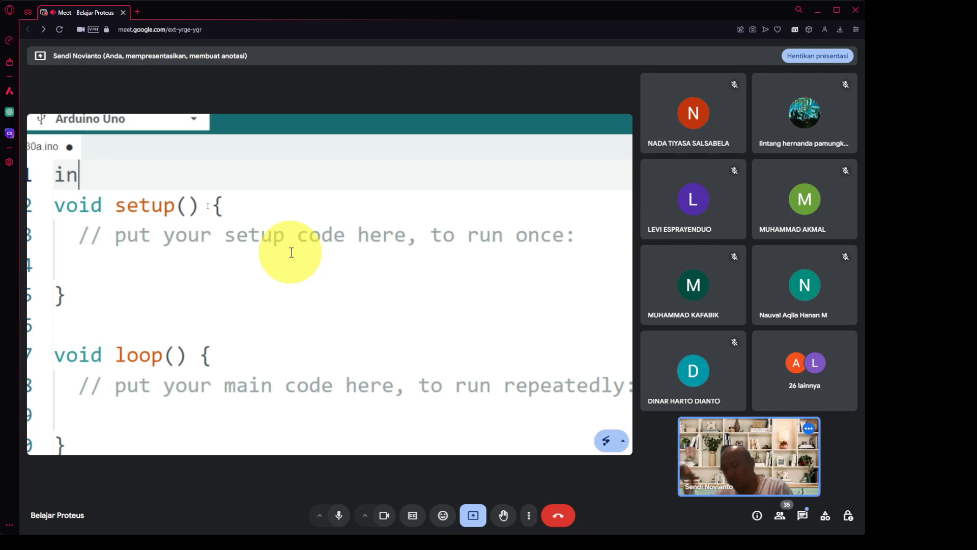
text(t pin)
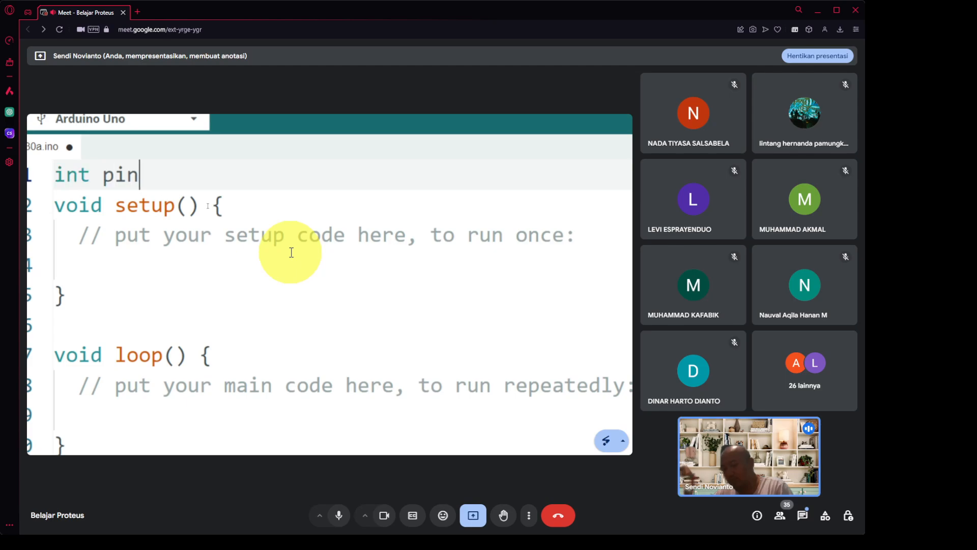
text(Led)
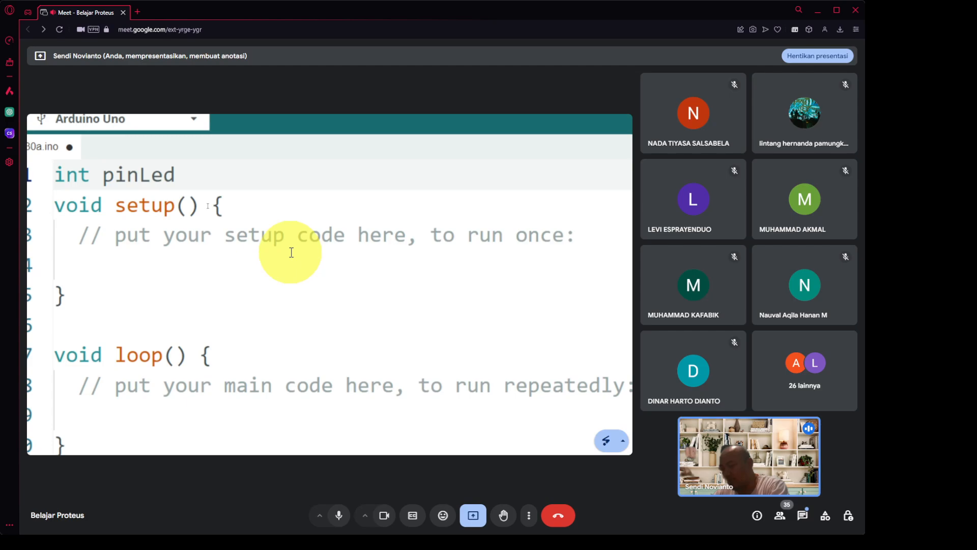
text(1)
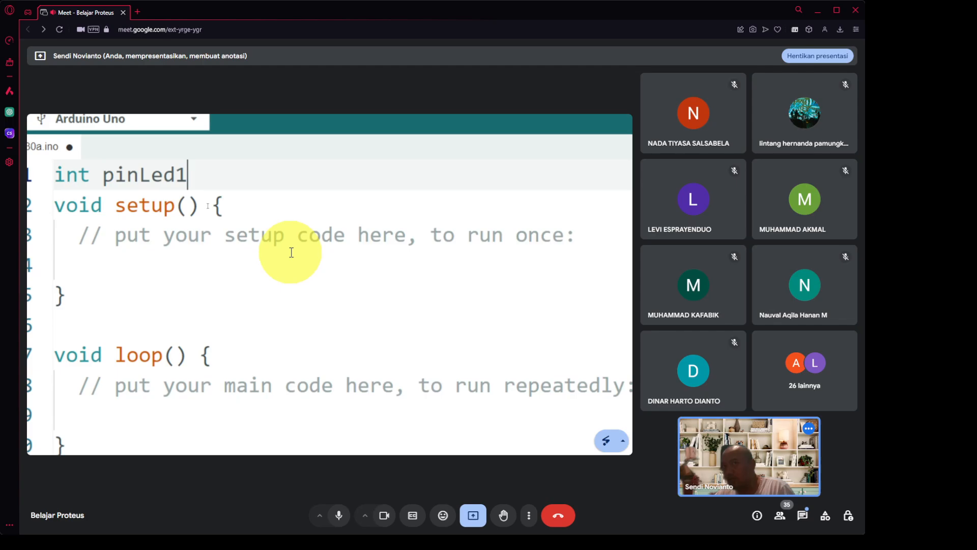
text(=9;)
key(Return)
key(Up)
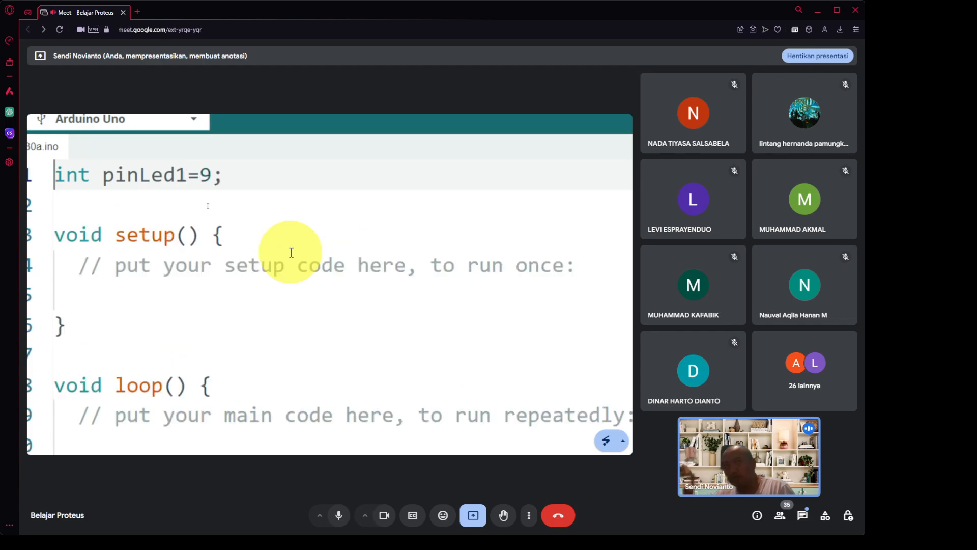
key(alt+shift+Down)
key(alt+shift+Down)
key(alt+shift+Down)
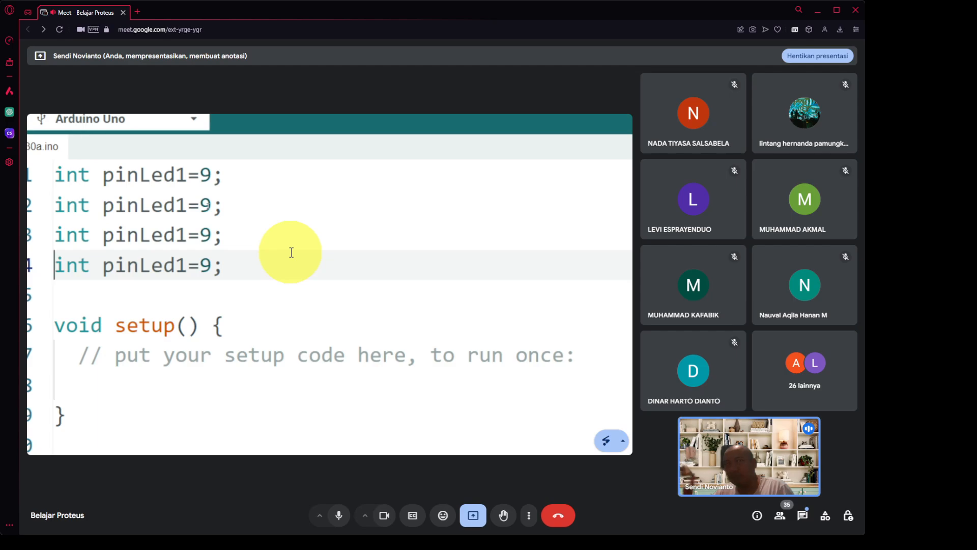
Change the declaration values to 8, 9, 10 and 11.
key(Up)
key(Up)
key(Up)
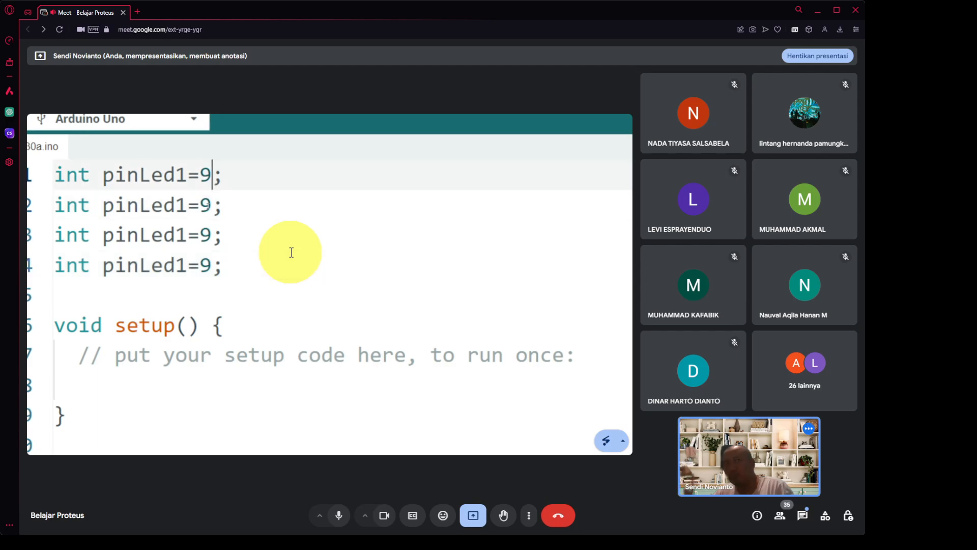
key(BackSpace)
text(8)
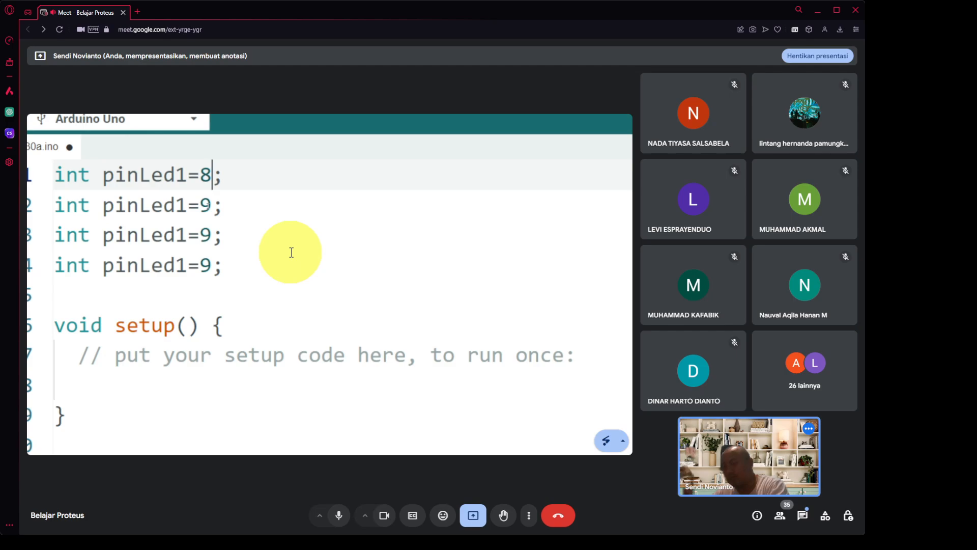
key(Down)
key(Down)
key(BackSpace)
text(10)
key(Down)
key(Left)
key(BackSpace)
text(11)
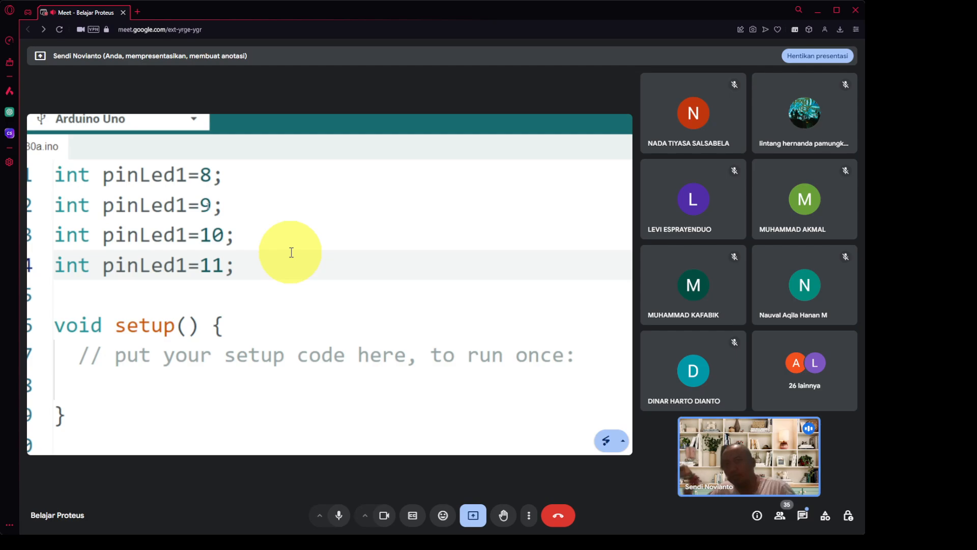
Write 'pinMode(pinLed1,OUTPUT);' in setup and duplicate it into four lines.
key(Down)
key(Down)
key(Down)
key(Down)
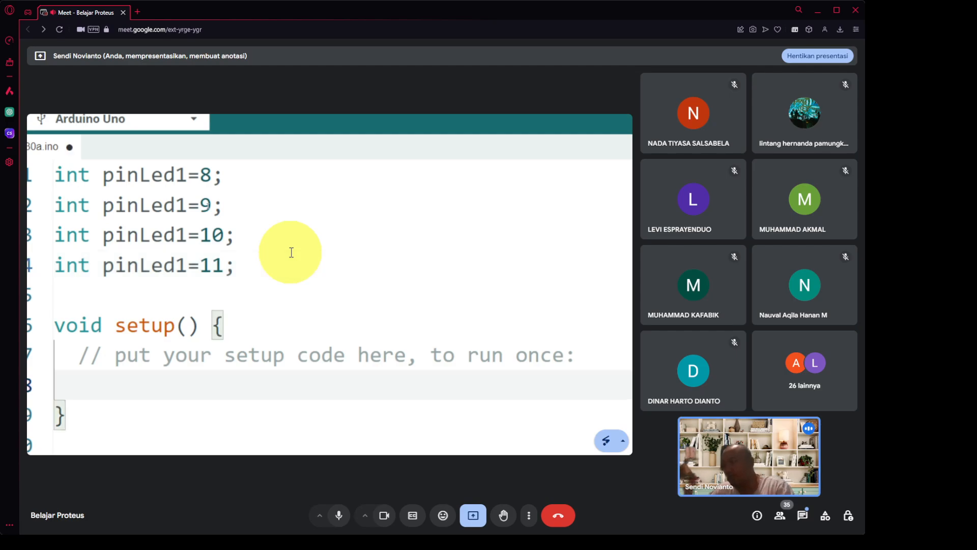
text(pinMode)
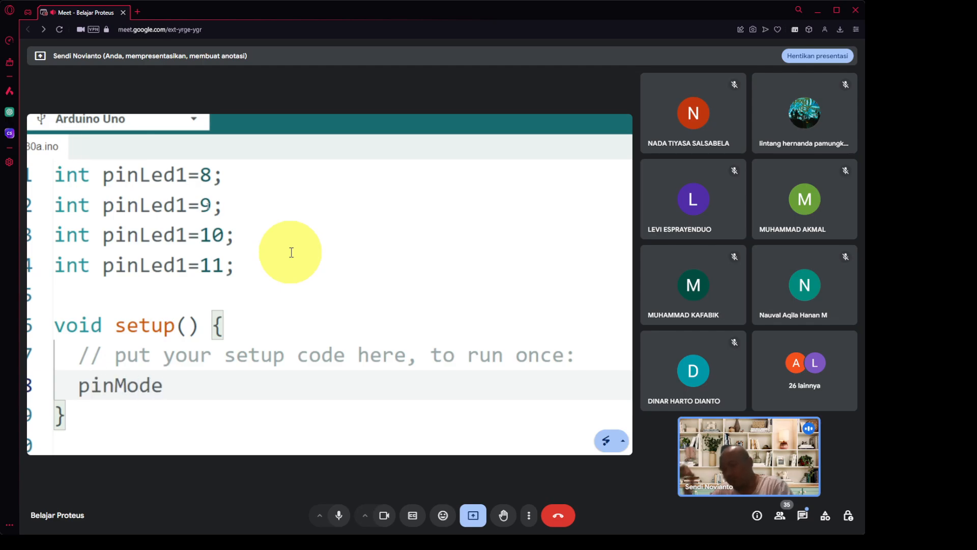
text((pinLed1)
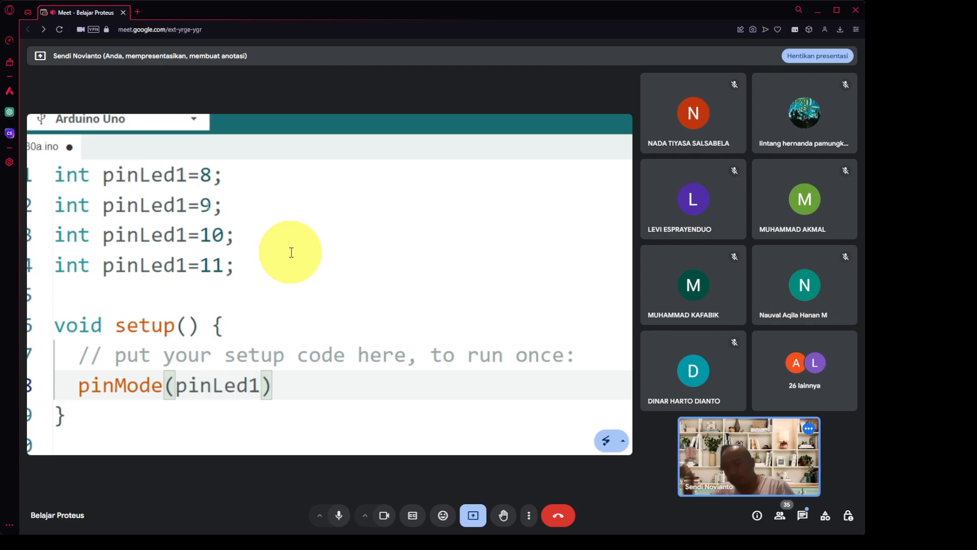
text(,OUTPUT))
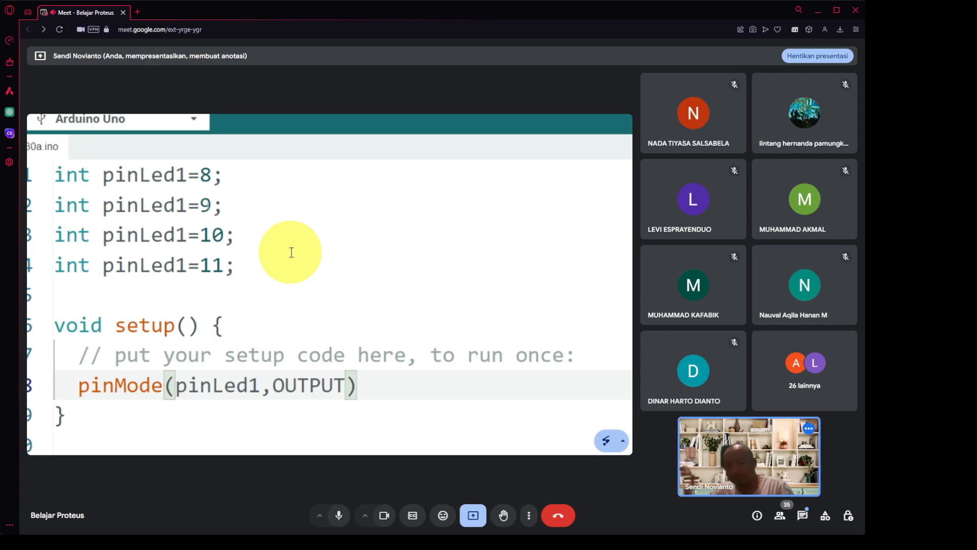
text(;)
key(Return)
key(Up)
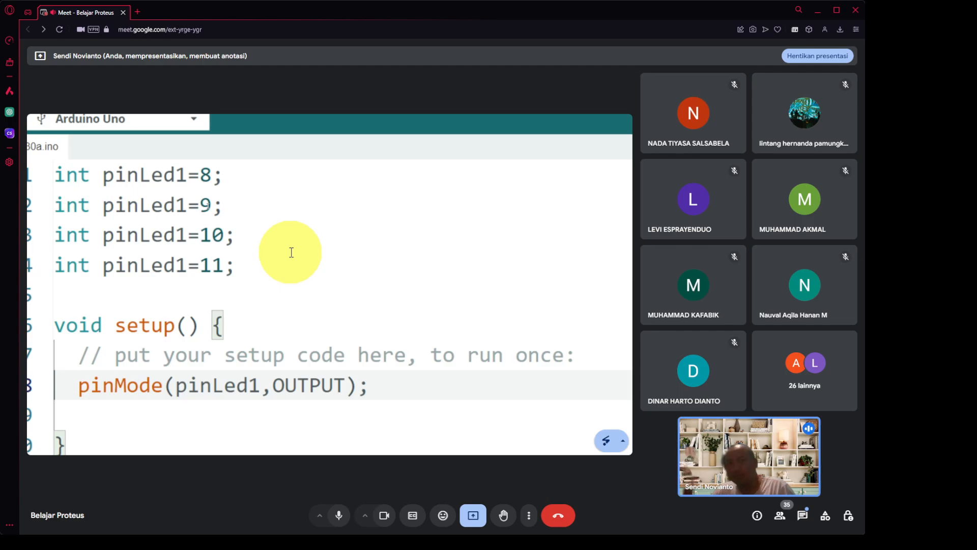
key(shift+alt+Down)
key(shift+alt+Down)
text(pinMode(pinLed1,OUTPUT);)
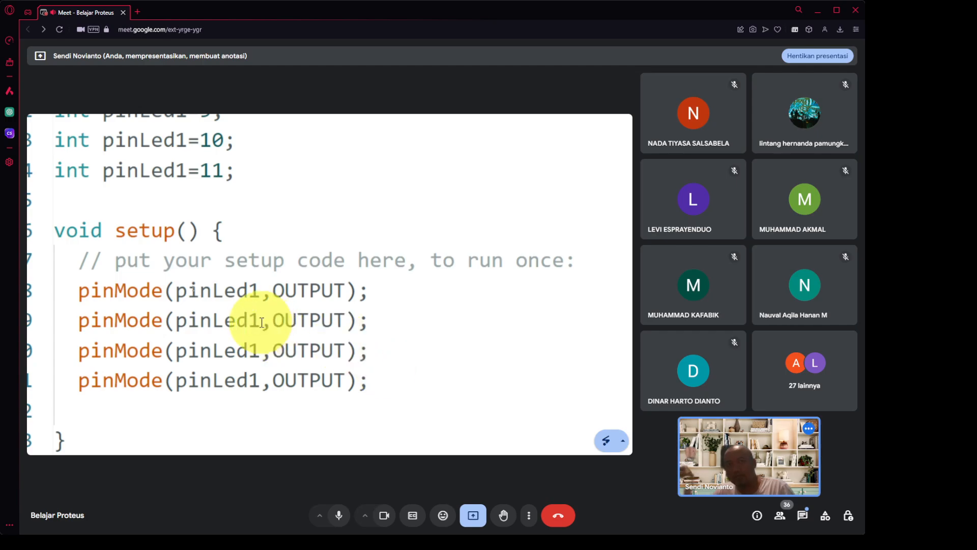
Rename the copied pinMode variables to pinLed2, pinLed3 and pinLed4.
click(261, 322)
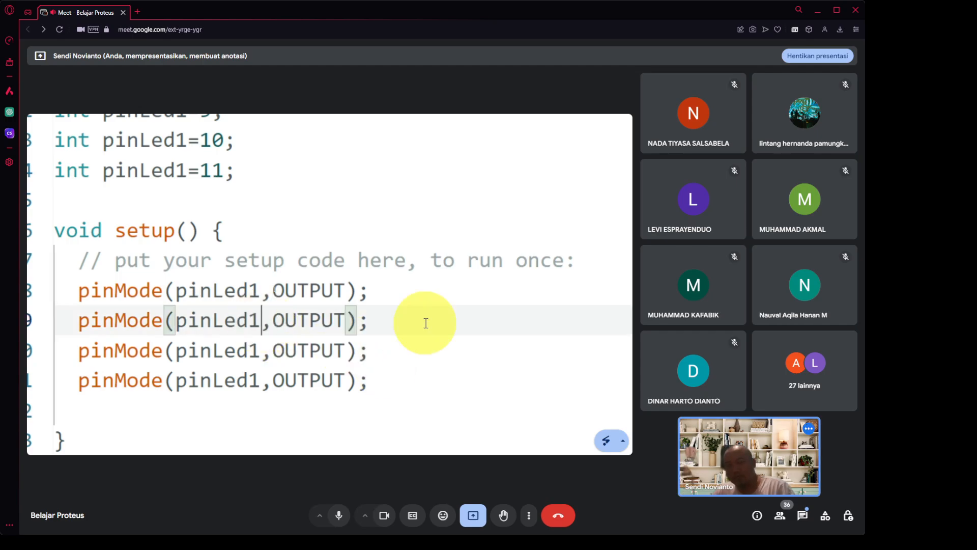
key(BackSpace)
text(2)
key(Down)
key(BackSpace)
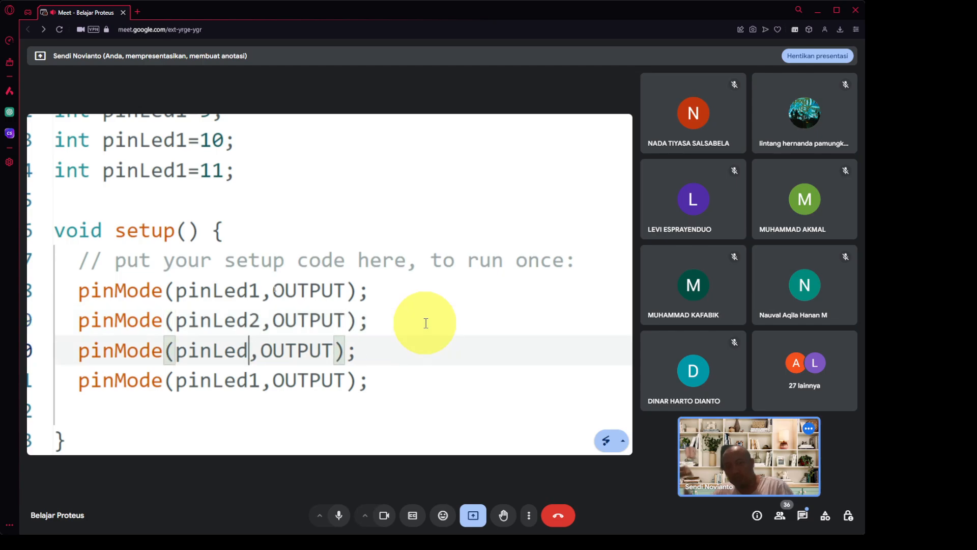
text(3)
key(Down)
key(BackSpace)
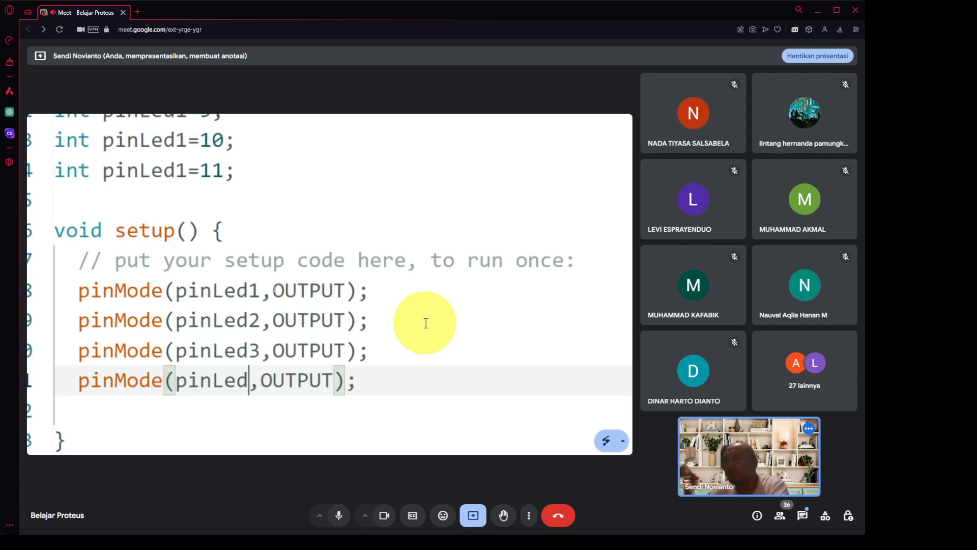
text(4)
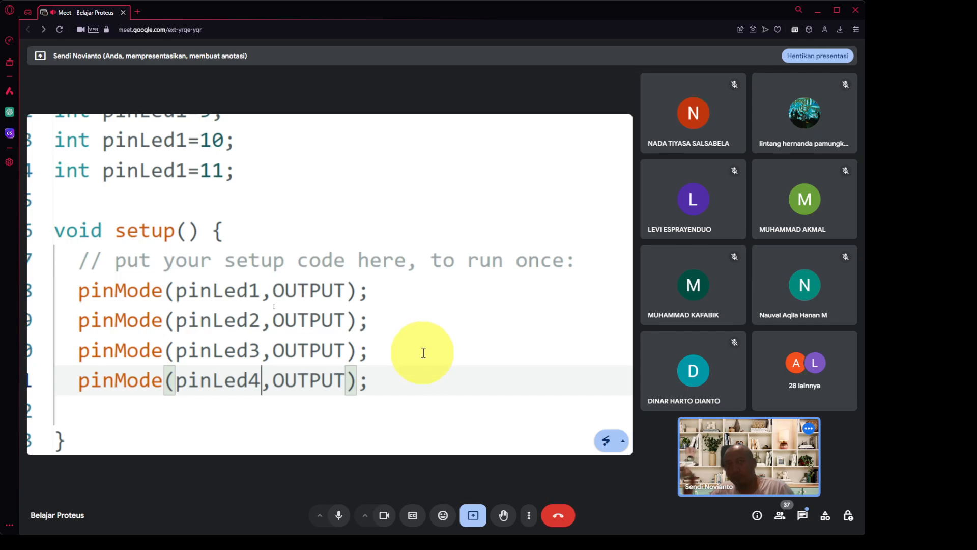
scroll(423, 353, down, 4)
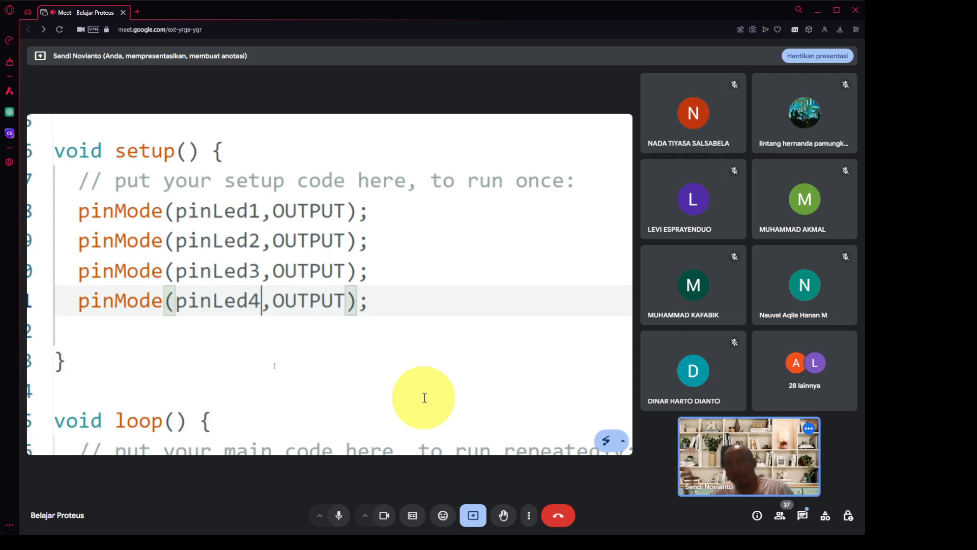
Write digitalWrite(pinLed1,1) followed by delay(500) inside loop().
scroll(425, 397, down, 4)
click(404, 386)
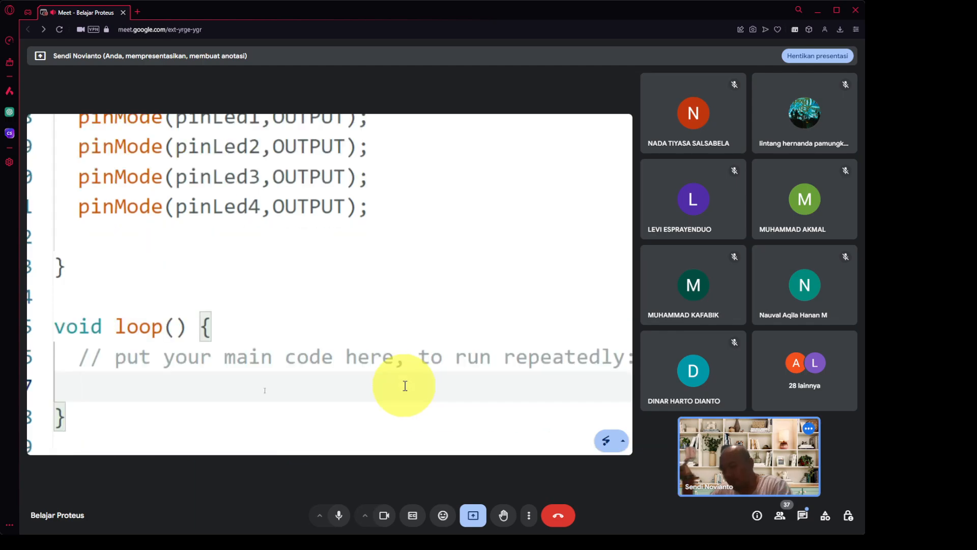
text(digita)
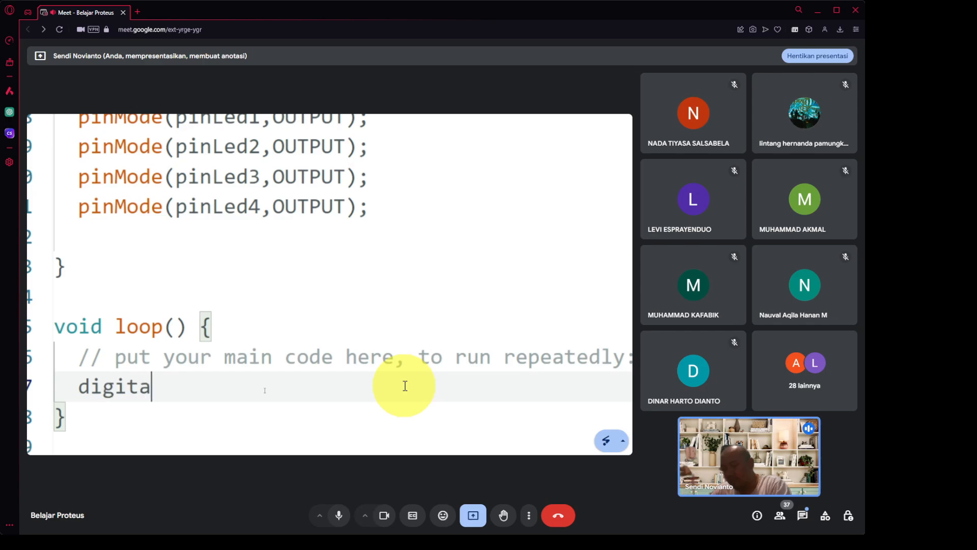
text(lWr)
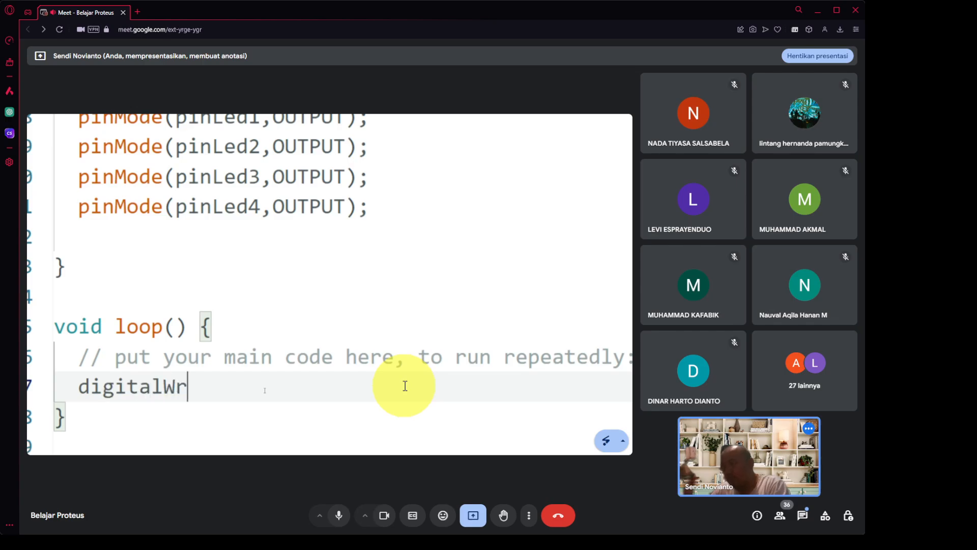
text(ite)
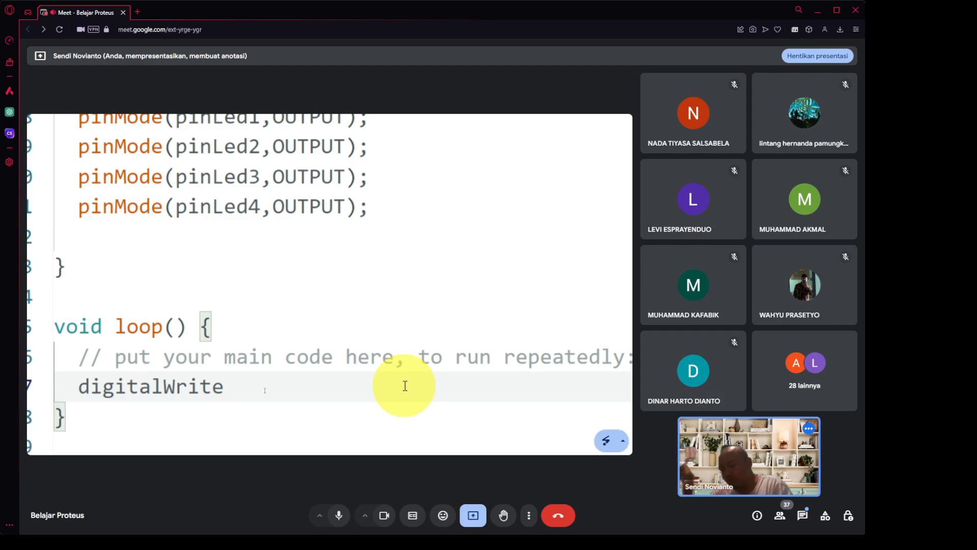
text((pinLed1,1)
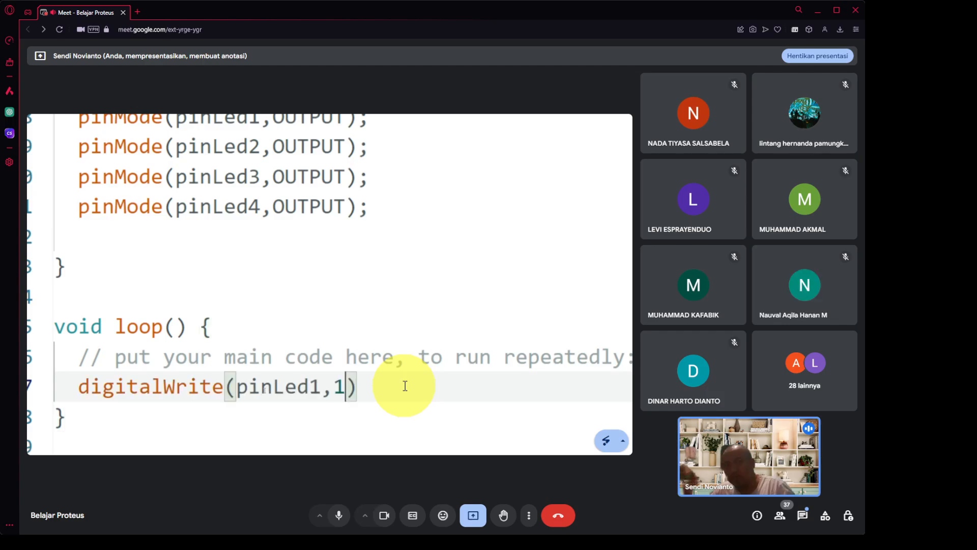
text())
key(Return)
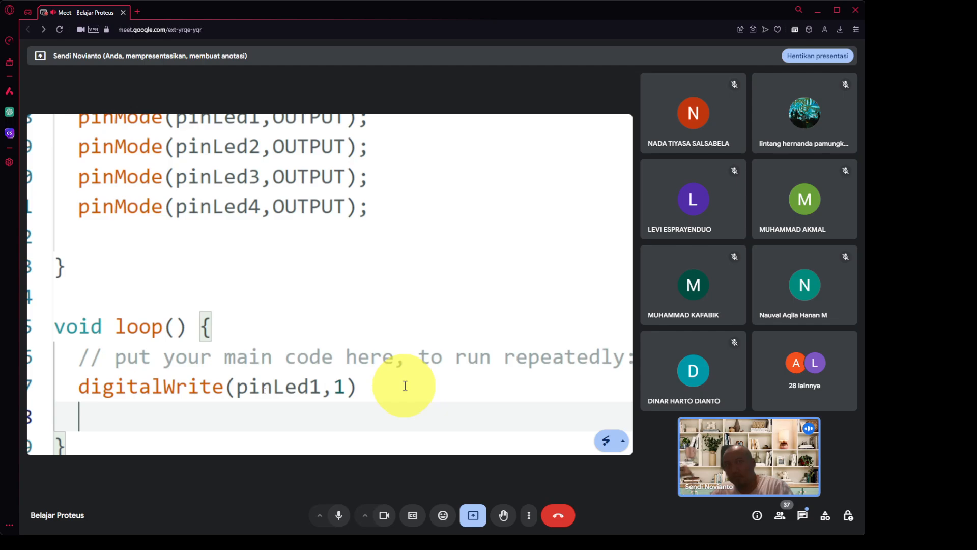
text(;)
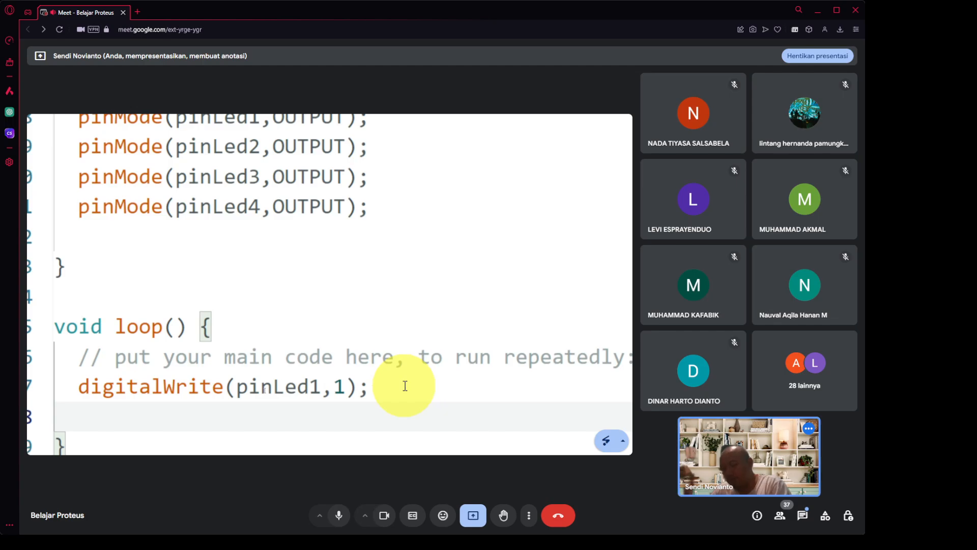
text(delay(500))
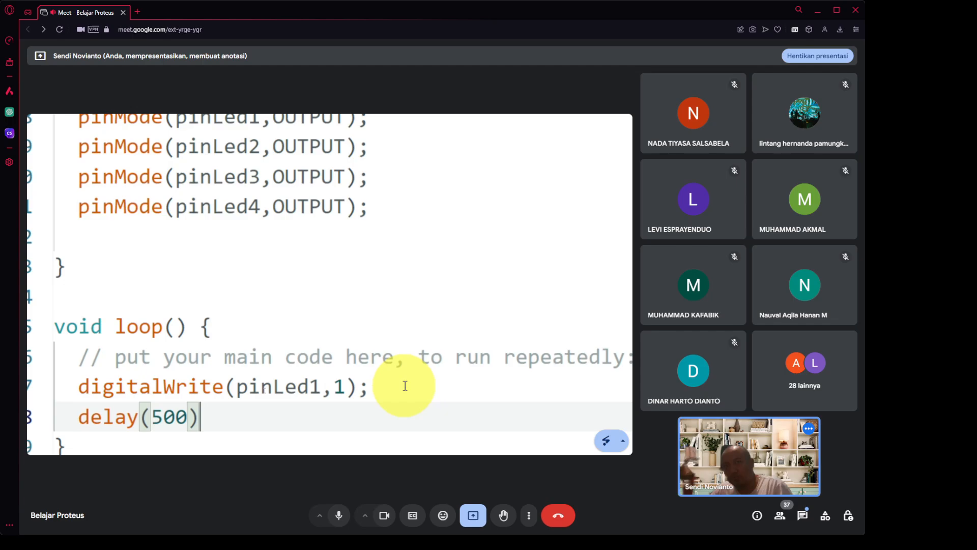
text(;)
Add digitalWrite(pinLed1,0) and delay(500), then select the four blink lines.
key(Return)
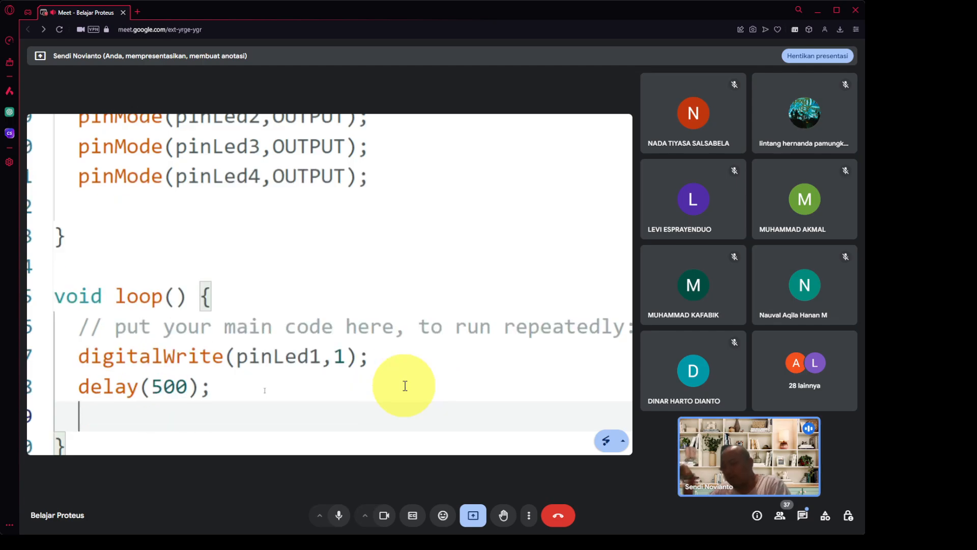
text(digital)
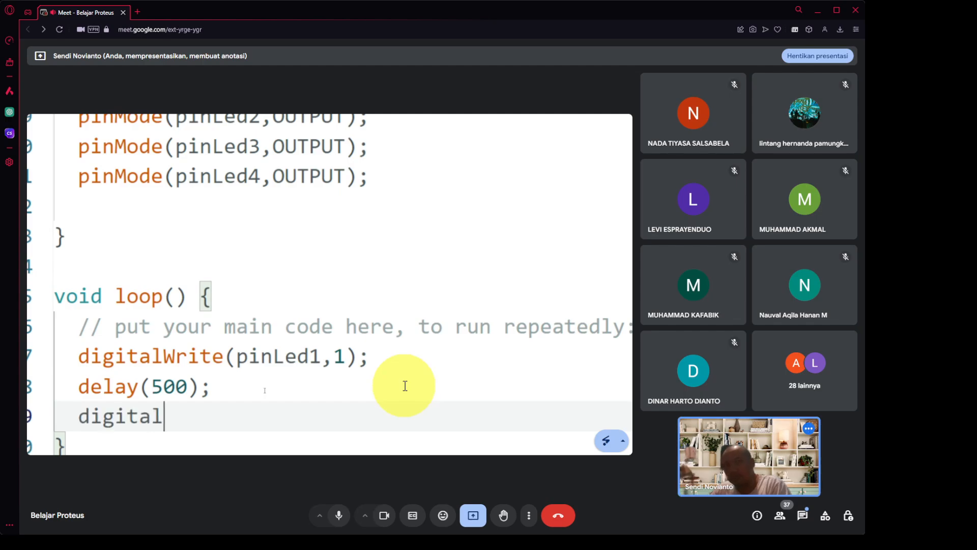
text(W)
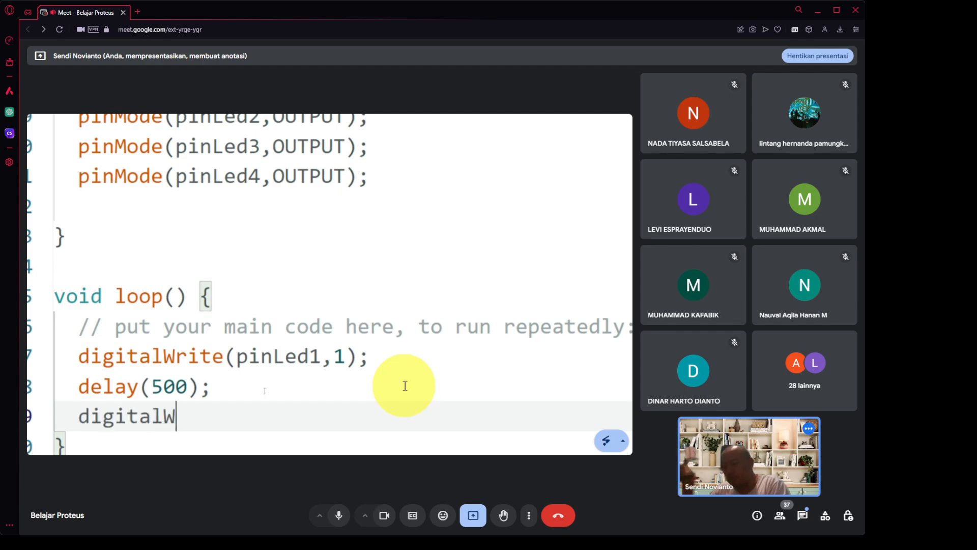
text(rite)
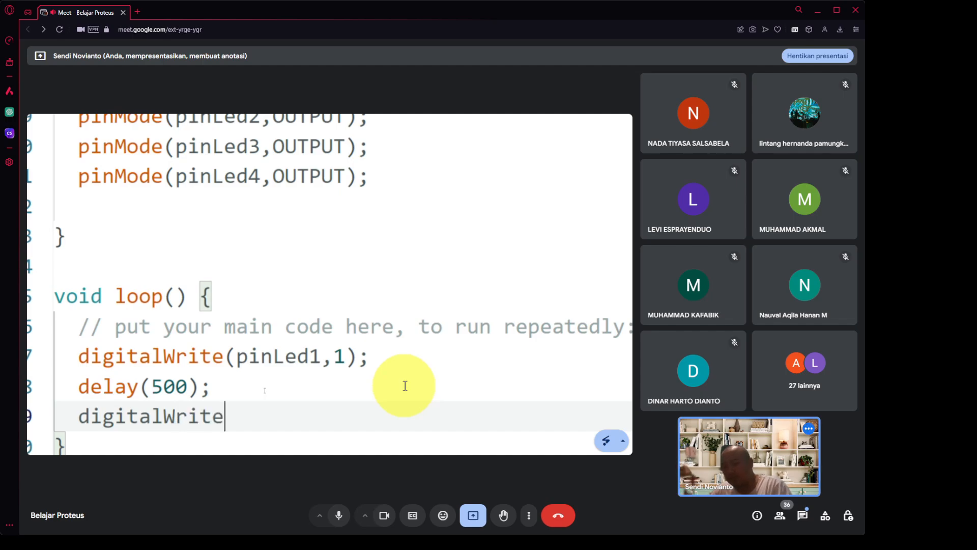
text((pinLed1)
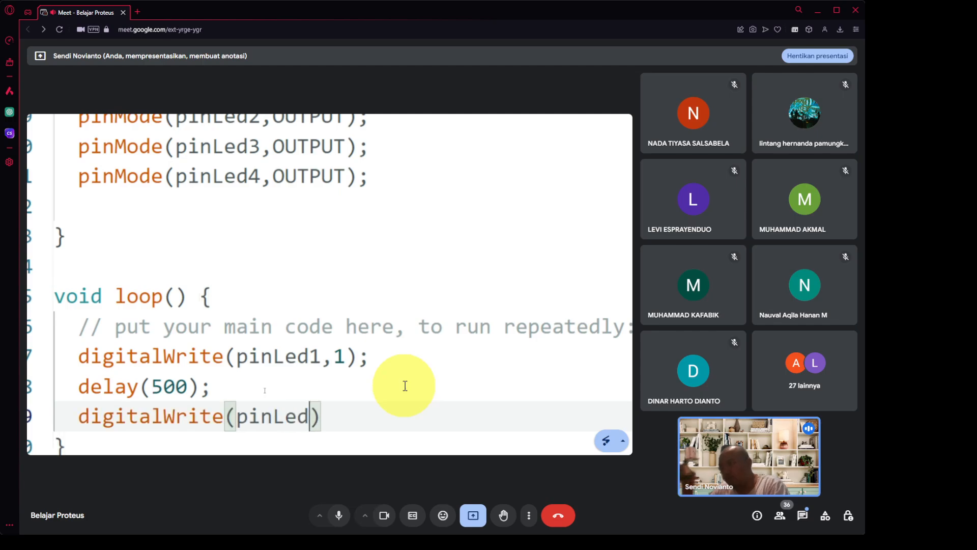
text(,0))
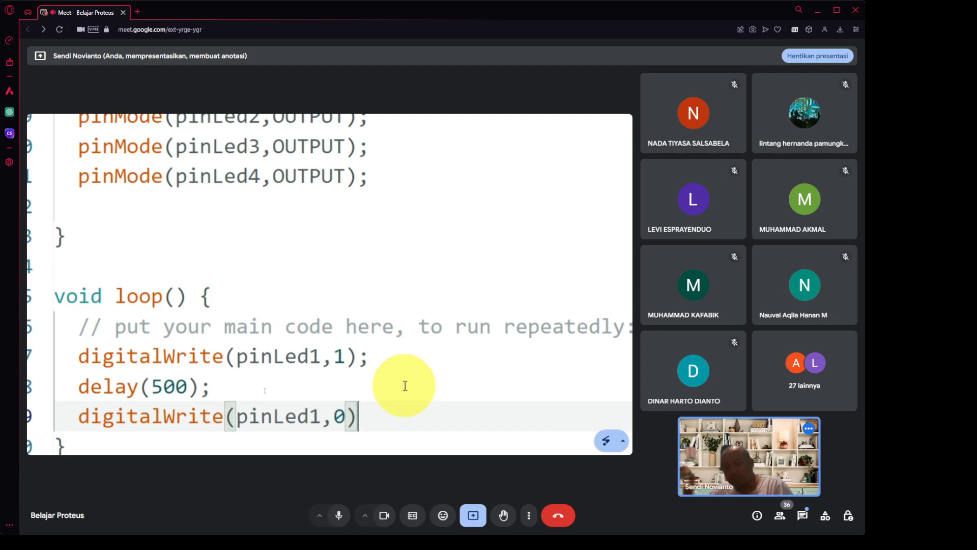
text(;)
key(Return)
text(d)
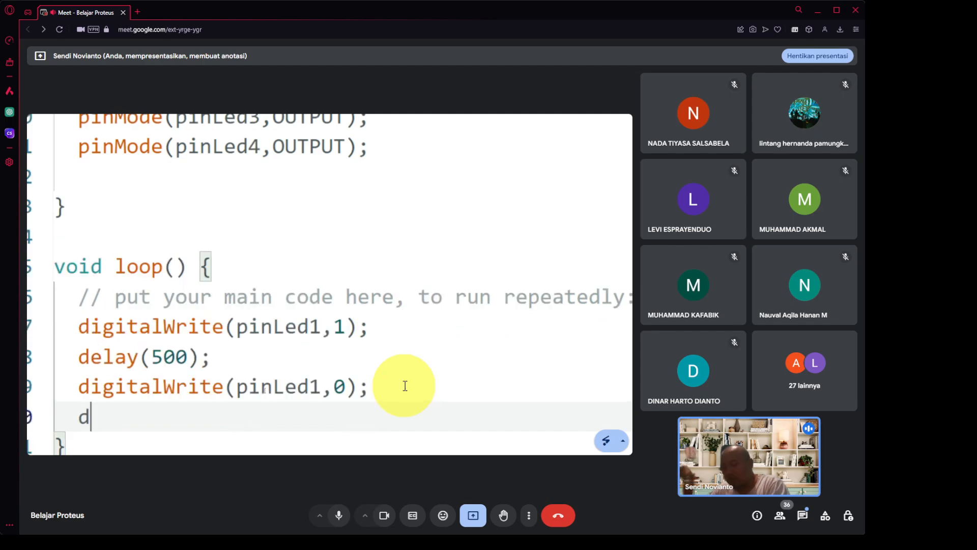
text(elay)
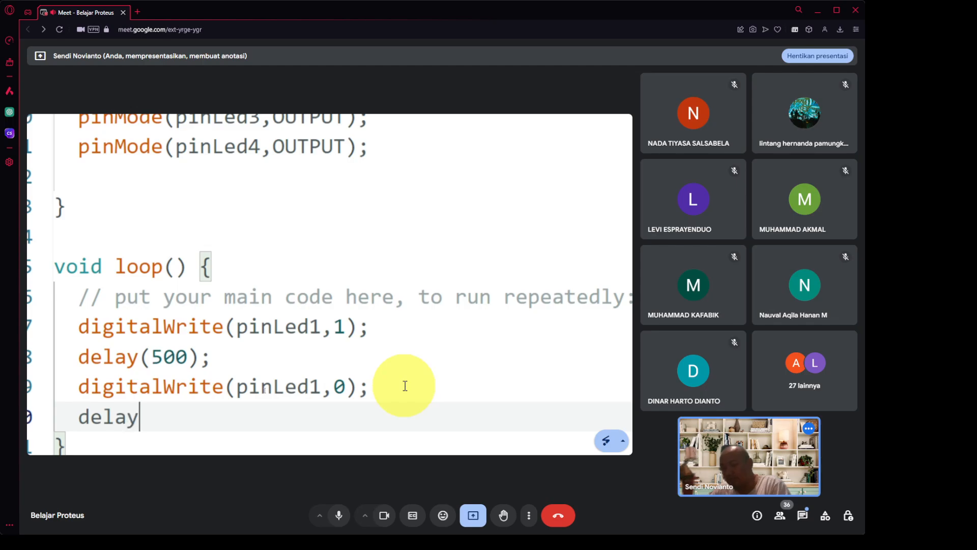
text((500)
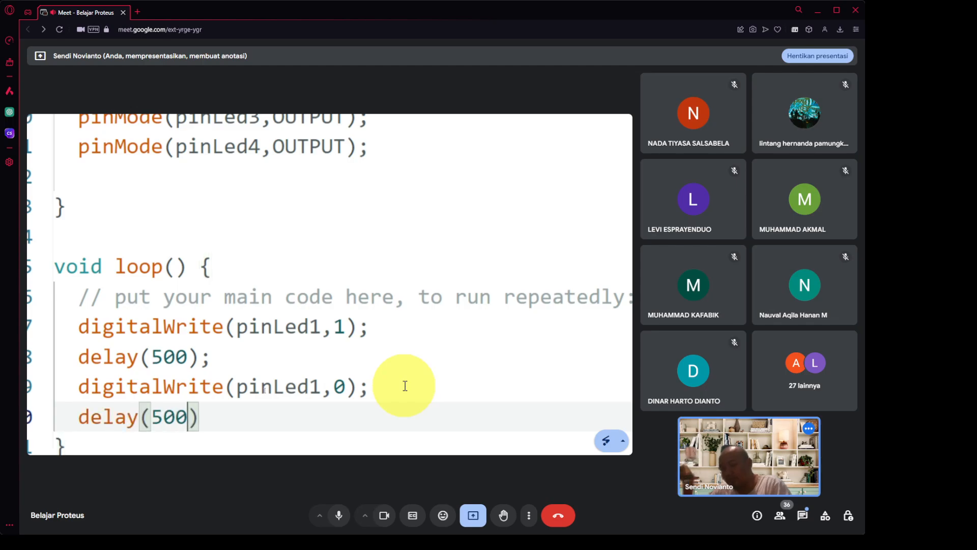
text();)
key(Return)
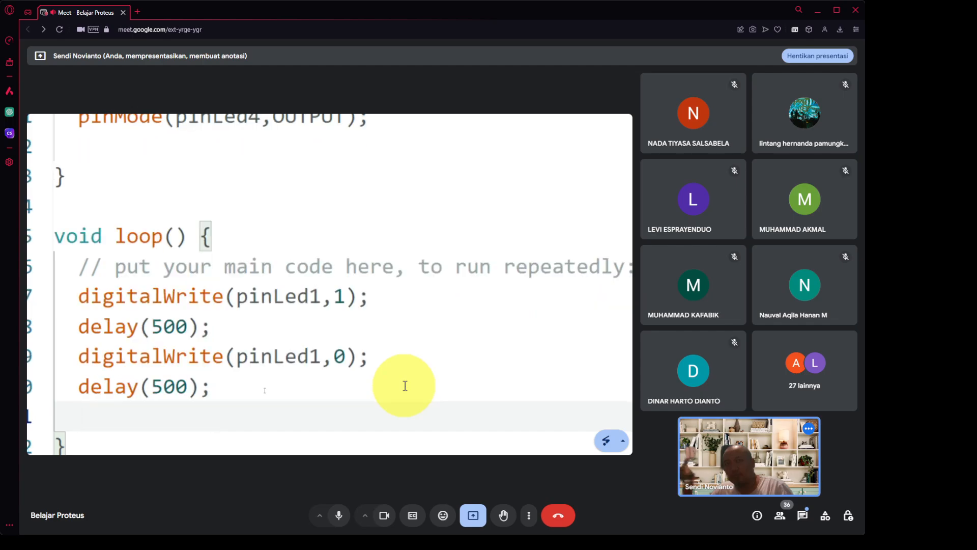
key(Return)
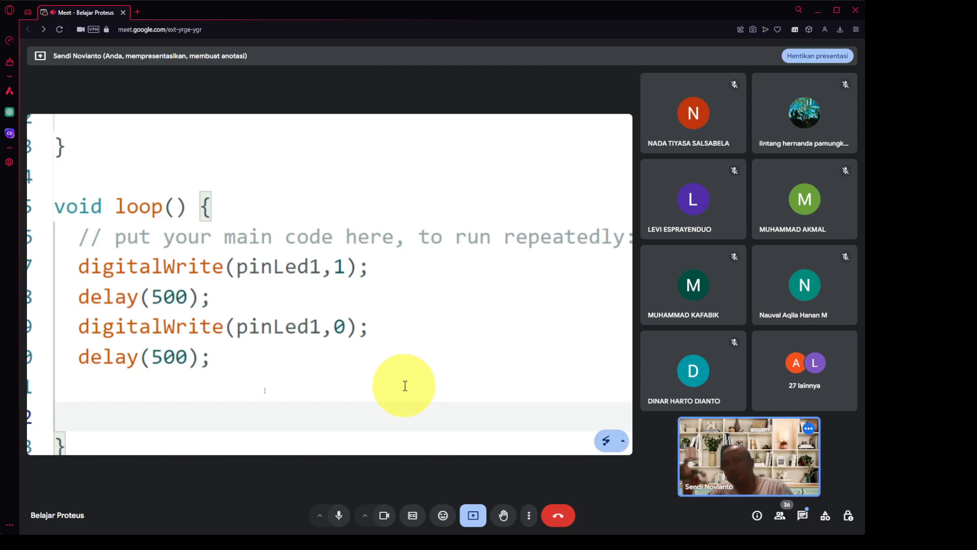
key(Up)
key(Up)
key(Up)
key(Up)
key(Up)
key(Home)
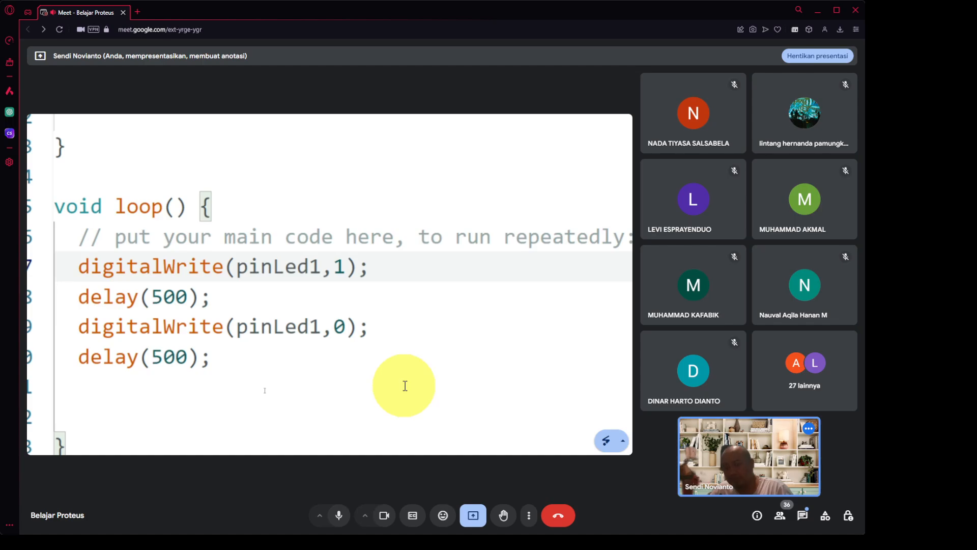
key(shift+Down)
key(shift+Down)
key(shift+Down)
key(shift+Down)
key(shift+Down)
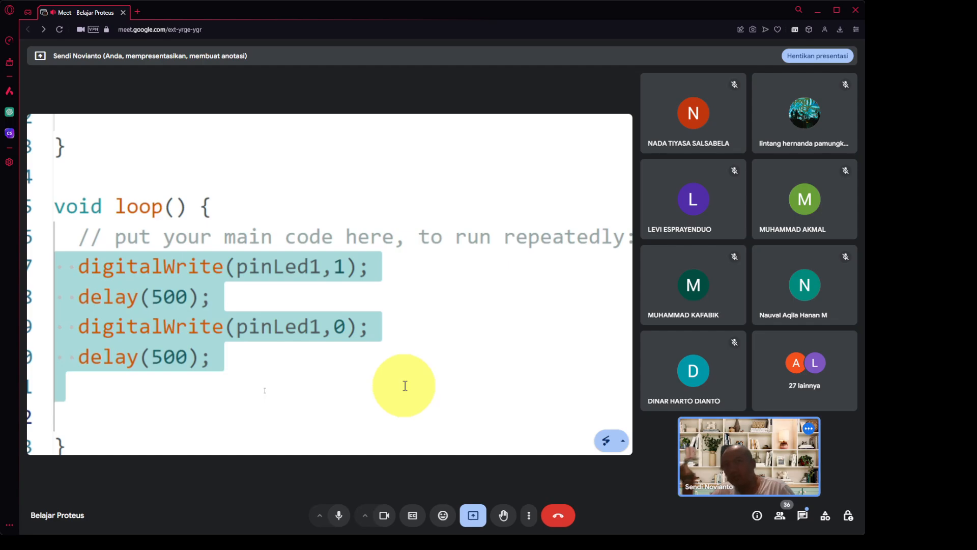
Duplicate the selected blink lines to create additional blink blocks.
key(shift+alt+Down)
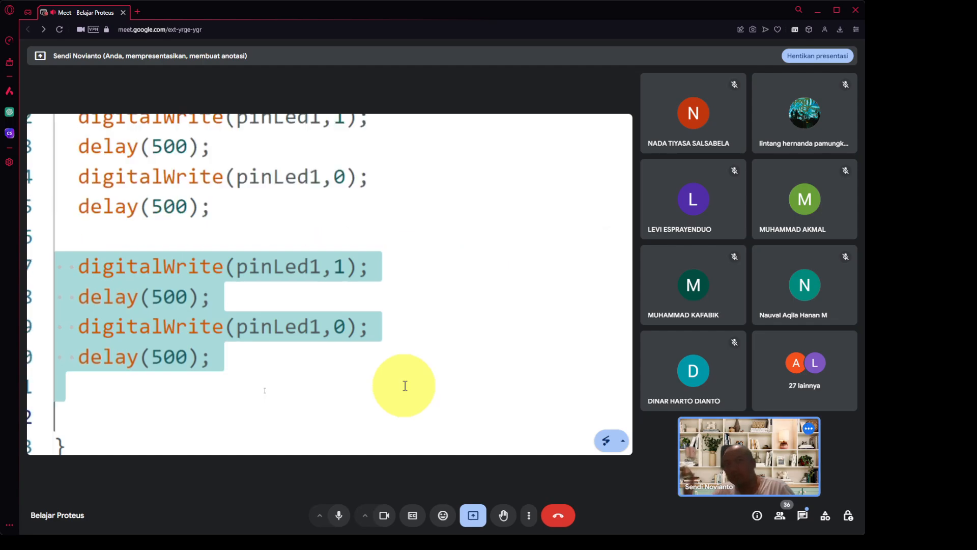
key(shift+alt+Down)
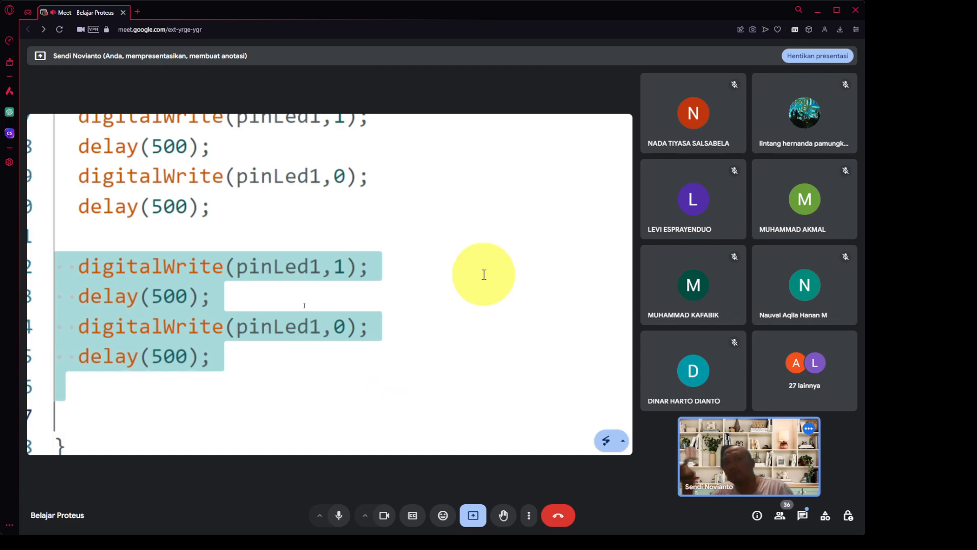
click(433, 189)
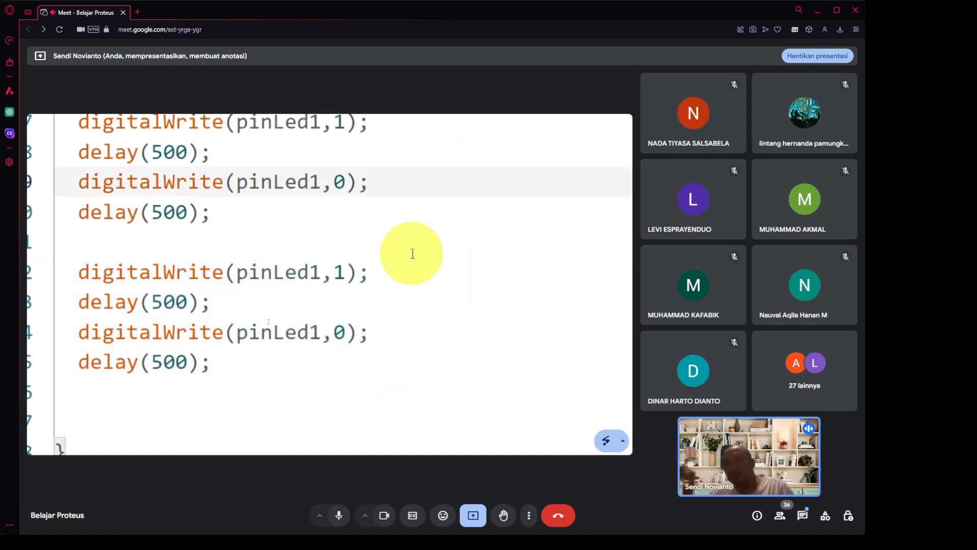
key(Down)
key(Down)
key(Down)
key(Down)
key(Down)
key(Down)
key(Down)
key(Down)
key(Down)
key(Down)
scroll(413, 254, up, 3)
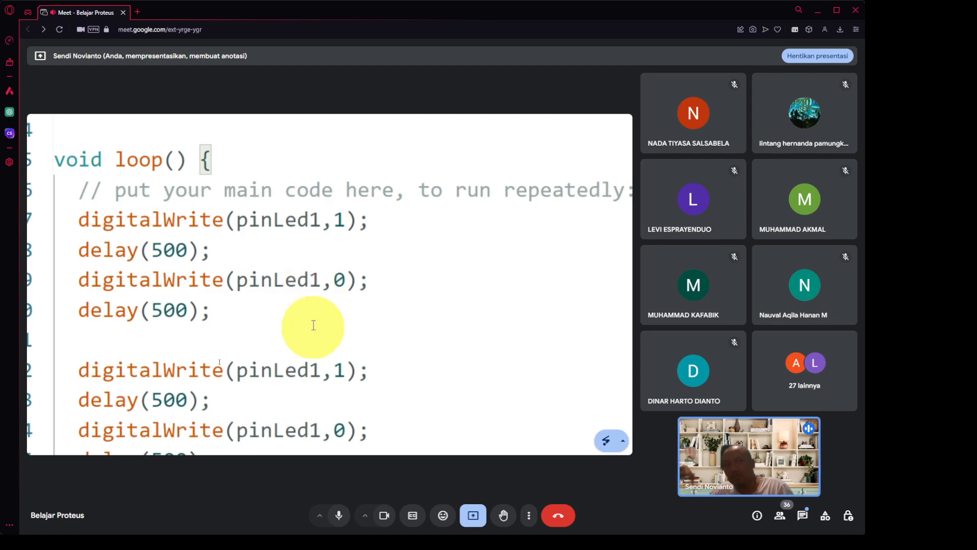
Change the first copied blink block to use pinLed2.
click(319, 370)
key(BackSpace)
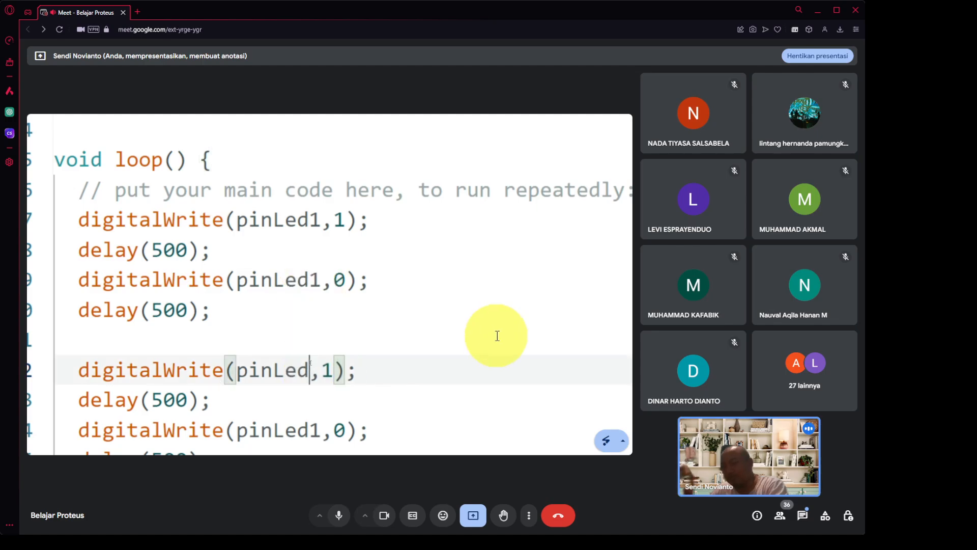
text(2)
key(Down)
key(Down)
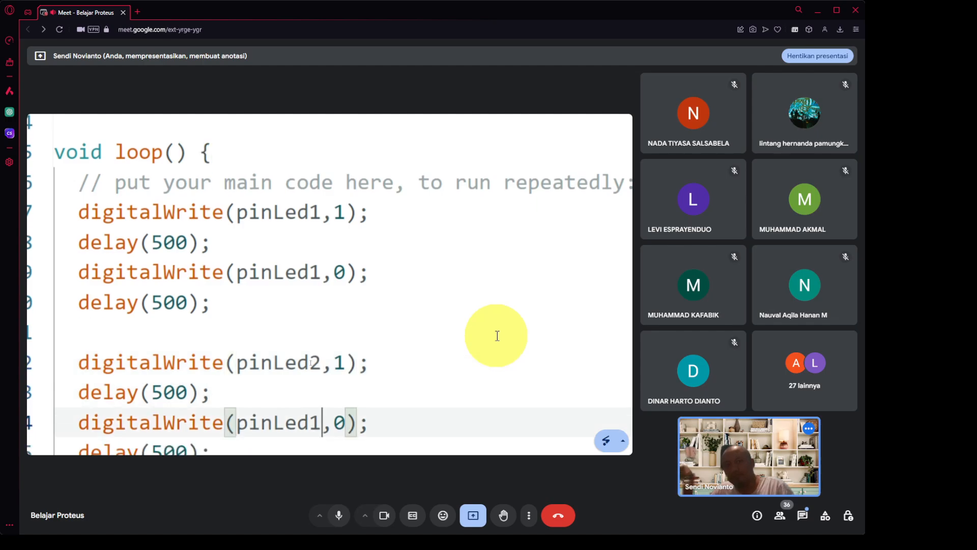
key(BackSpace)
text(2)
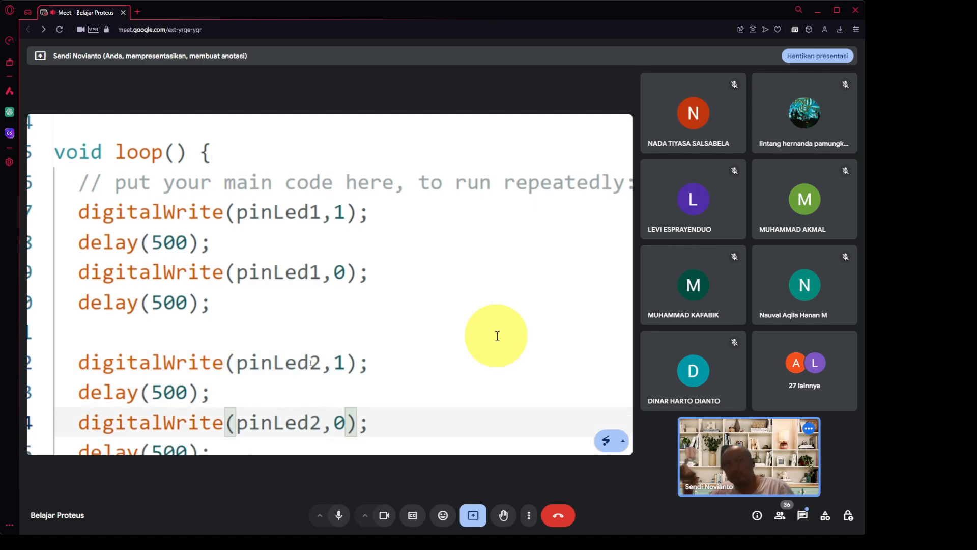
Change the digitalWrite calls on lines 27 and 29 to pinLed3.
scroll(497, 336, down, 2)
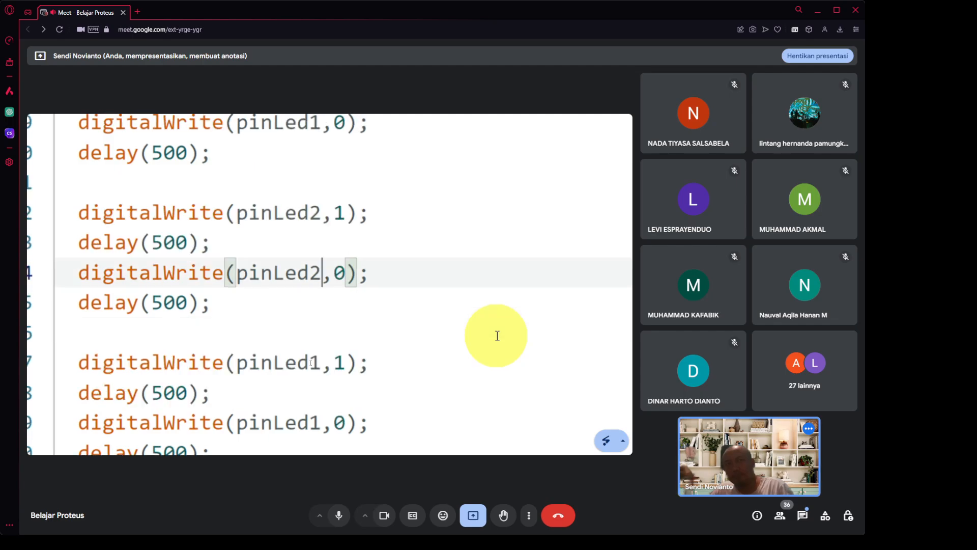
key(Down)
key(Down)
key(Down)
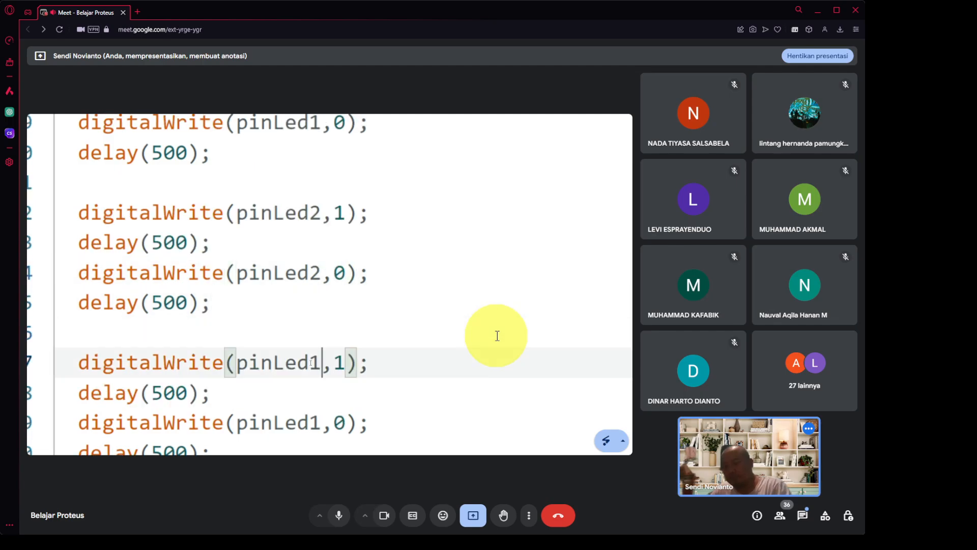
key(BackSpace)
text(2)
key(Down)
key(Down)
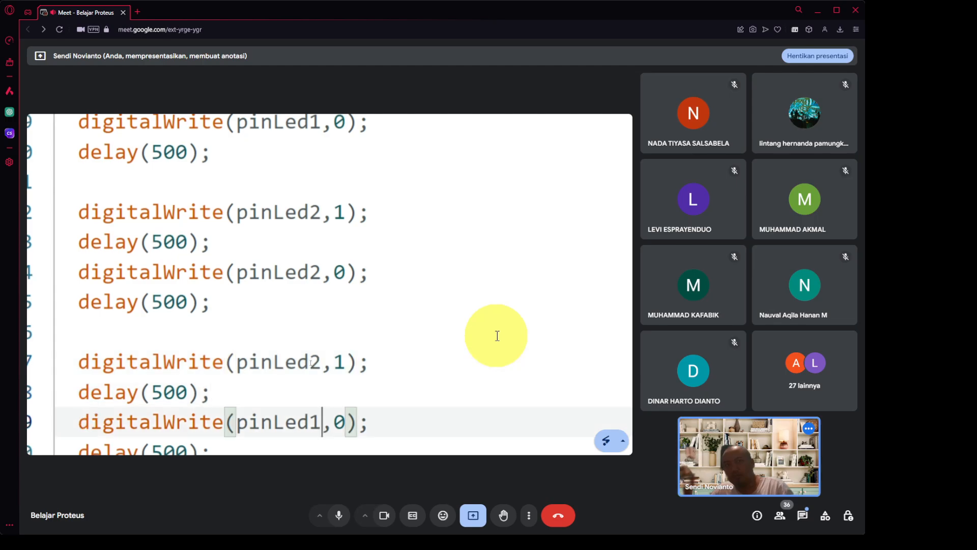
key(BackSpace)
text(2)
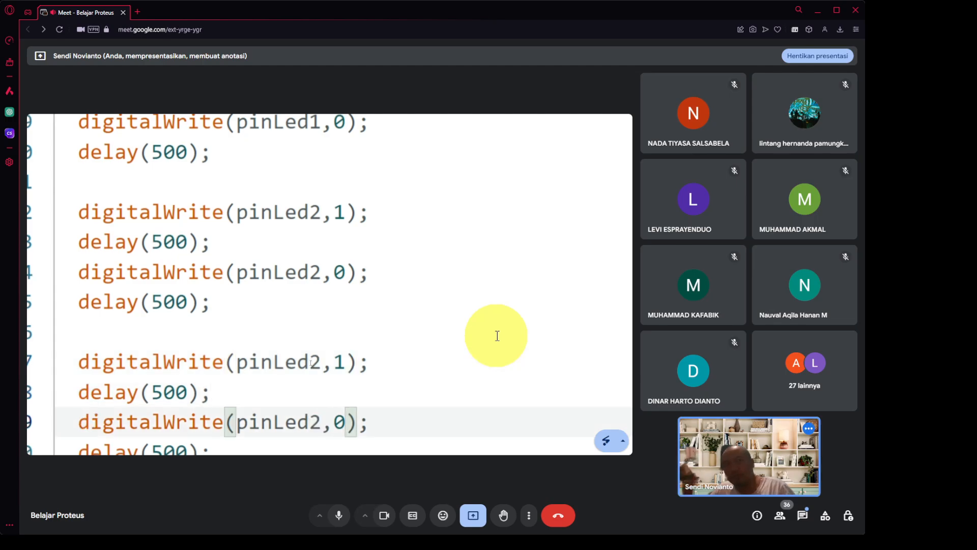
key(Up)
key(Up)
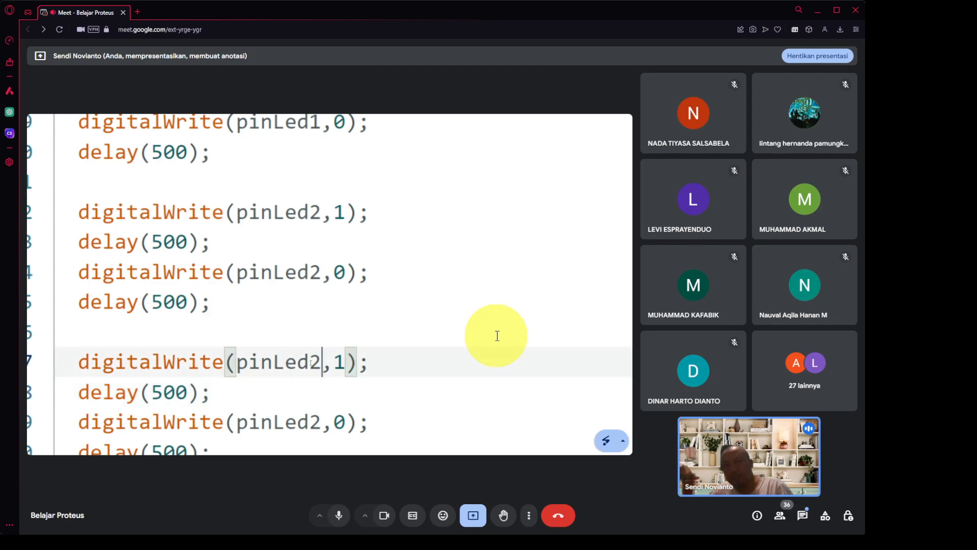
key(BackSpace)
text(3)
key(Down)
key(Down)
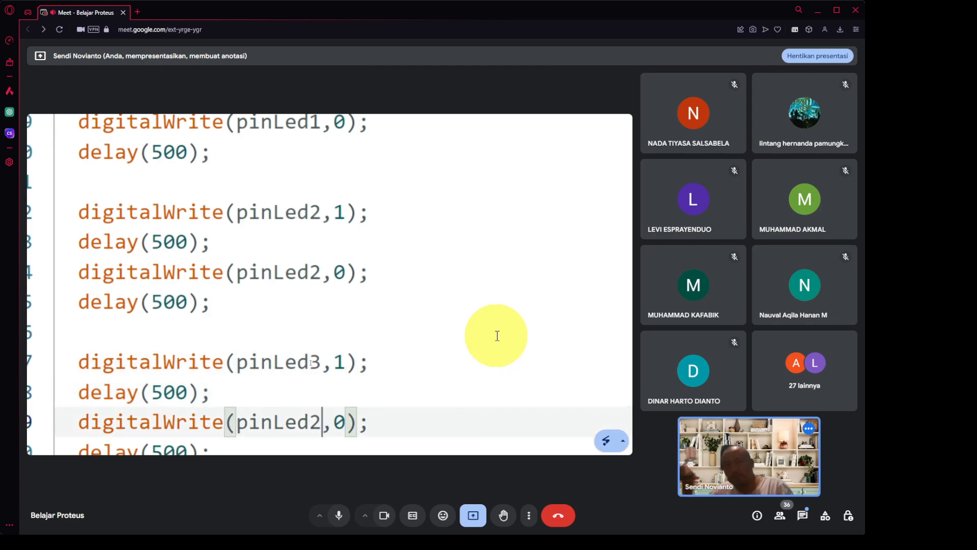
key(BackSpace)
text(3)
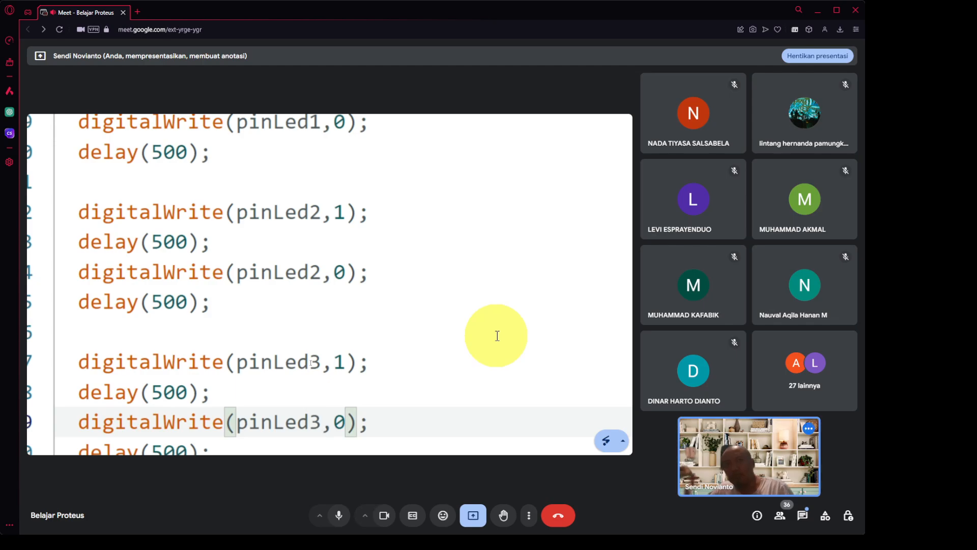
Change the digitalWrite calls on lines 32 and 34 to pinLed4.
scroll(497, 335, down, 3)
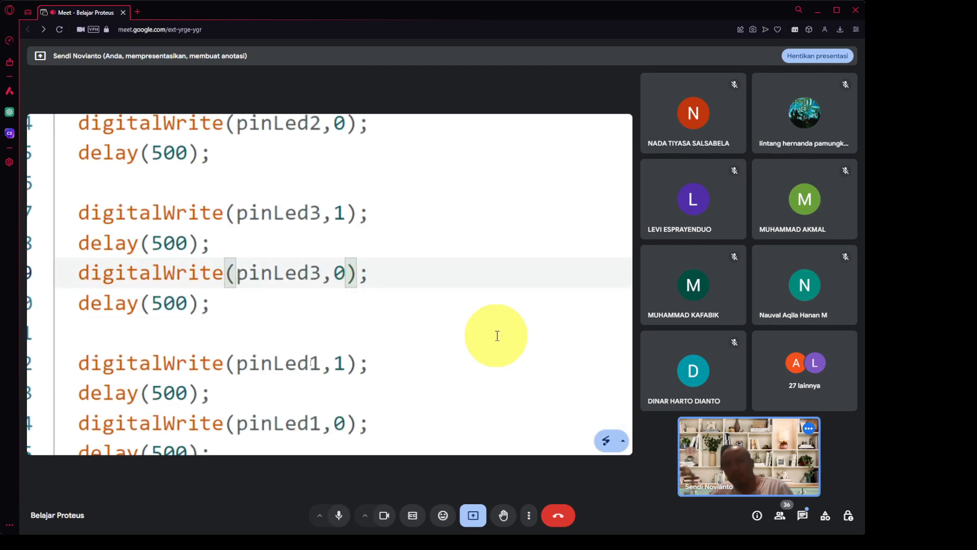
key(Down)
key(Down)
key(Down)
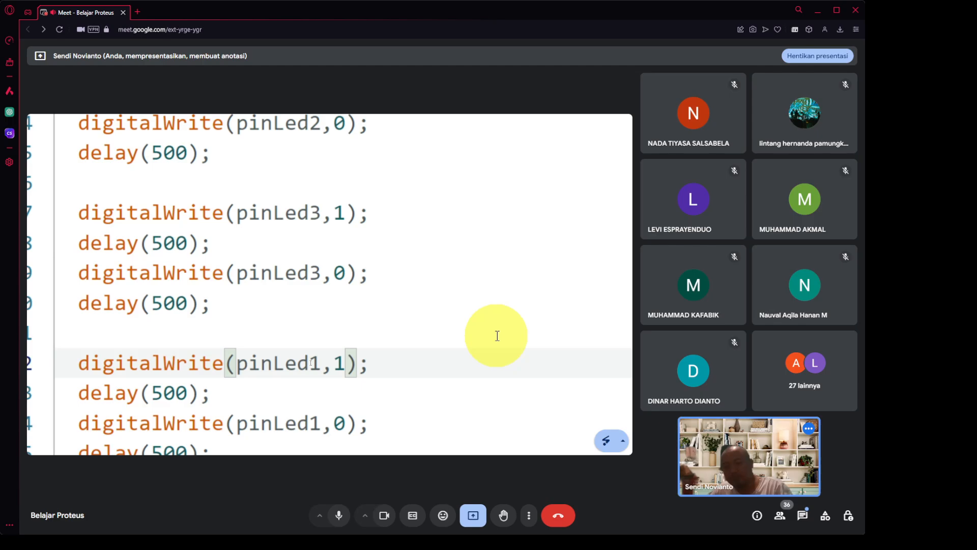
key(BackSpace)
text(4)
key(Down)
key(Down)
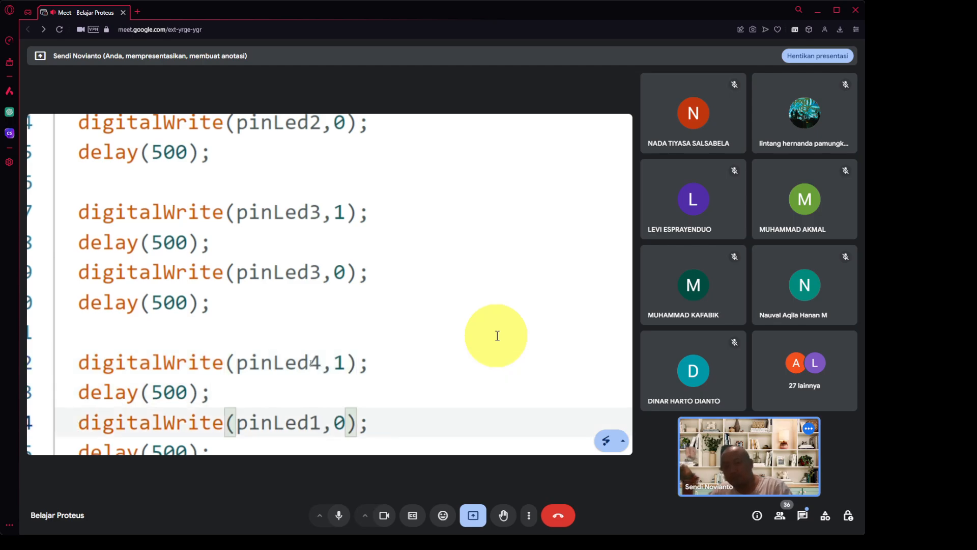
key(BackSpace)
text(4)
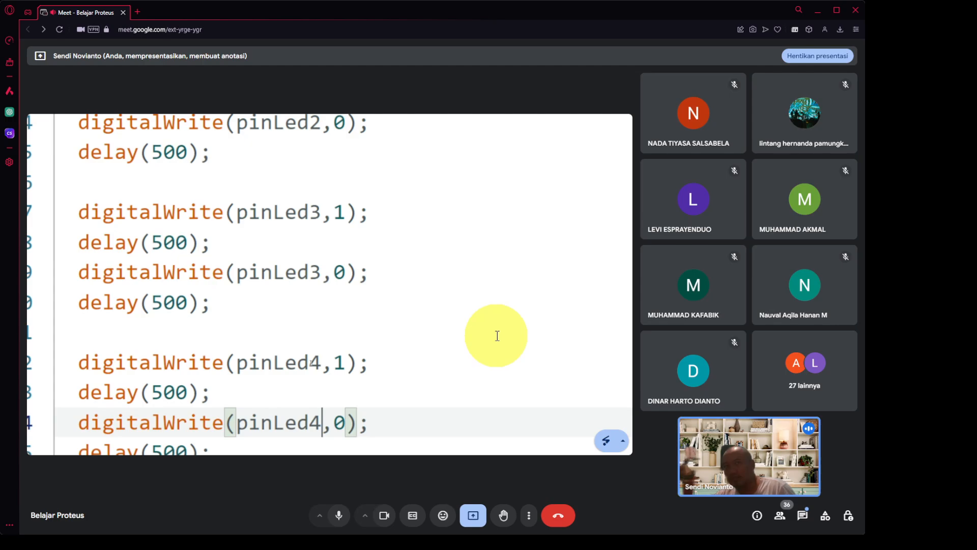
scroll(498, 335, down, 2)
scroll(498, 335, down, 2)
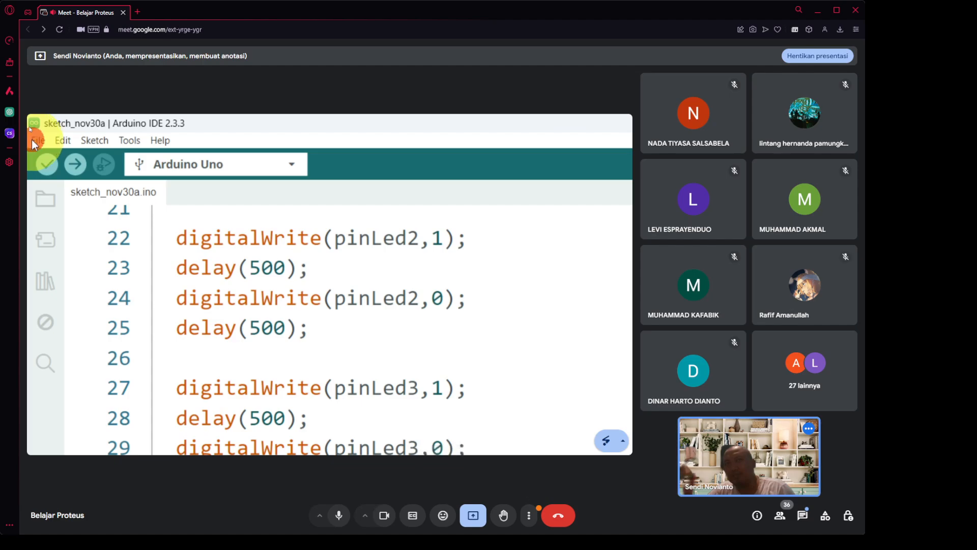
Enable verbose output for compile and upload in File > Preferences and confirm with OK.
click(32, 139)
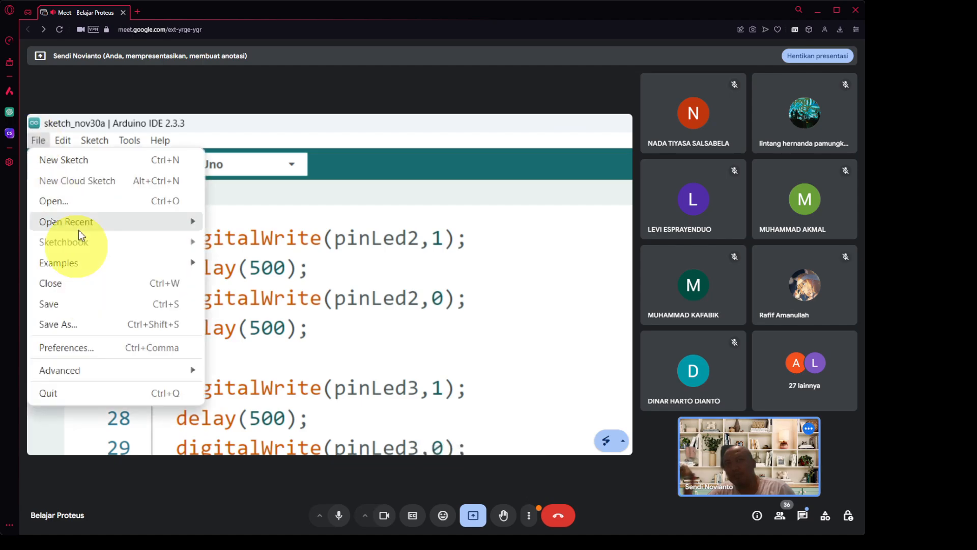
click(76, 346)
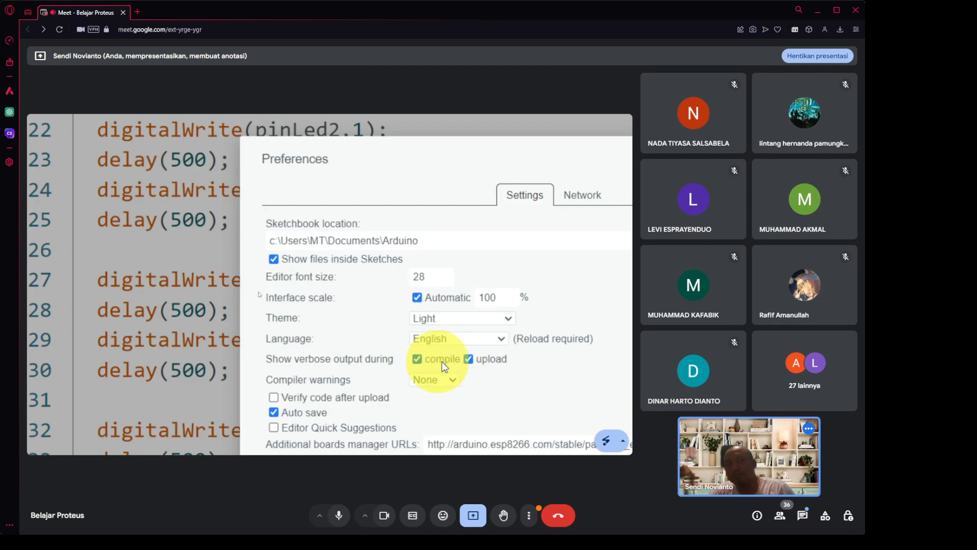
click(416, 360)
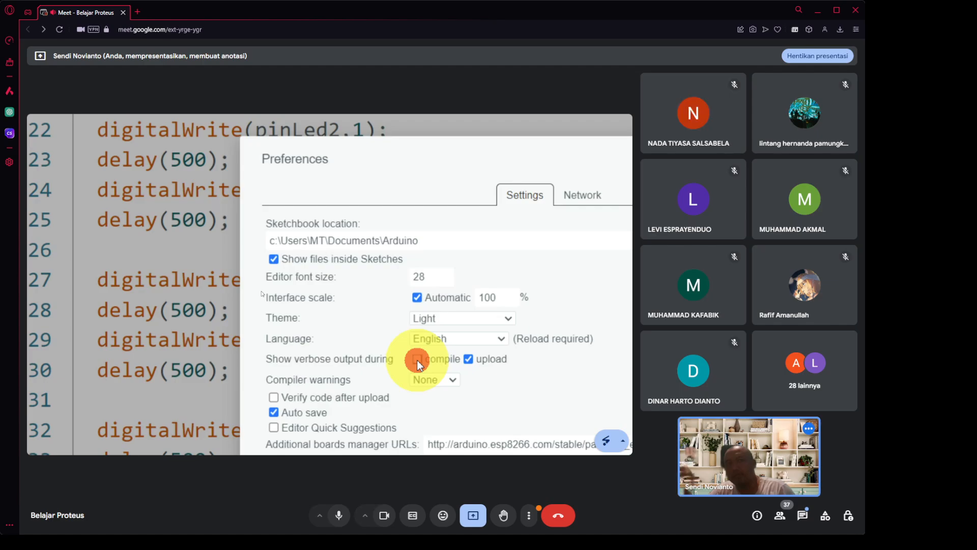
click(469, 359)
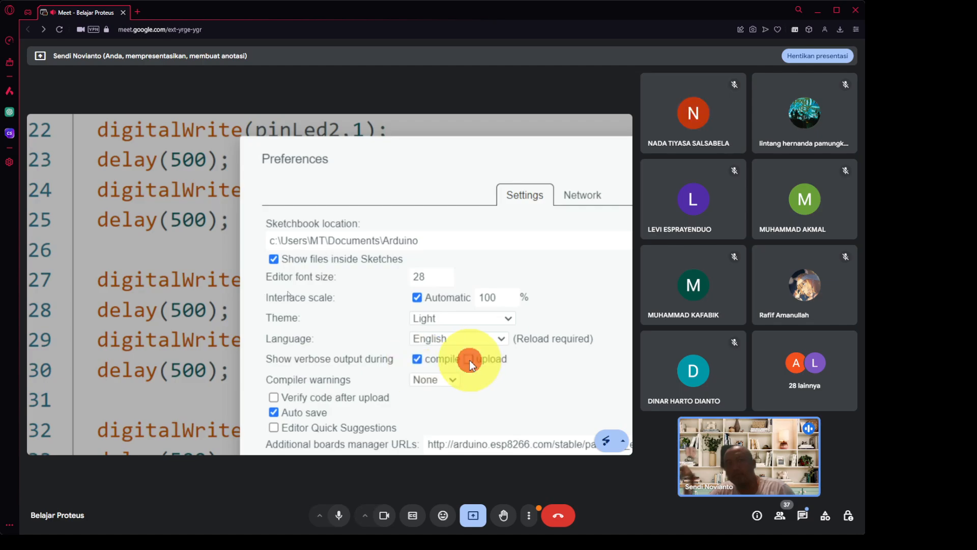
click(469, 359)
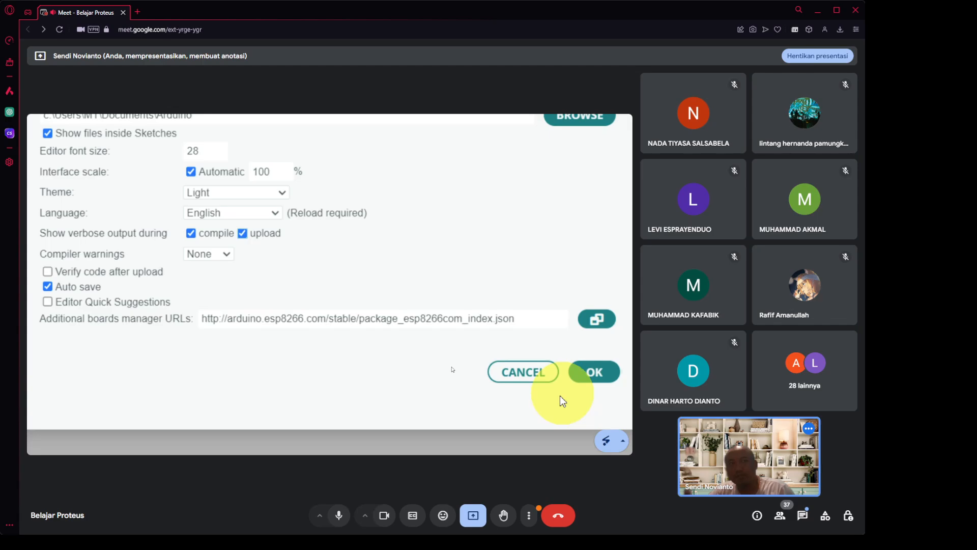
click(560, 371)
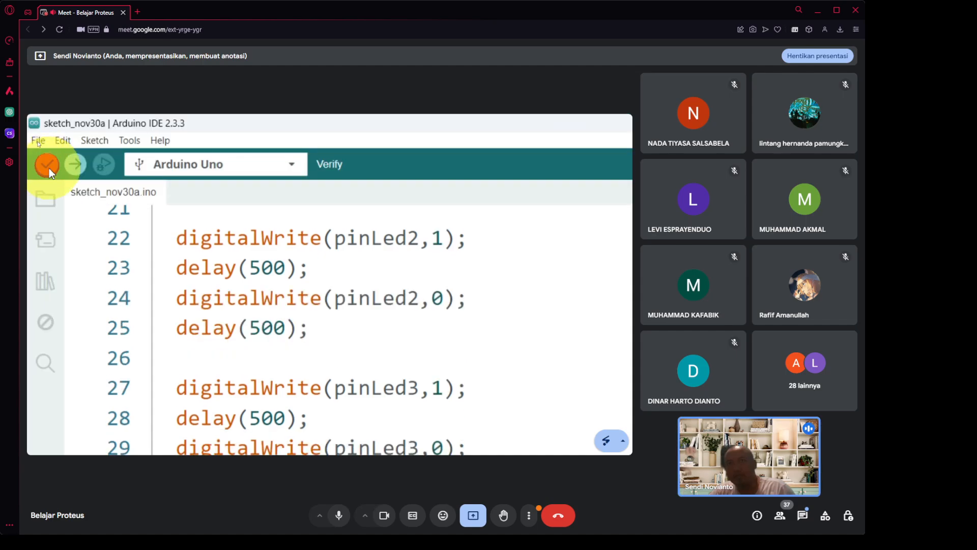
Verify the sketch, producing the "redefinition of 'int pinLed1'" error.
click(48, 168)
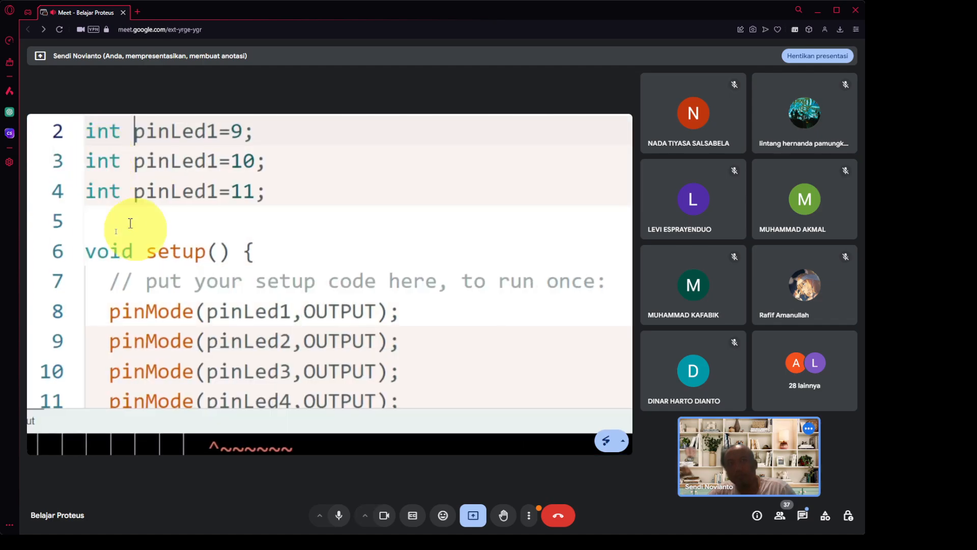
Rename the second and third declarations to pinLed2 and pinLed3.
click(137, 227)
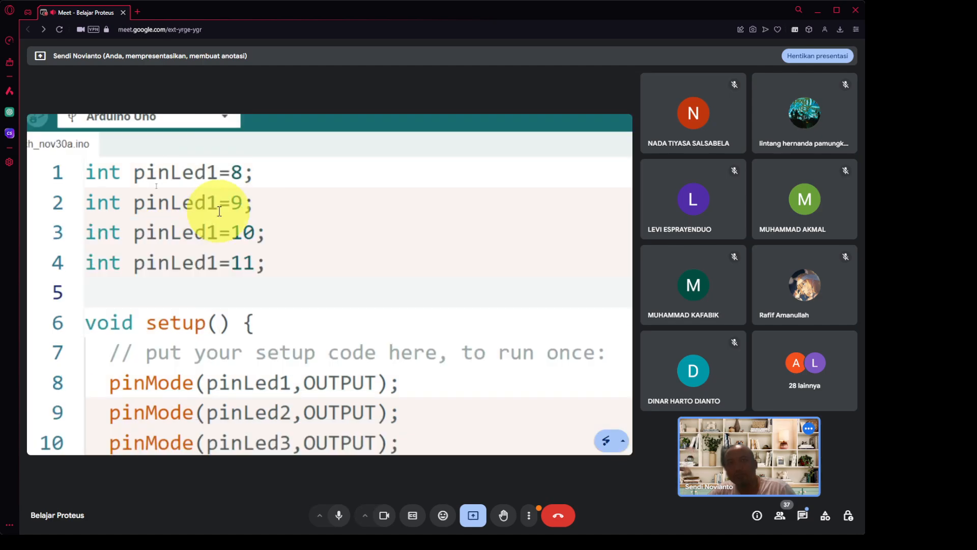
click(219, 211)
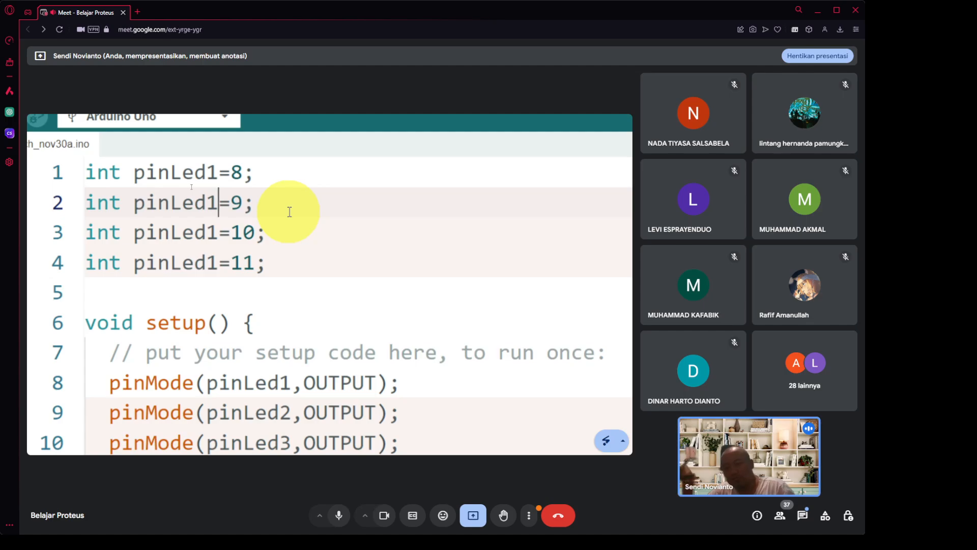
key(BackSpace)
text(2)
key(Down)
key(BackSpace)
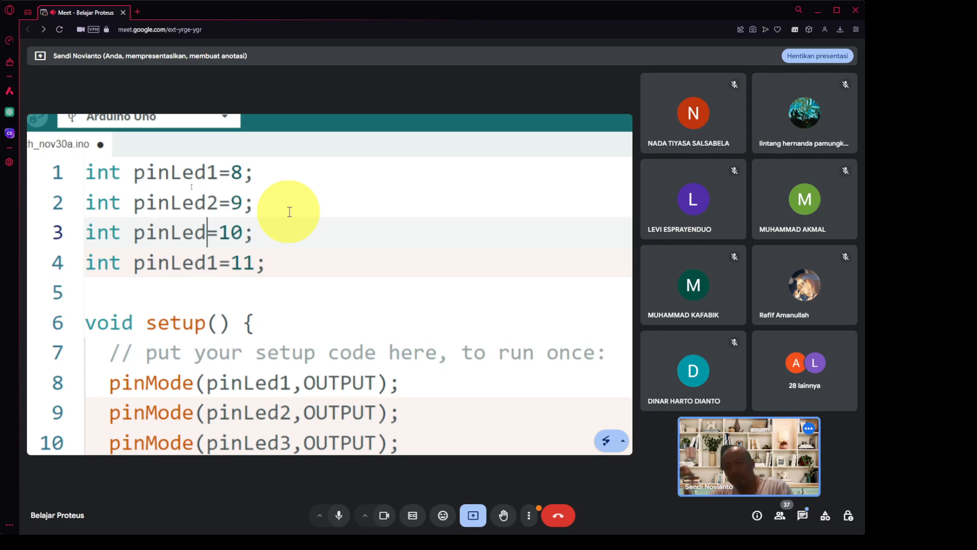
text(3)
Rename the fourth declaration to pinLed4, save the sketch, and verify it again.
key(Down)
key(BackSpace)
key(Down)
key(Down)
key(Down)
key(Down)
key(Down)
key(Down)
key(Down)
key(Down)
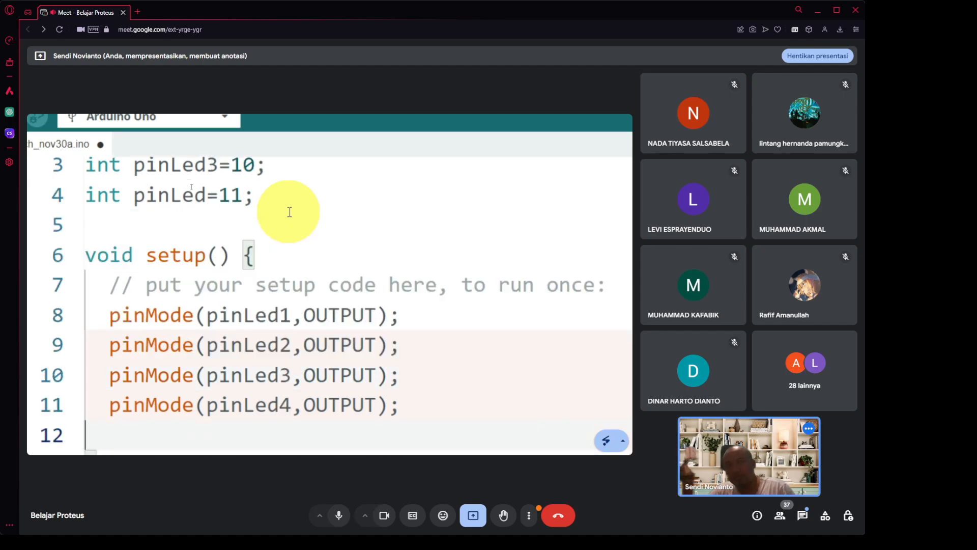
scroll(257, 232, up, 1)
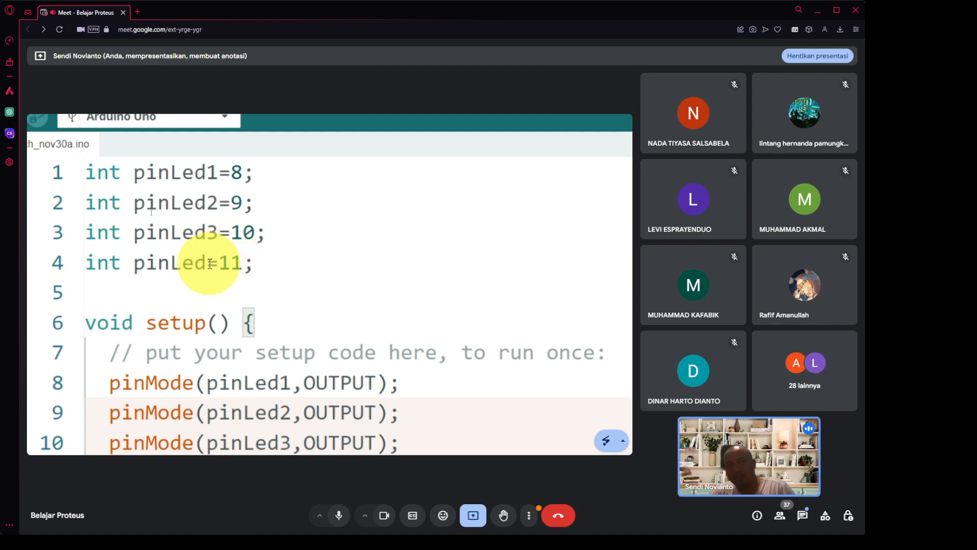
click(205, 267)
text(4)
key(ctrl+s)
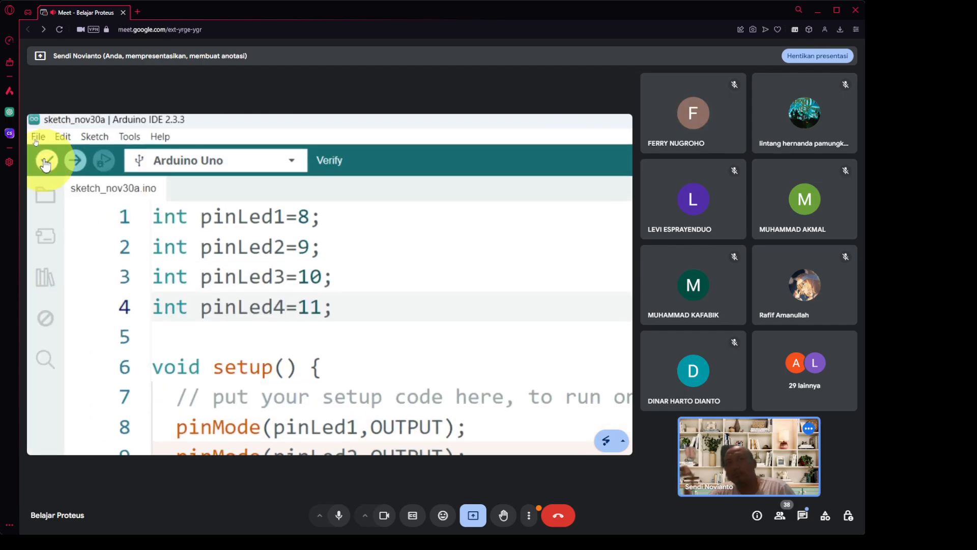
click(44, 164)
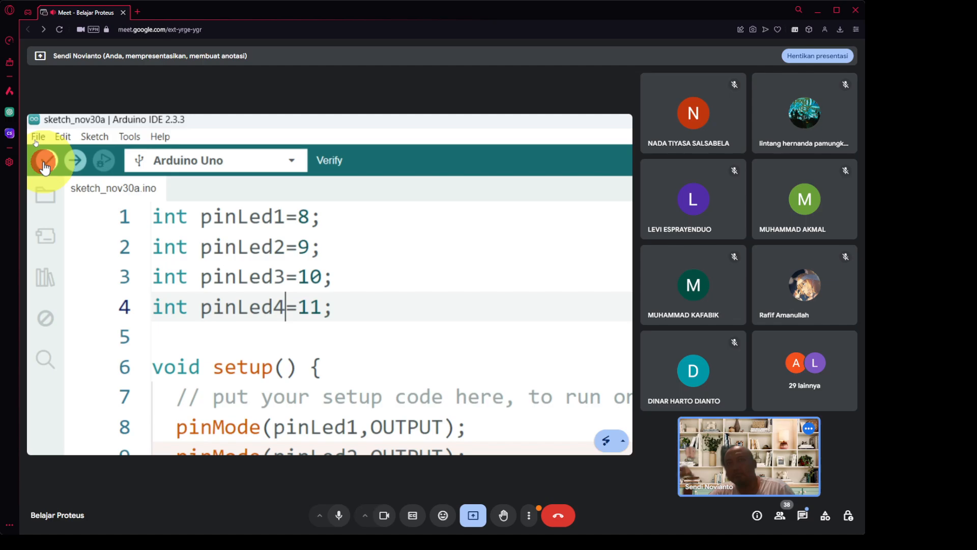
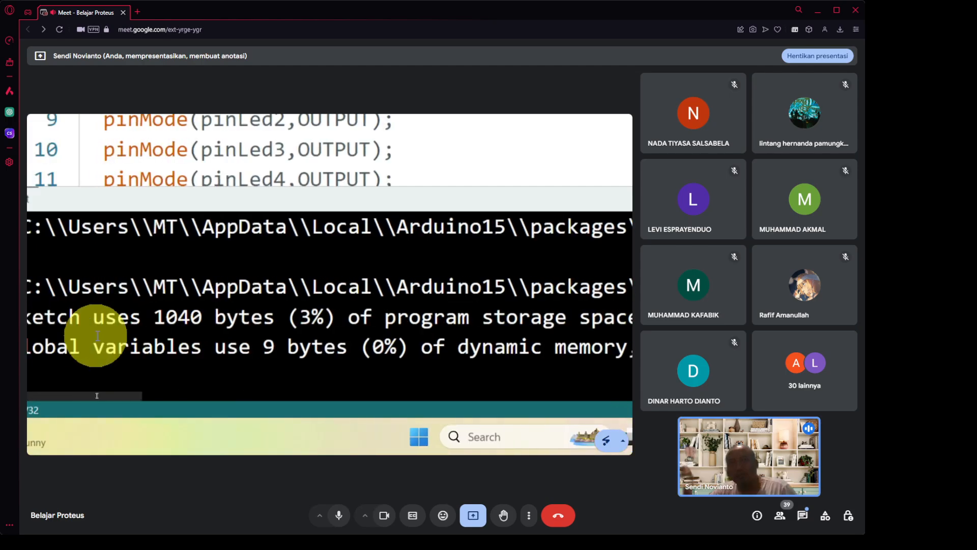
Start selecting the build folder path ending in 8F9D/ in the compile output.
mouse_move(101, 283)
mouse_down()
mouse_move(392, 283)
mouse_move(462, 294)
mouse_move(628, 284)
mouse_up()
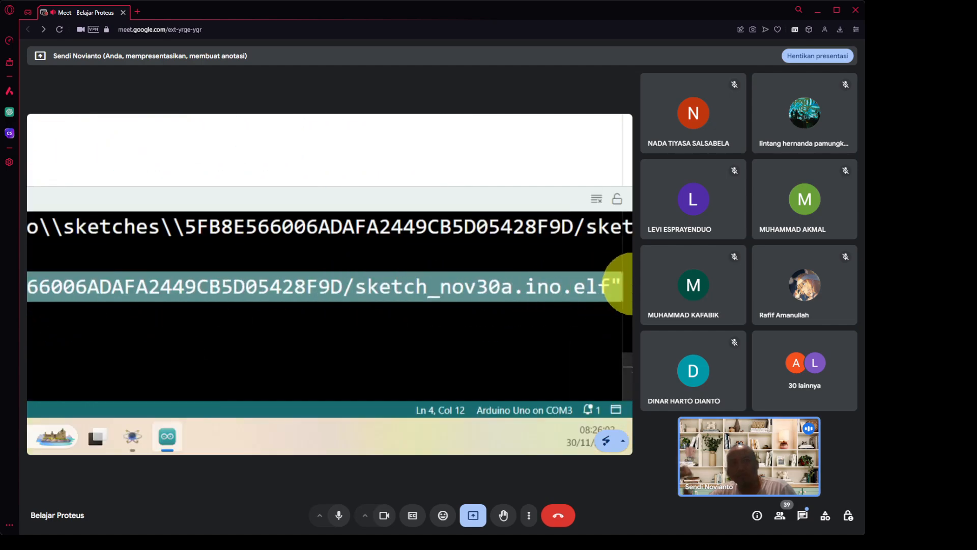
double_click(542, 286)
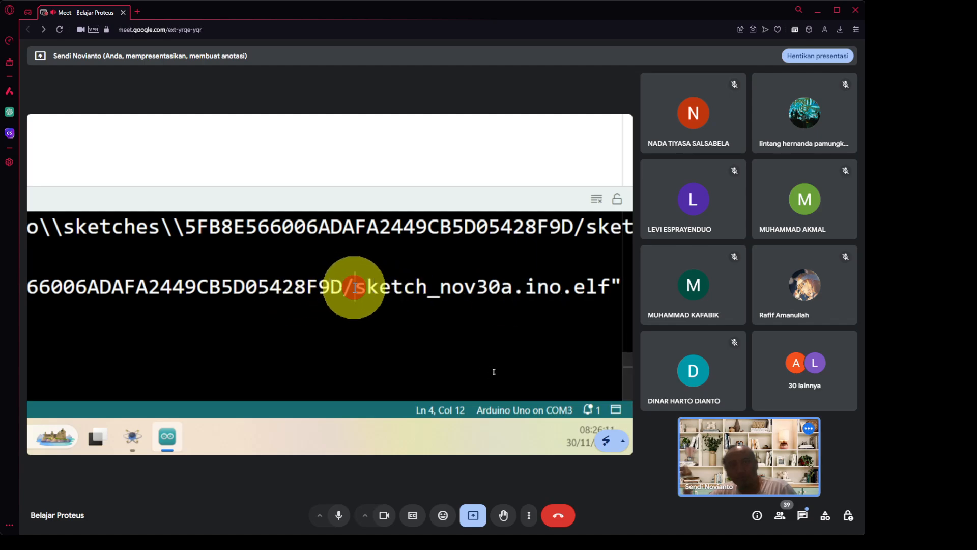
double_click(354, 286)
drag(354, 286, 330, 285)
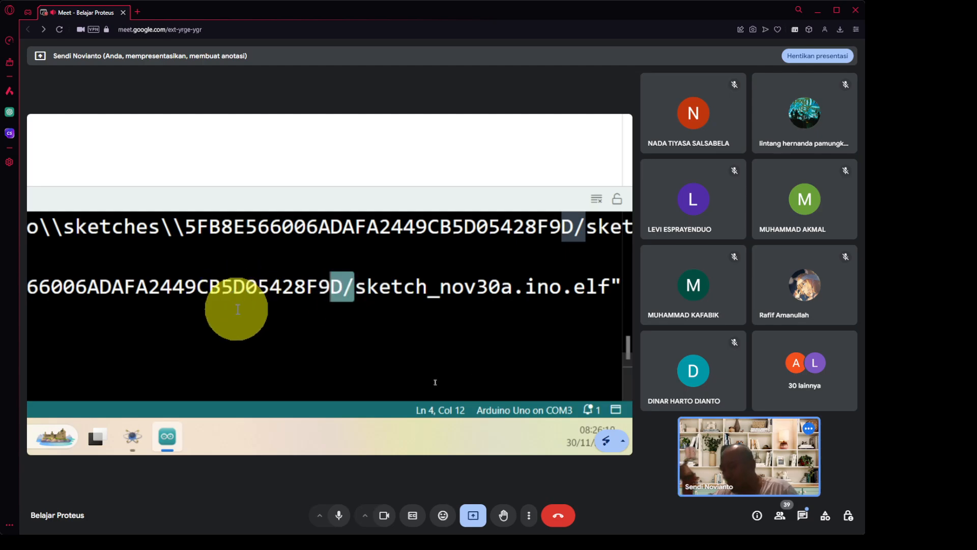
key(shift+Left)
key(shift+Left)
key(shift+Left)
key(shift+Left)
key(shift+Left)
key(shift+Left)
key(shift+Left)
key(shift+Left)
key(shift+Left)
key(shift+Left)
key(shift+Left)
key(shift+Left)
key(shift+Left)
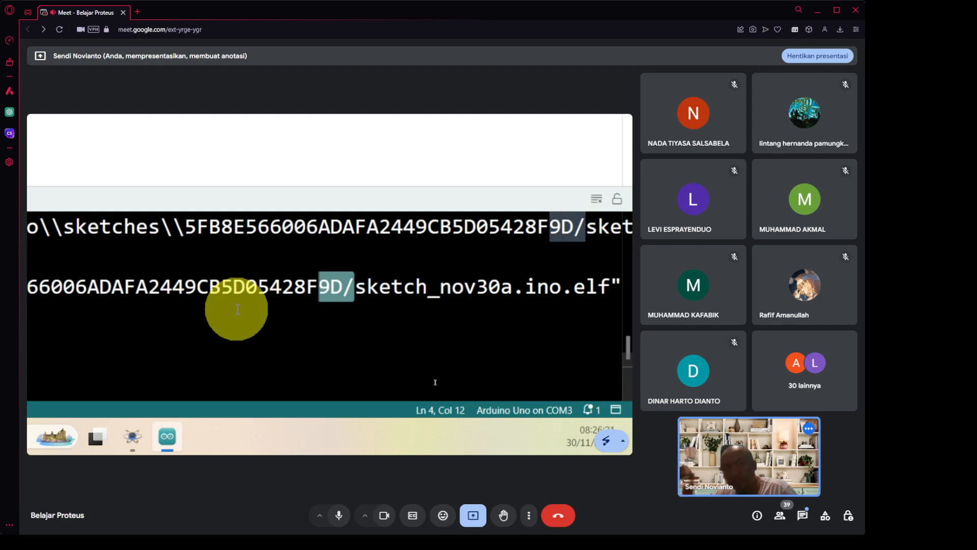
key(shift+Left)
key(shift+Left)
key(shift+Left)
key(shift+Left)
key(shift+Left)
key(shift+Left)
key(shift+Left)
key(shift+Left)
key(shift+Left)
key(shift+Left)
key(shift+Left)
key(shift+Left)
key(shift+Left)
key(shift+Left)
key(shift+Left)
key(shift+Left)
key(shift+Left)
key(shift+Left)
key(shift+Left)
key(shift+Left)
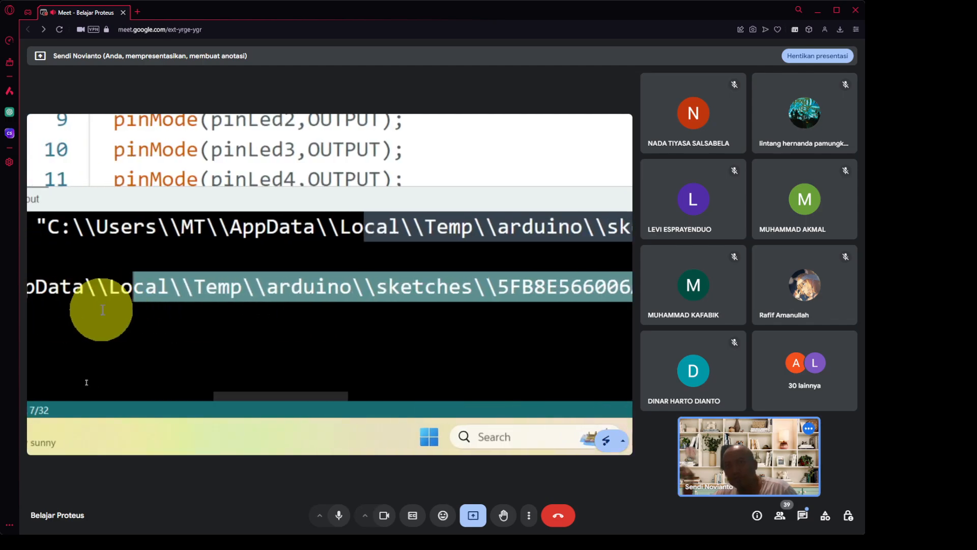
Extend the selection back to C:, excluding the opening quote, and copy the build folder path.
key(shift+Left)
key(shift+Left)
key(shift+Left)
key(shift+Left)
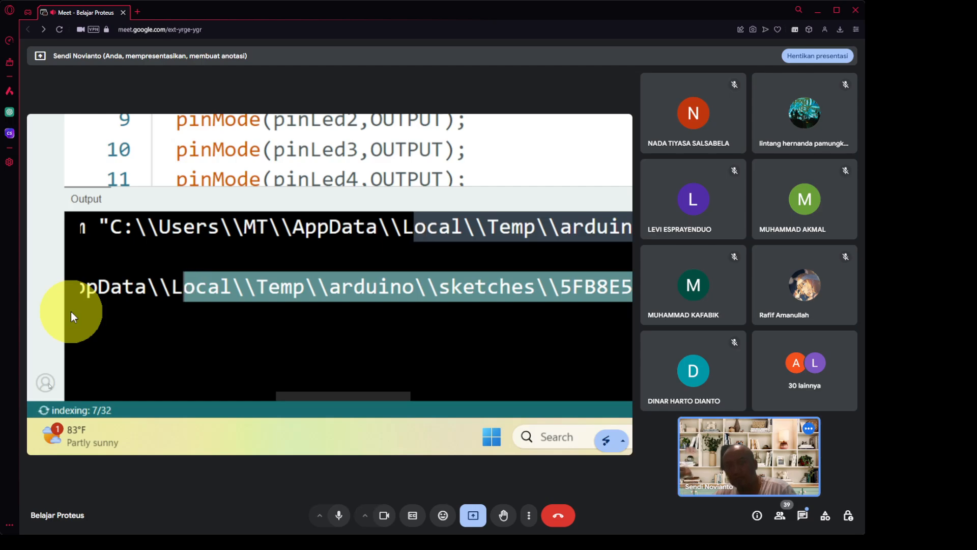
key(shift+Left)
key(shift+Left)
key(shift+Left)
key(shift+Left)
key(shift+Left)
key(shift+Left)
key(shift+Left)
key(shift+Left)
key(shift+Left)
key(shift+Left)
key(shift+Left)
key(shift+Left)
key(shift+Left)
key(shift+Left)
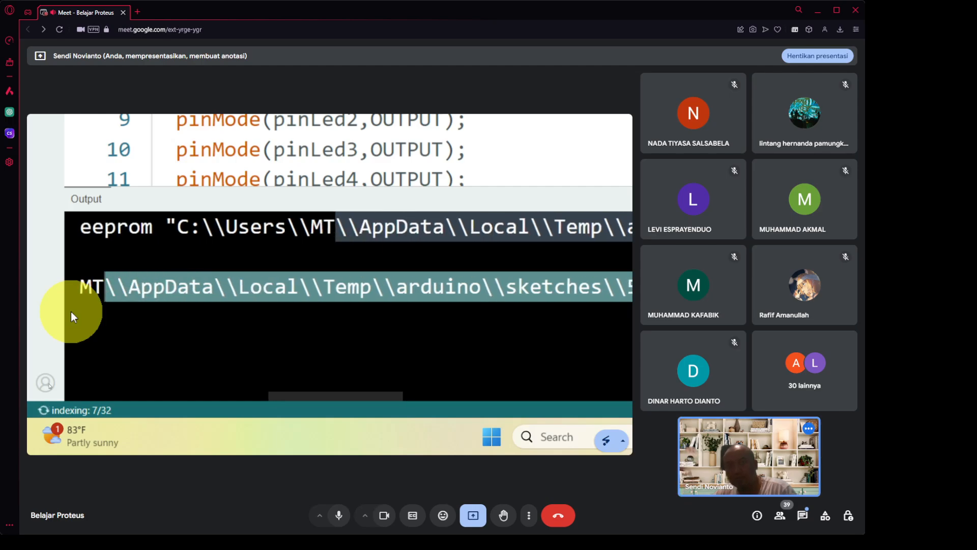
key(shift+Left)
key(shift+Left)
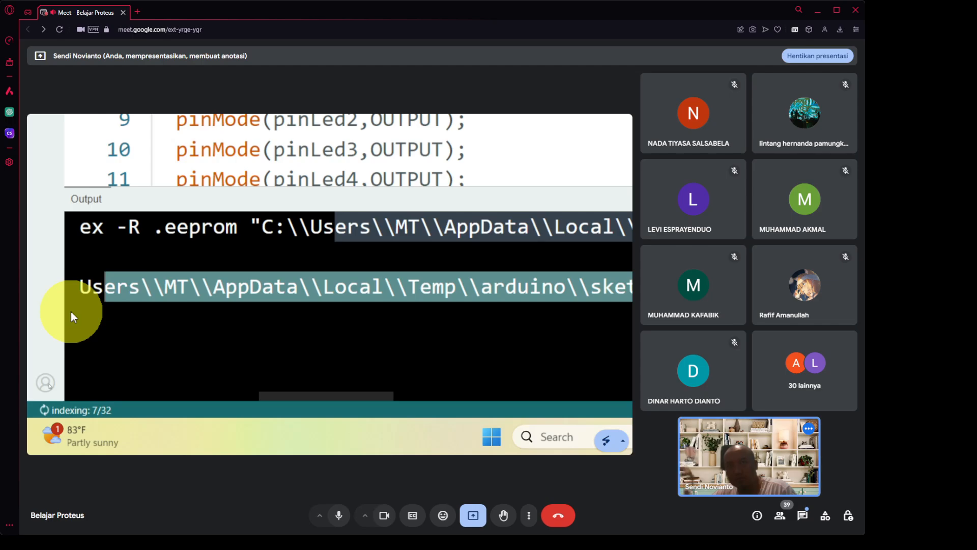
key(shift+Left)
key(shift+Left)
key(shift+Left)
key(shift+Left)
key(shift+Left)
key(shift+Left)
key(shift+Left)
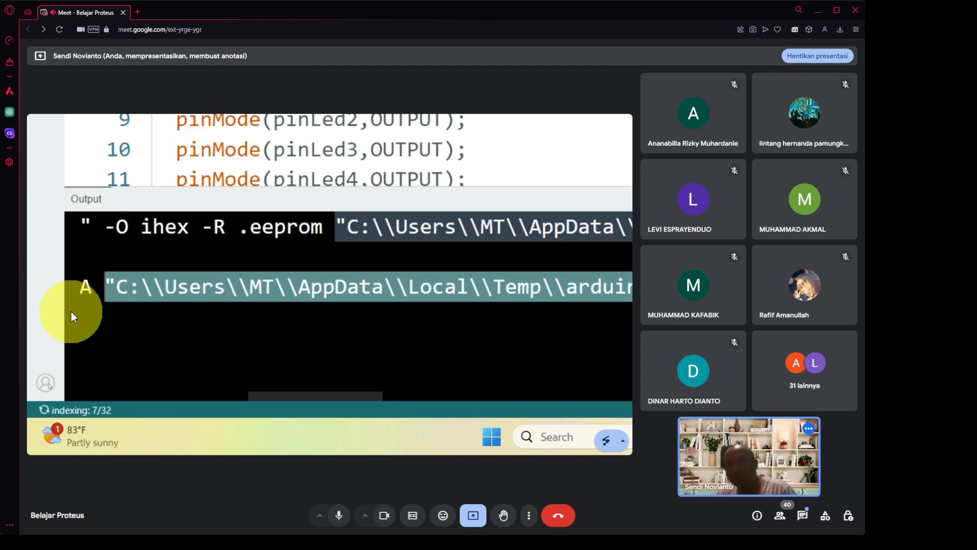
key(shift+Right)
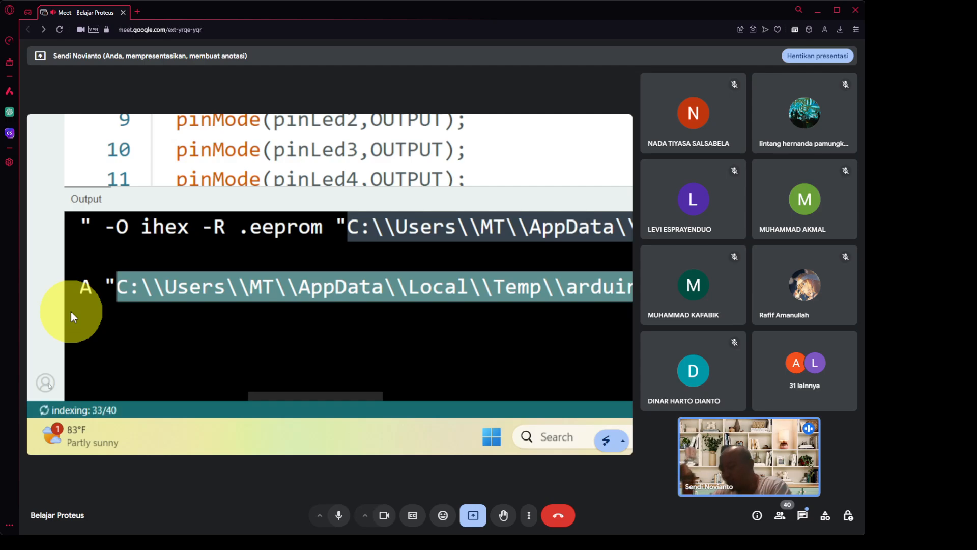
key(super+minus)
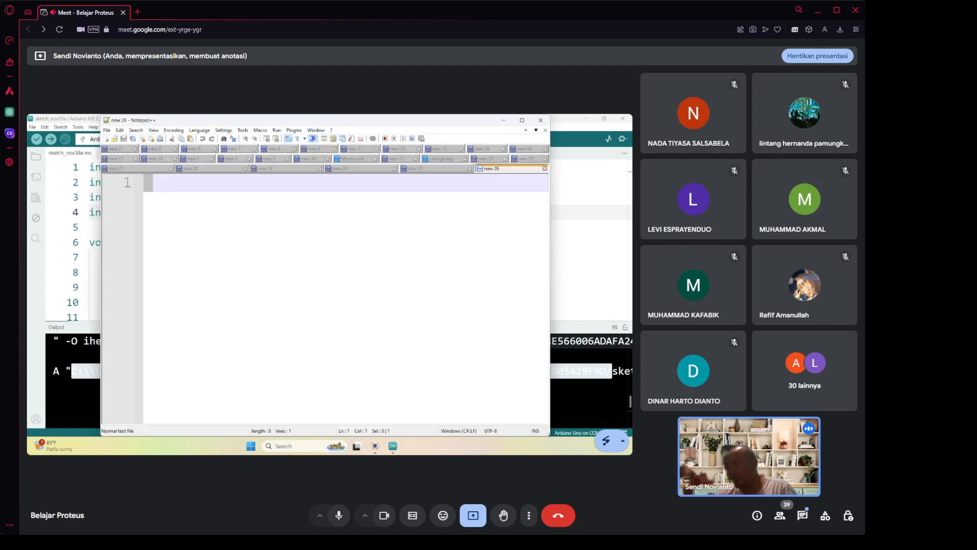
Paste the build folder path into the new document and enter \\ as the Replace search text.
click(179, 256)
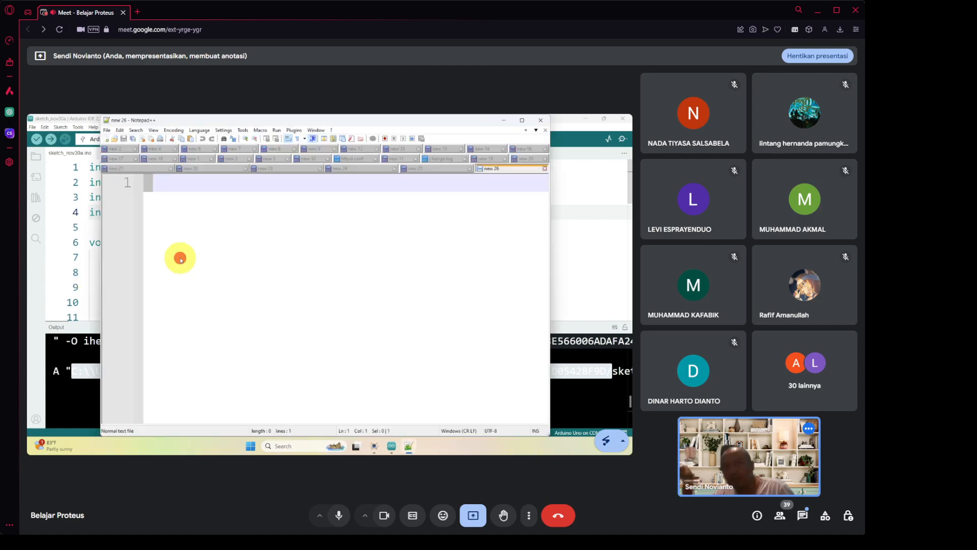
text(C:\\Users\\MT\\AppData\\Local\\Temp\\arduino\\sketches\\5FB8E566006ADAFA2449CB5D05428F9D/)
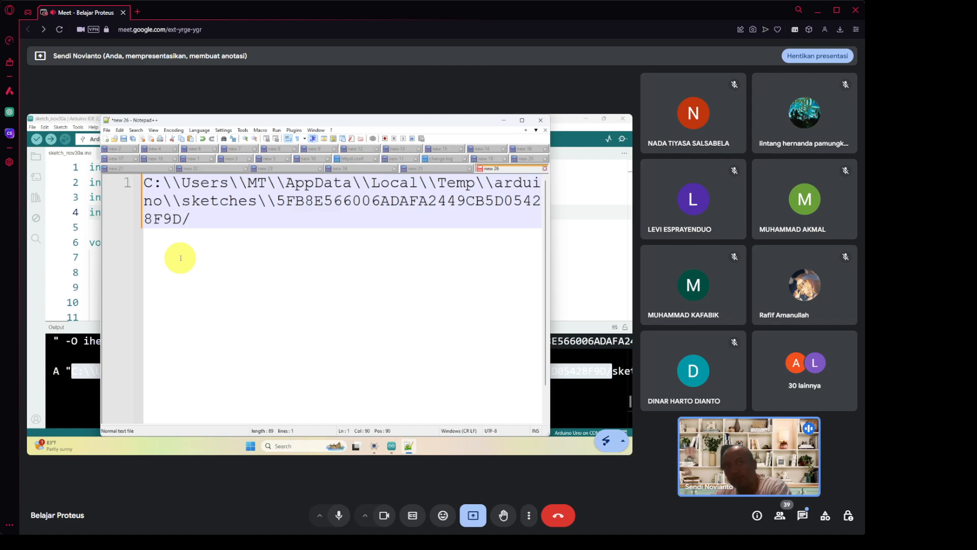
key(ctrl+h)
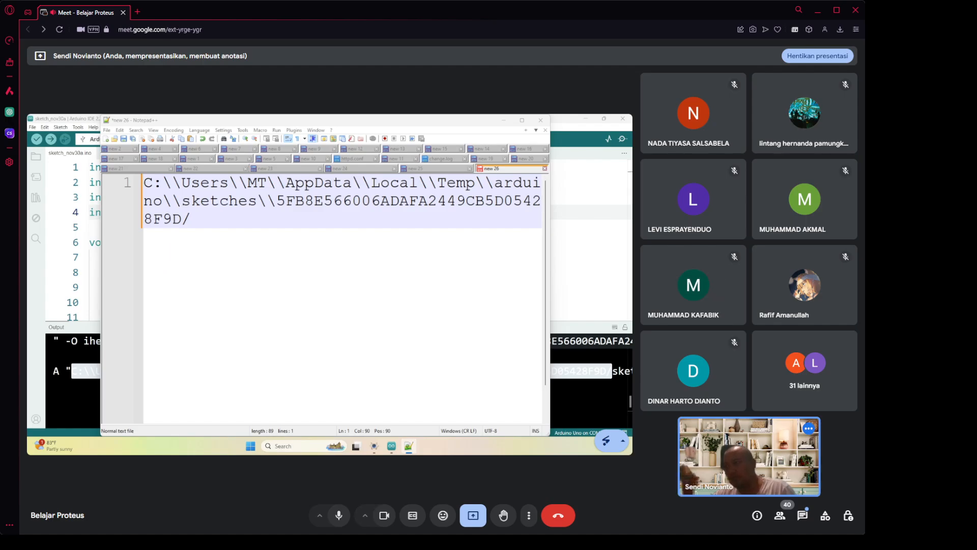
drag(28, 375, 370, 264)
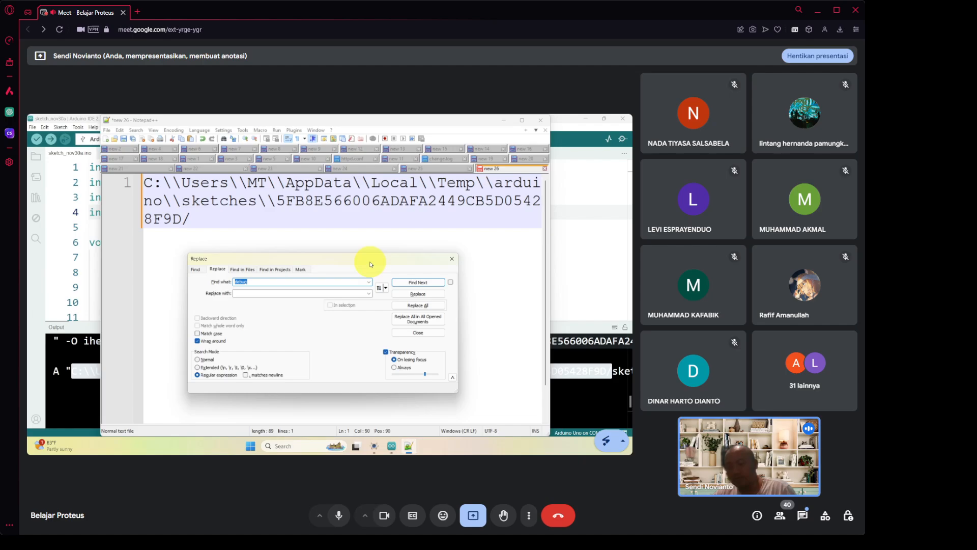
key(super+plus)
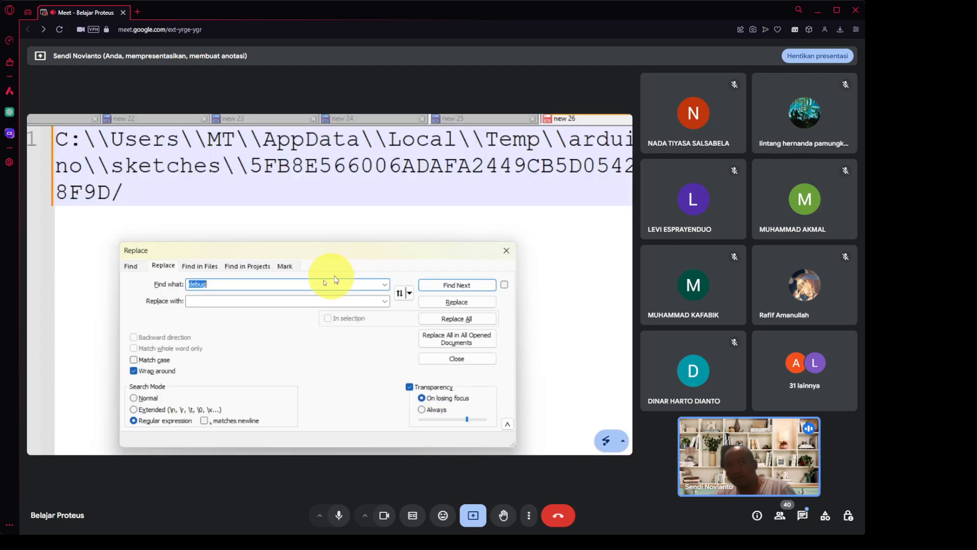
key(super+plus)
text(\)
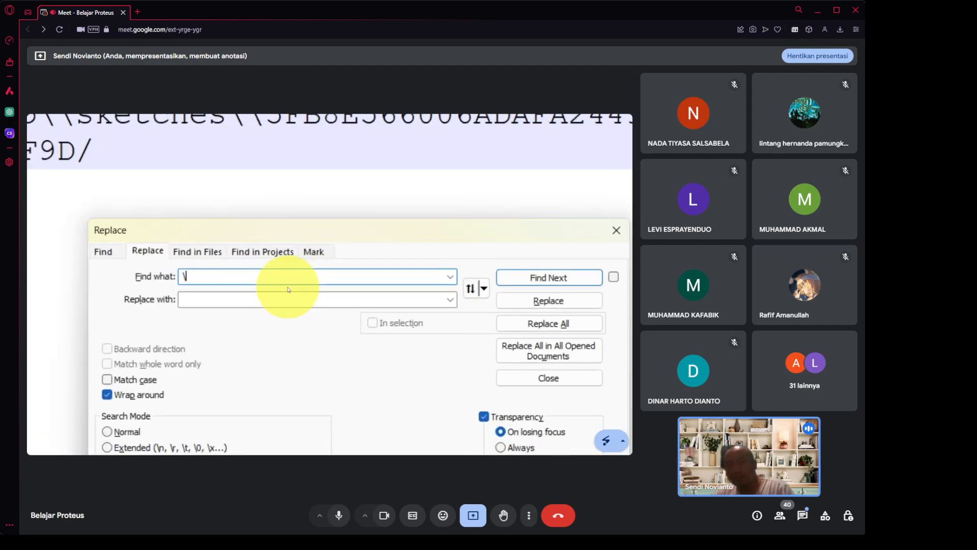
text(\)
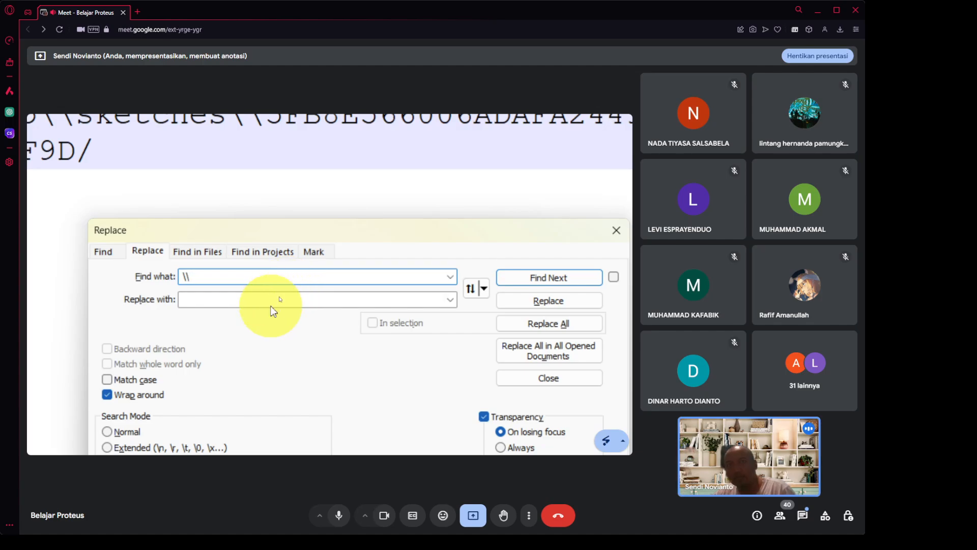
Set \ as the replacement and run Replace All on the pasted path.
click(270, 304)
text(\)
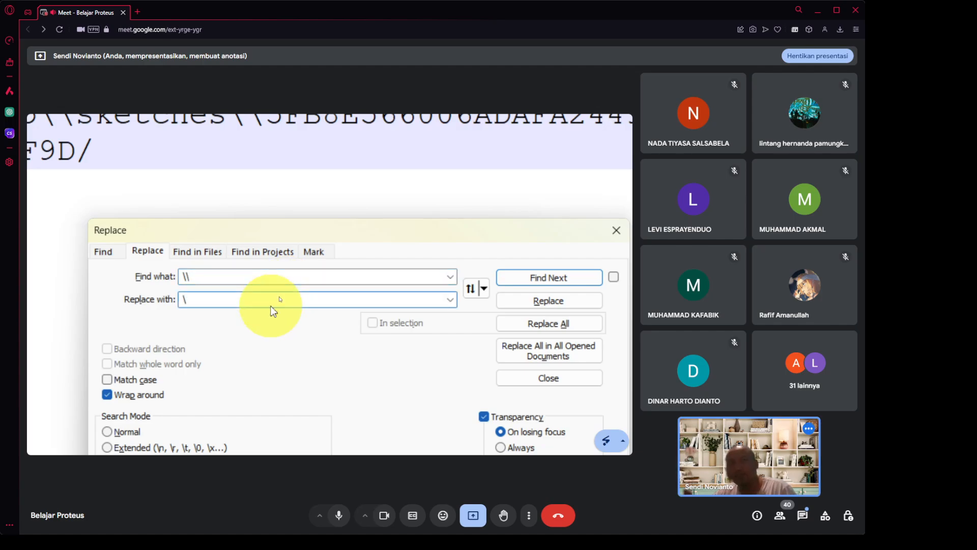
click(557, 324)
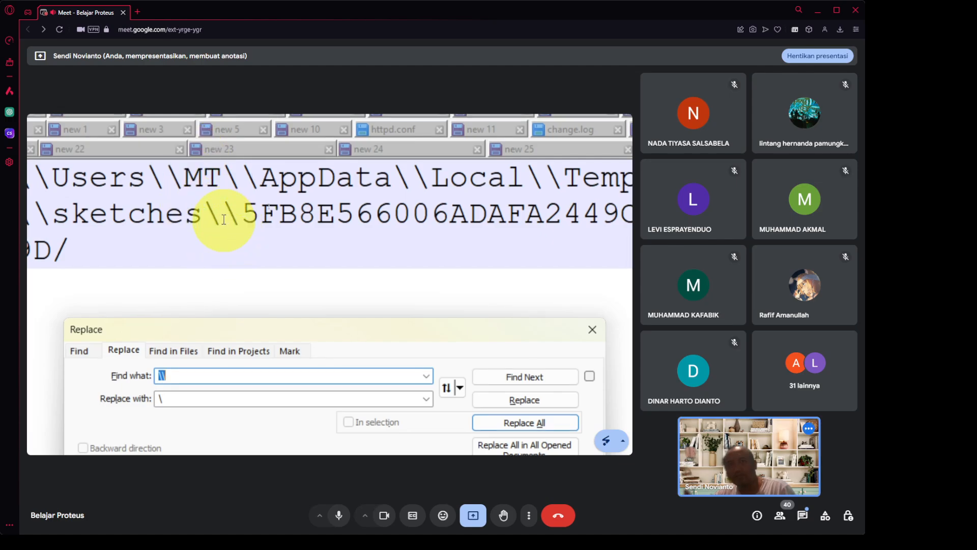
click(210, 374)
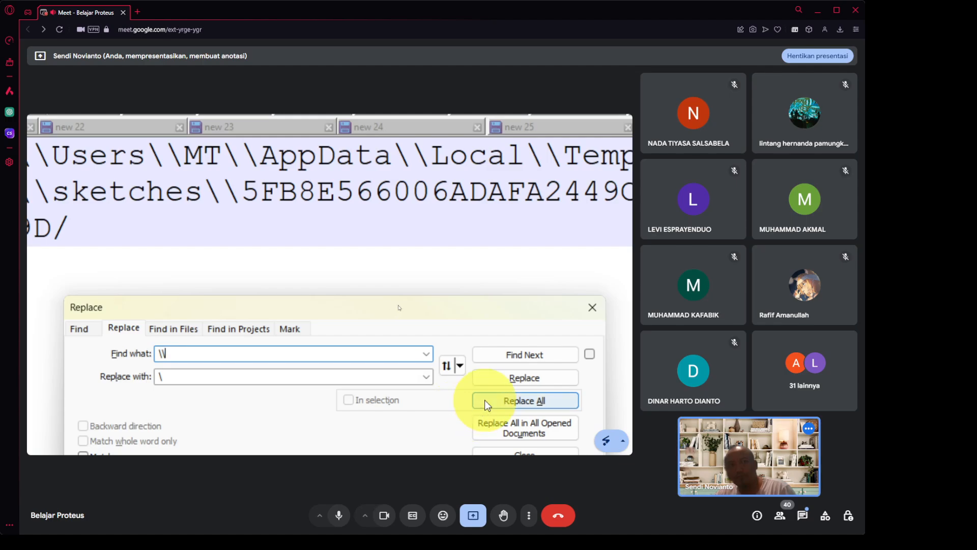
click(484, 399)
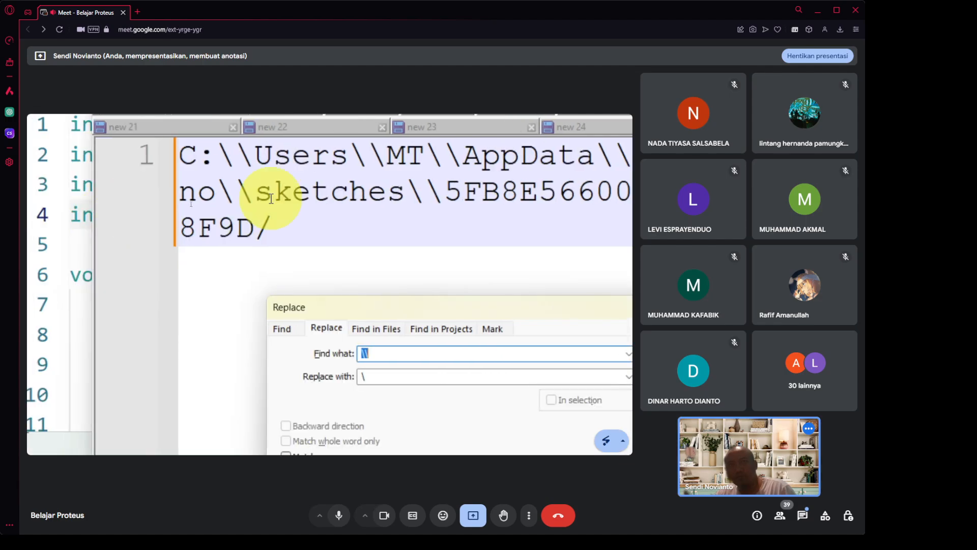
click(309, 215)
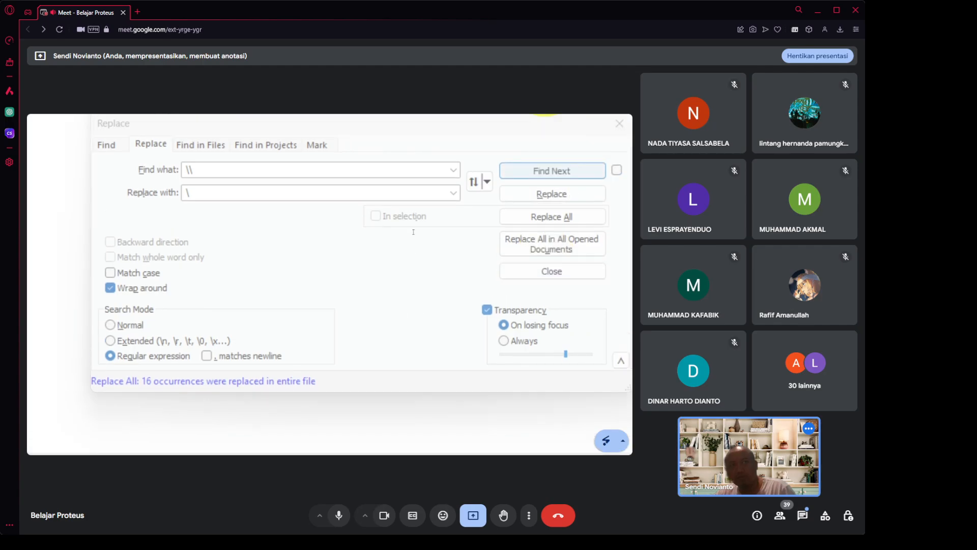
click(455, 222)
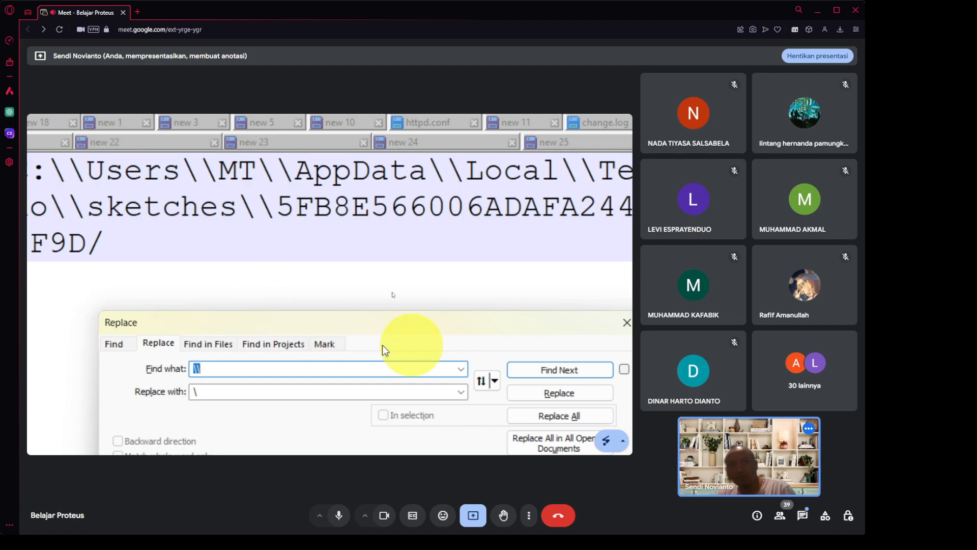
Search the path for \\ and triple-backslash matches, then close the Replace window.
click(553, 374)
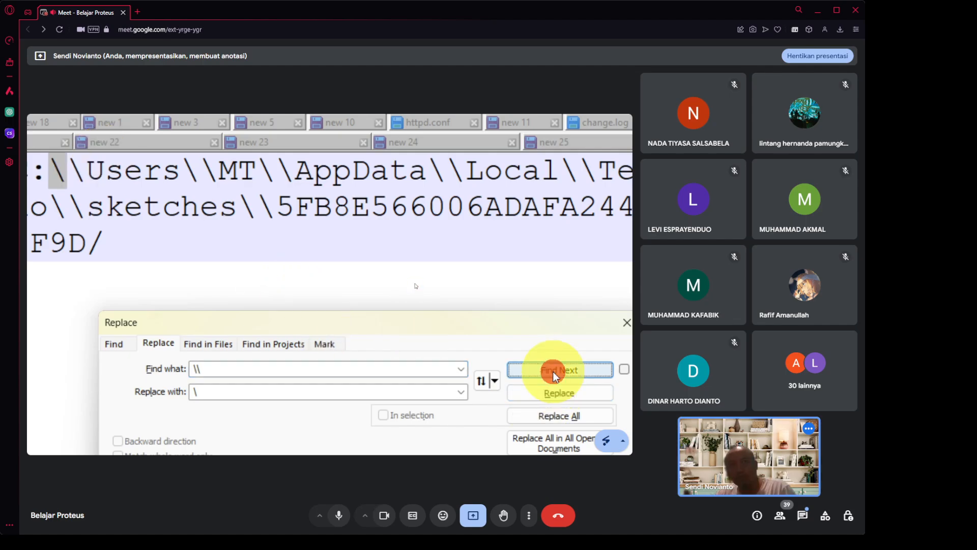
click(554, 374)
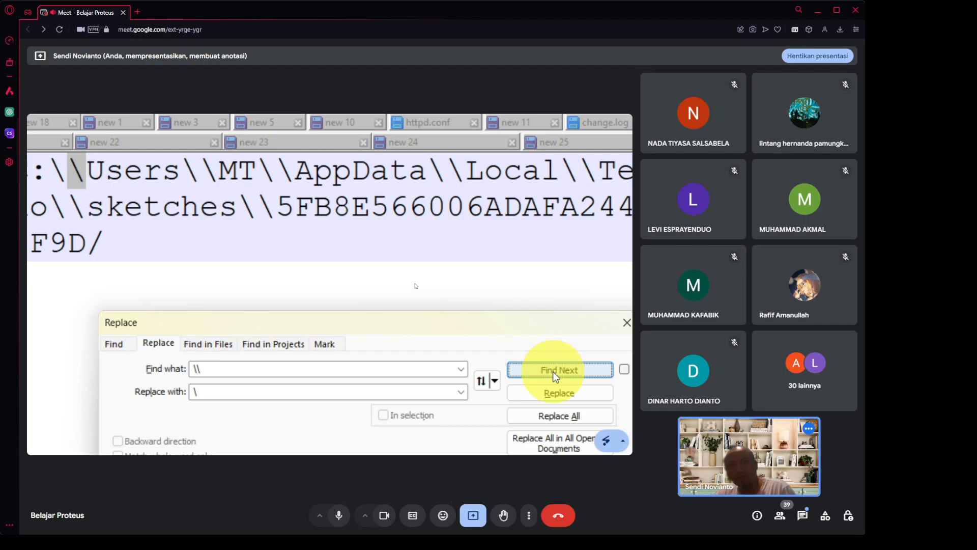
double_click(396, 370)
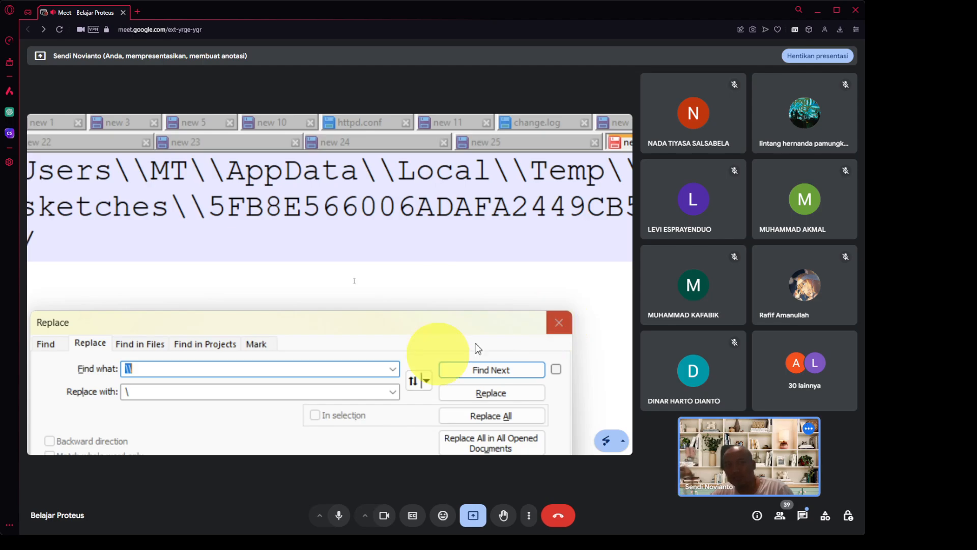
click(263, 366)
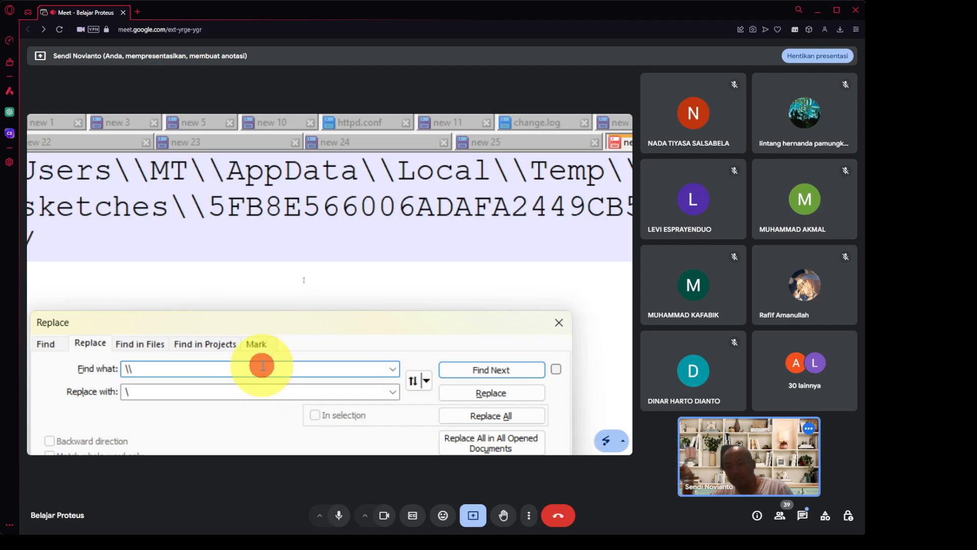
text(\)
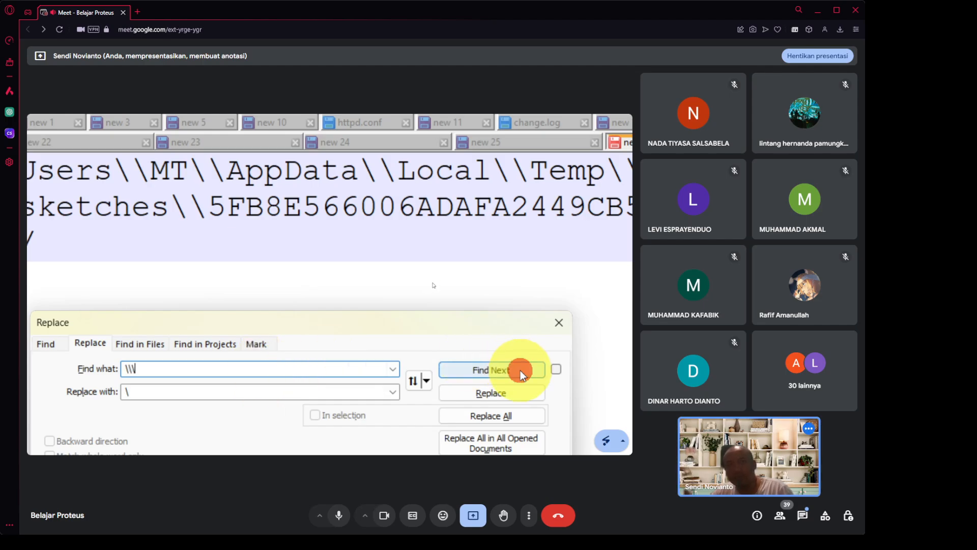
click(520, 370)
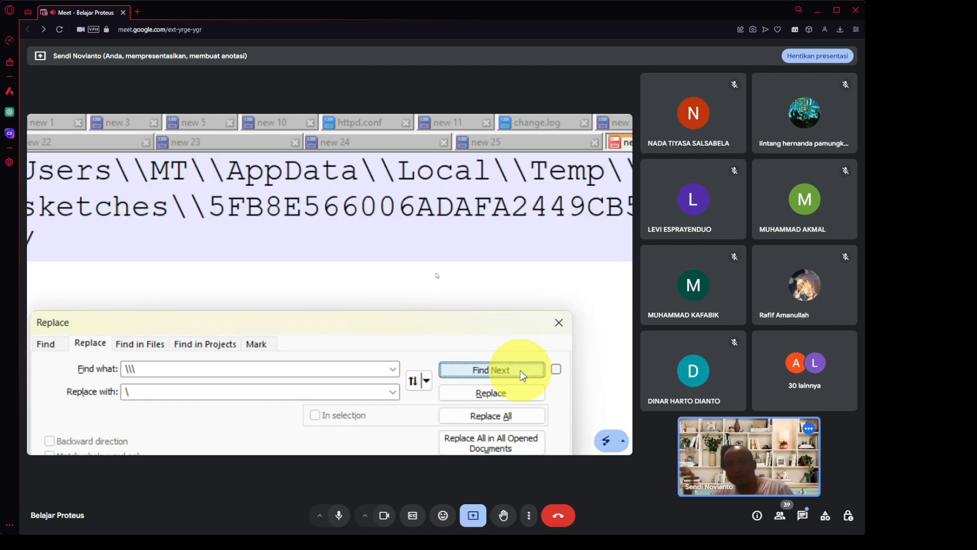
click(559, 322)
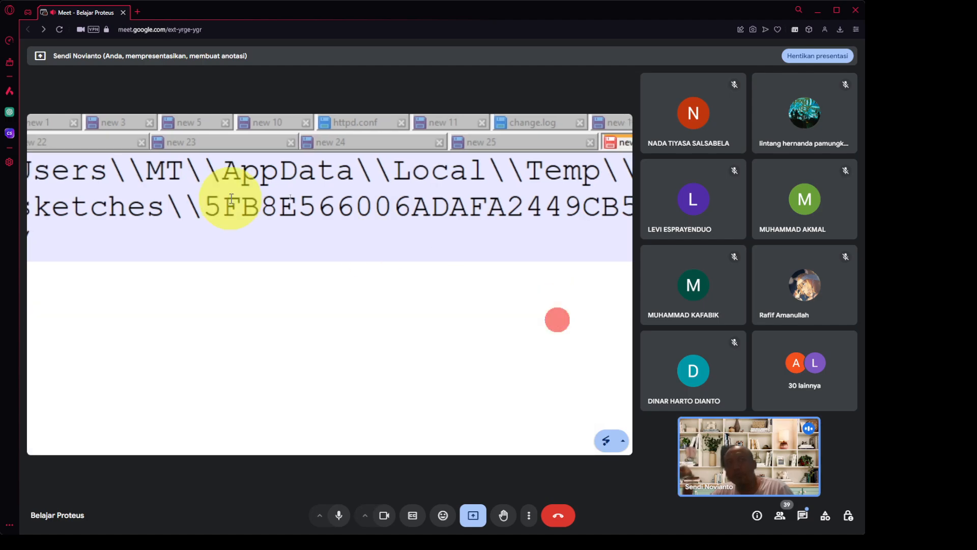
Delete the extra backslashes after C:, Users, the user folder, AppData and Local.
click(173, 170)
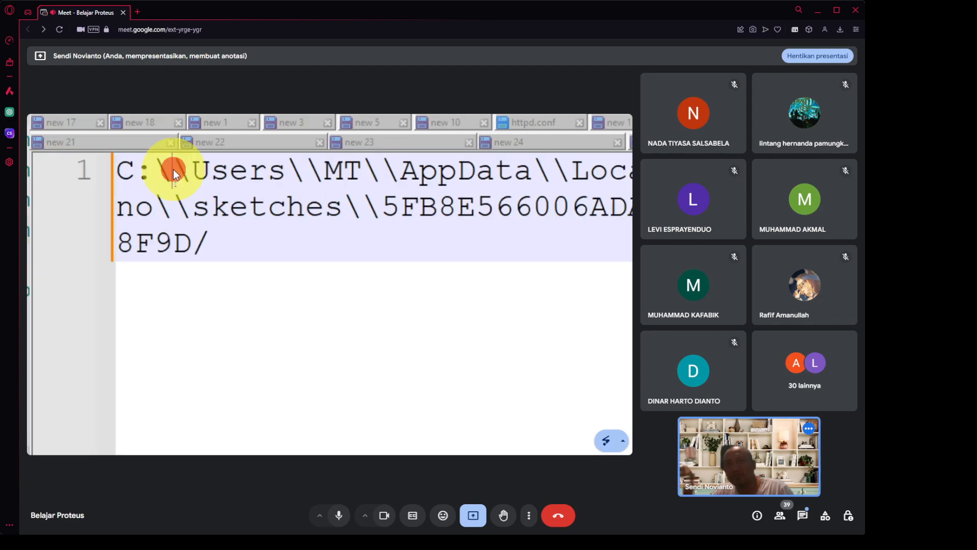
key(Delete)
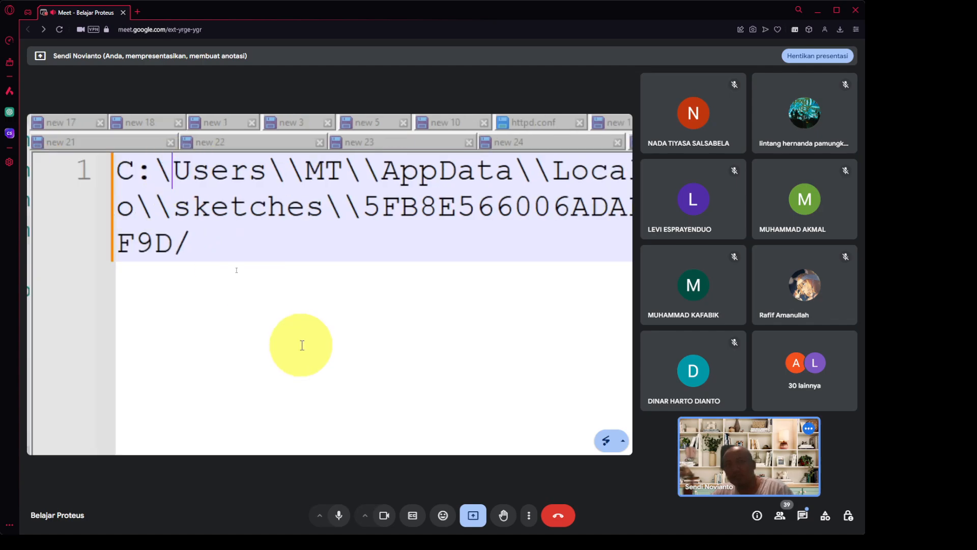
key(Right)
key(Right)
key(Right)
key(Right)
key(Right)
key(Right)
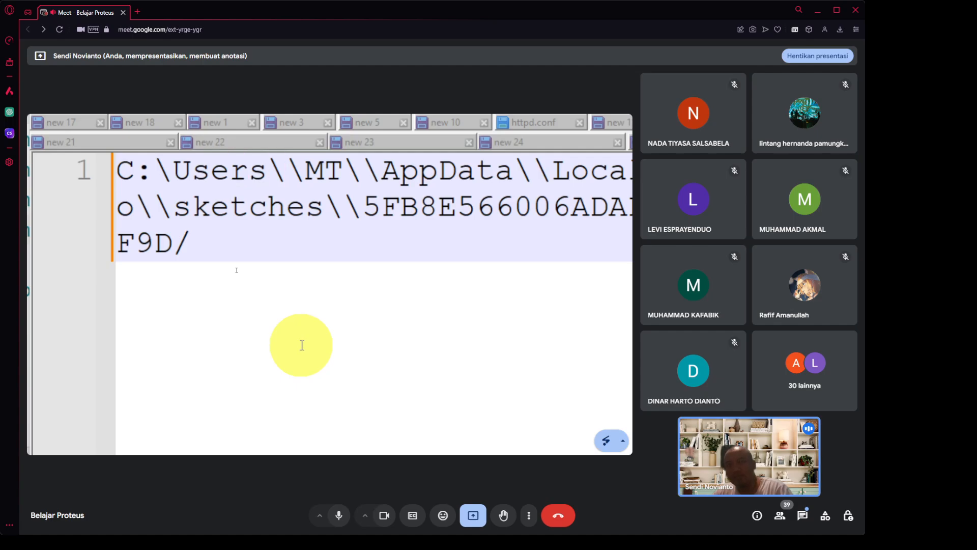
key(Delete)
key(Right)
key(Right)
key(Right)
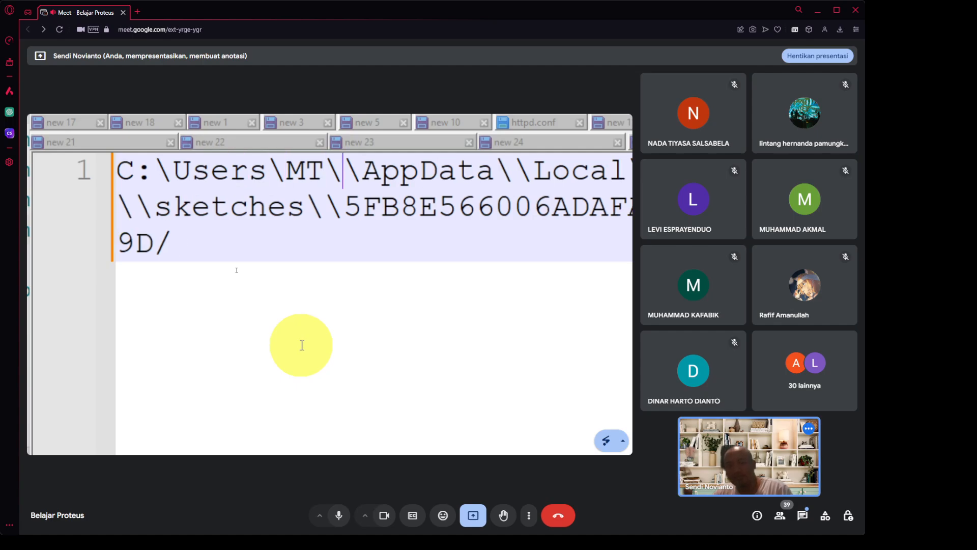
key(Delete)
key(Right)
key(Right)
key(Right)
key(Right)
key(Right)
key(Right)
key(Right)
key(Right)
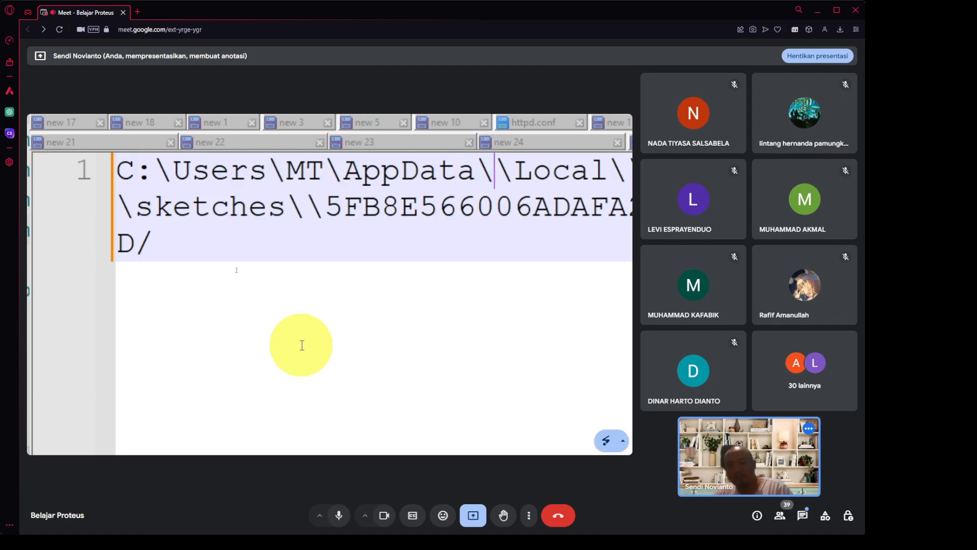
key(Delete)
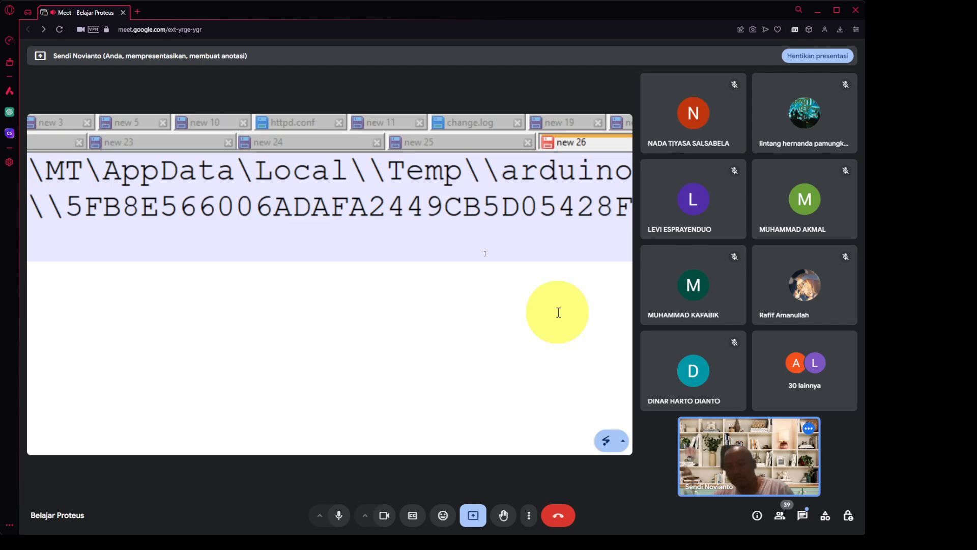
key(Delete)
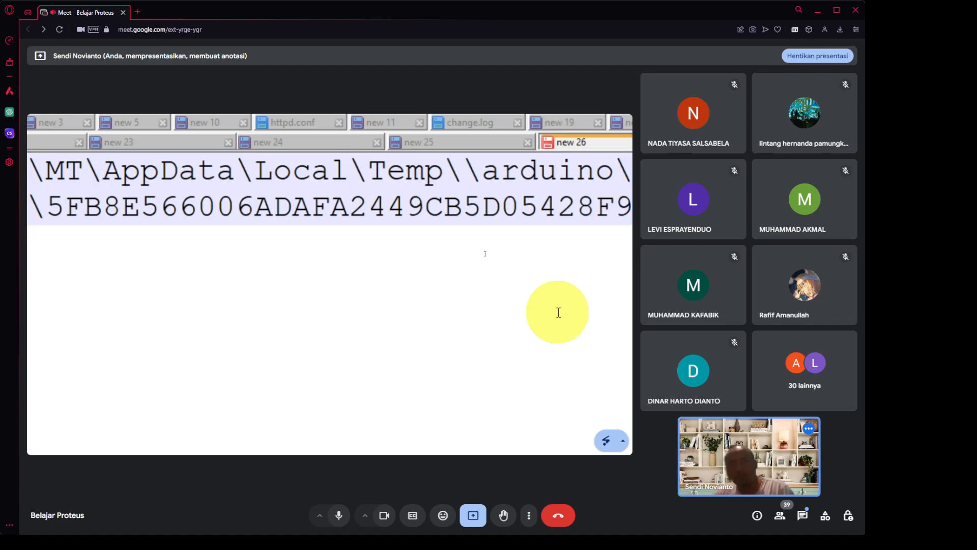
Delete the extra backslashes after Temp, arduino and sketches, select the cleaned path, and minimize Notepad++.
key(Right)
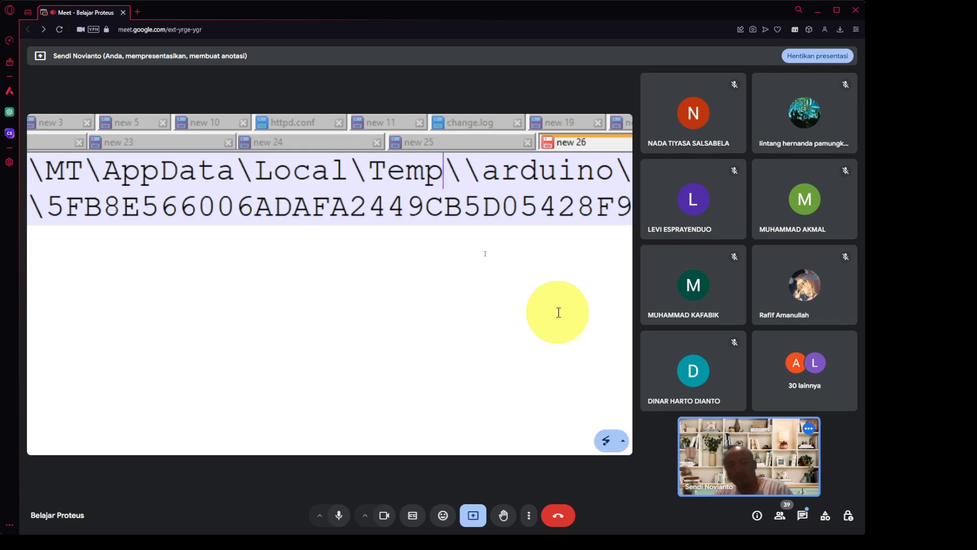
key(Delete)
key(Right)
key(Right)
key(Right)
key(Right)
key(Right)
key(Right)
key(Right)
key(Right)
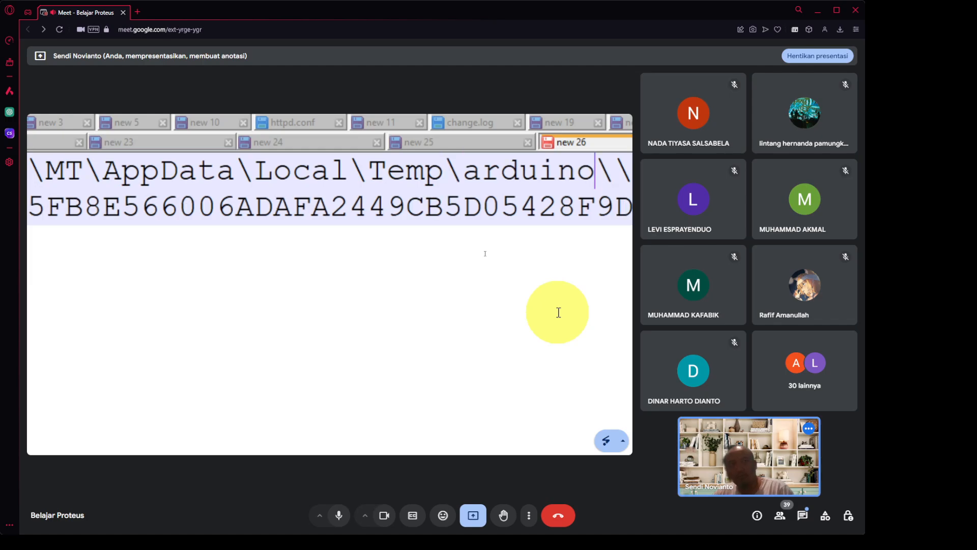
key(Delete)
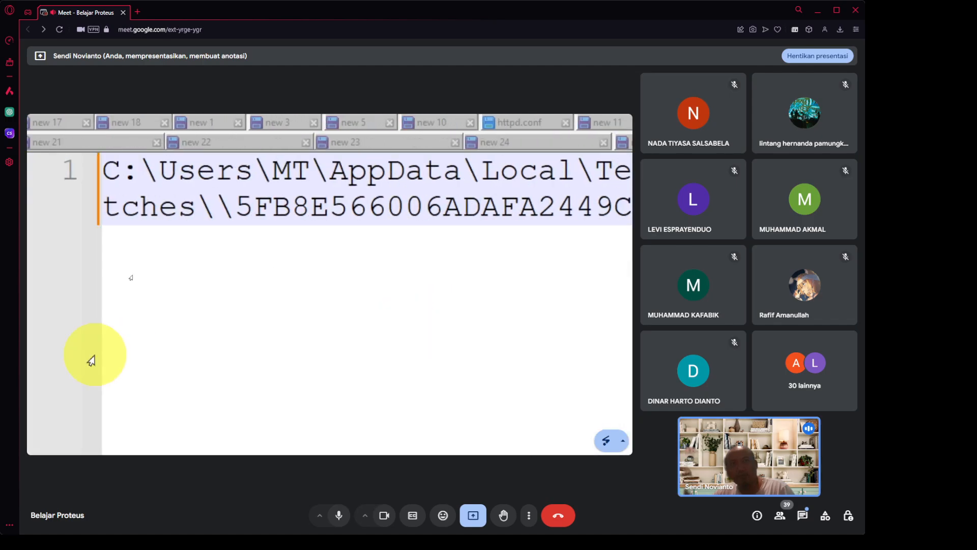
click(253, 216)
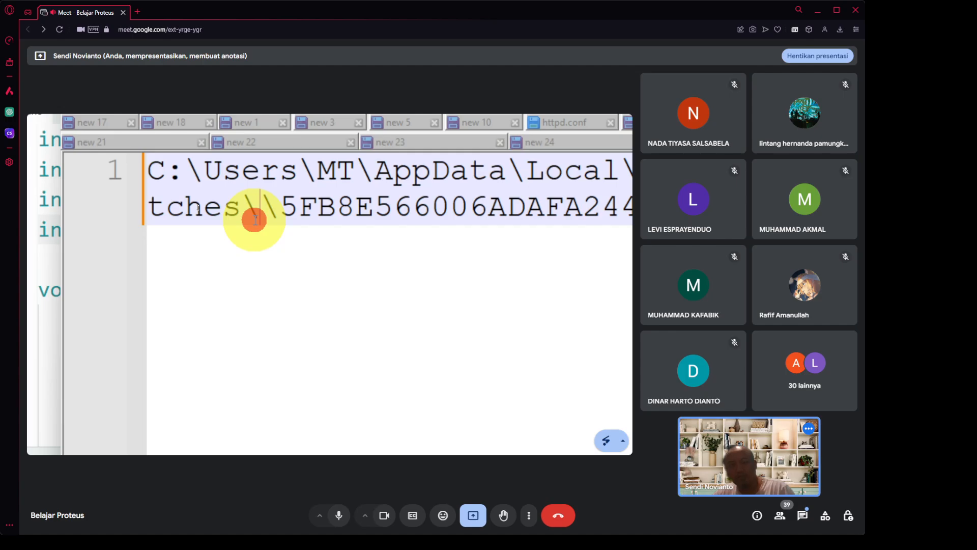
key(Delete)
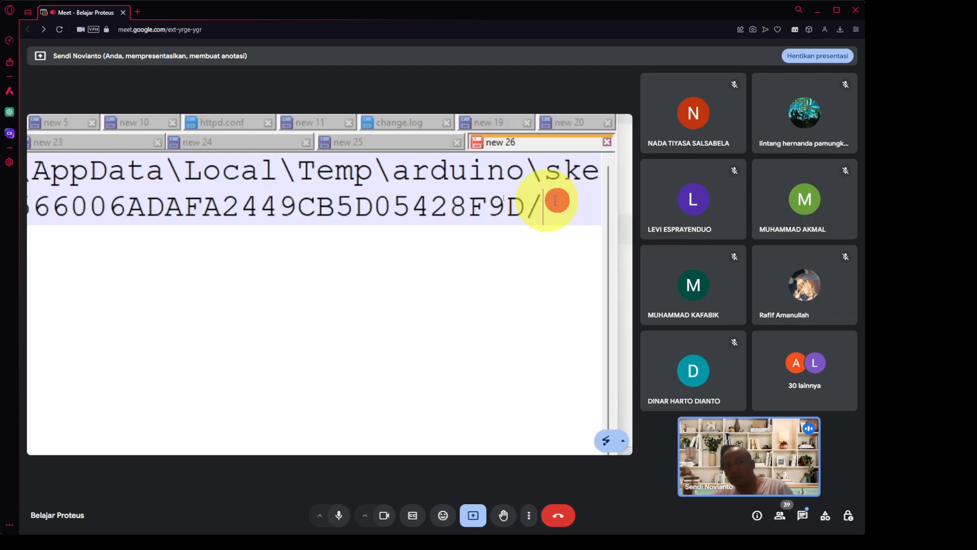
drag(557, 200, 98, 157)
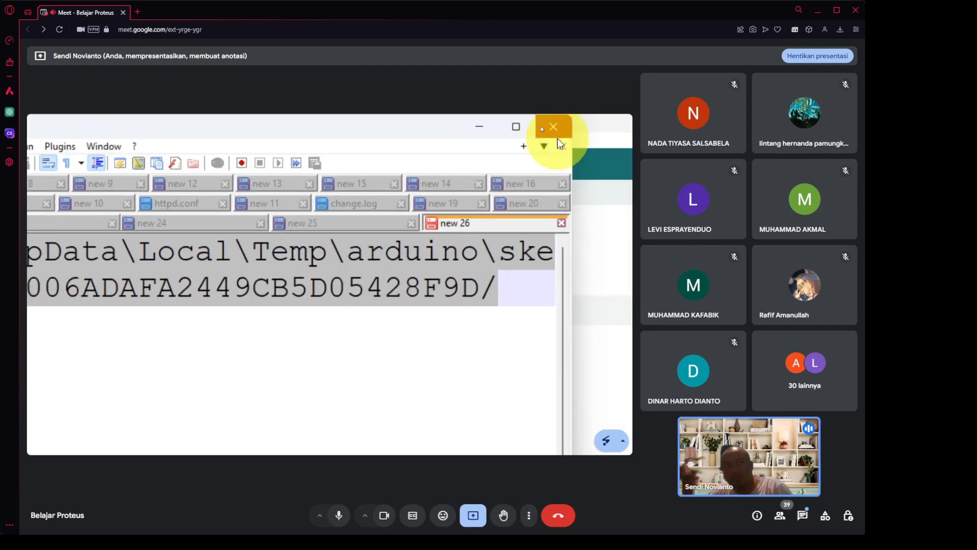
click(489, 129)
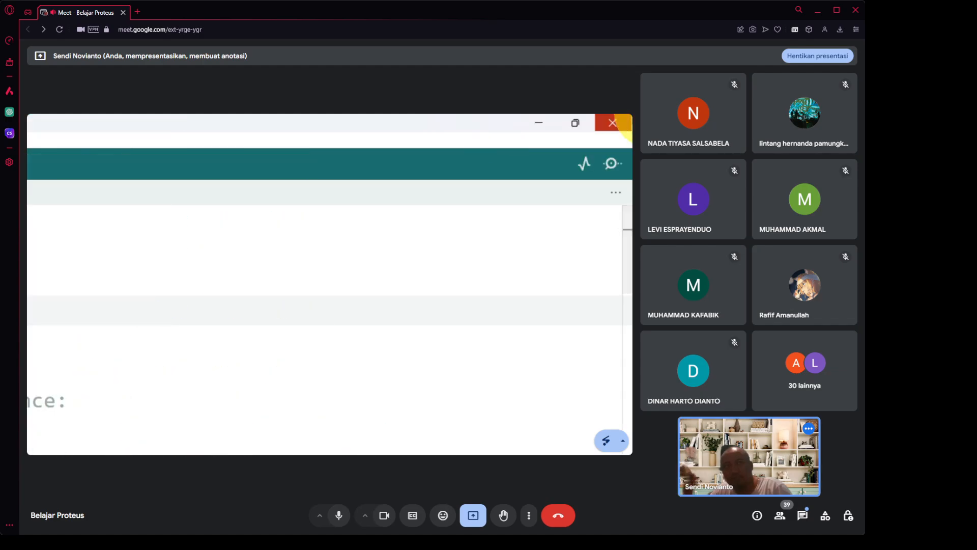
Minimize the Arduino IDE and select the Arduino UNO component on the Proteus schematic.
click(535, 128)
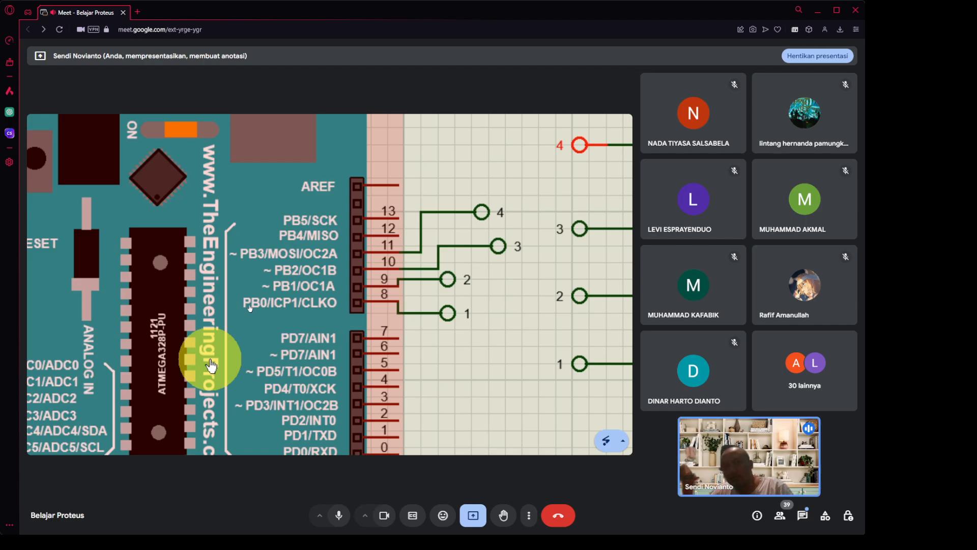
click(211, 365)
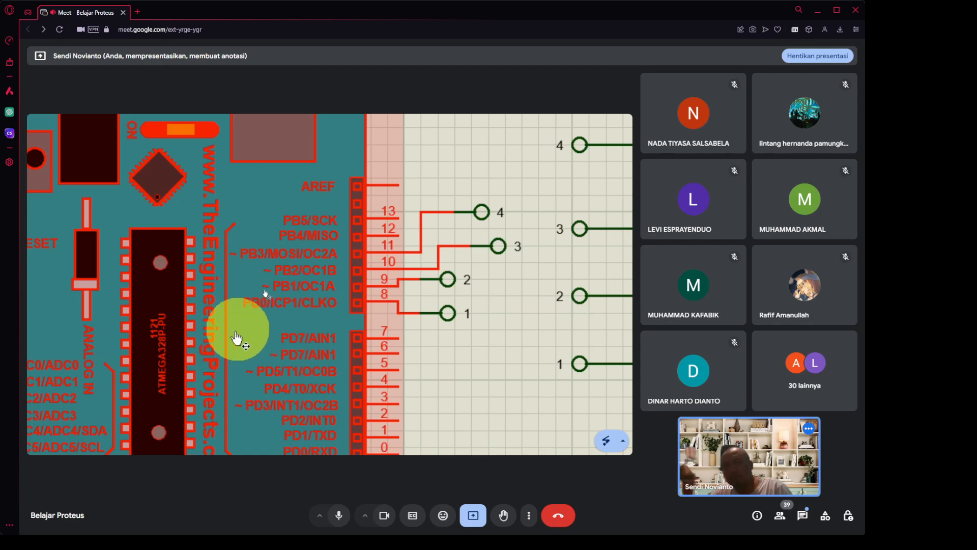
key(super+Escape)
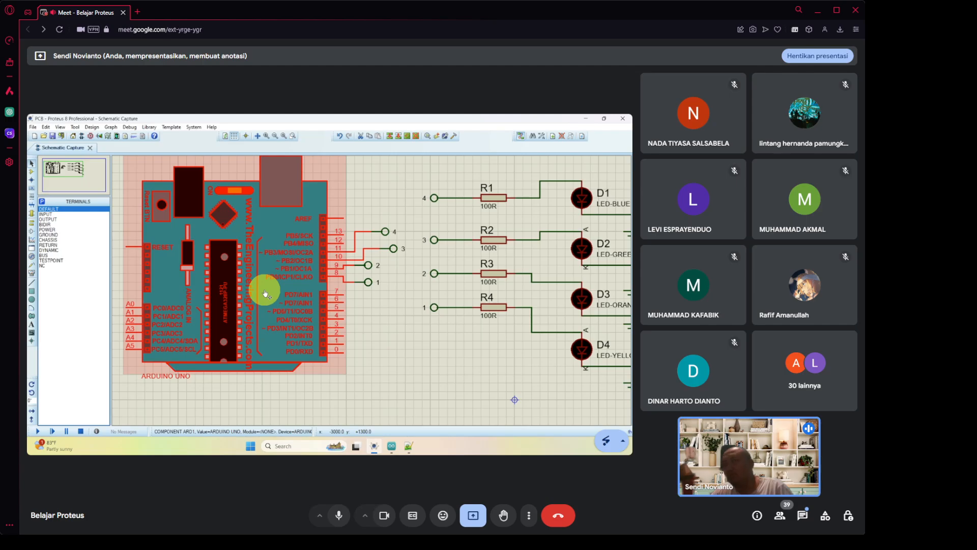
click(272, 233)
Open the Arduino UNO's Edit Component dialog and browse for its Program File.
click(271, 232)
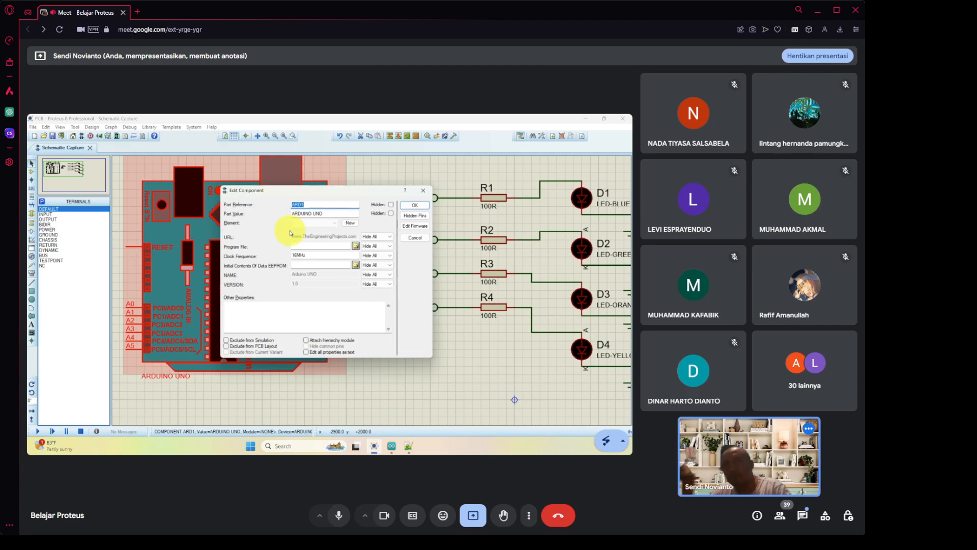
key(ctrl+1)
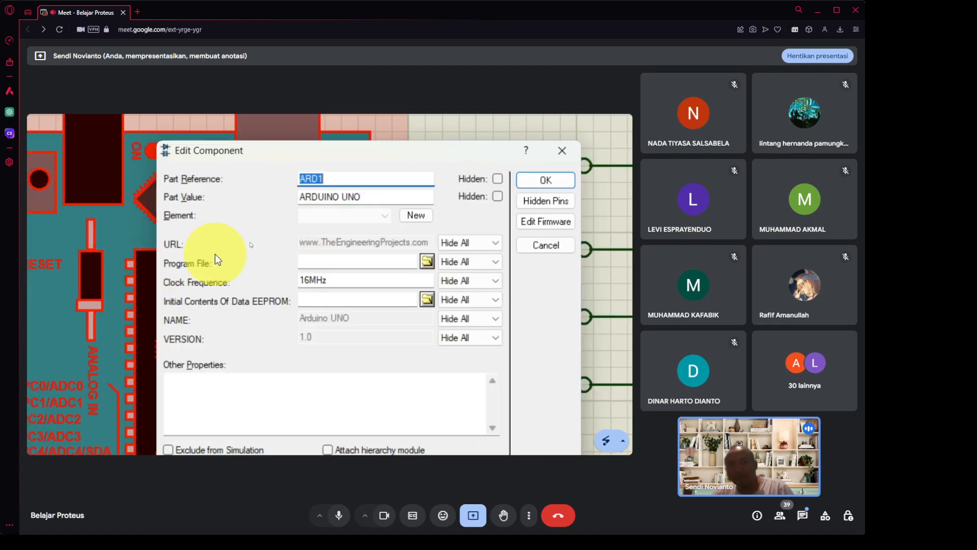
click(428, 261)
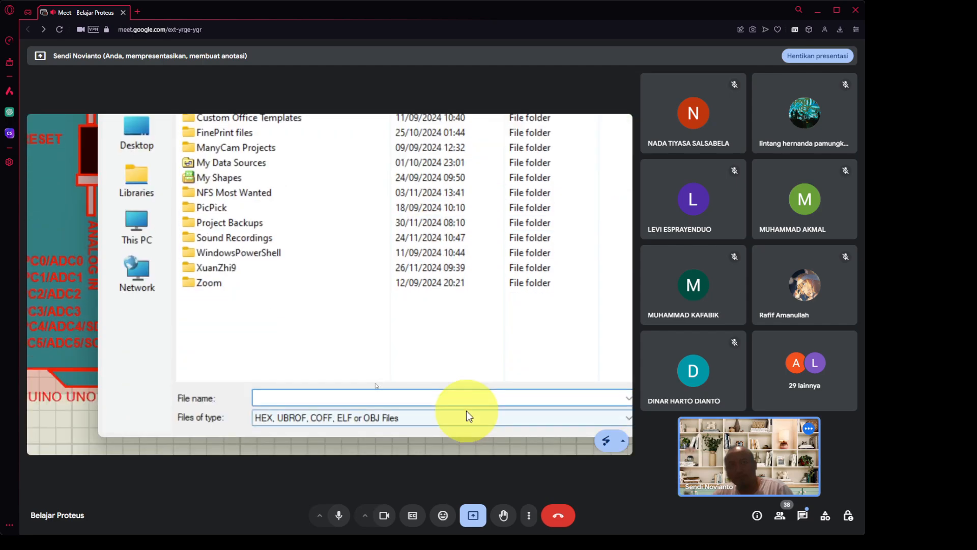
Paste the build folder path into File name, remove the trailing slash, and open the folder.
text(C:\Users\MT\AppData\Local\Temp\arduino\sketches\5FB8E566006ADAFA2449CB5D05428F9D\)
double_click(440, 399)
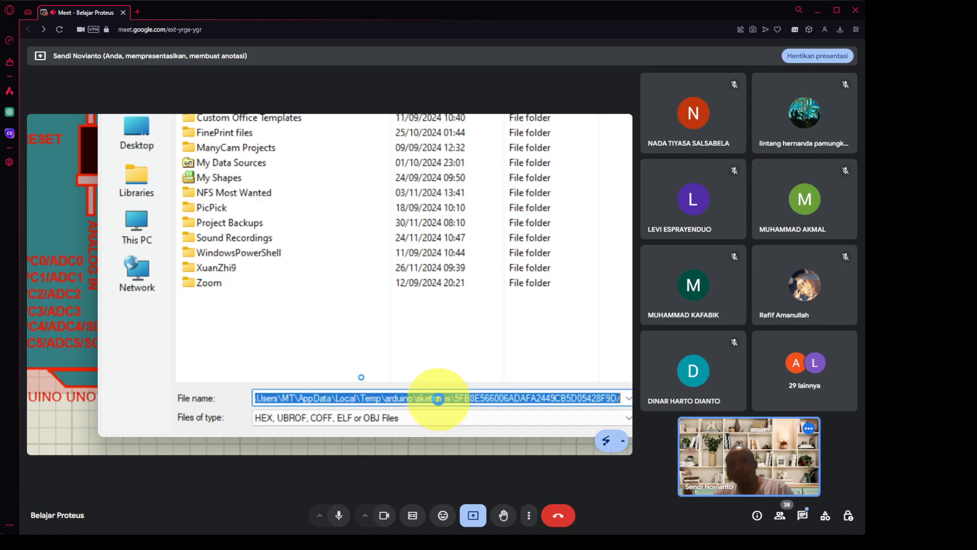
key(Return)
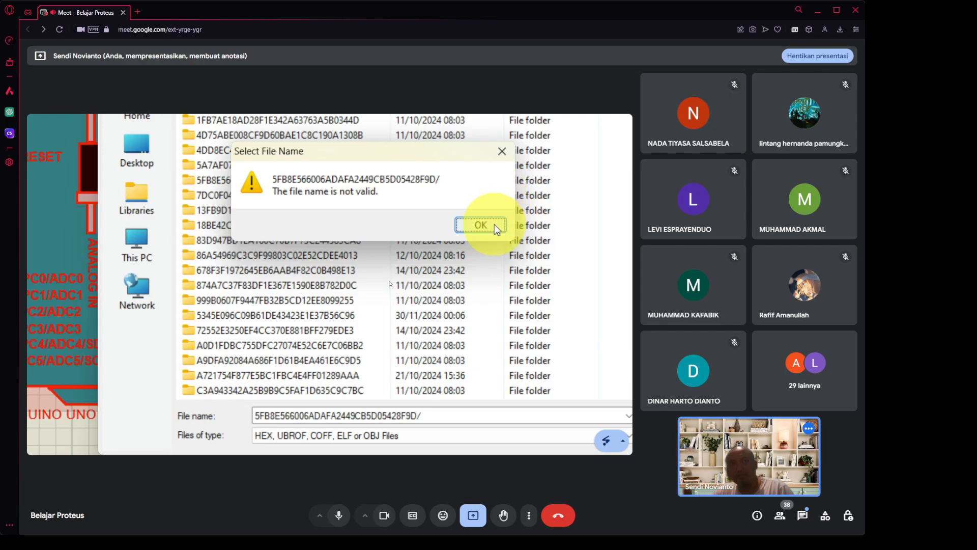
click(494, 225)
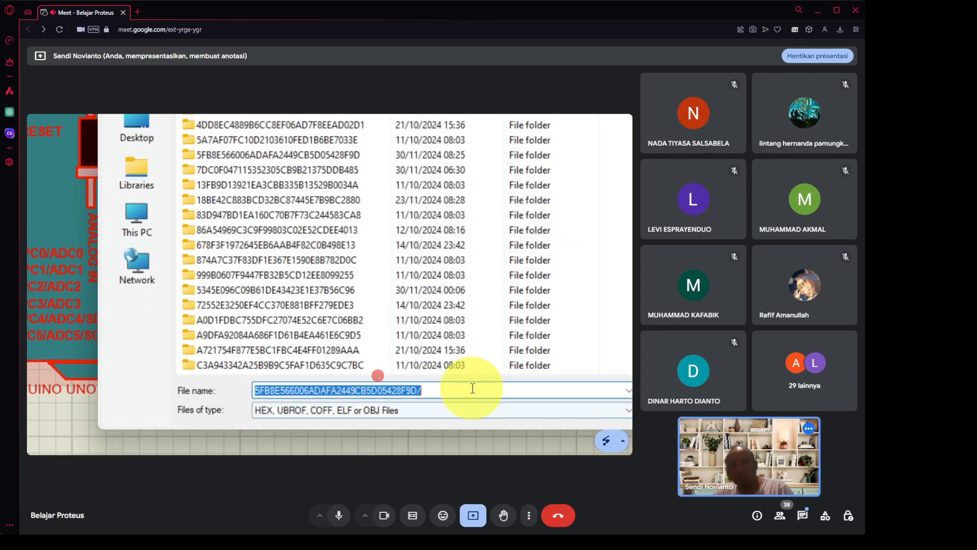
click(472, 388)
key(BackSpace)
key(Return)
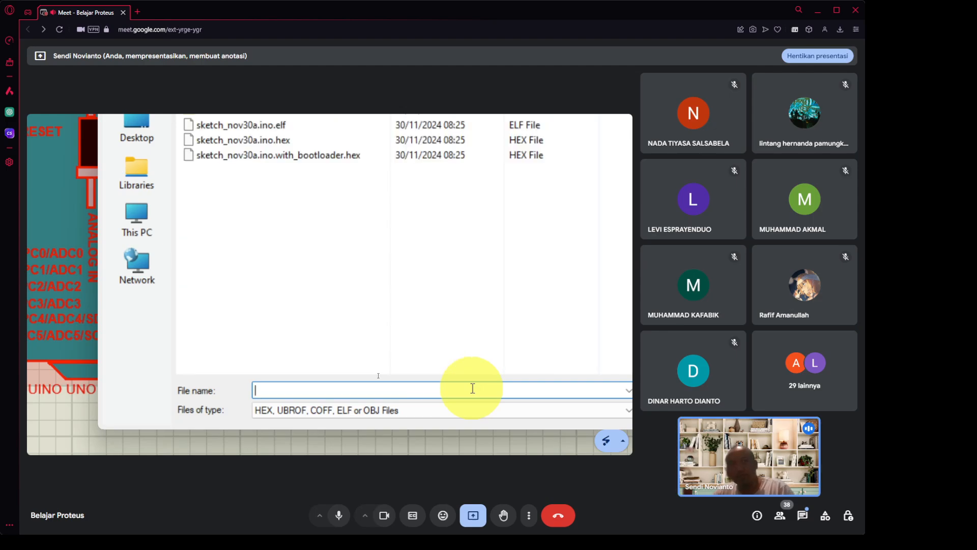
text(C:\Users\MT\AppData\Local\Temp\arduino\sketches\5FB1E566006ADAFA2449CB5D05428F9D/)
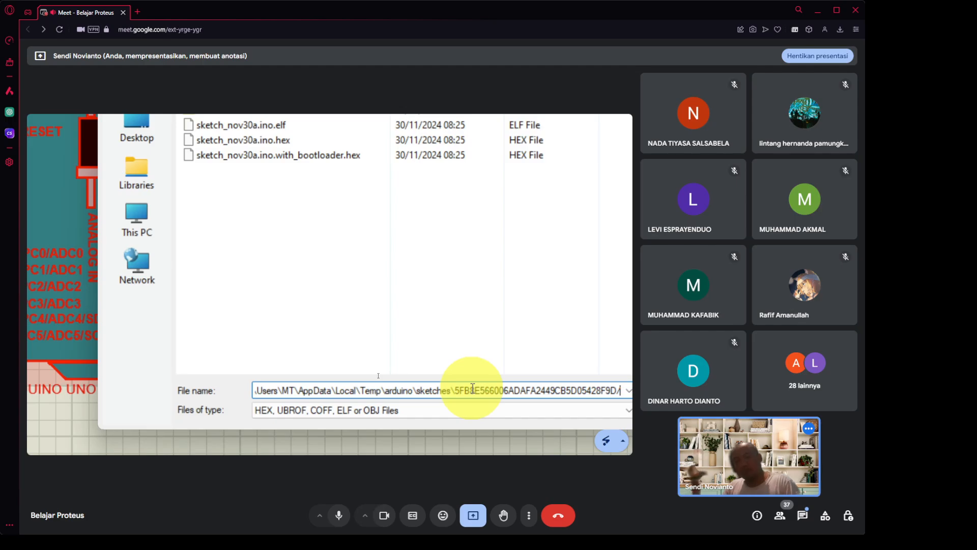
Load sketch_nov30a.ino.hex from the build folder as the Arduino UNO's program file and confirm.
key(Return)
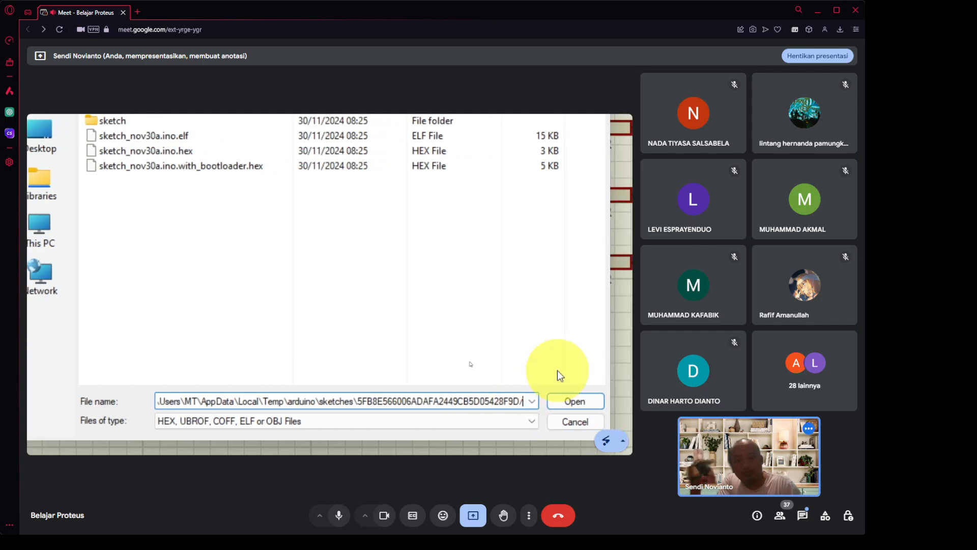
key(BackSpace)
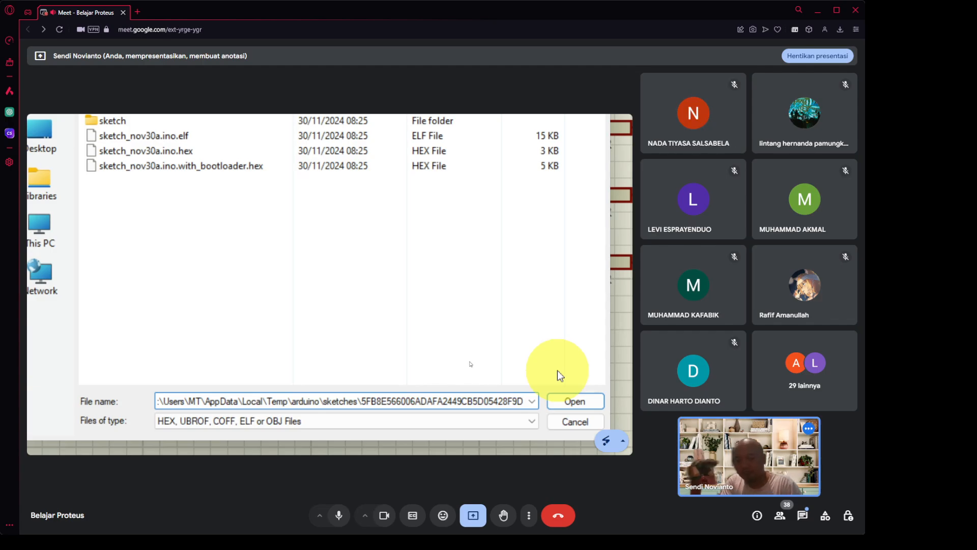
key(ctrl+a)
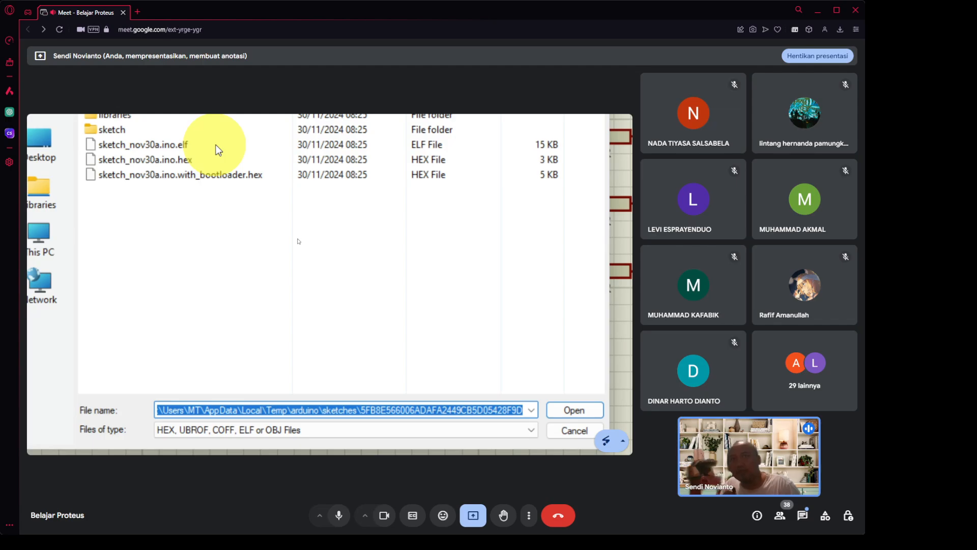
click(203, 159)
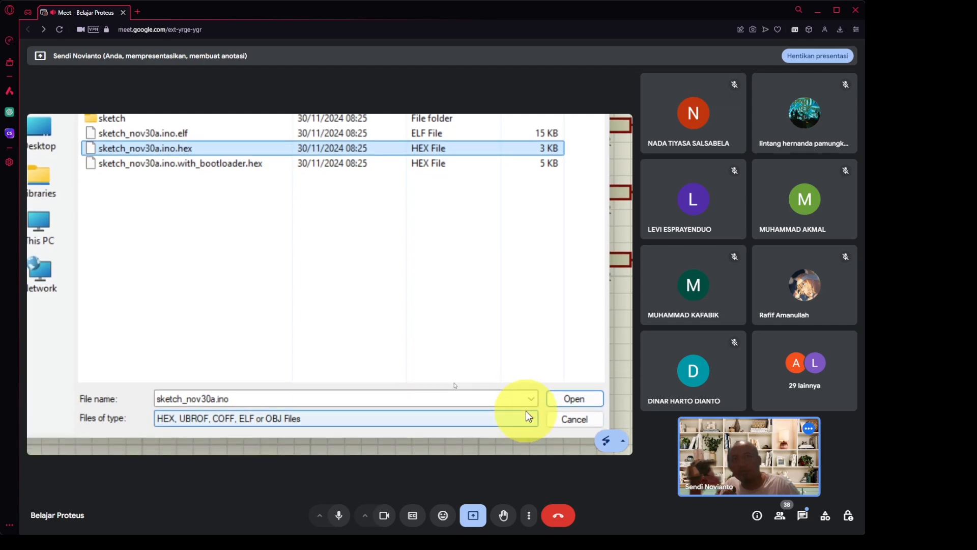
click(557, 401)
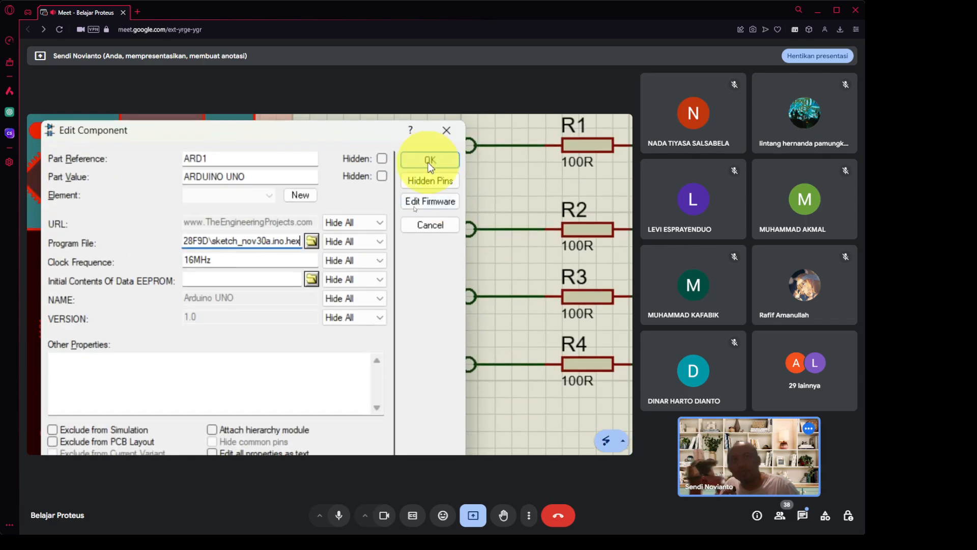
click(429, 162)
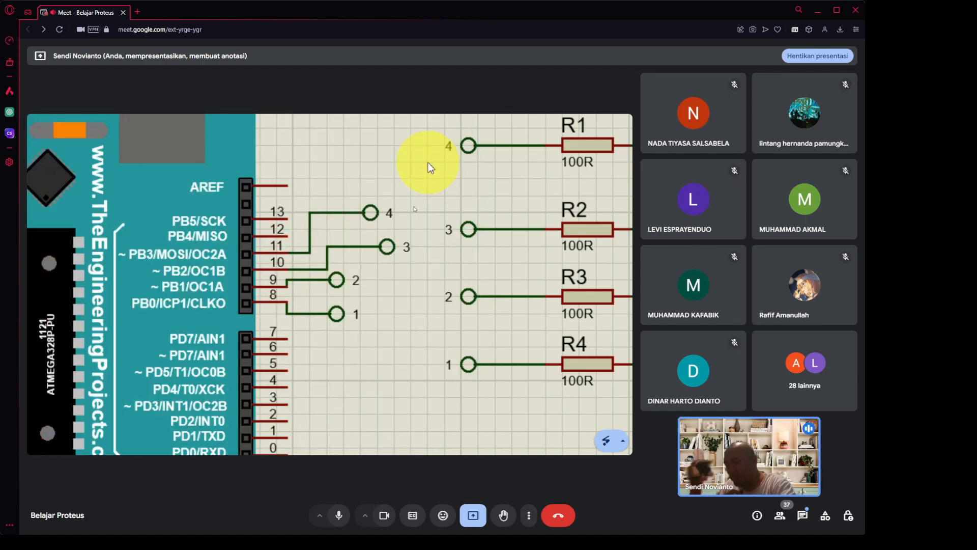
Run the simulation so the hex firmware switches the LEDs on in turn.
key(ctrl+4)
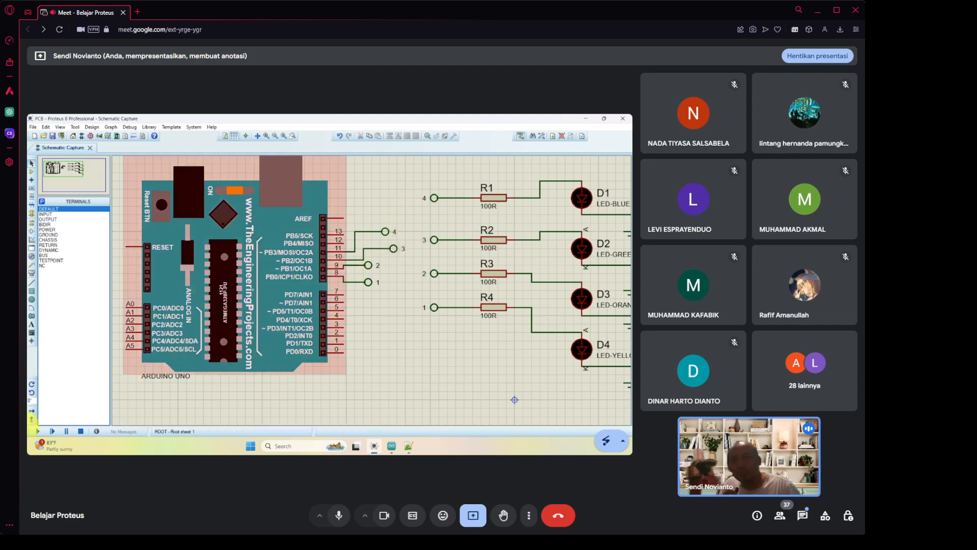
click(41, 430)
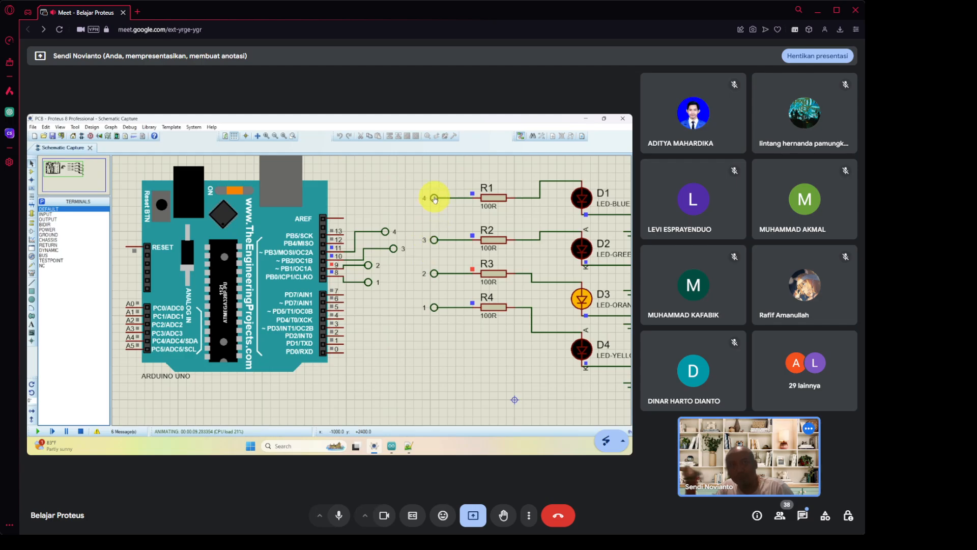
Reset the simulated Arduino and recentre the view on the four cycling LEDs.
click(166, 246)
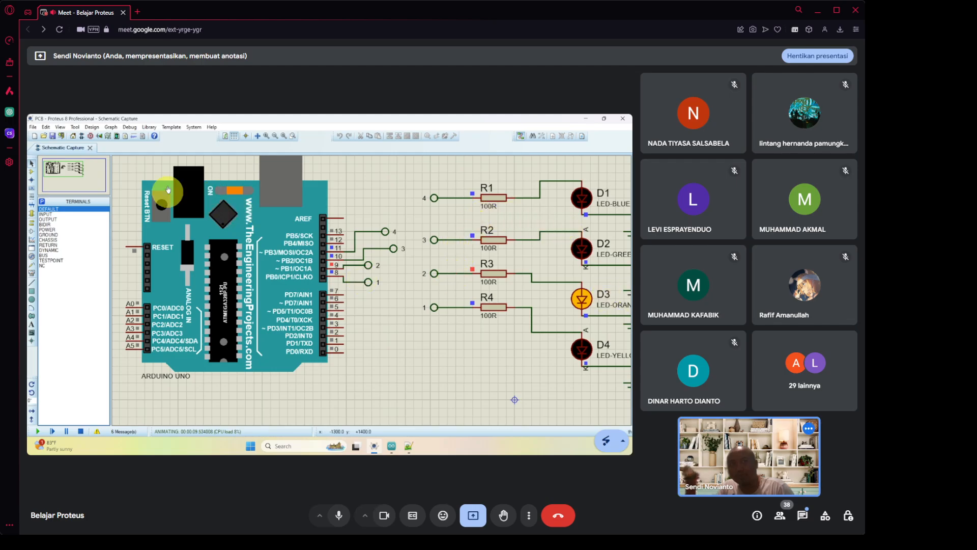
click(73, 174)
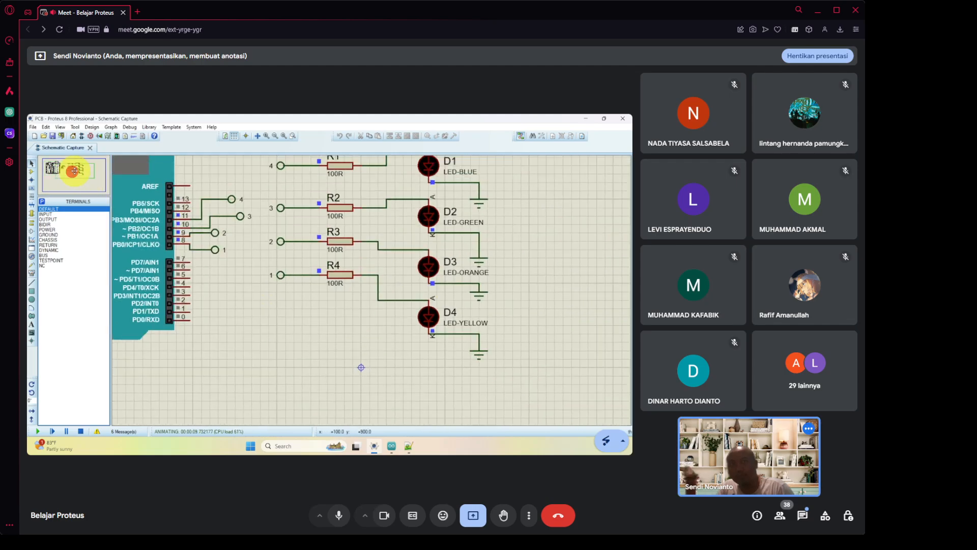
click(76, 172)
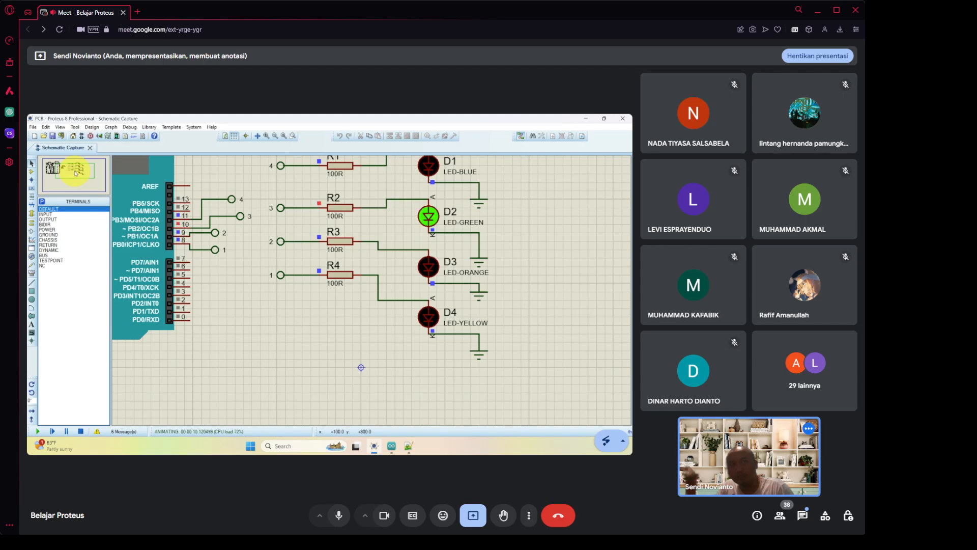
click(74, 171)
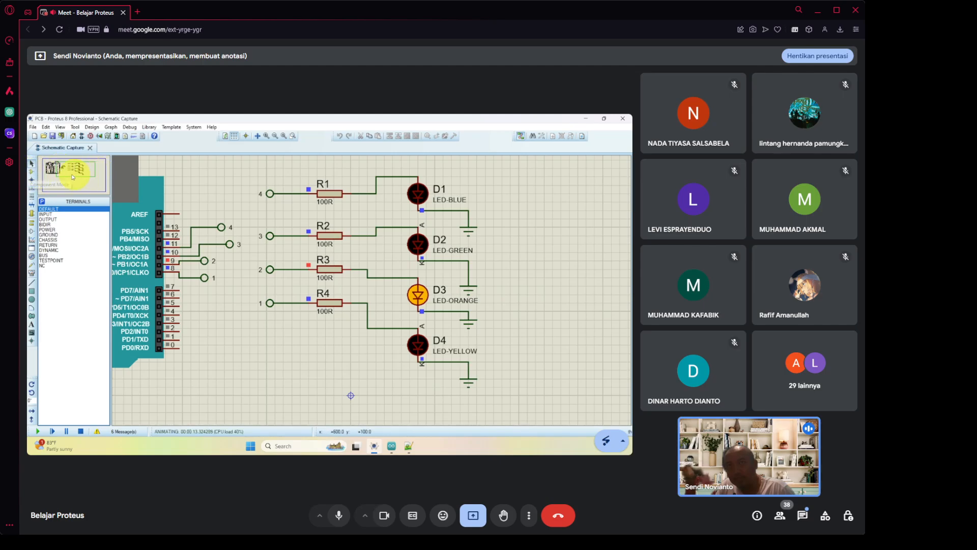
Switch to Component mode and open the library part search window.
click(34, 173)
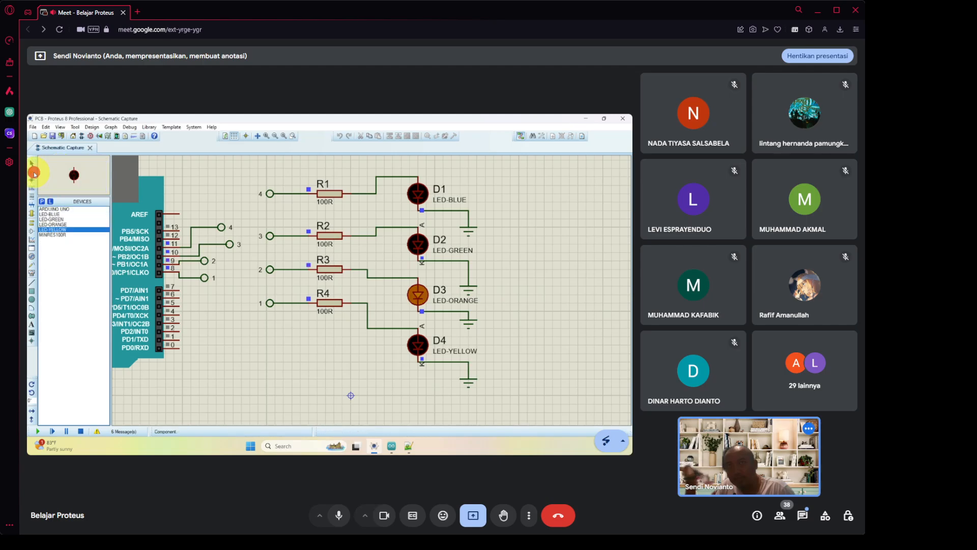
click(42, 202)
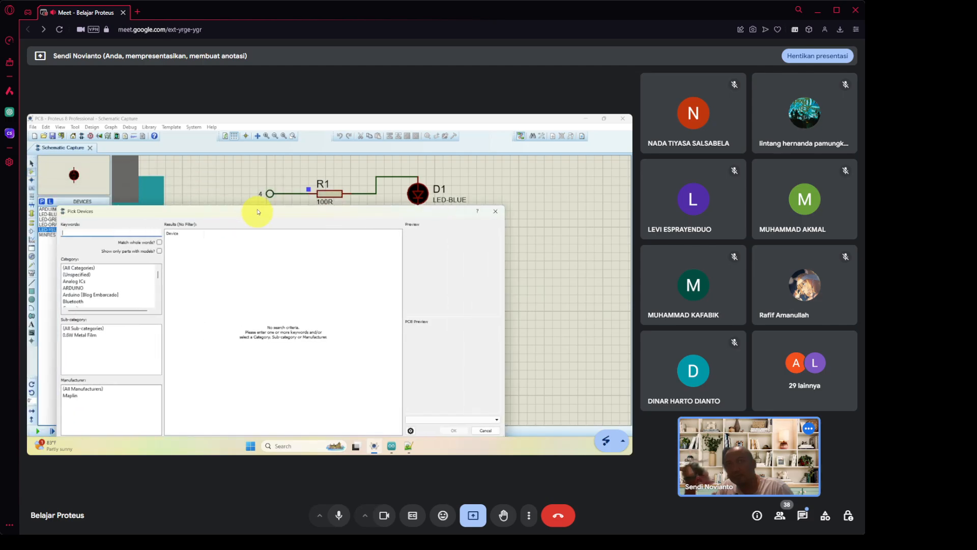
drag(283, 177, 289, 176)
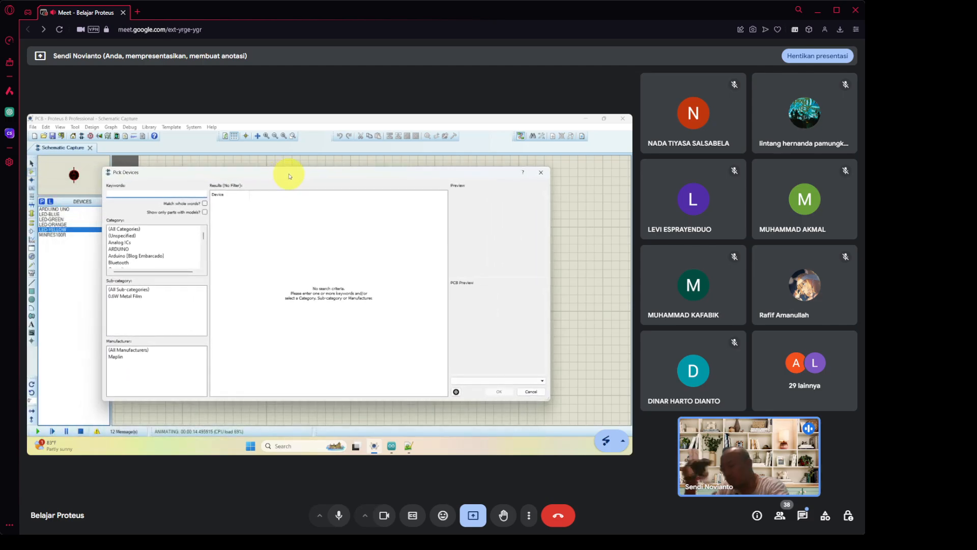
key(super+plus)
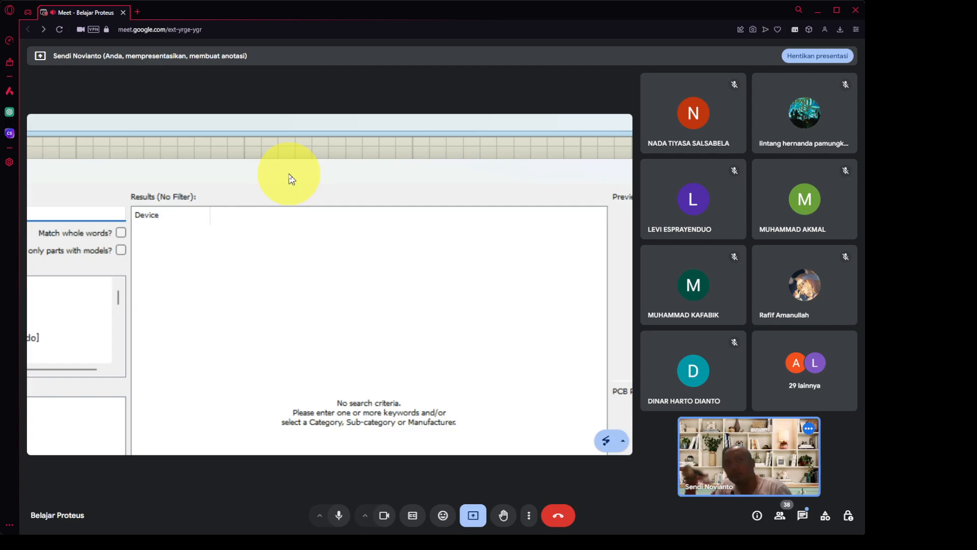
key(super+minus)
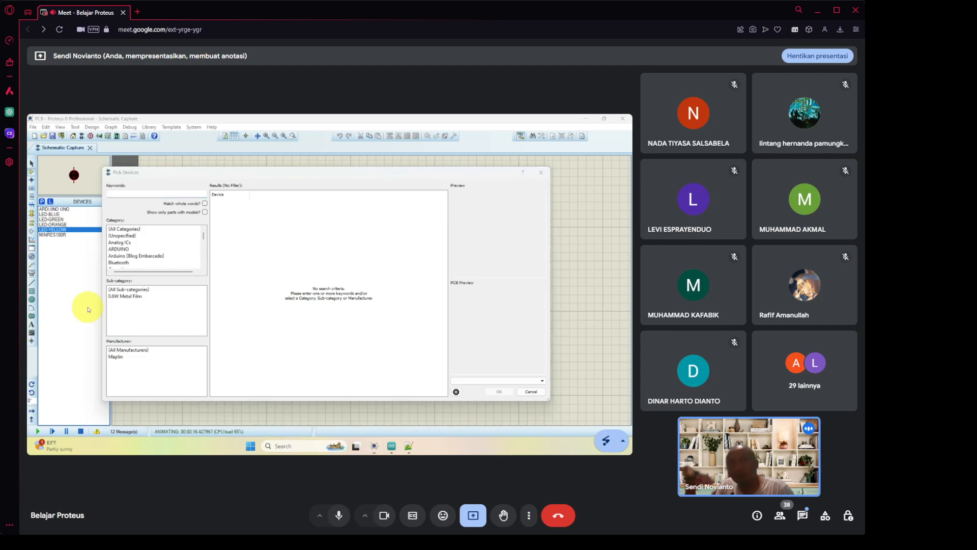
click(230, 178)
key(super+plus)
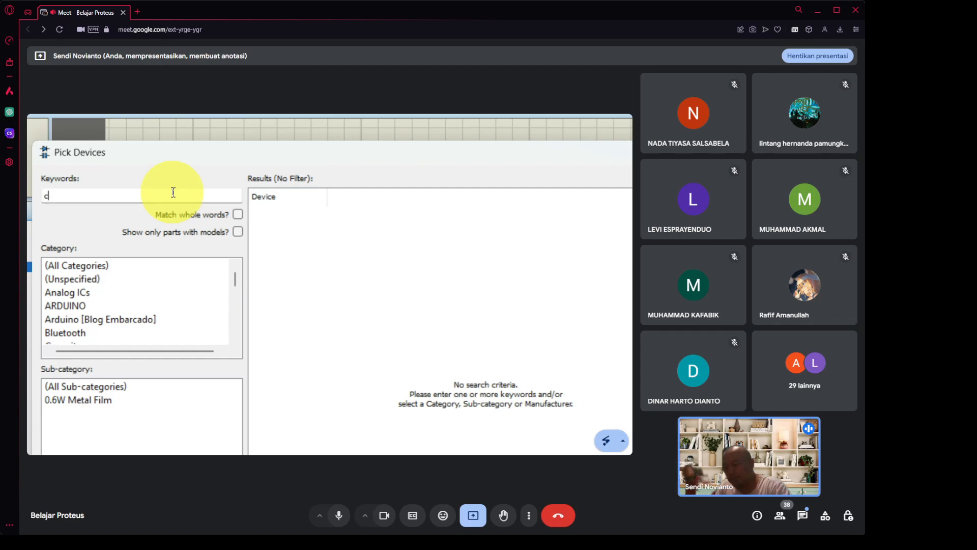
Search 'conn-' and add the CONN-H5 five-pin header to the device list.
text(con)
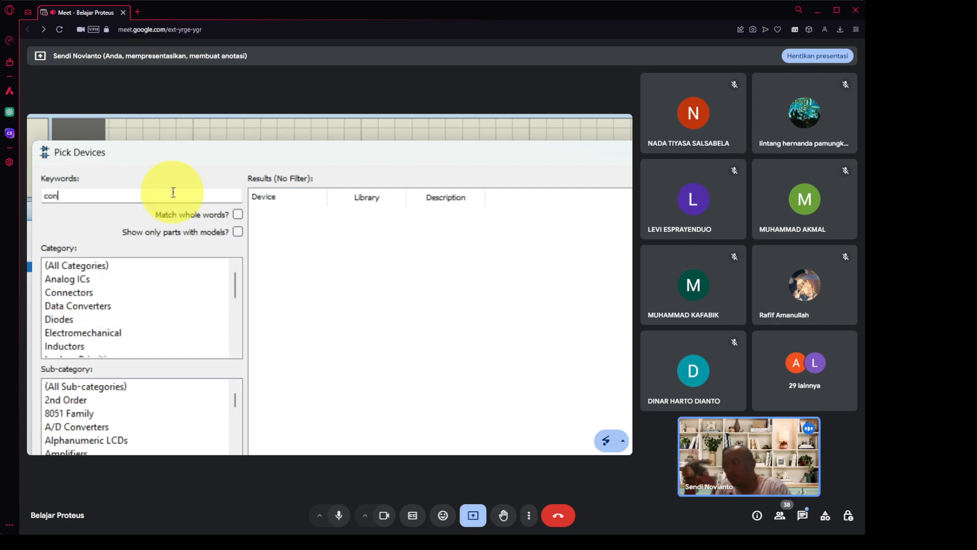
text(n-)
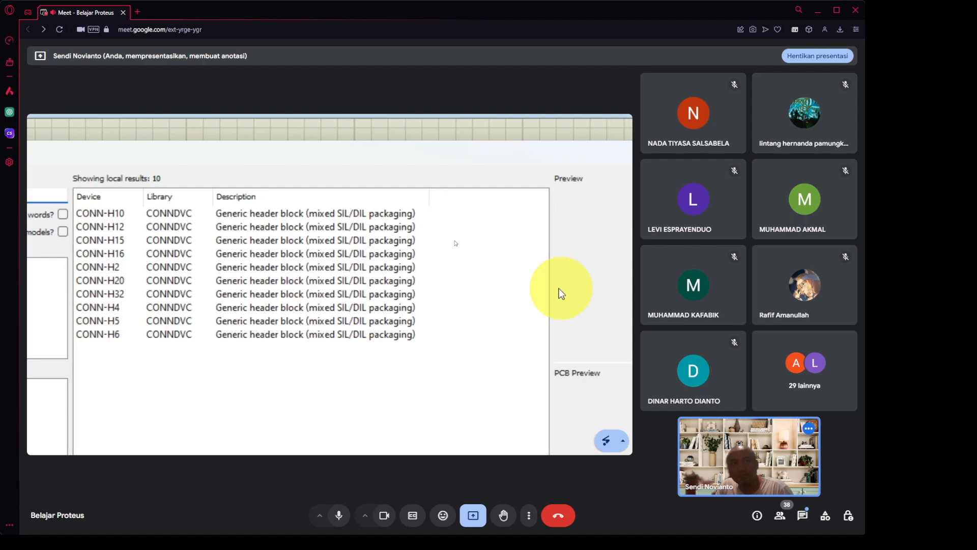
click(240, 321)
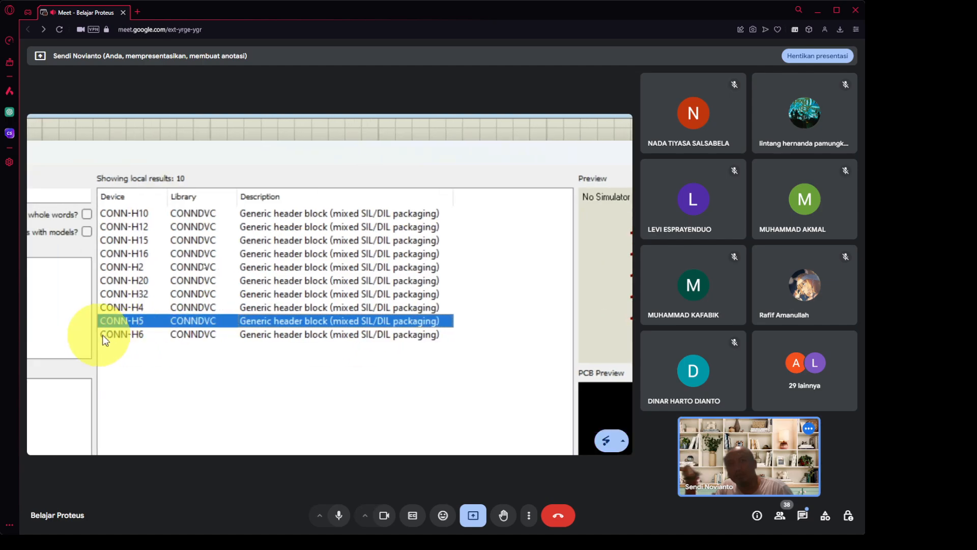
double_click(165, 323)
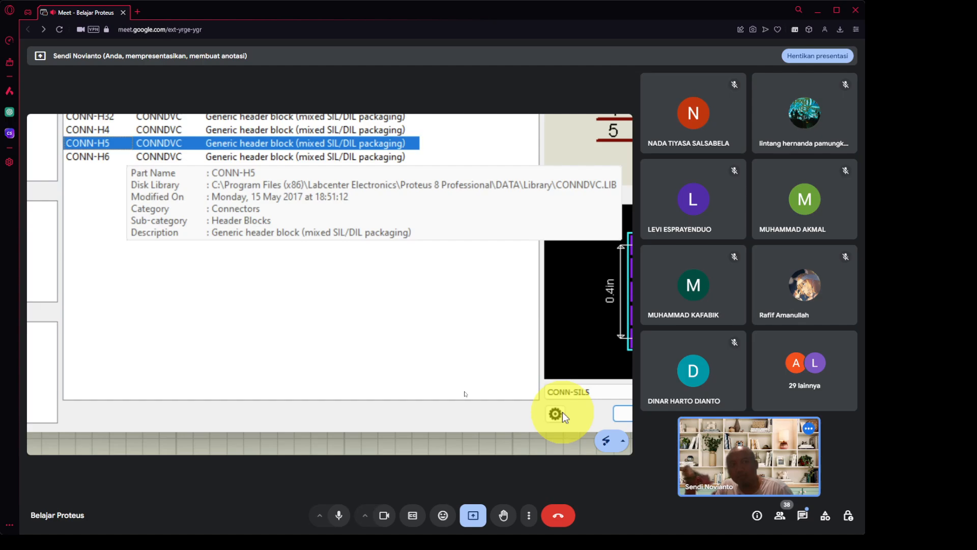
click(560, 410)
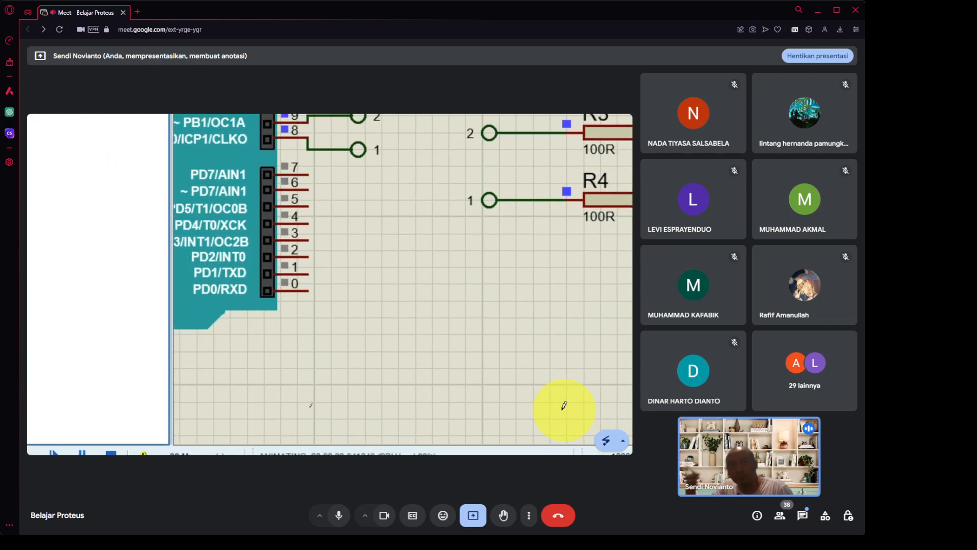
Stop the running simulation and drop CONN-H5 below the resistor terminals as J1.
click(400, 347)
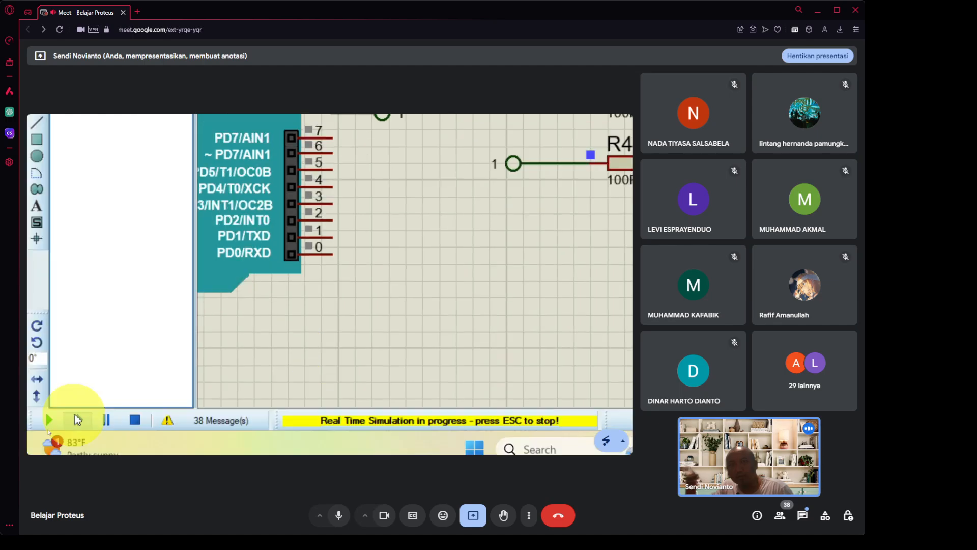
click(136, 410)
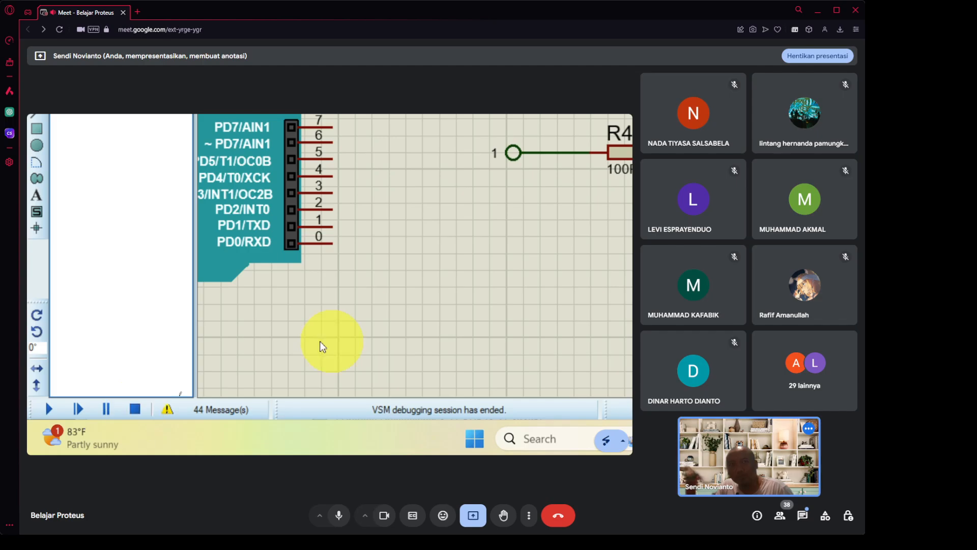
click(502, 232)
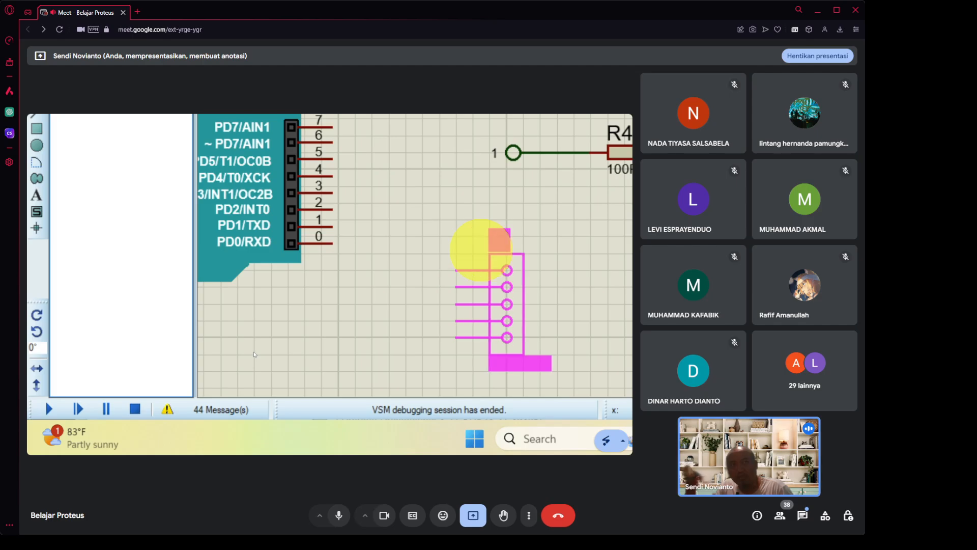
click(481, 246)
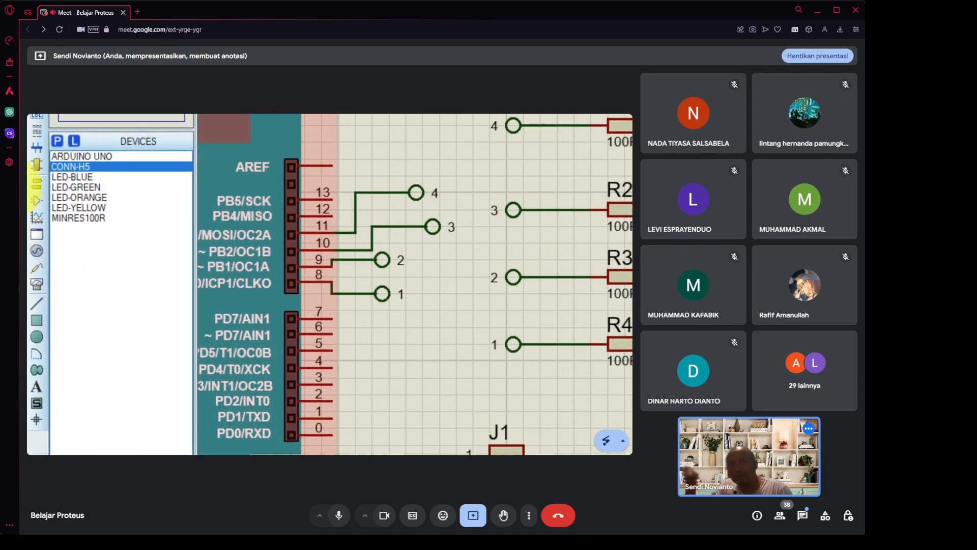
Drop four DEFAULT terminals in a column left of J1, level with pins 1–4.
click(42, 184)
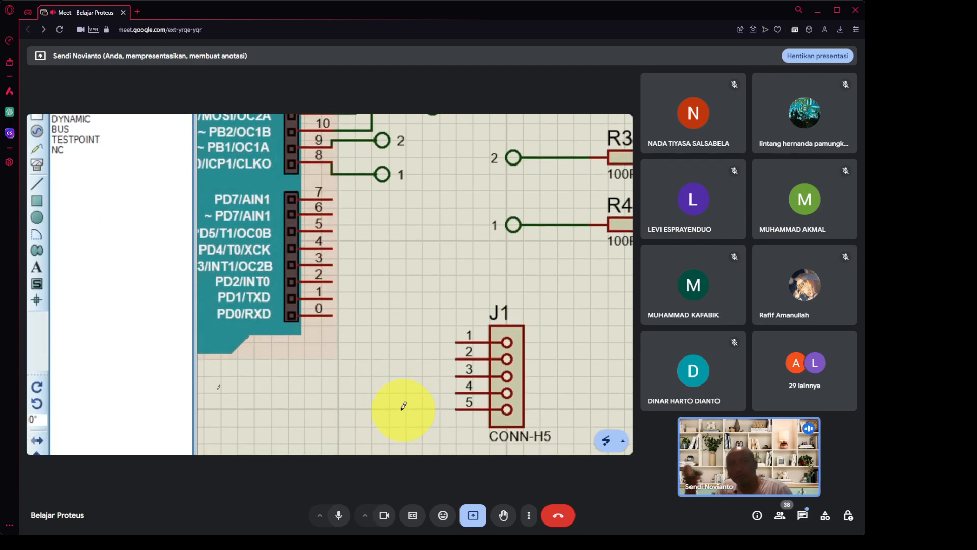
click(381, 343)
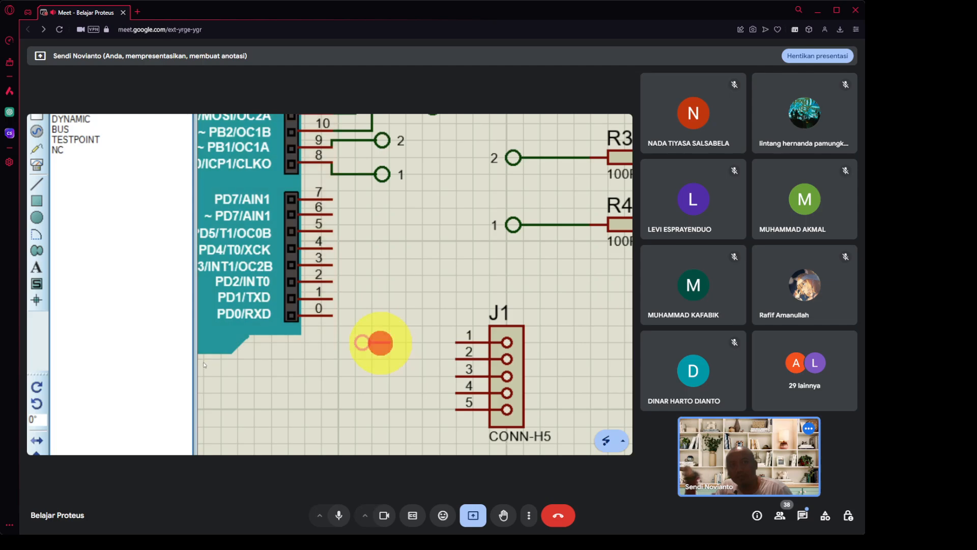
click(381, 343)
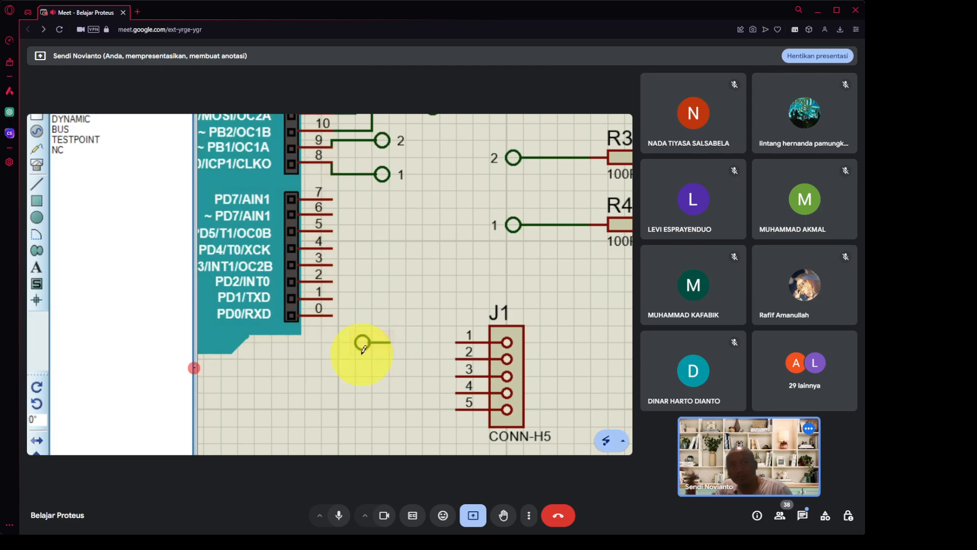
click(361, 355)
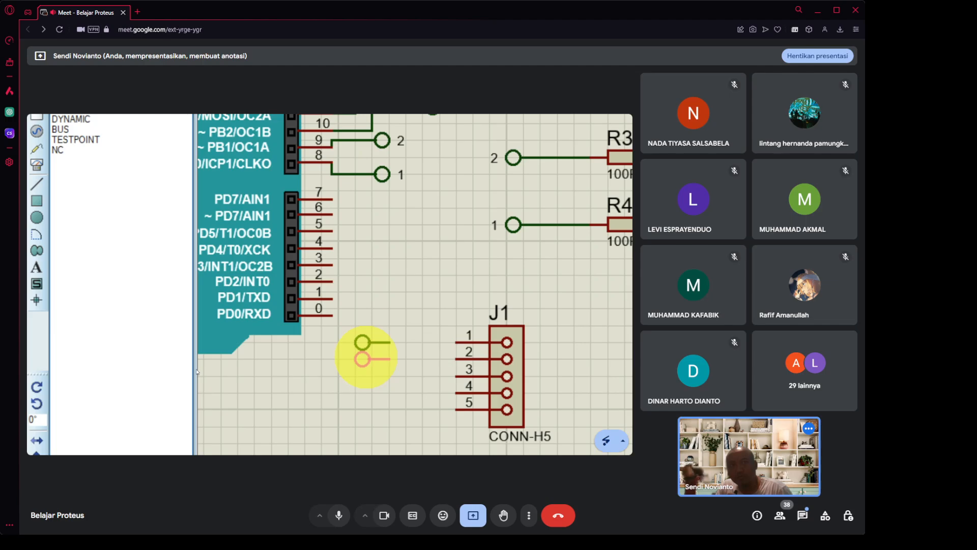
click(365, 358)
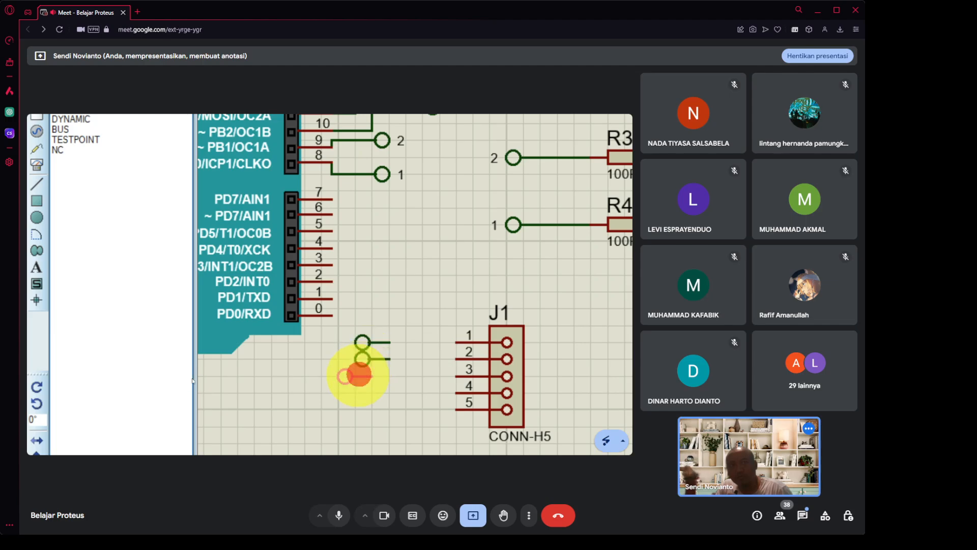
click(363, 375)
click(368, 392)
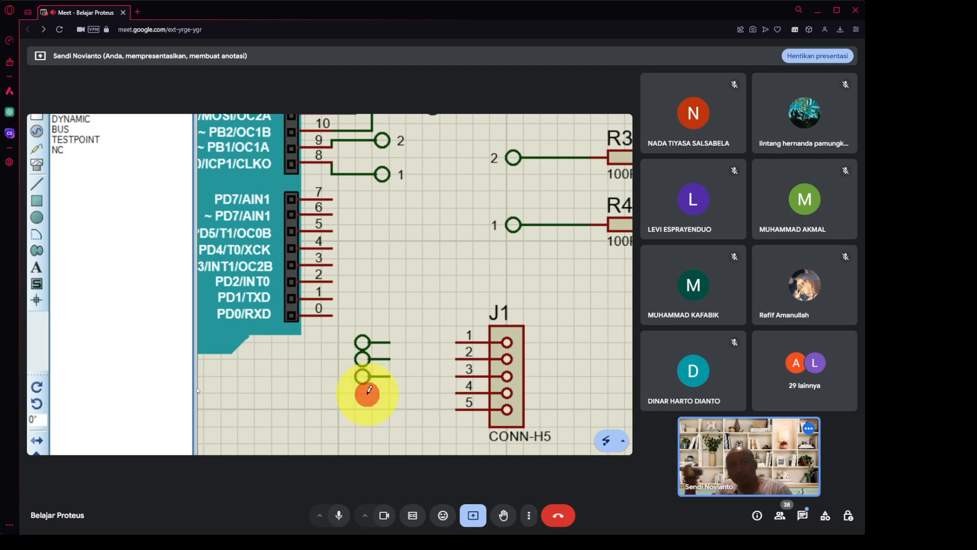
click(364, 394)
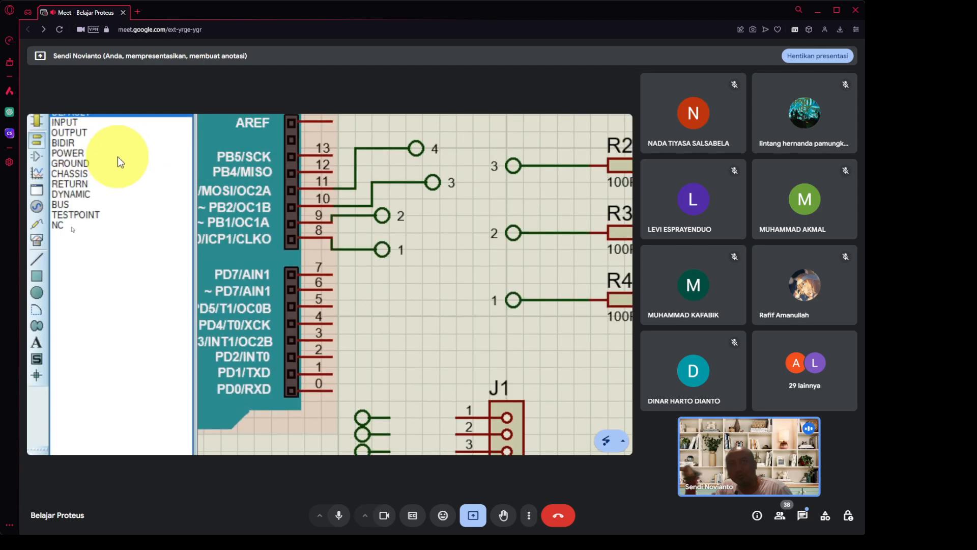
Place a GROUND terminal below the J1 header.
click(79, 184)
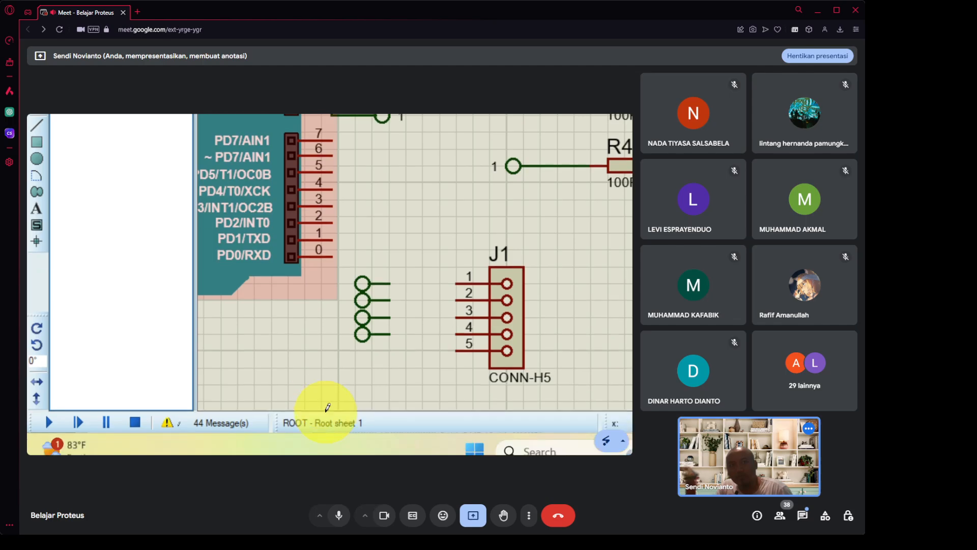
click(367, 363)
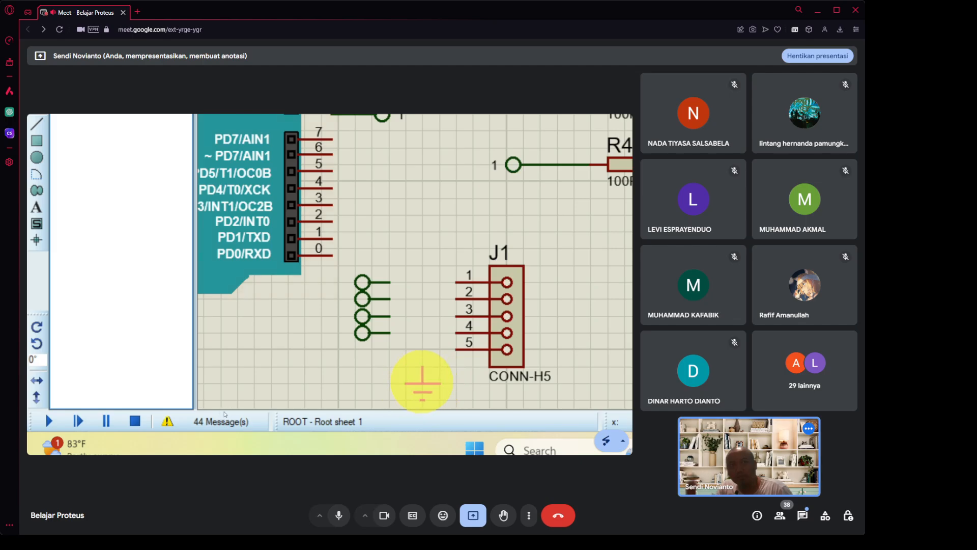
click(421, 381)
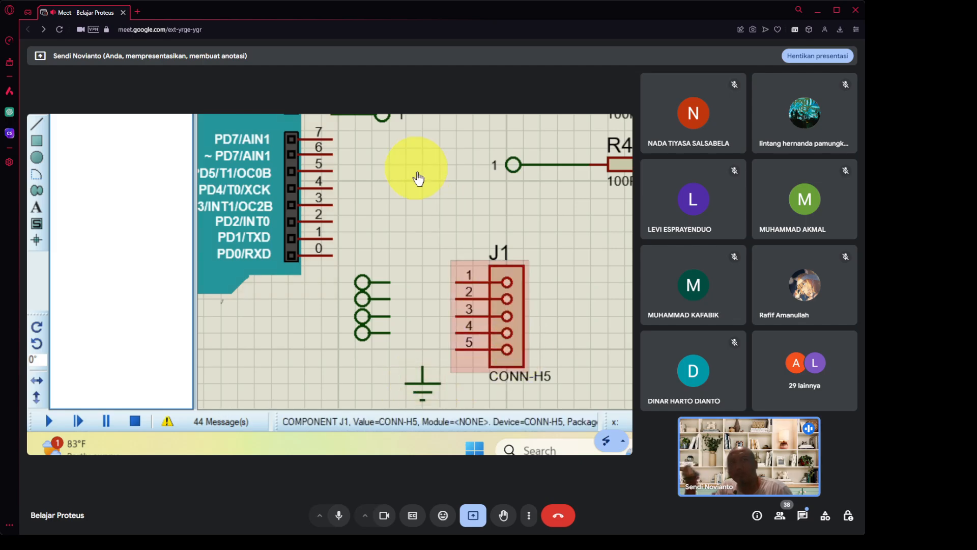
Wire the four terminals to J1 pins 1–4 and the ground symbol to pin 5.
click(389, 282)
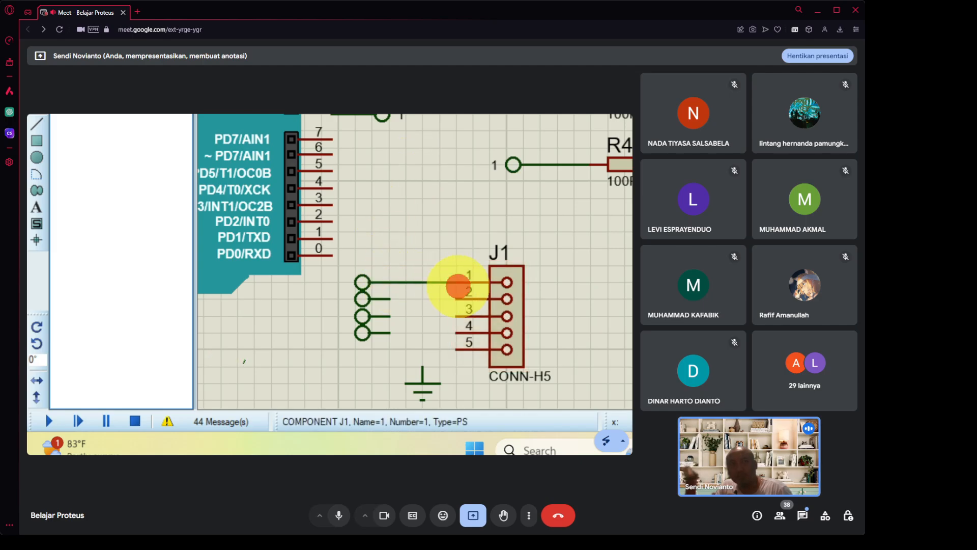
click(388, 298)
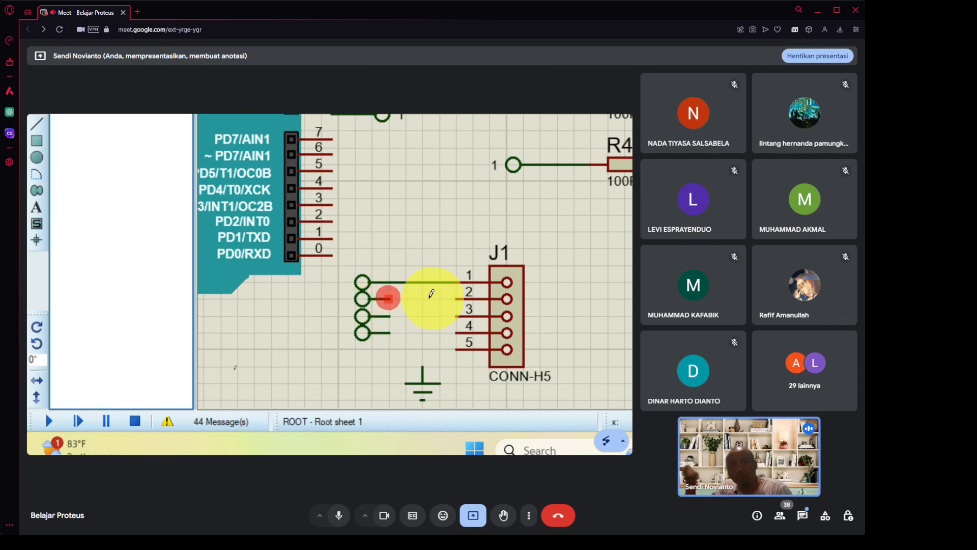
click(456, 298)
click(457, 298)
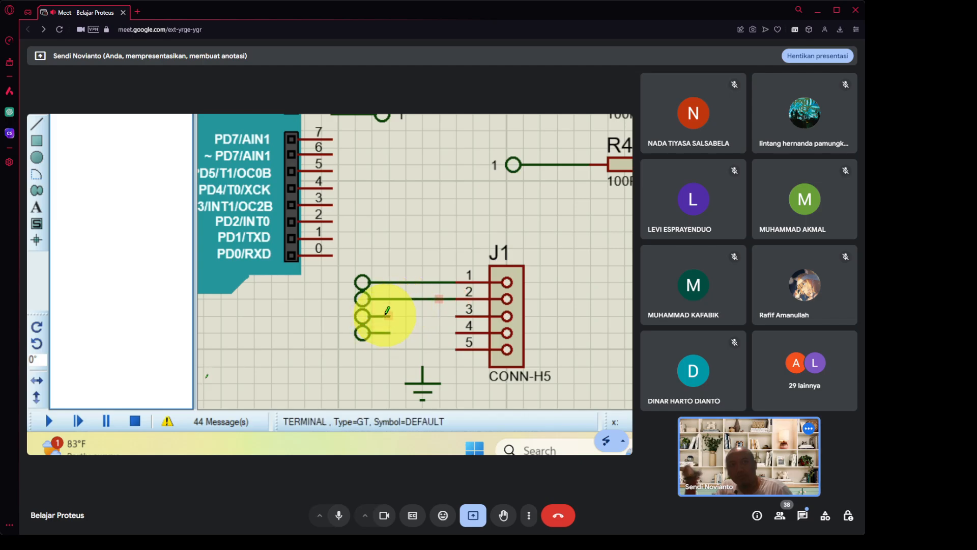
click(387, 316)
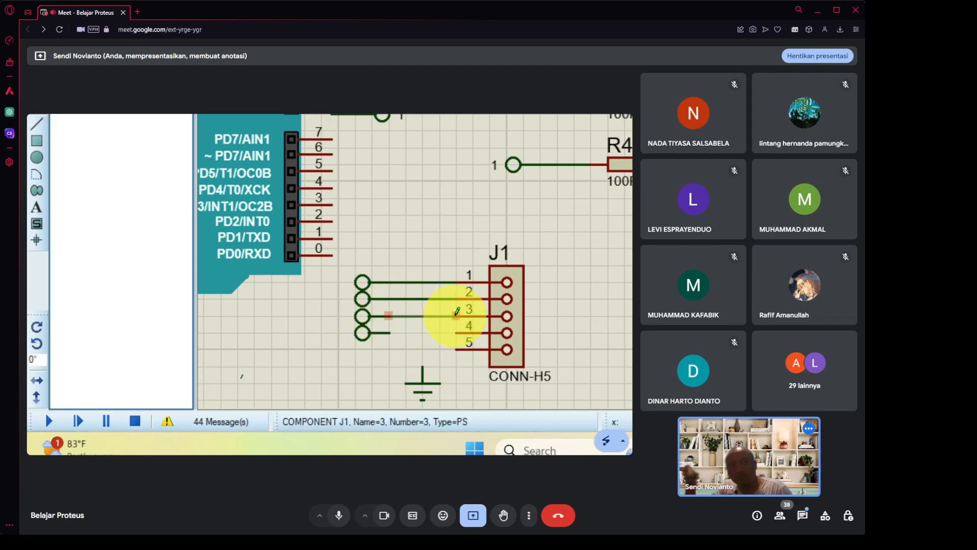
click(456, 315)
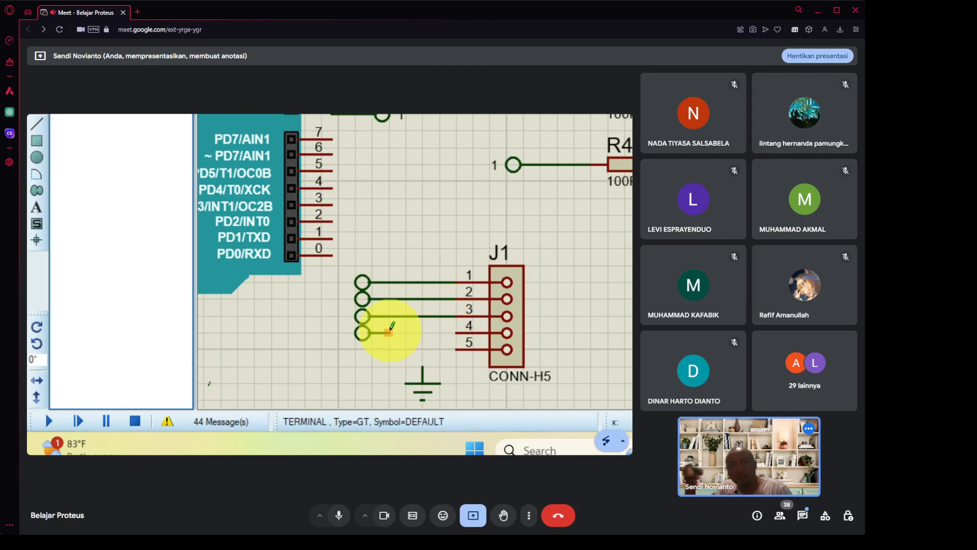
click(388, 333)
click(455, 333)
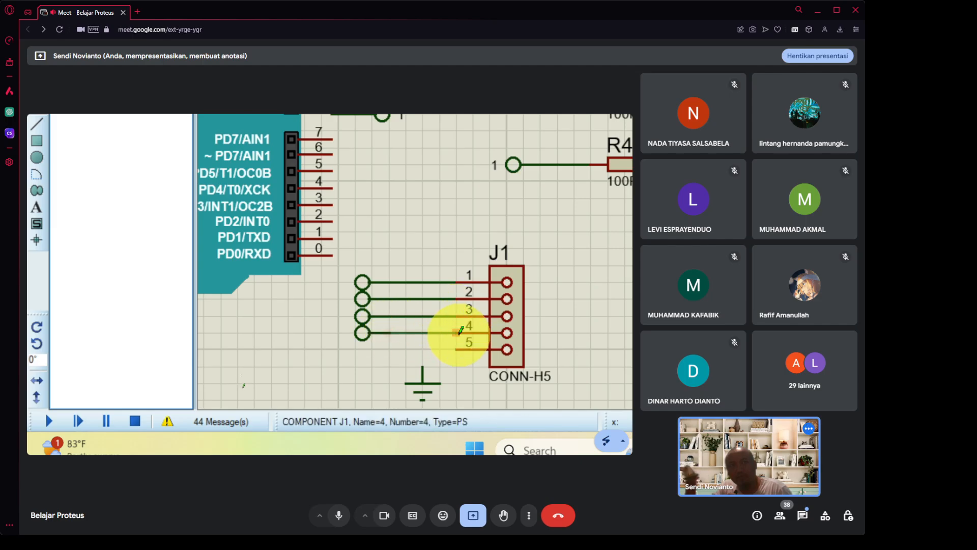
click(422, 367)
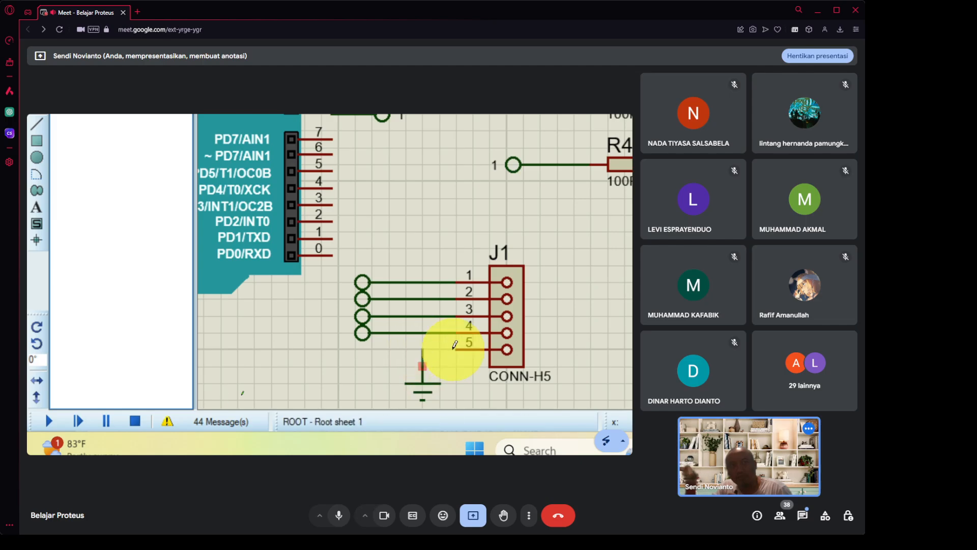
click(455, 348)
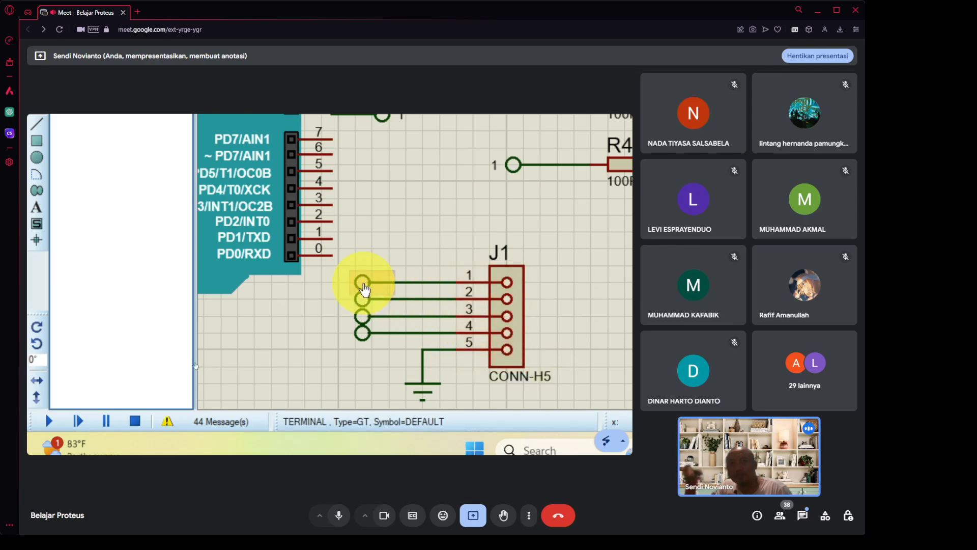
click(362, 283)
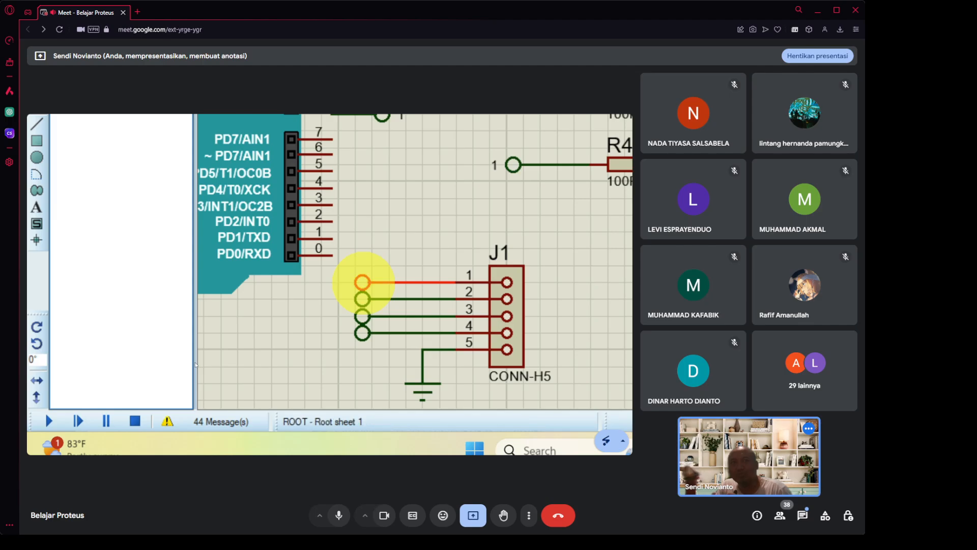
Label the terminals on J1 pins 1 and 2 as '1' and '2'.
click(363, 283)
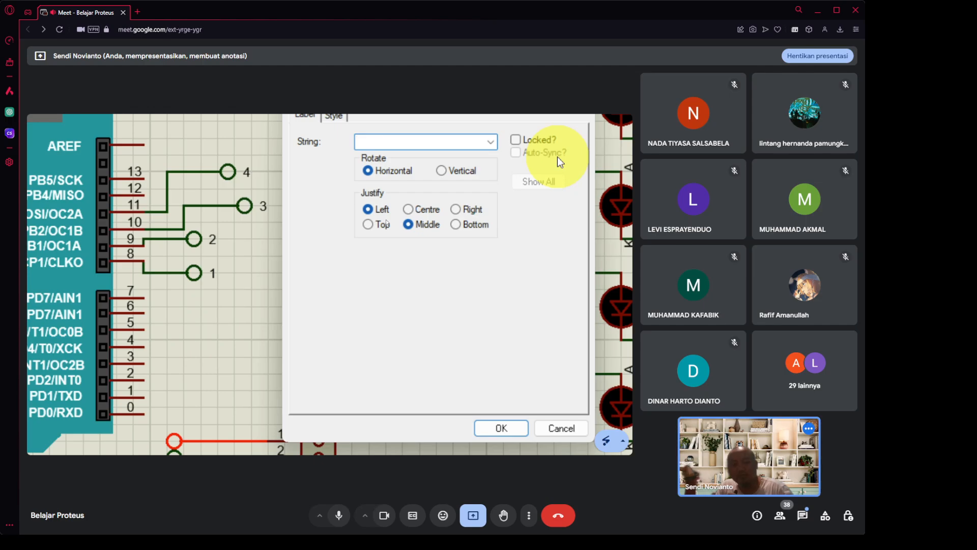
text(1)
key(Return)
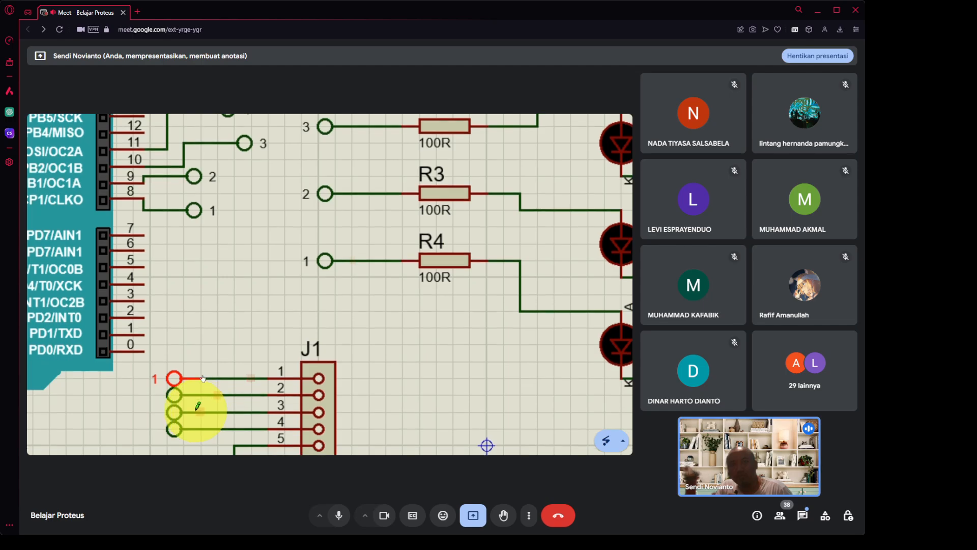
click(176, 398)
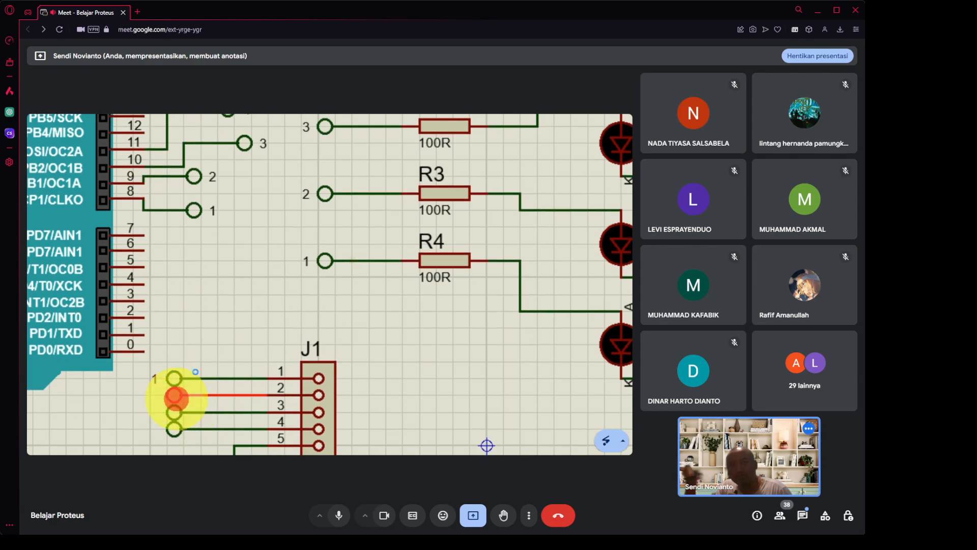
double_click(176, 399)
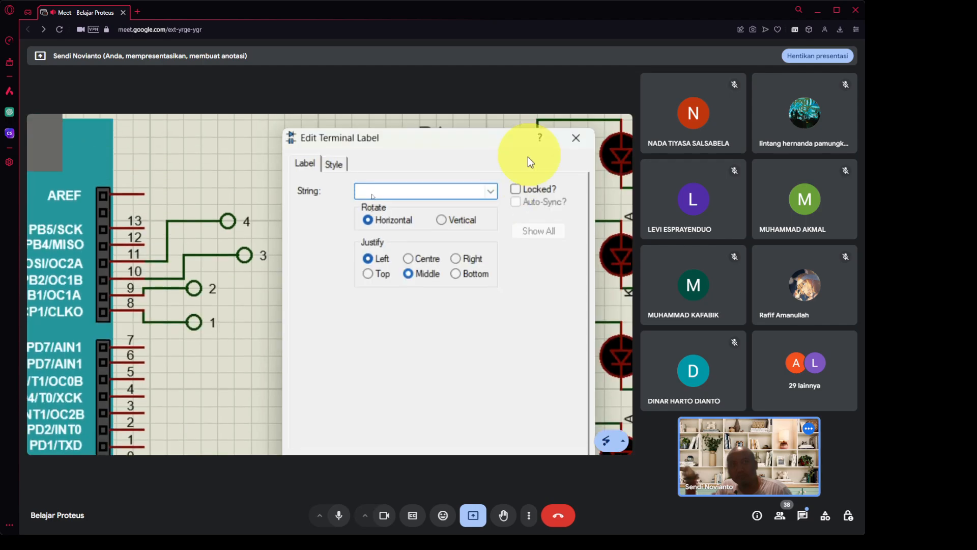
text(2)
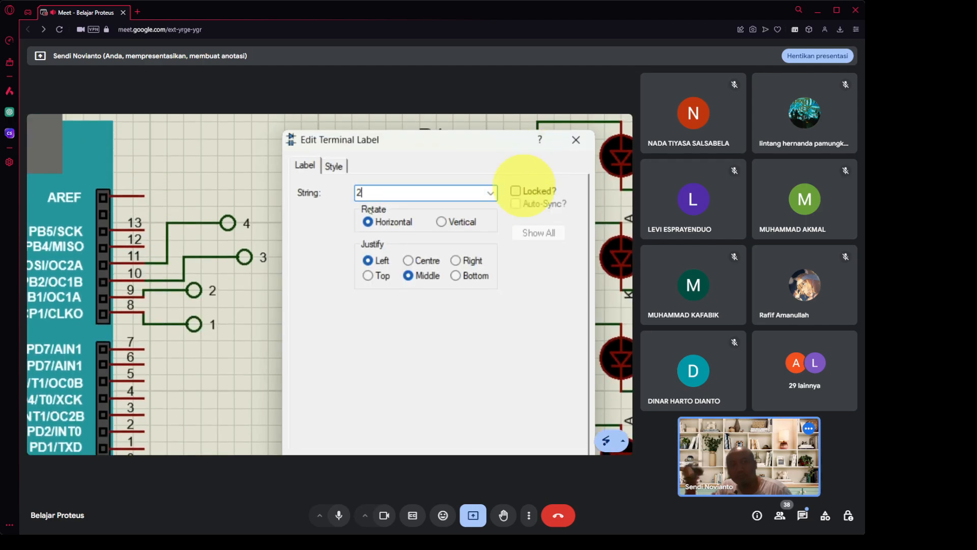
key(Return)
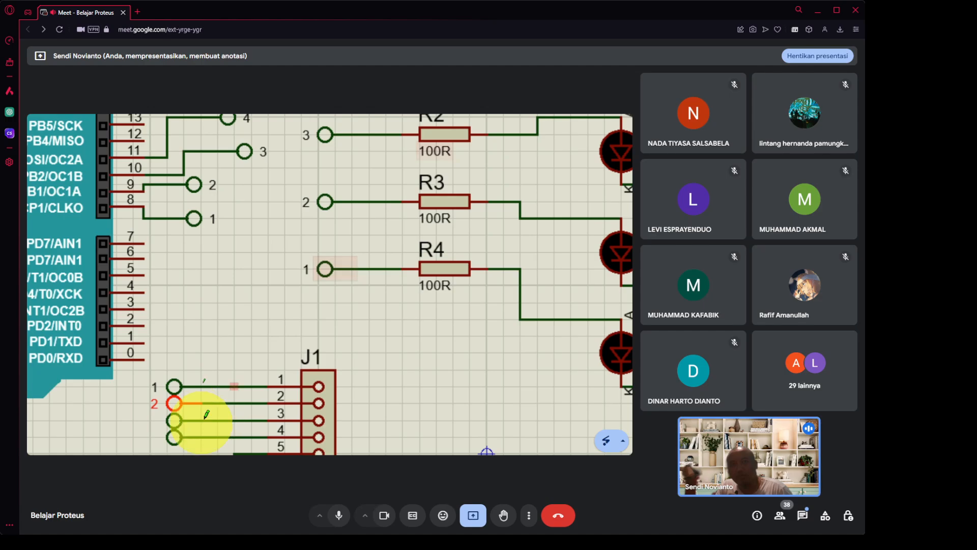
Label the terminals on J1 pins 3 and 4 as '3' and '4'.
click(174, 399)
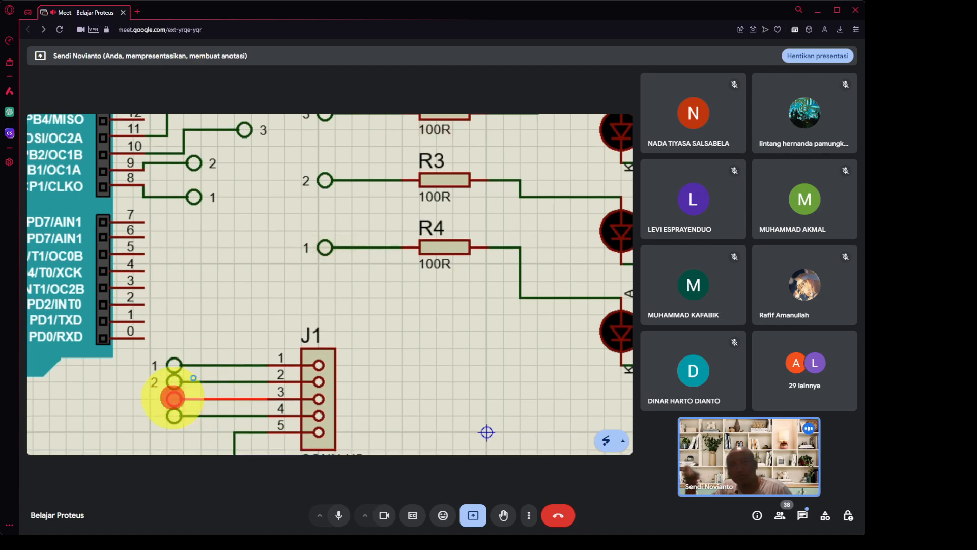
double_click(175, 399)
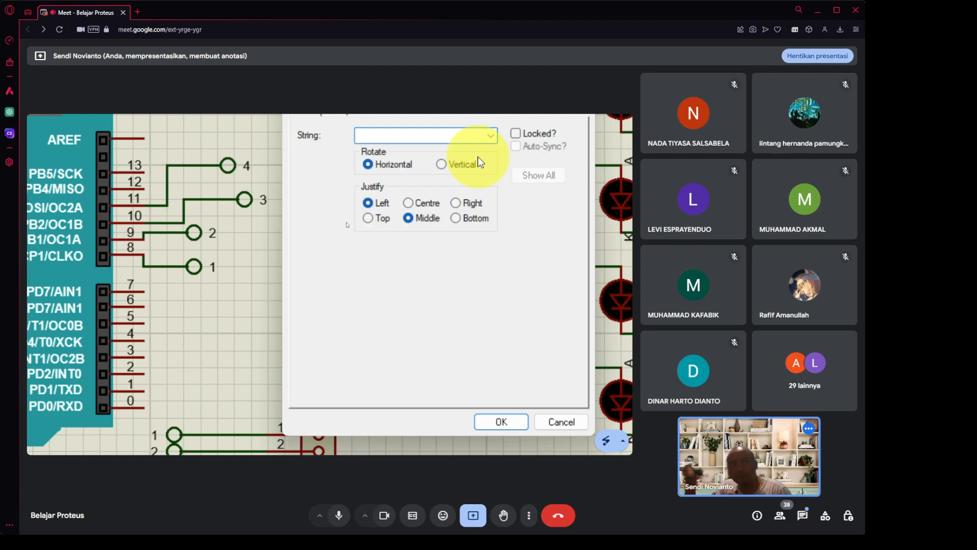
text(3)
key(Return)
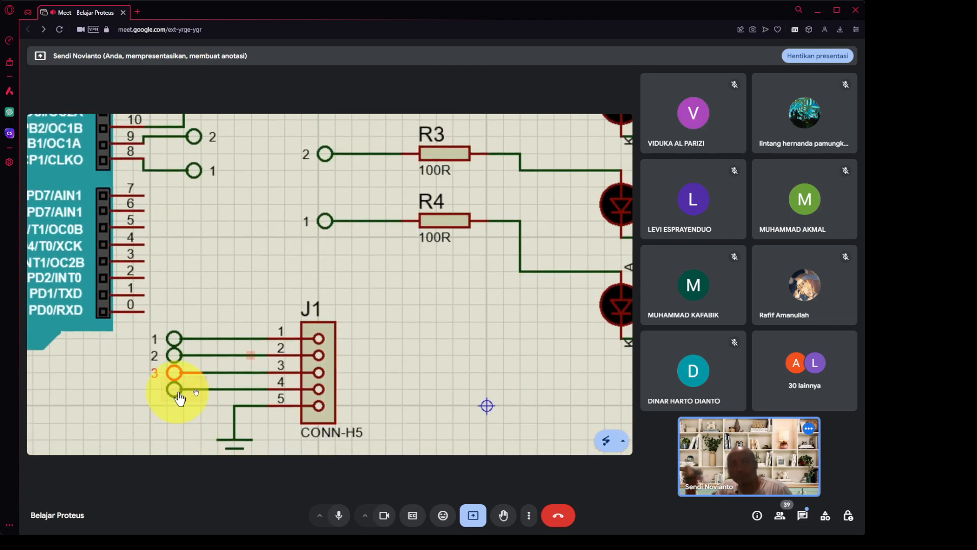
click(175, 389)
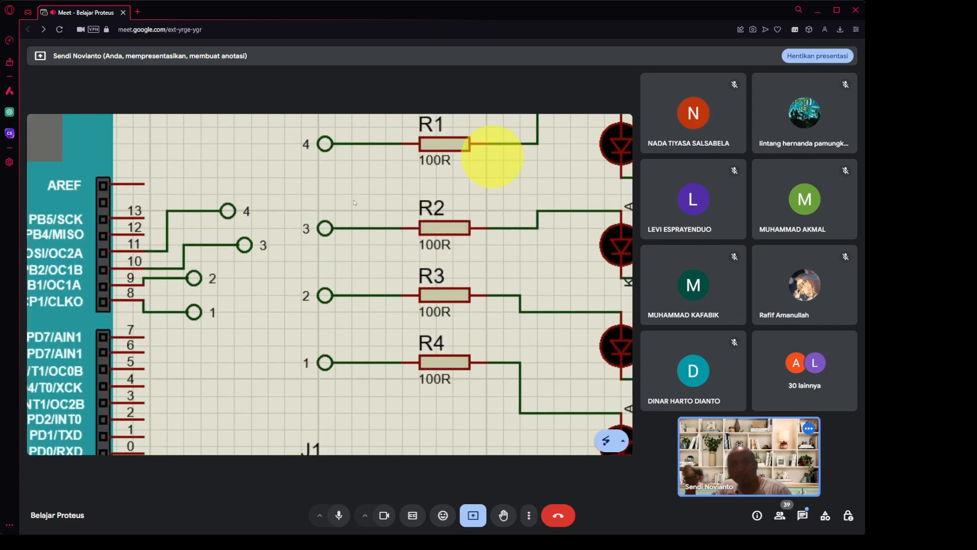
text(4)
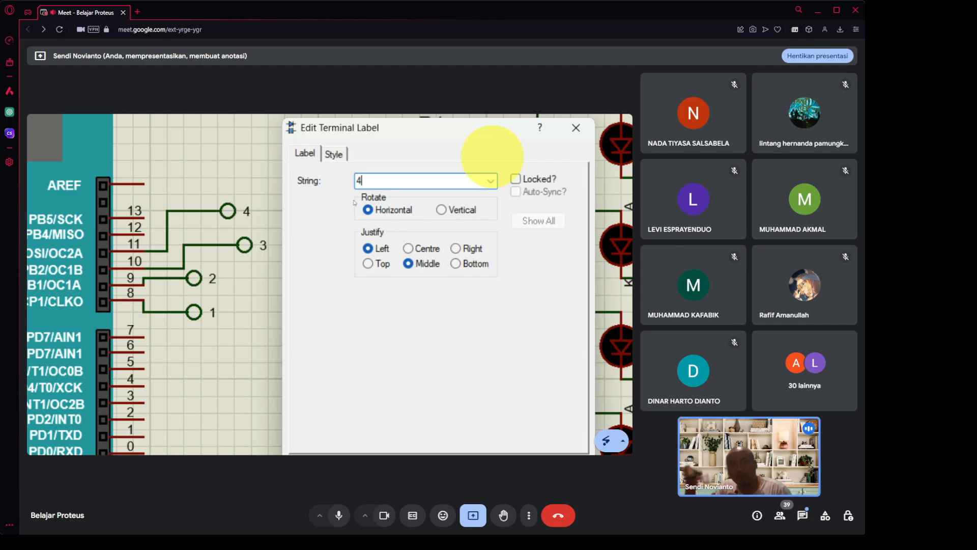
key(Return)
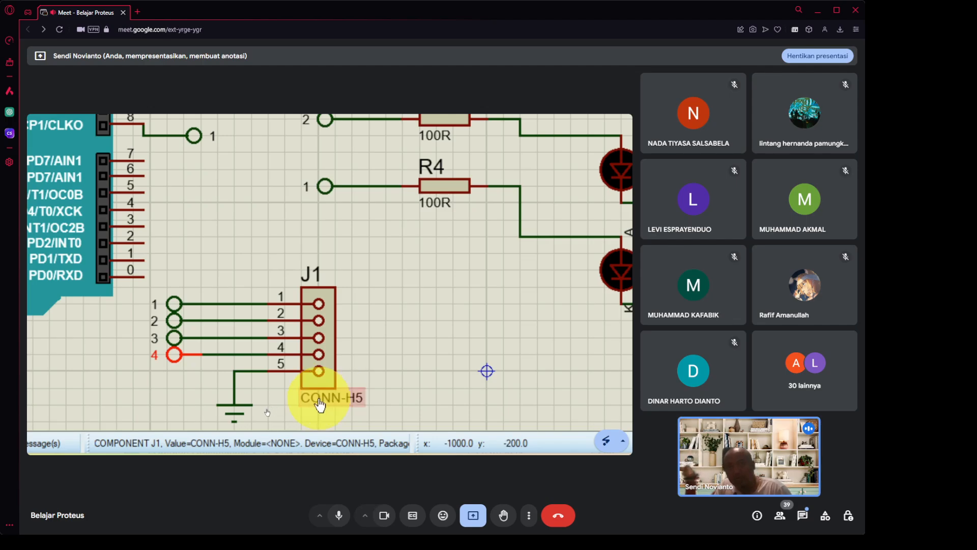
Replace J1's CONN-H5 part value with ARDUINO.
click(318, 399)
click(319, 399)
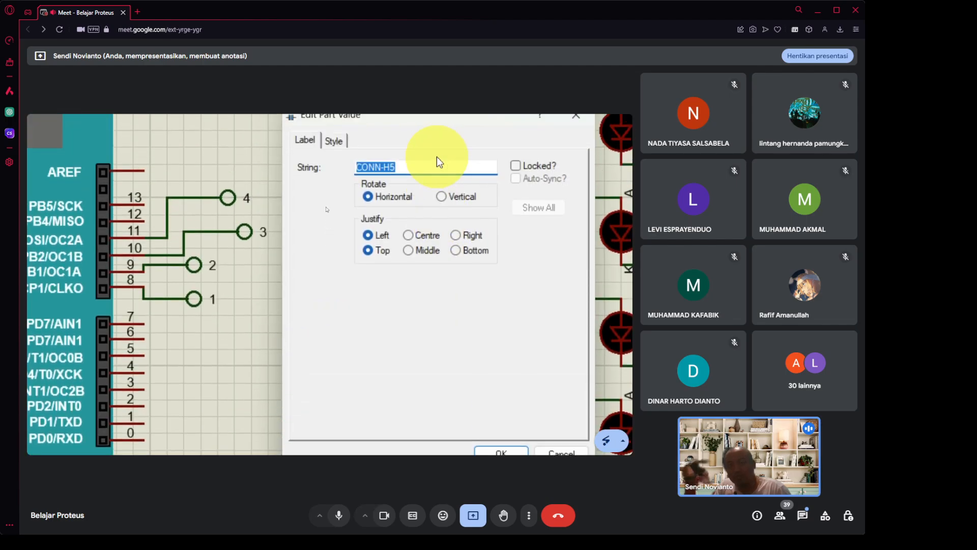
text(A)
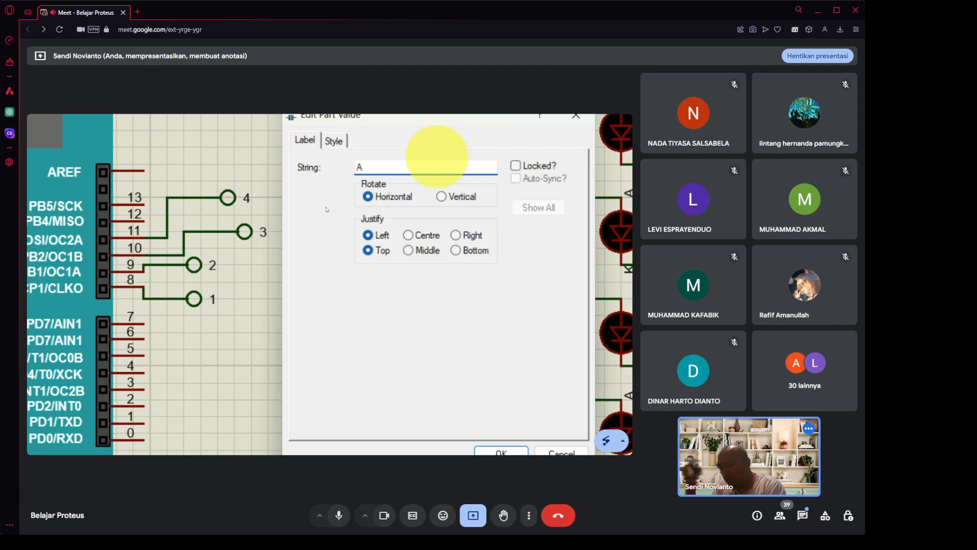
text(rA)
key(BackSpace)
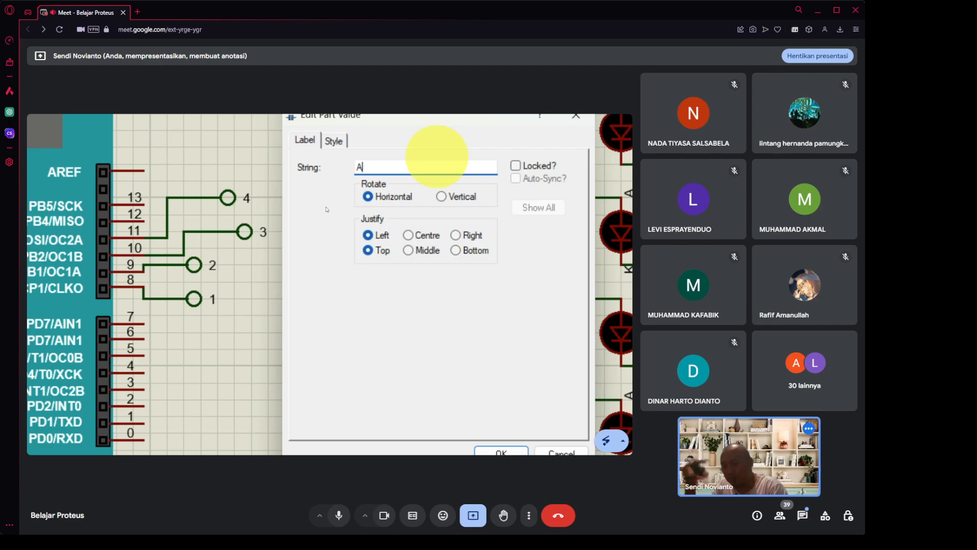
text(RDUINO)
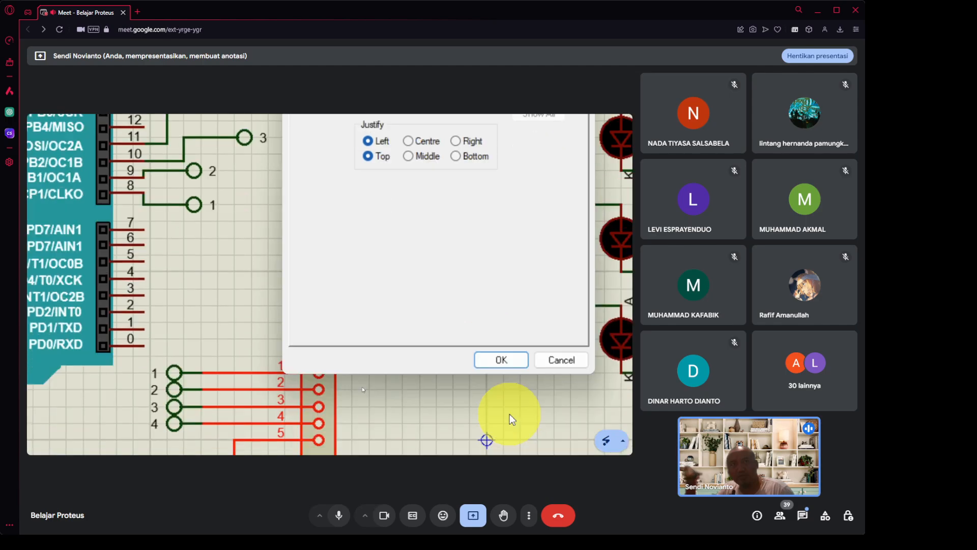
click(518, 346)
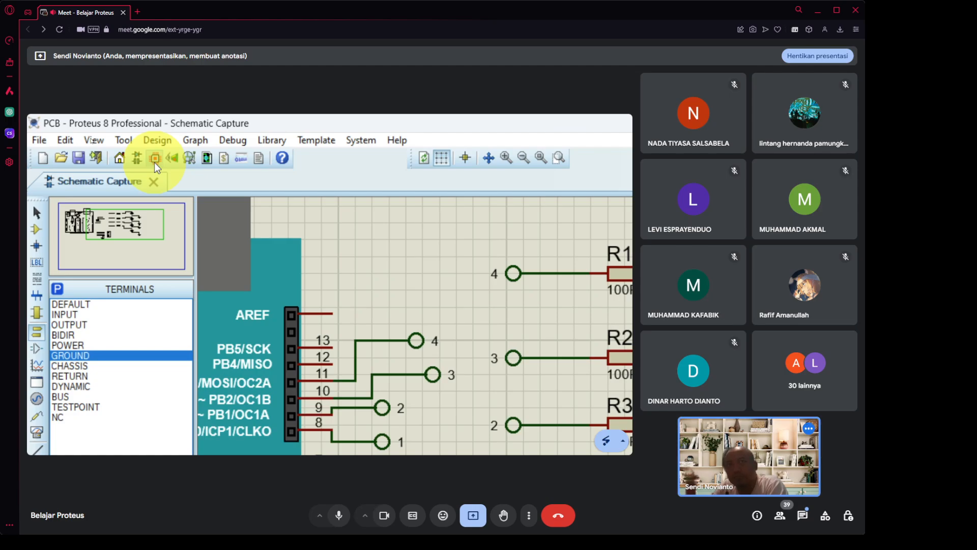
click(154, 162)
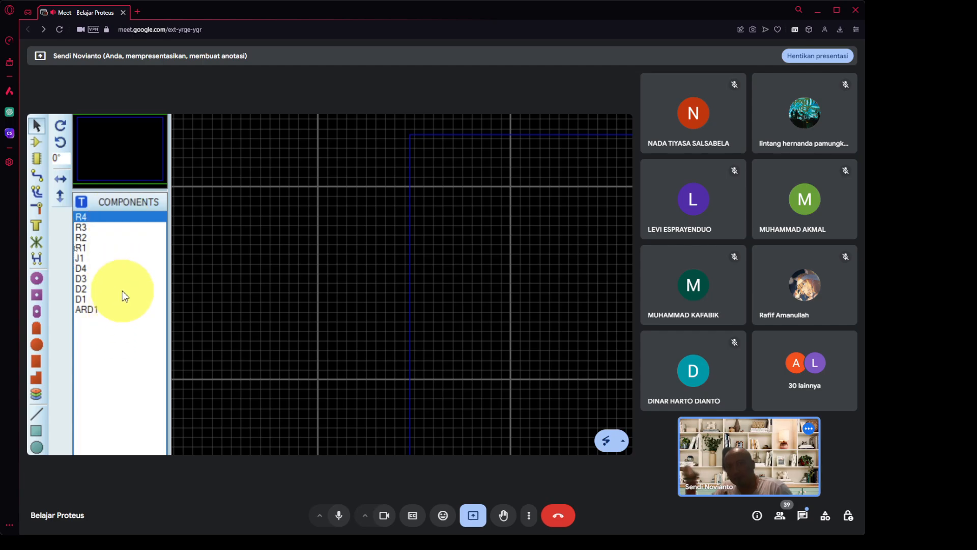
click(122, 289)
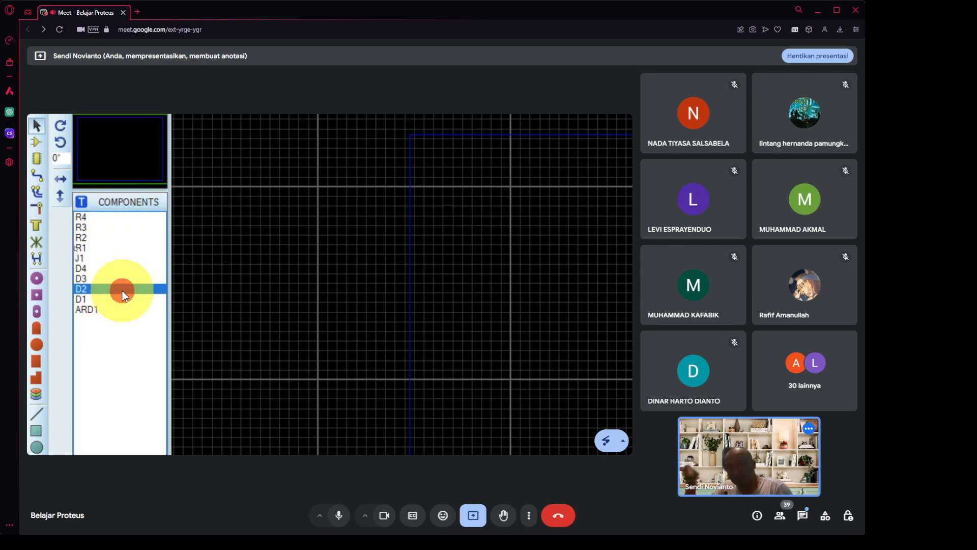
click(123, 227)
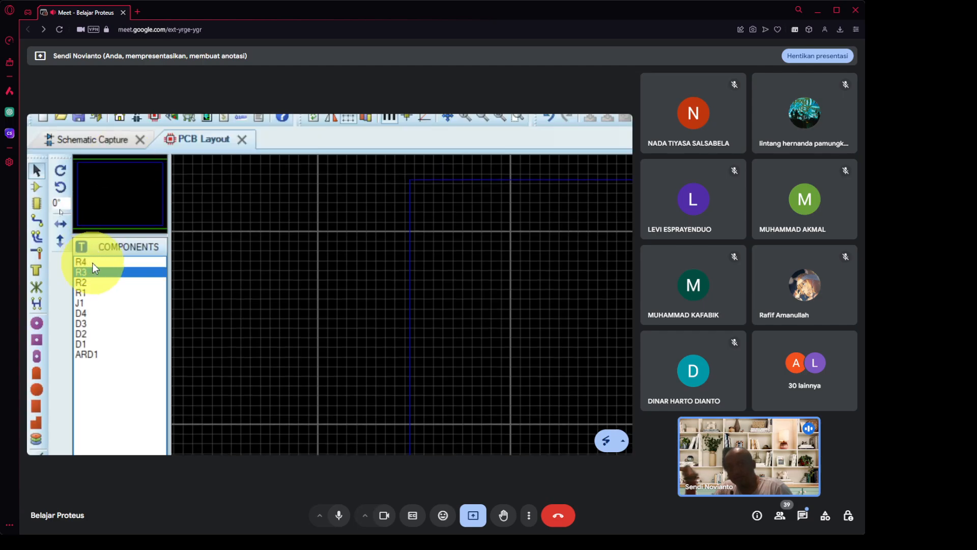
click(133, 262)
click(140, 273)
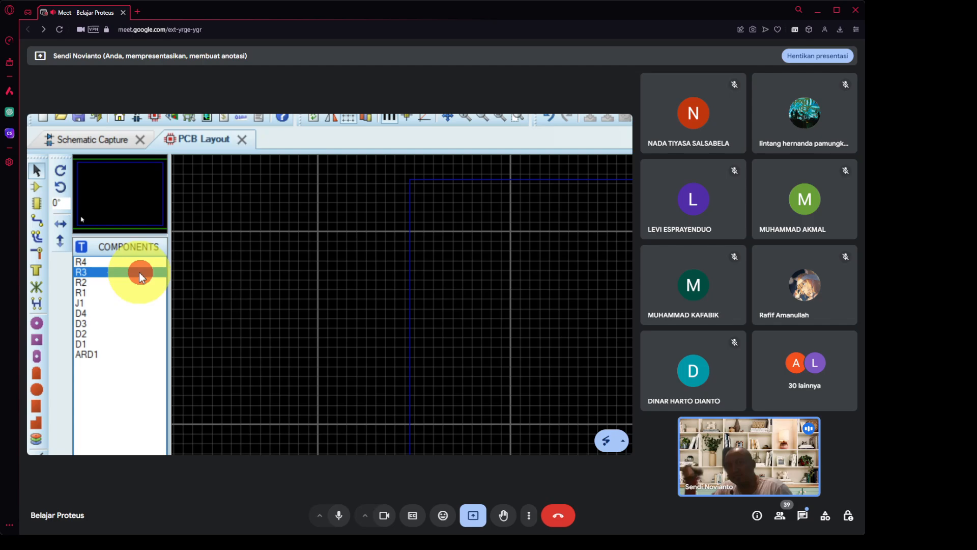
click(126, 292)
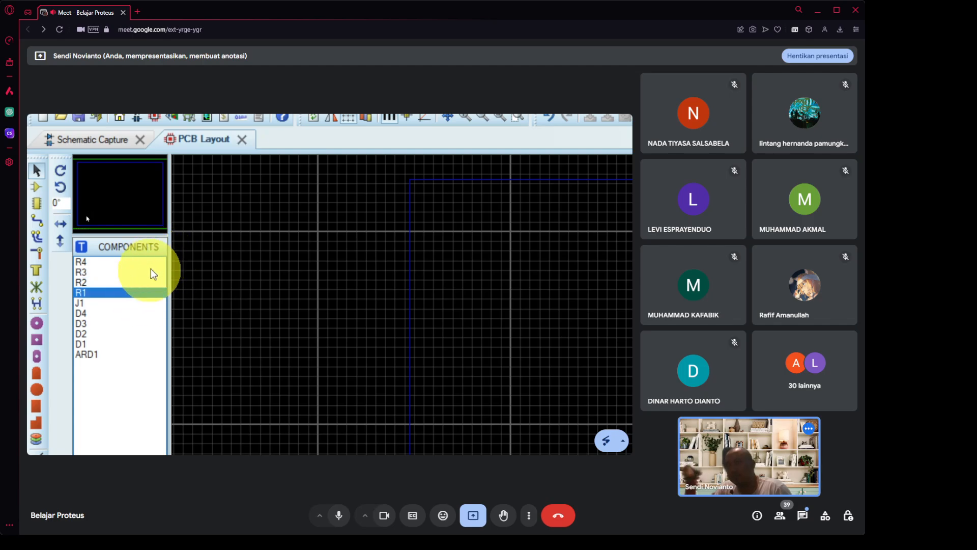
click(143, 337)
click(140, 314)
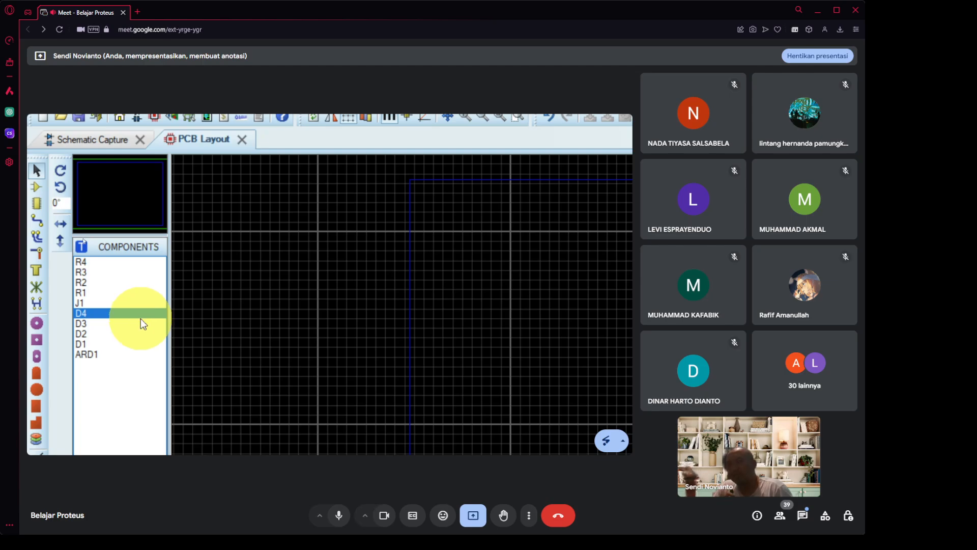
click(135, 325)
click(136, 305)
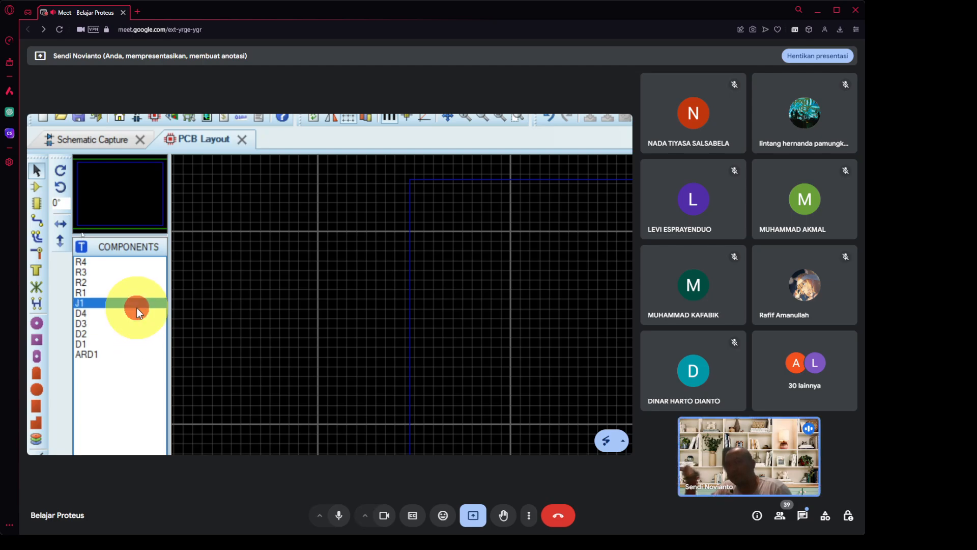
click(129, 319)
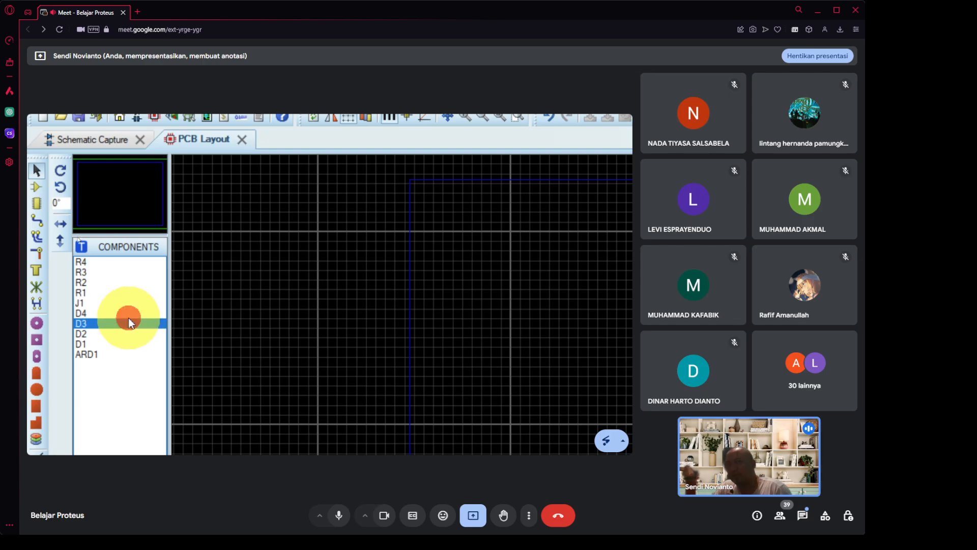
click(133, 314)
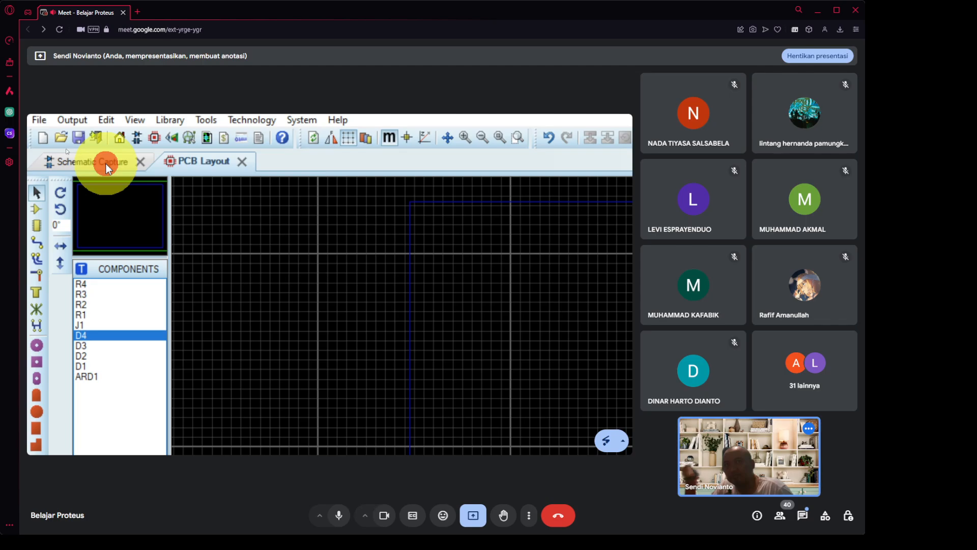
Return to the Schematic Capture tab and open LED D1's context menu.
click(108, 169)
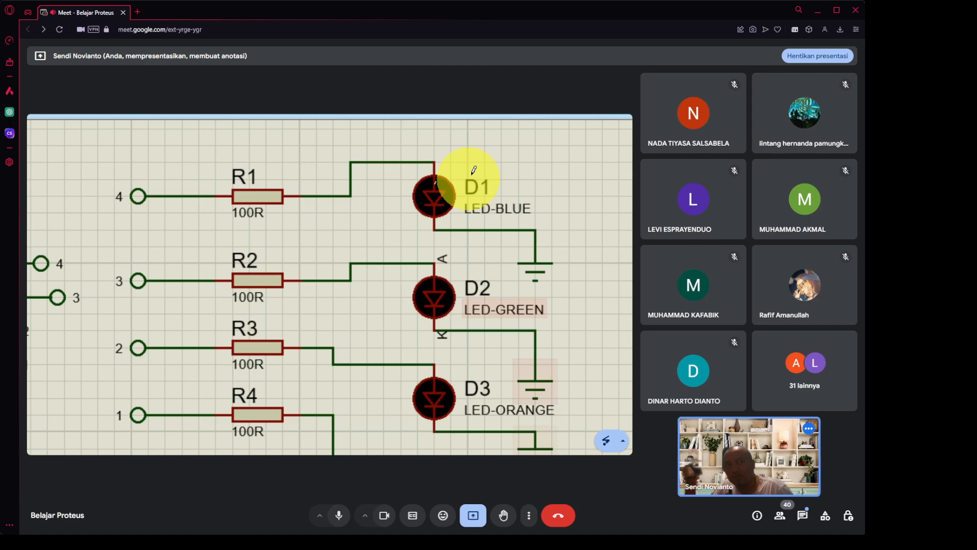
right_click(422, 196)
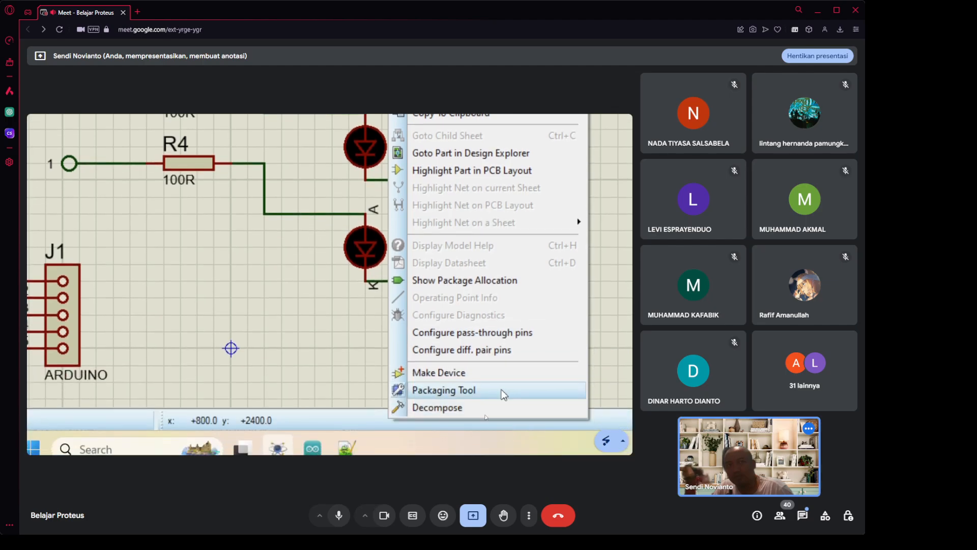
Open the Packaging Tool for the LED and start adding a package.
click(474, 392)
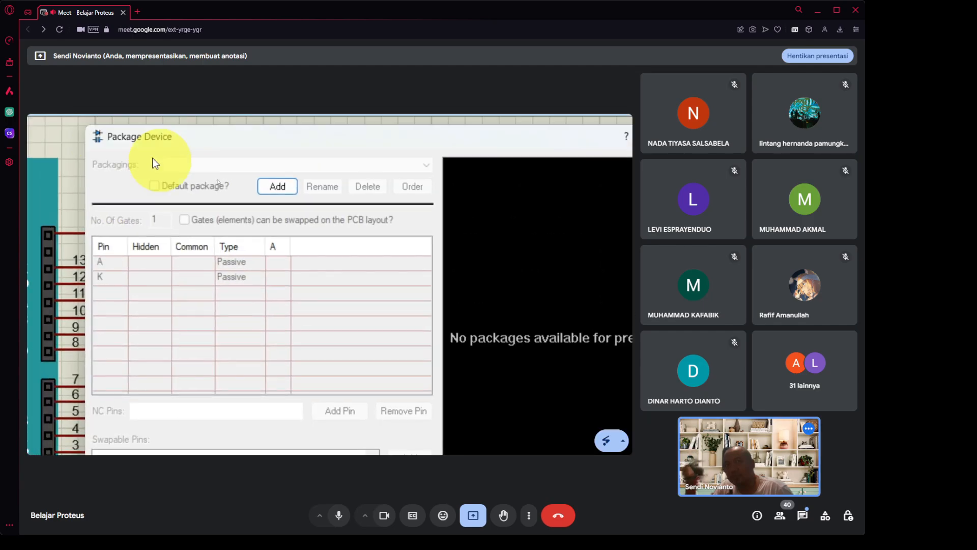
click(274, 186)
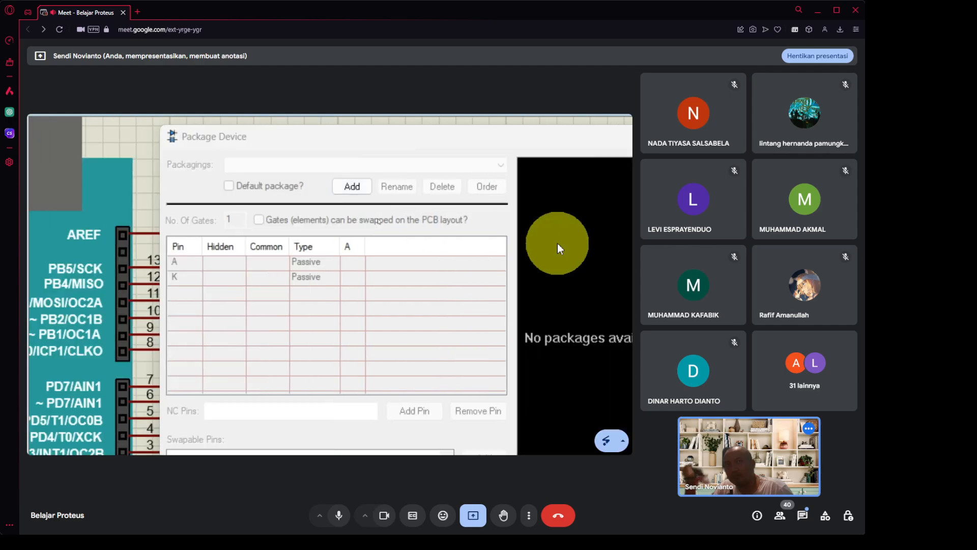
key(super+minus)
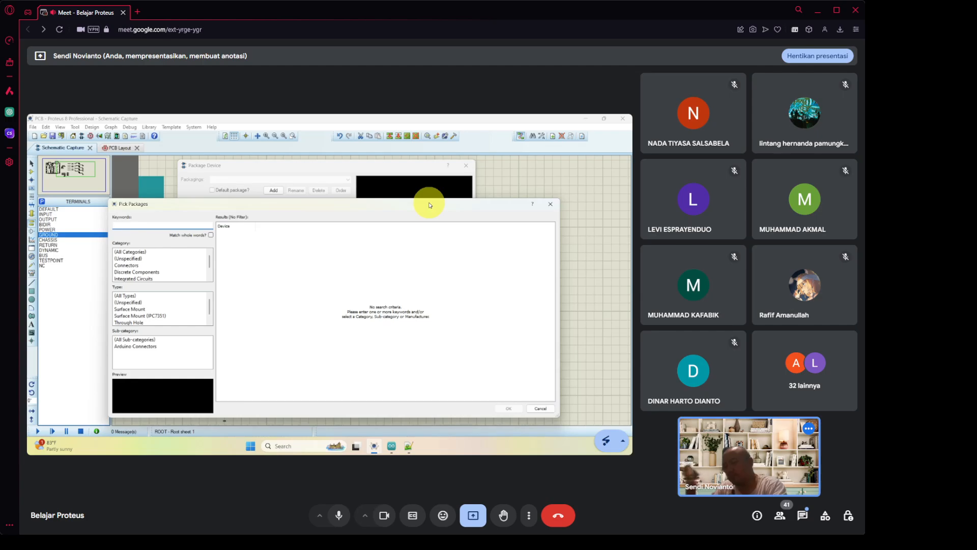
key(super+plus)
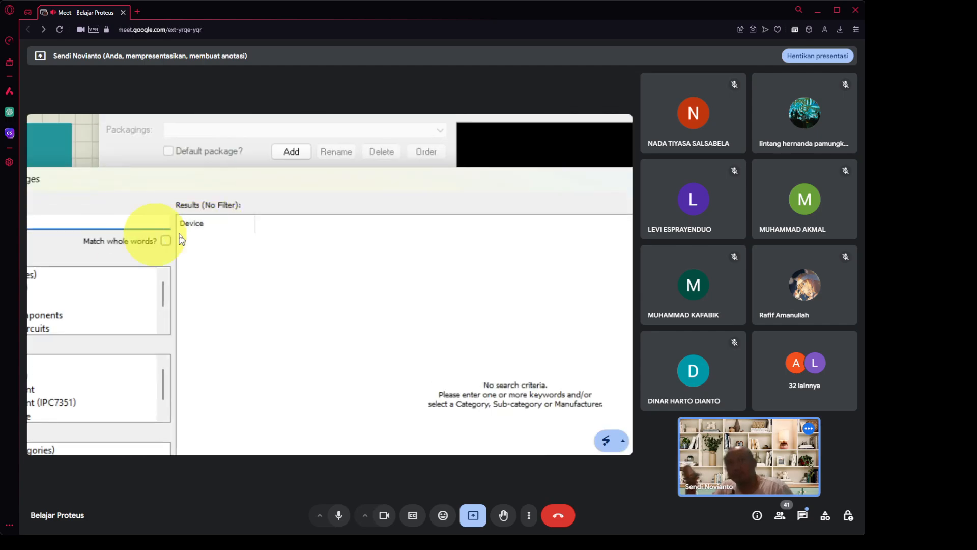
Search packages for 'LED', preview the LEDC and MATRIX footprints, then select LED.
click(133, 224)
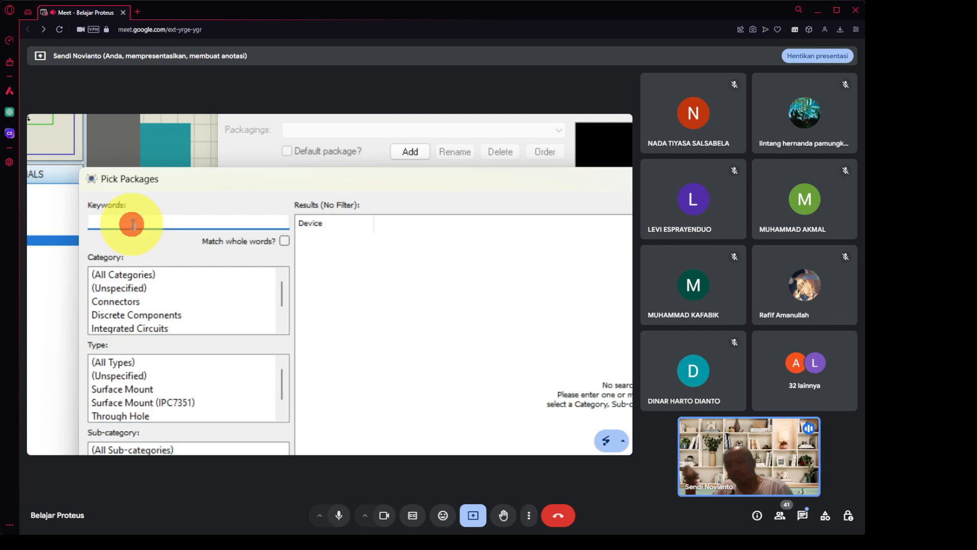
text(LED)
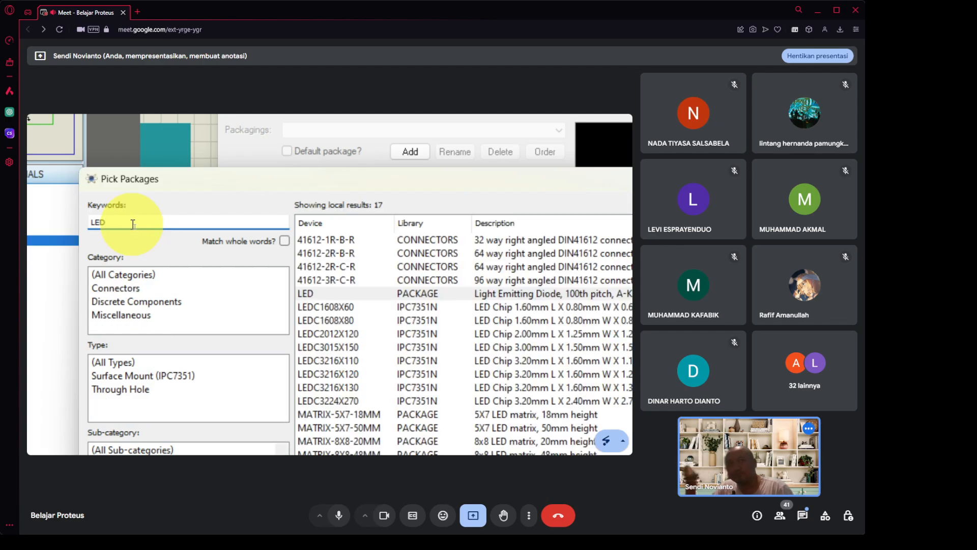
click(338, 293)
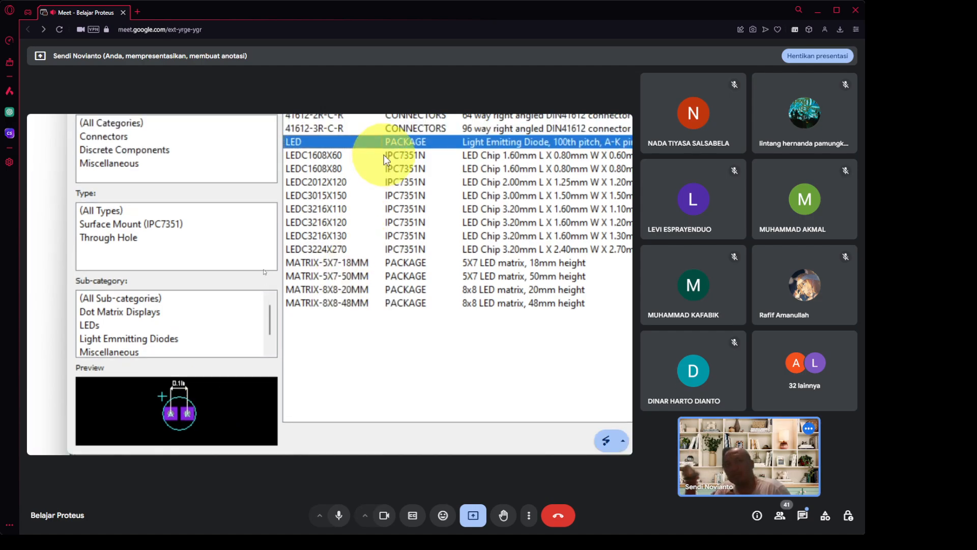
click(365, 181)
click(357, 215)
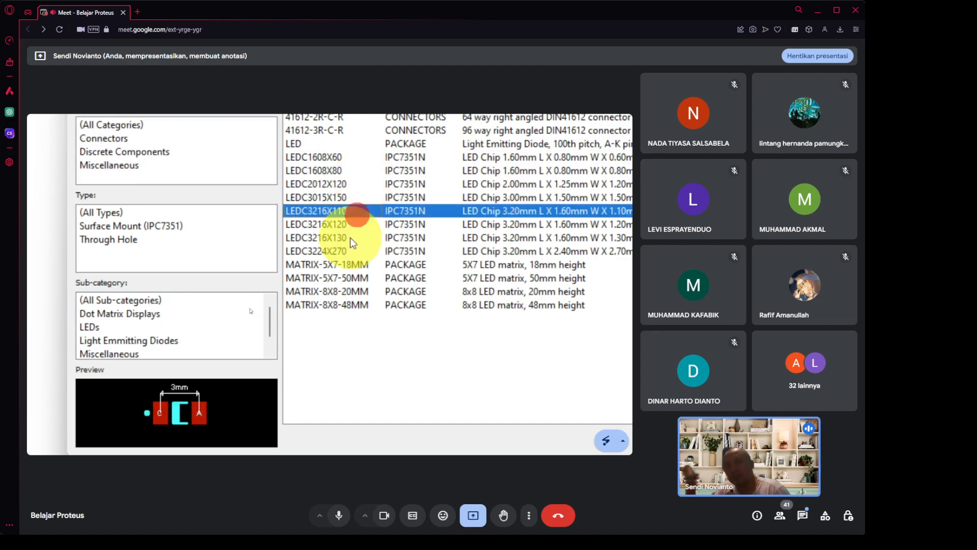
drag(350, 237, 347, 265)
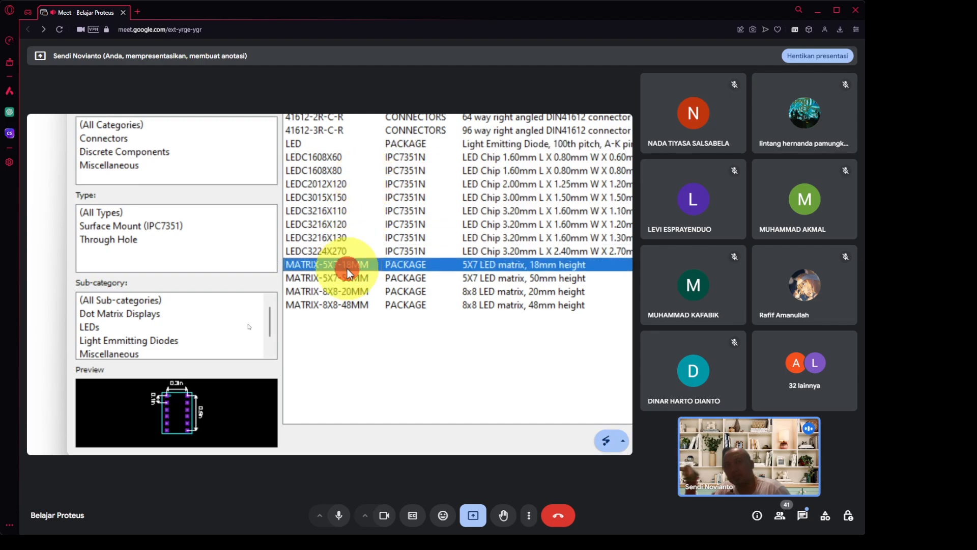
click(340, 303)
click(319, 158)
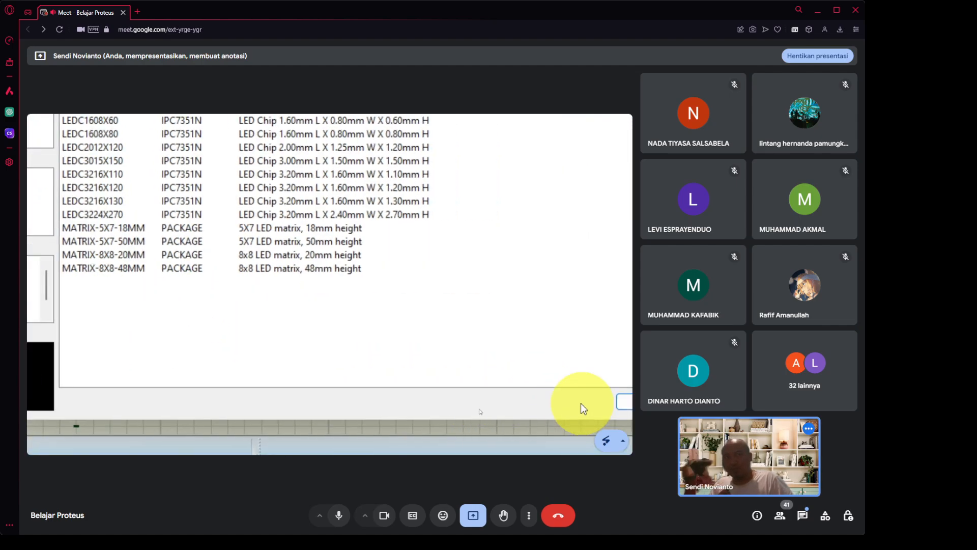
Confirm the LED package and map its pins to A and K.
click(557, 404)
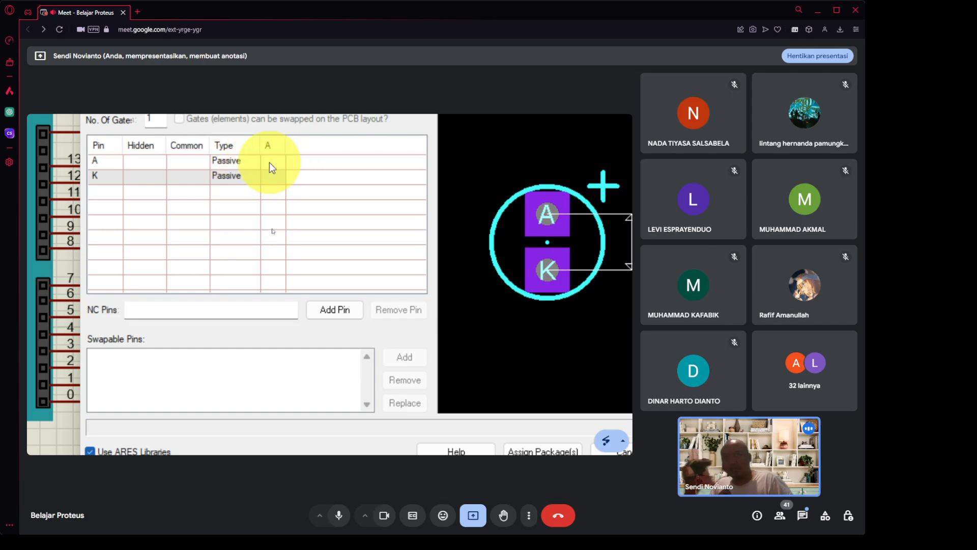
click(269, 163)
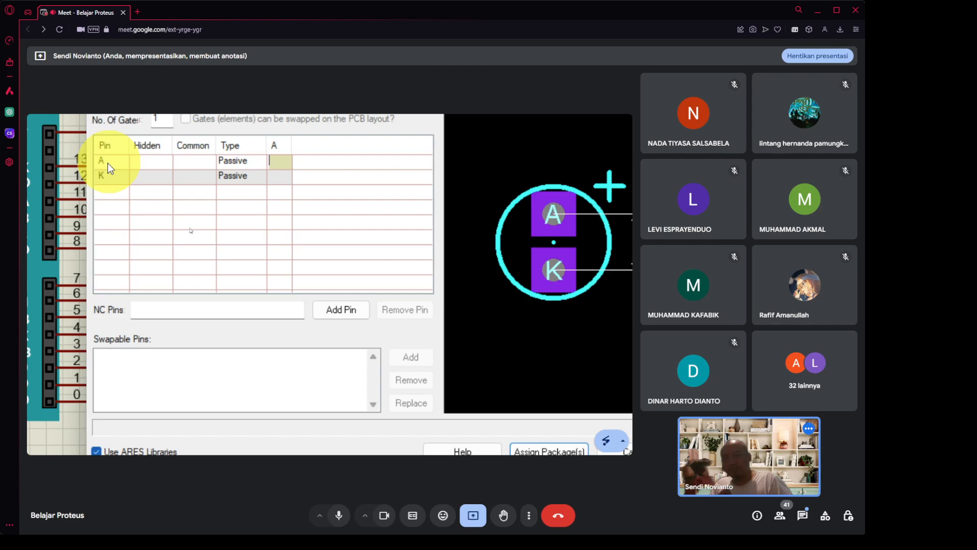
text(A)
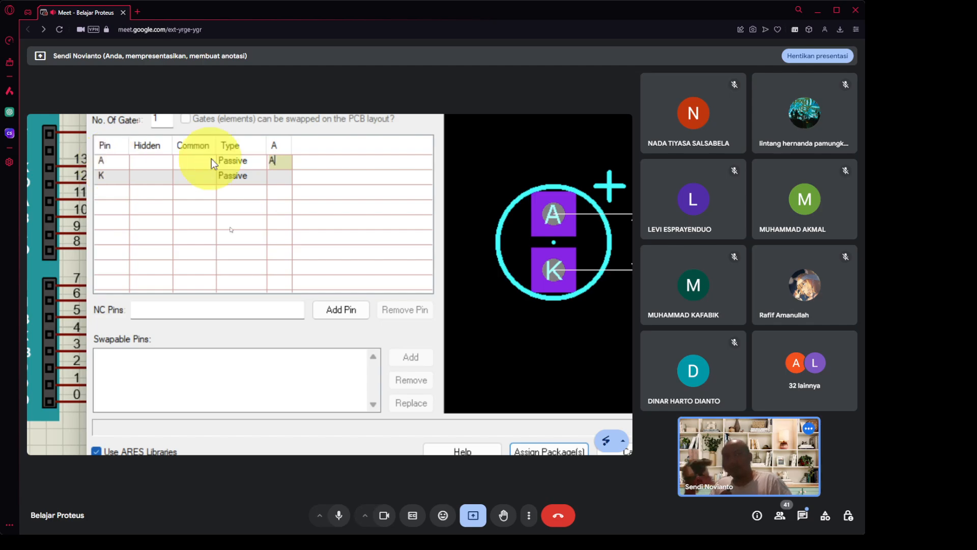
click(285, 181)
text(K)
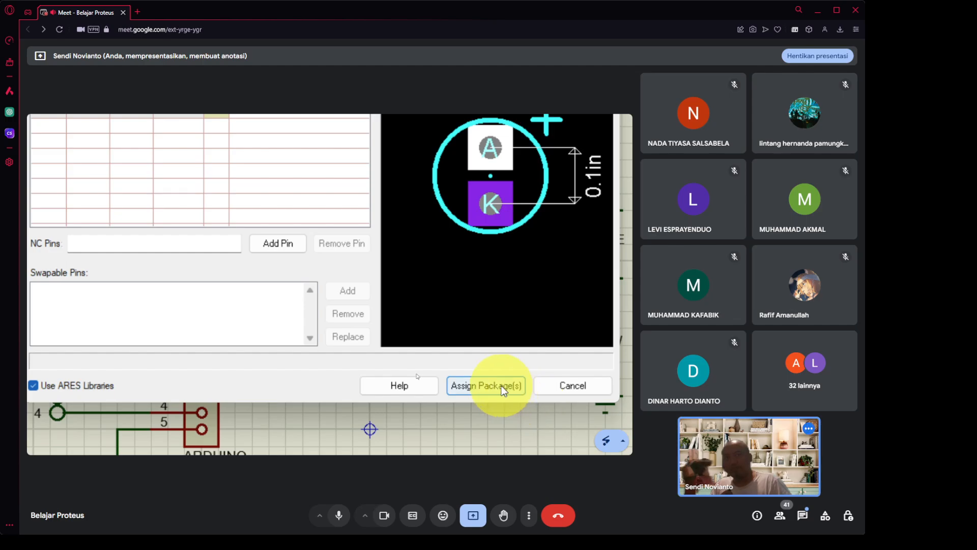
Assign and save the package to the library, updating the design's LEDs.
click(501, 384)
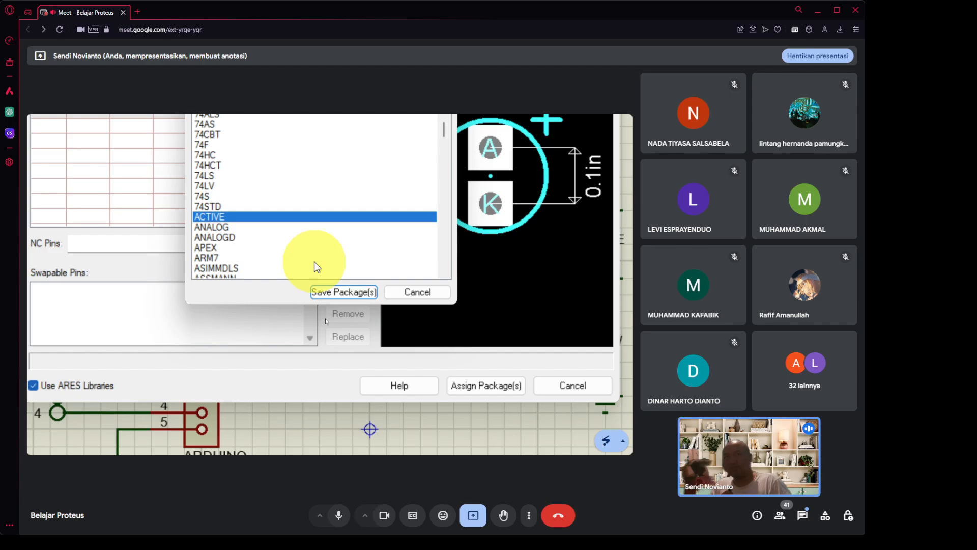
click(346, 293)
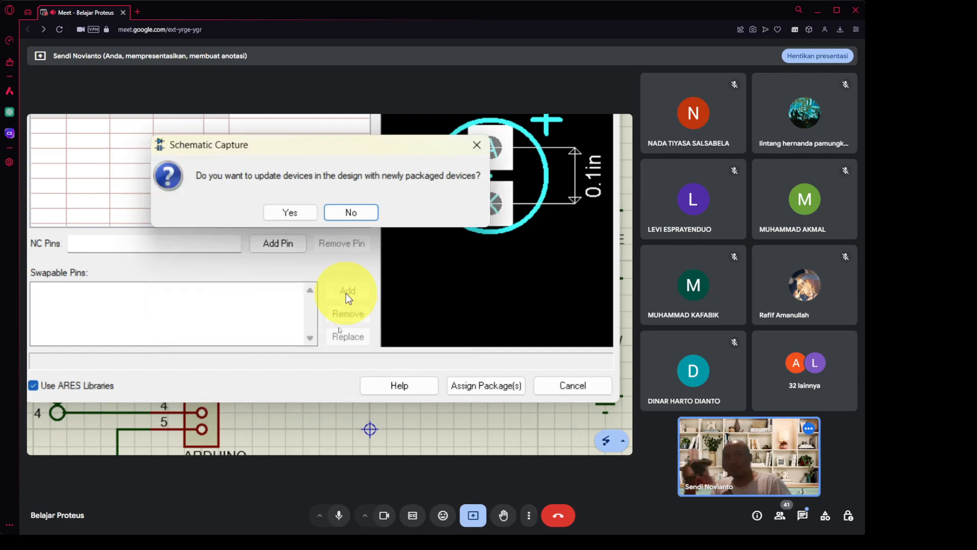
click(279, 211)
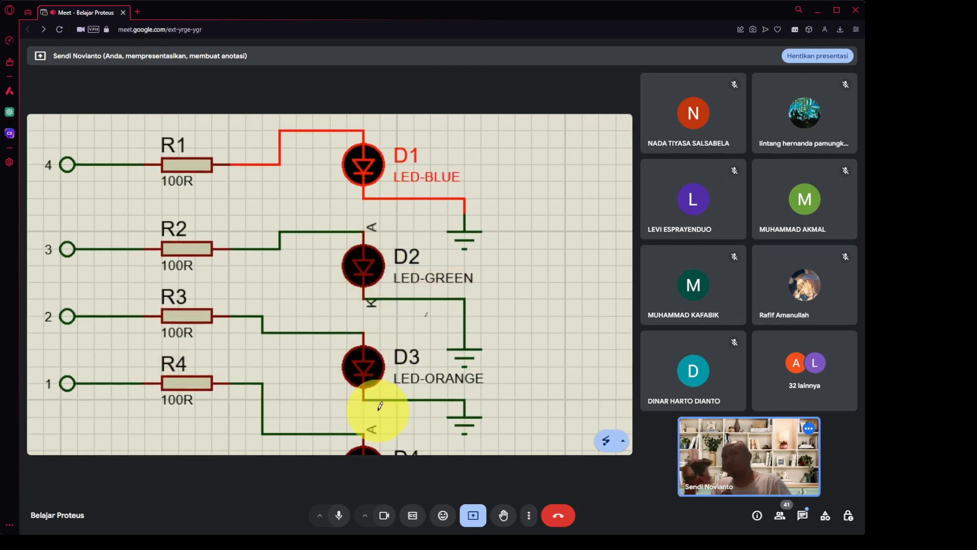
Keep LED packaging for D2 with pin K mapped, assign it, save to ACTIVE and update devices.
right_click(373, 273)
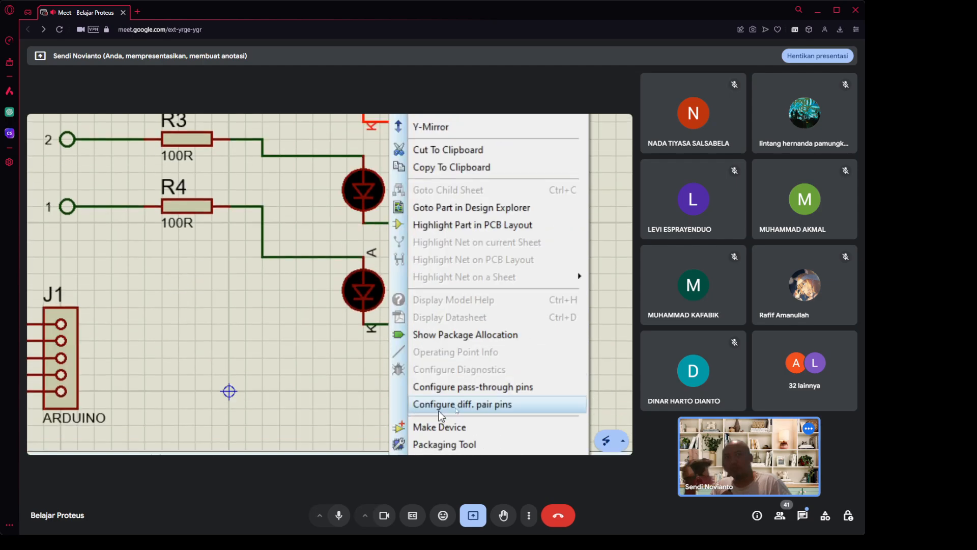
click(469, 395)
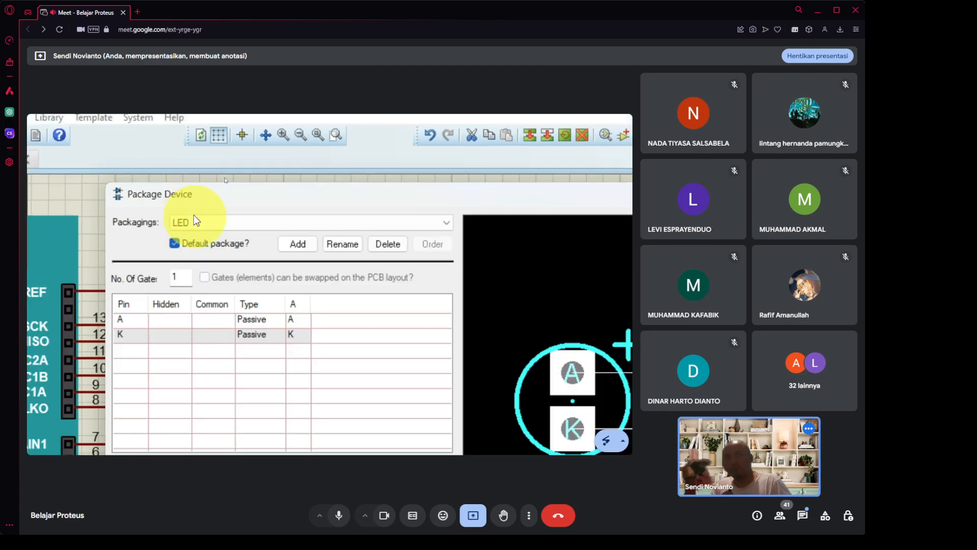
click(220, 224)
click(220, 224)
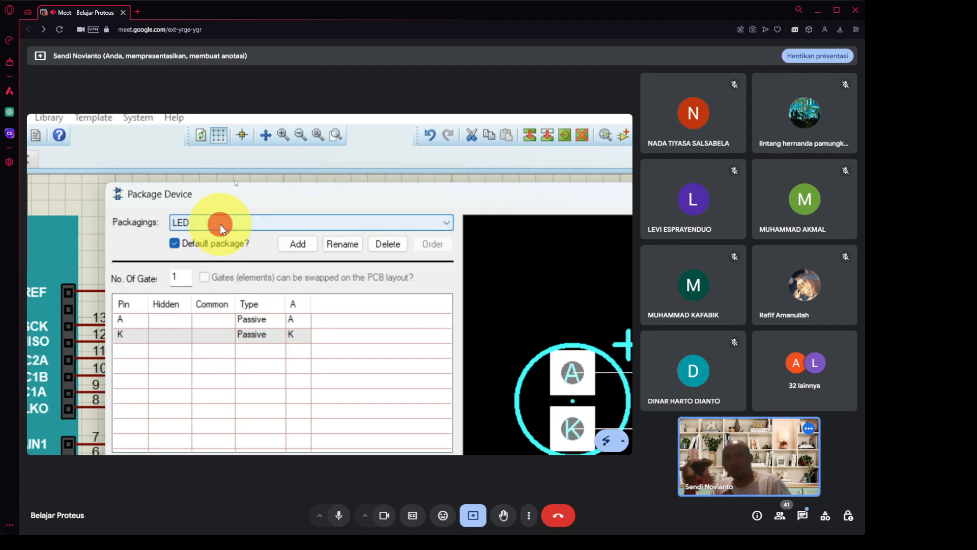
click(220, 224)
click(197, 237)
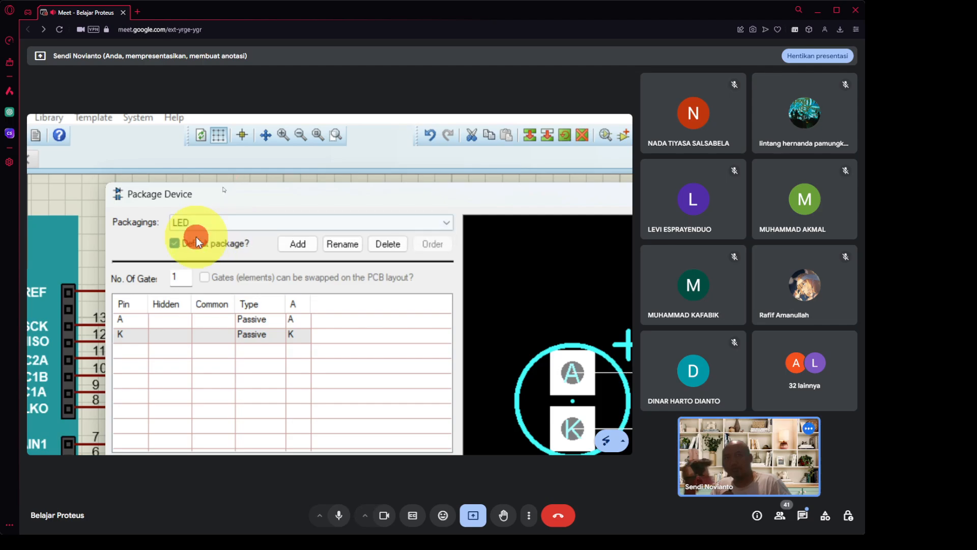
click(299, 333)
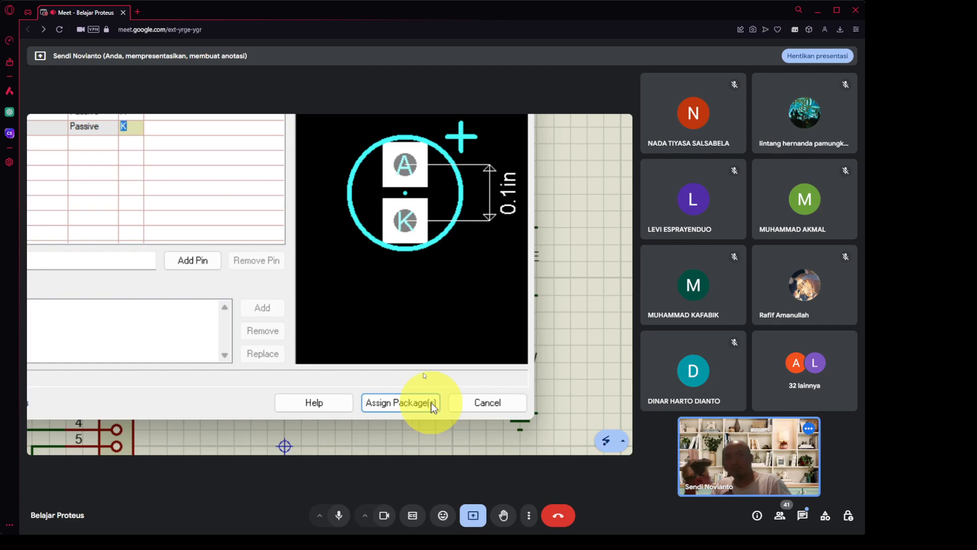
click(439, 404)
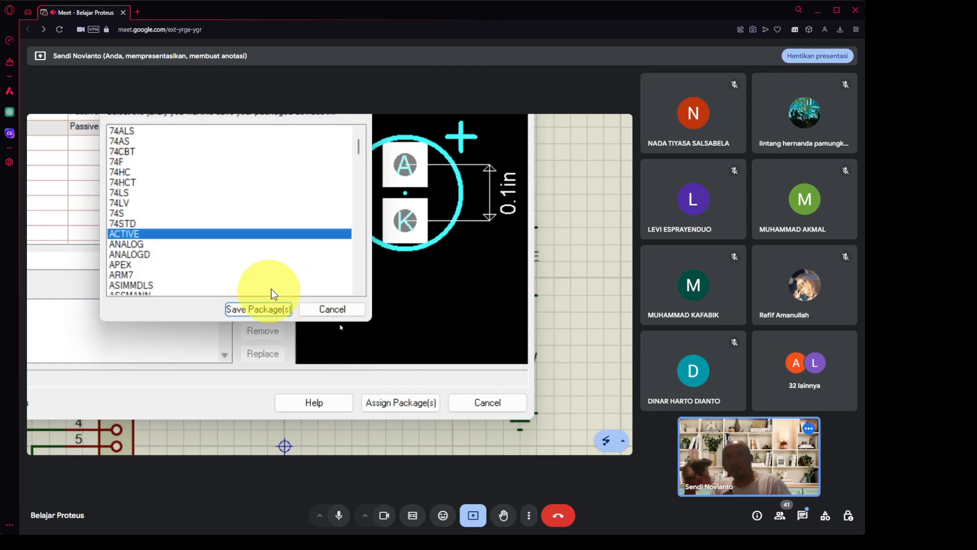
click(257, 309)
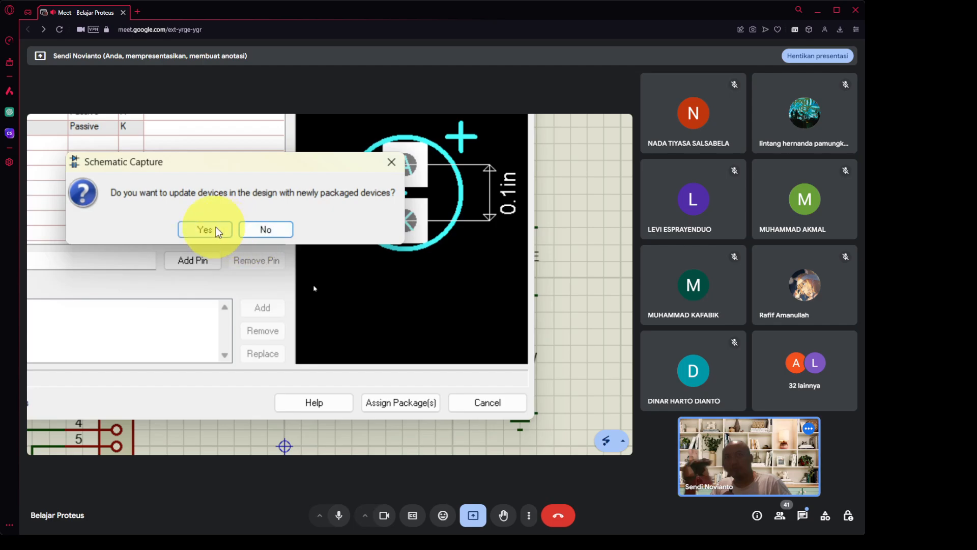
click(206, 228)
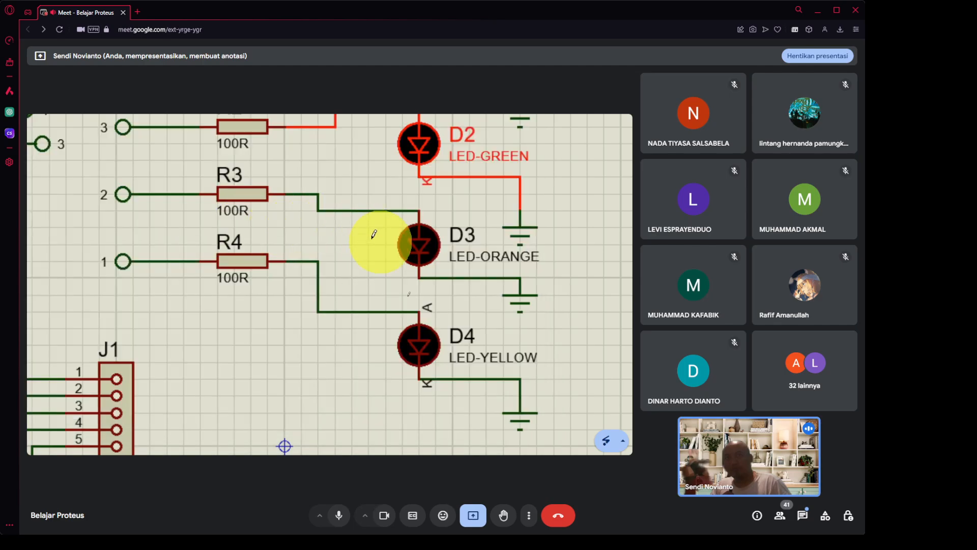
Add the LED package to D3 (LED-ORANGE) in the Packaging Tool.
right_click(423, 262)
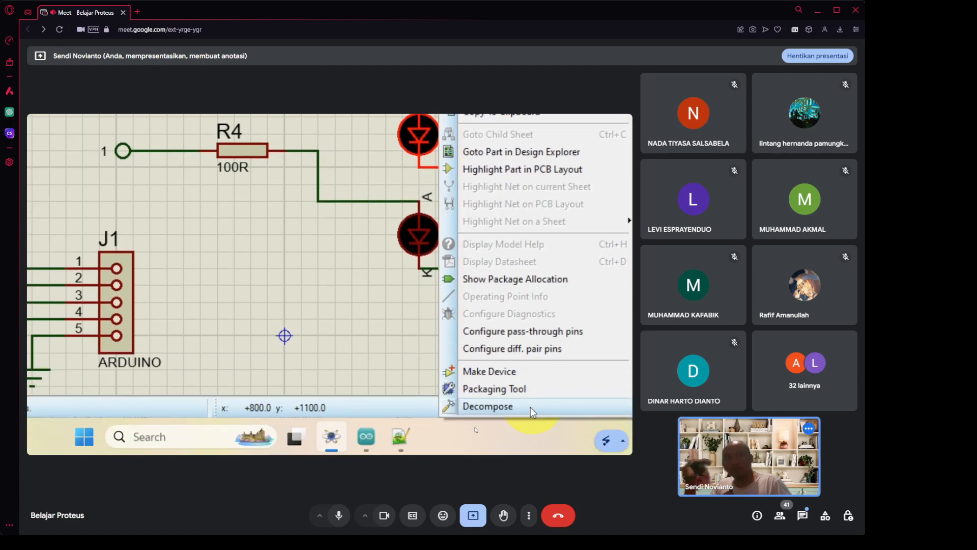
click(540, 388)
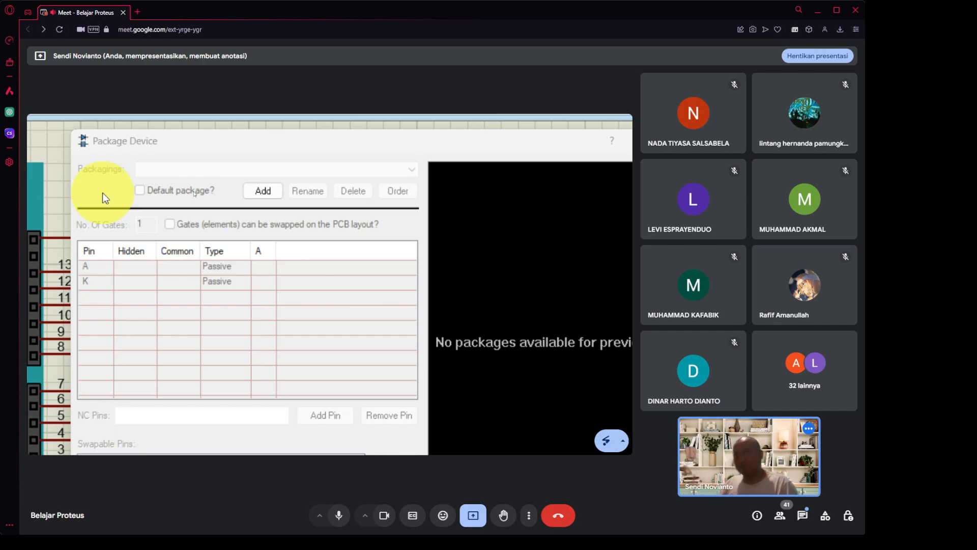
click(102, 192)
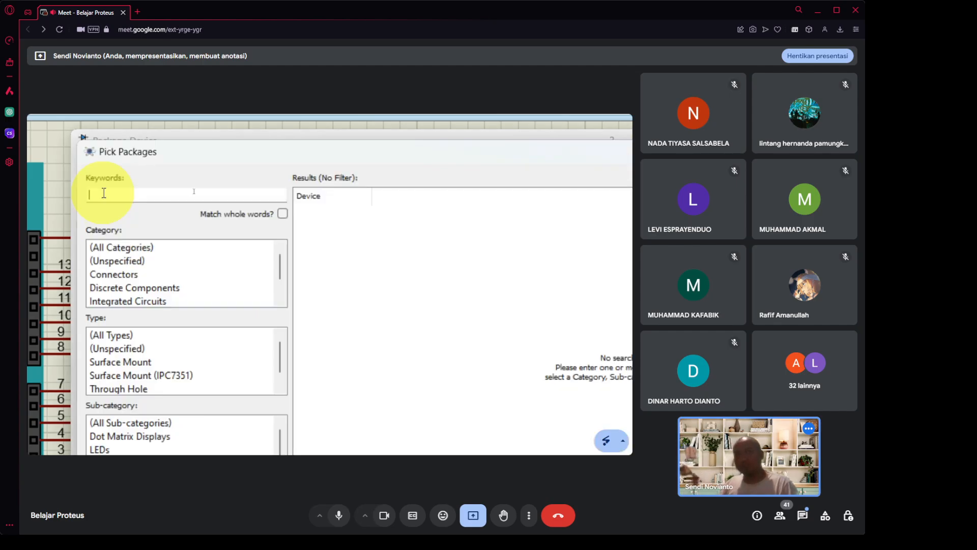
text(LED)
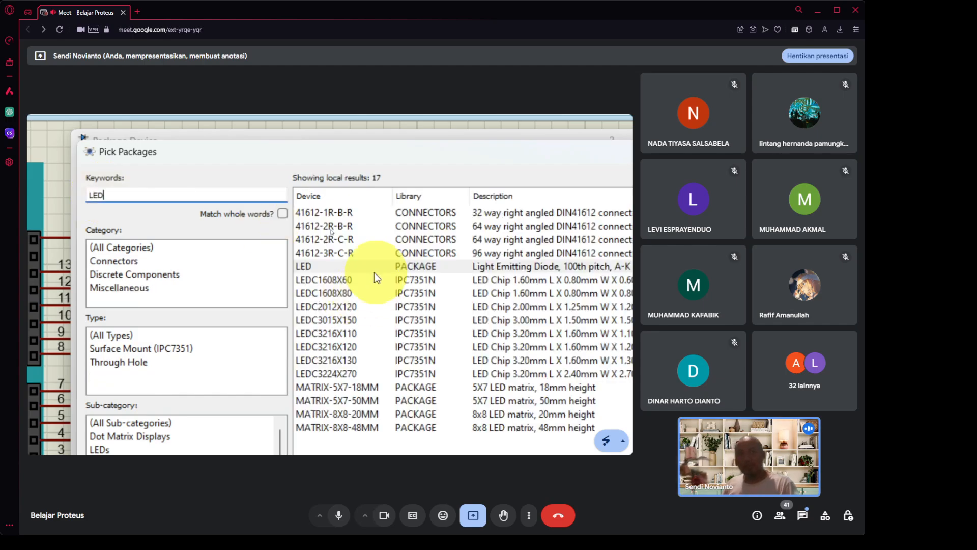
click(379, 265)
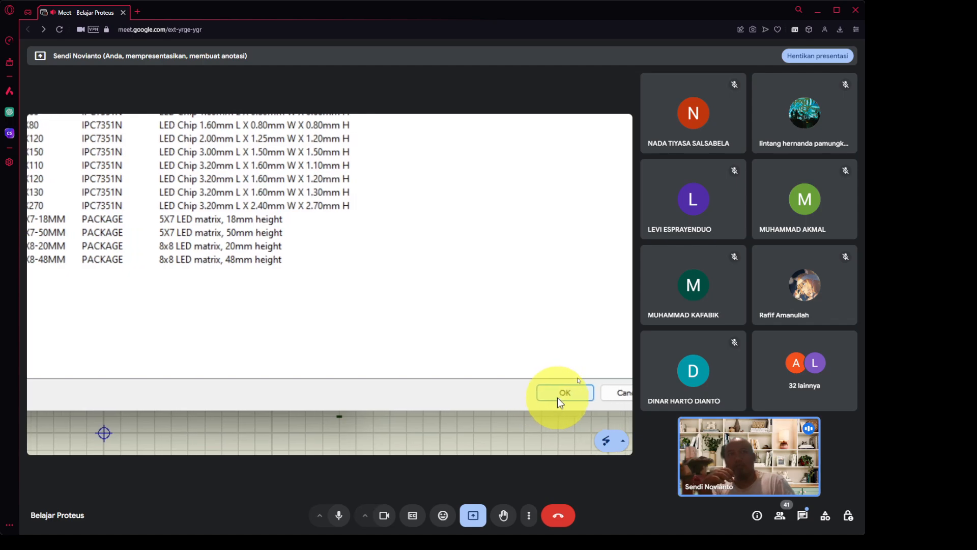
click(557, 398)
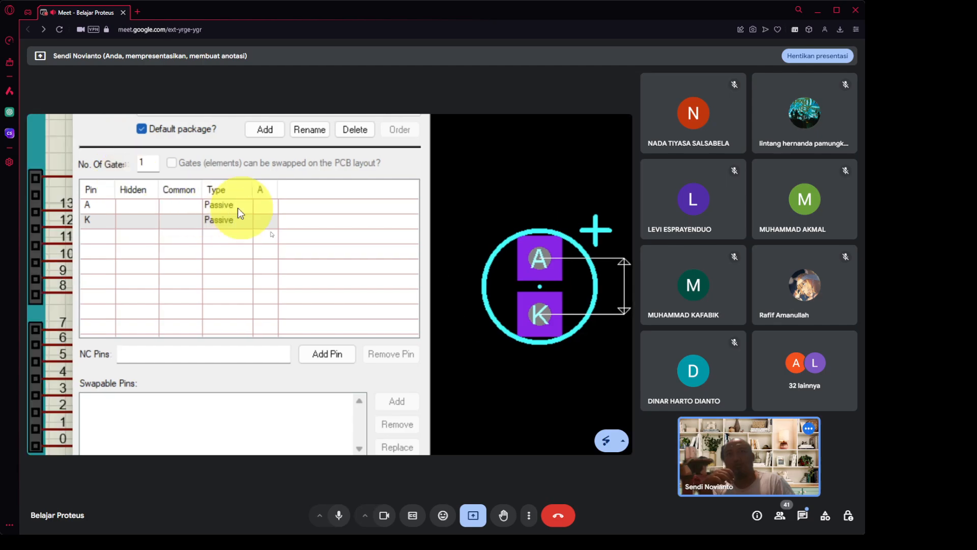
Map pins A and K, assign the package, save it to ACTIVE and update devices.
click(265, 207)
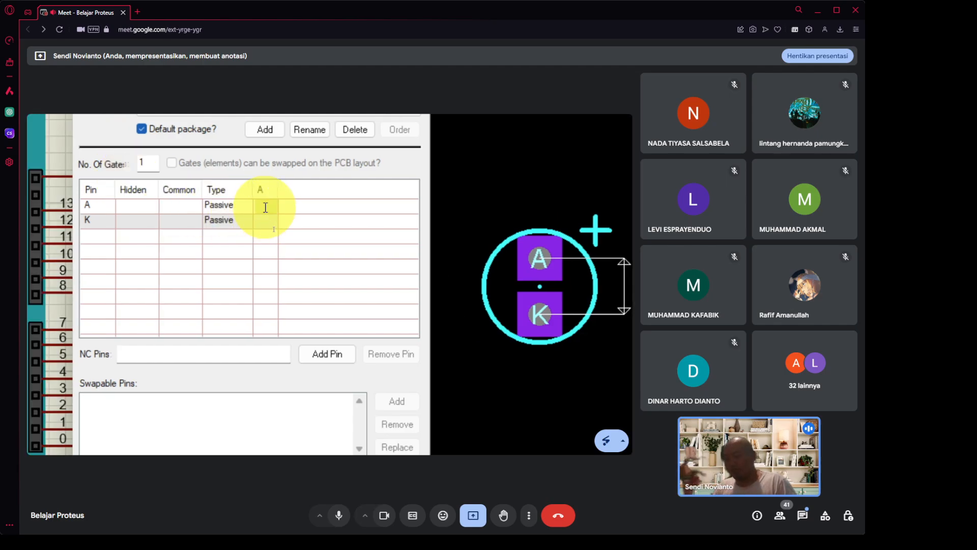
text(A)
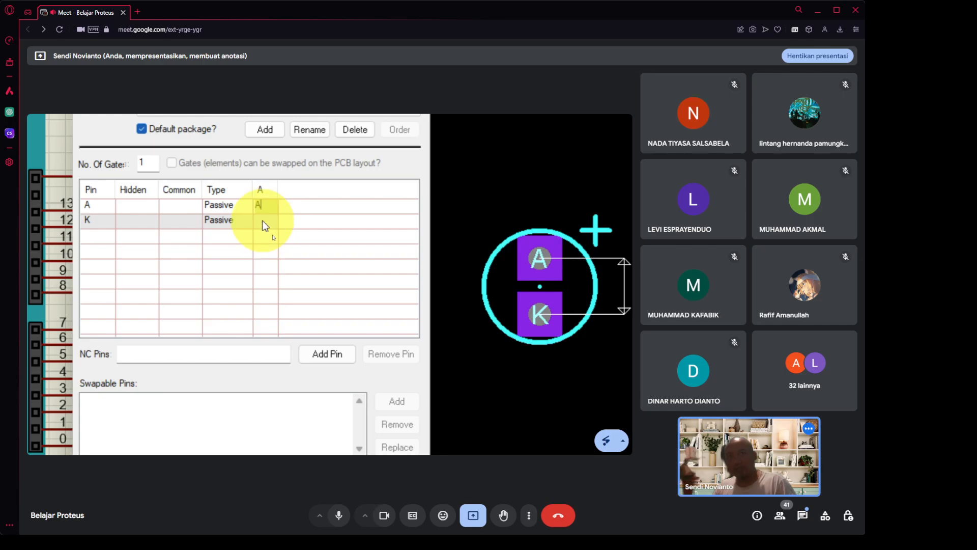
click(262, 220)
text(K)
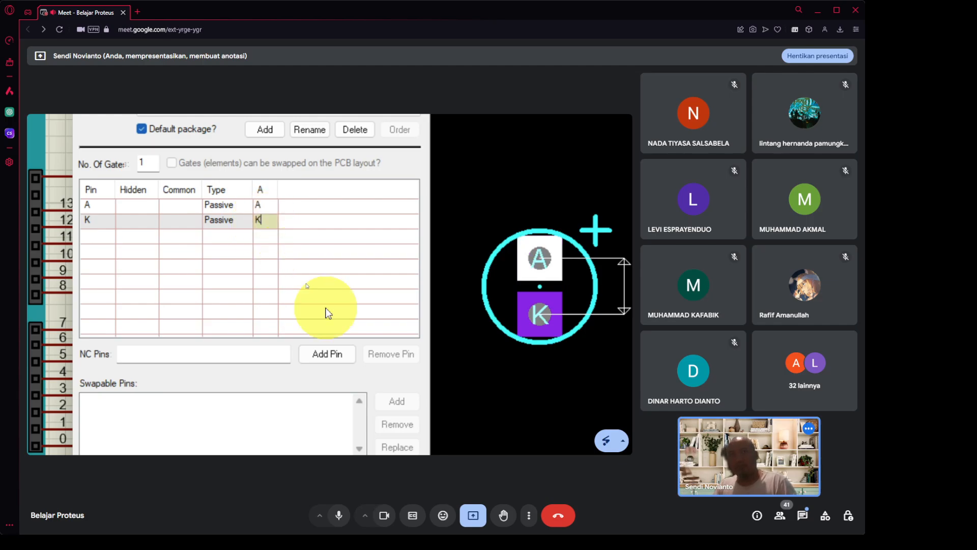
scroll(422, 414, down, 3)
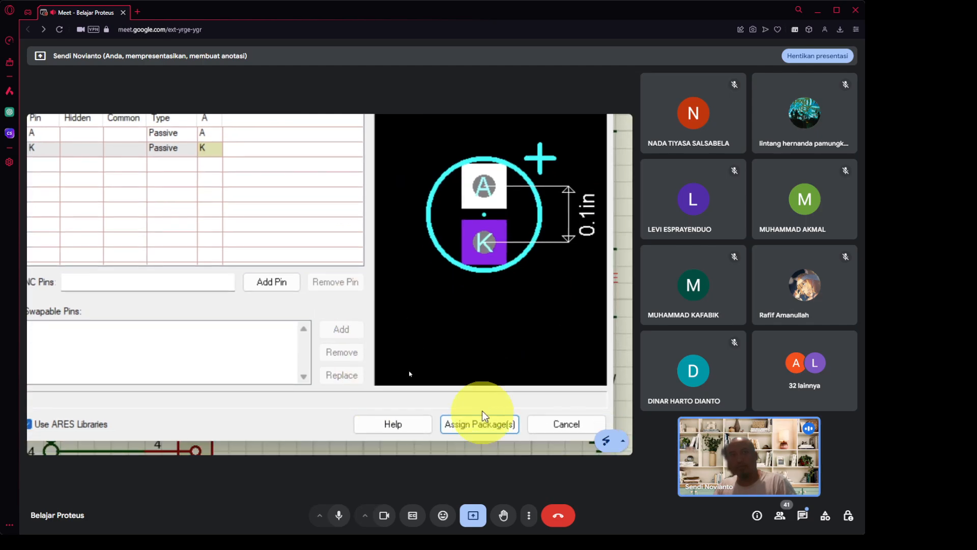
click(480, 422)
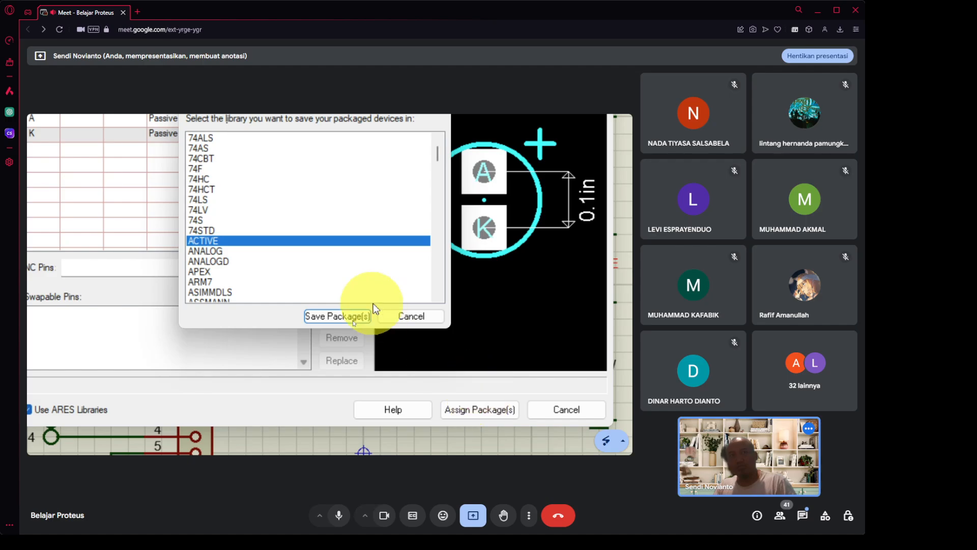
click(338, 316)
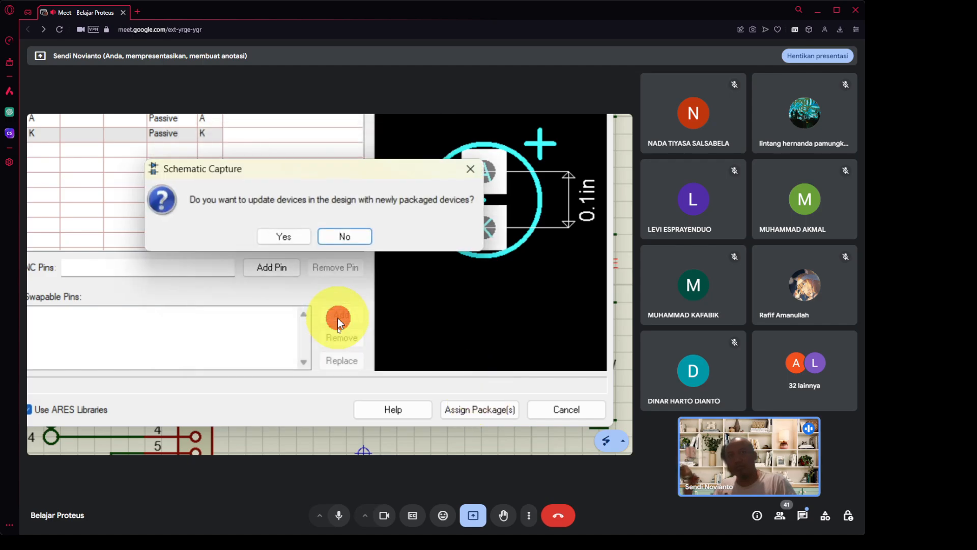
click(285, 235)
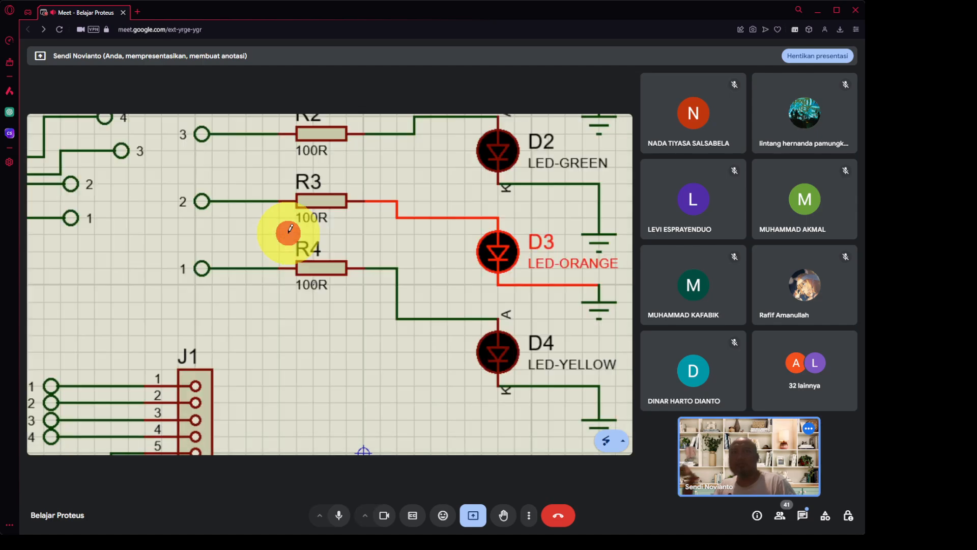
Keep LED packaging for D4 (LED-YELLOW), check pin K, assign, save to ACTIVE and update devices.
right_click(497, 357)
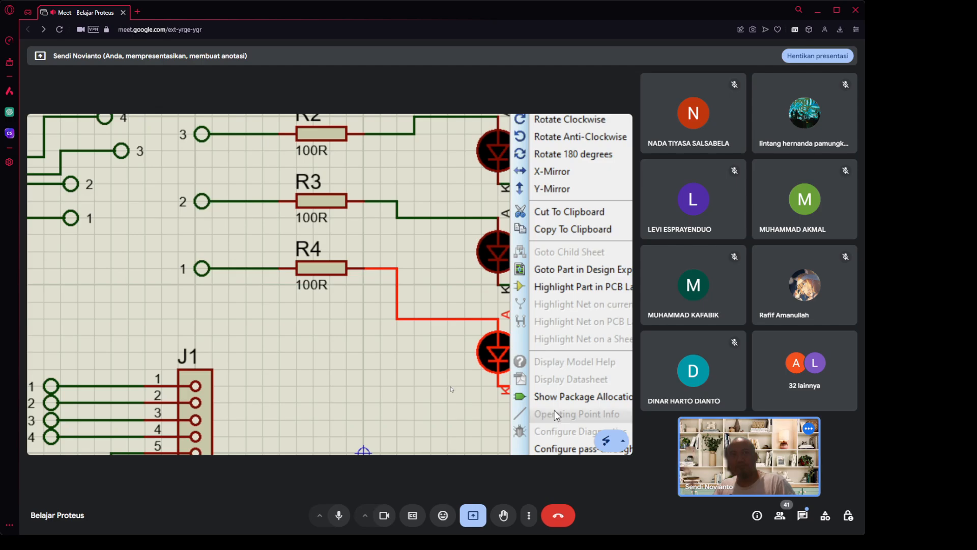
click(558, 396)
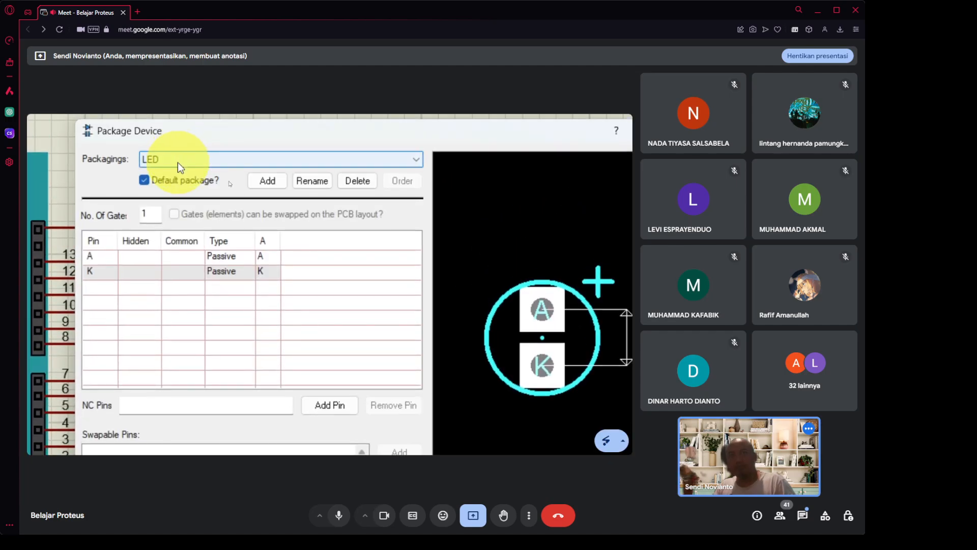
click(179, 163)
click(178, 163)
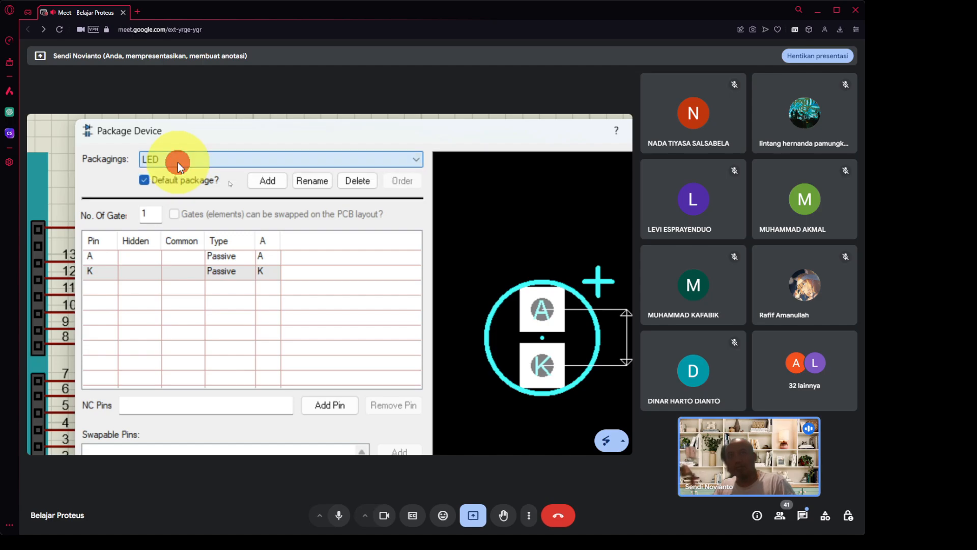
click(266, 182)
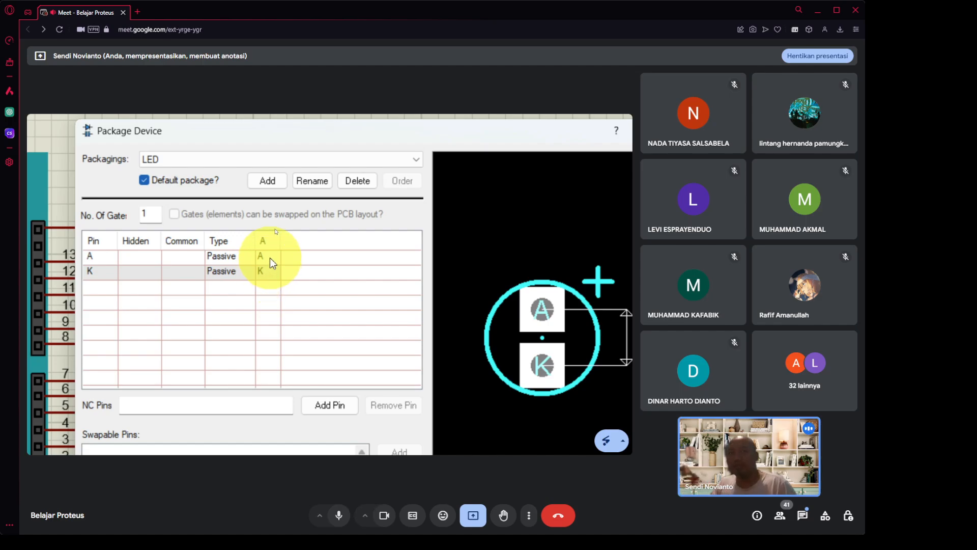
click(267, 273)
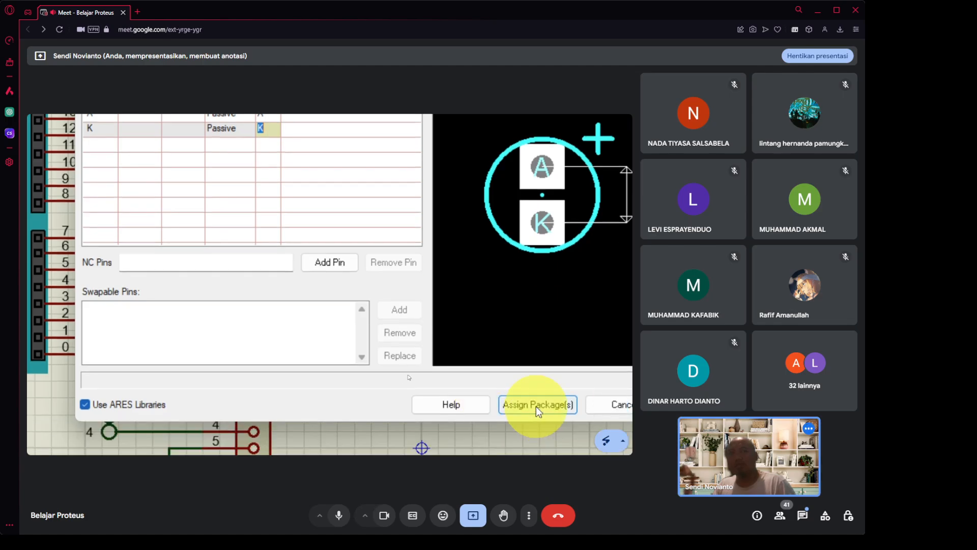
click(535, 406)
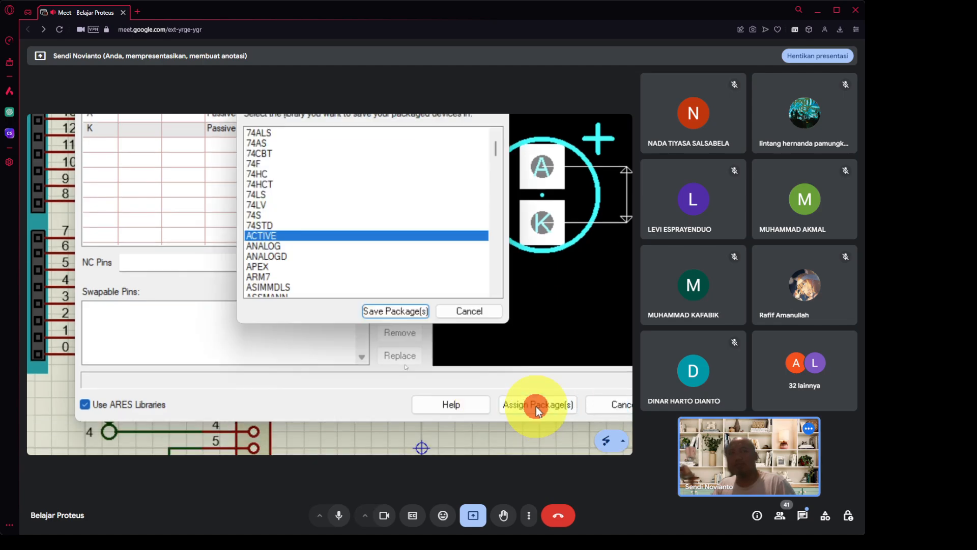
click(416, 309)
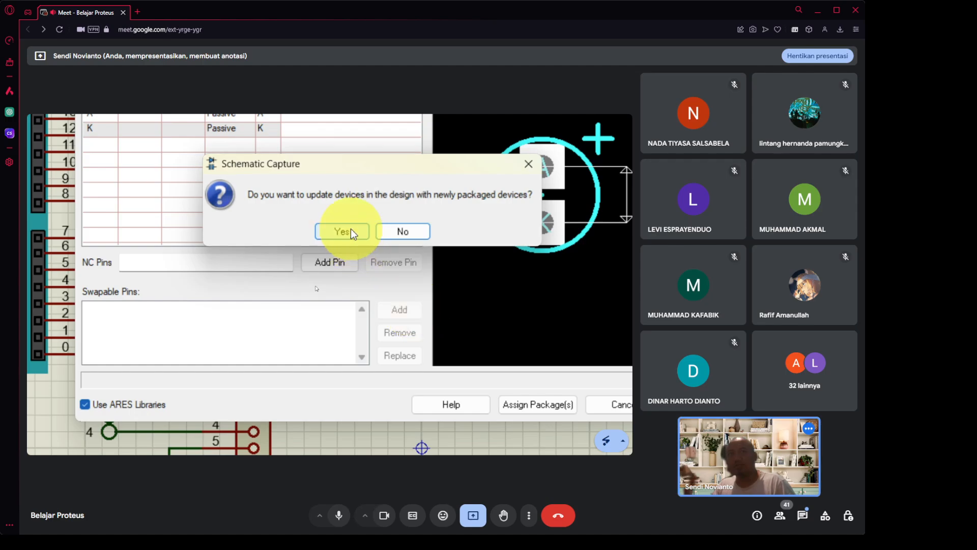
click(350, 228)
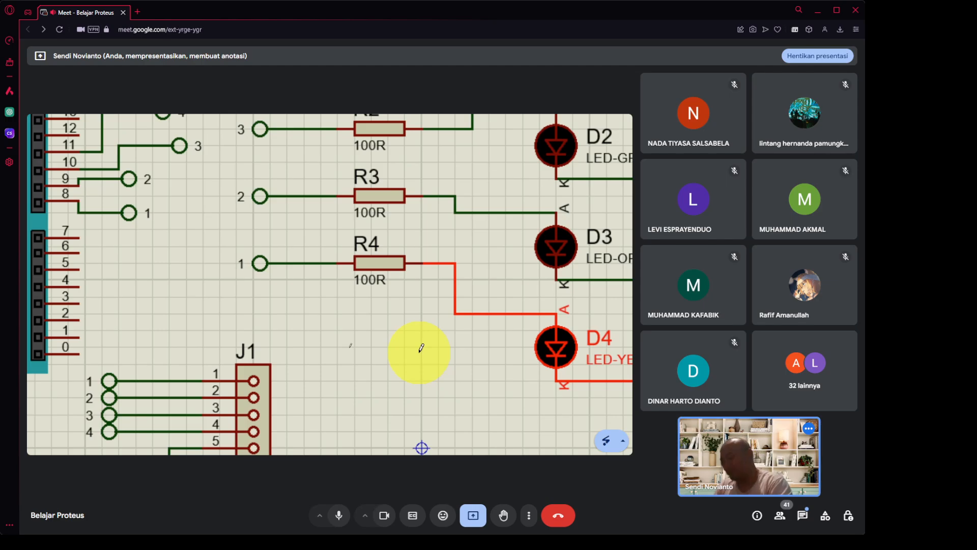
key(super+minus)
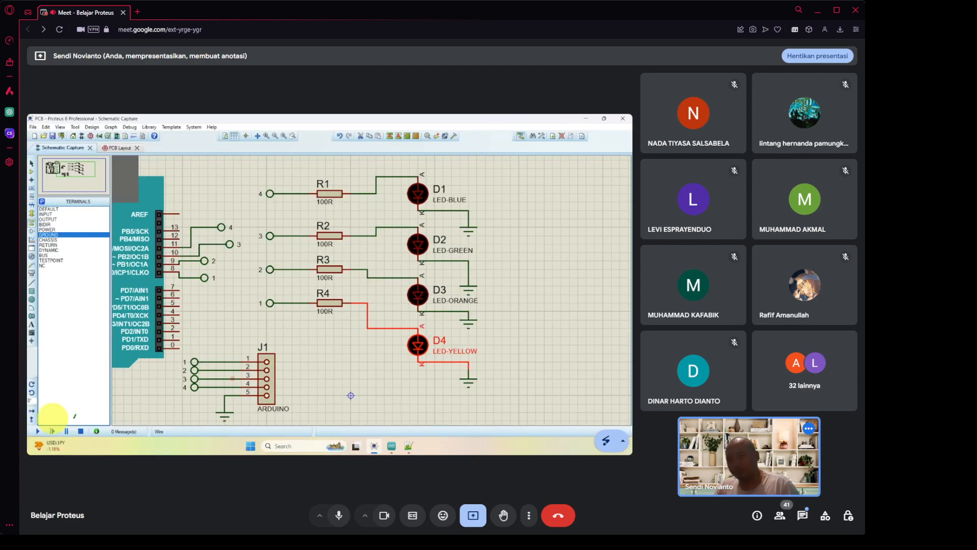
click(803, 516)
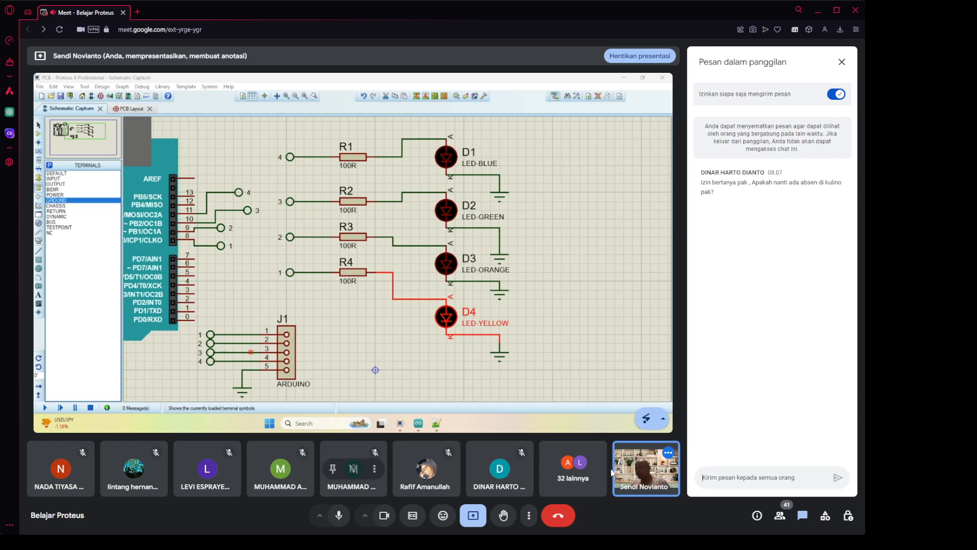
click(781, 517)
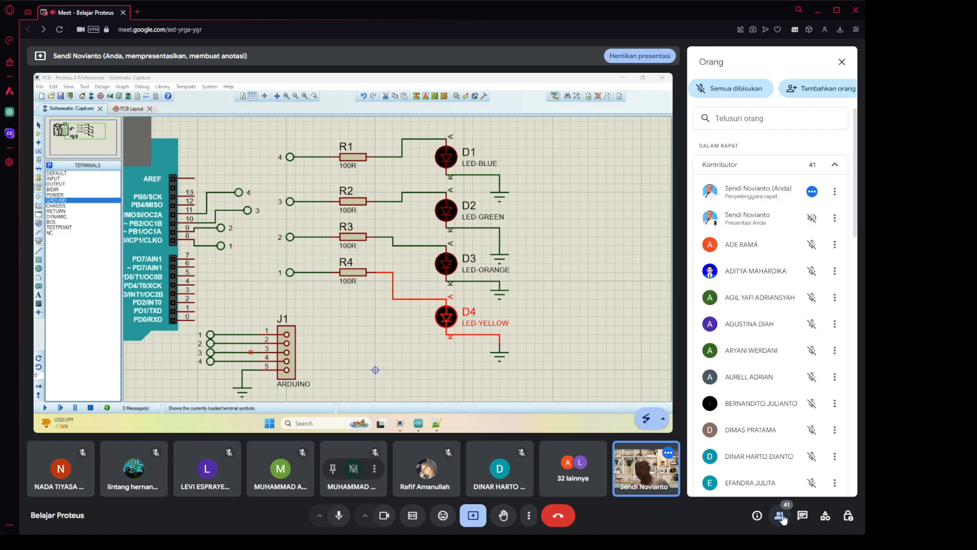
click(782, 517)
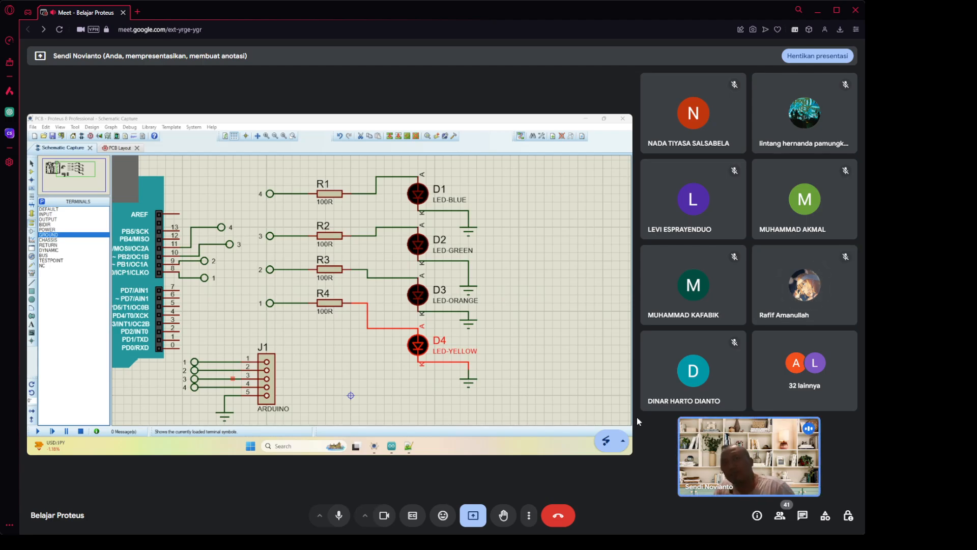
Switch to the PCB Layout, showing the empty board and the unplaced components.
click(120, 148)
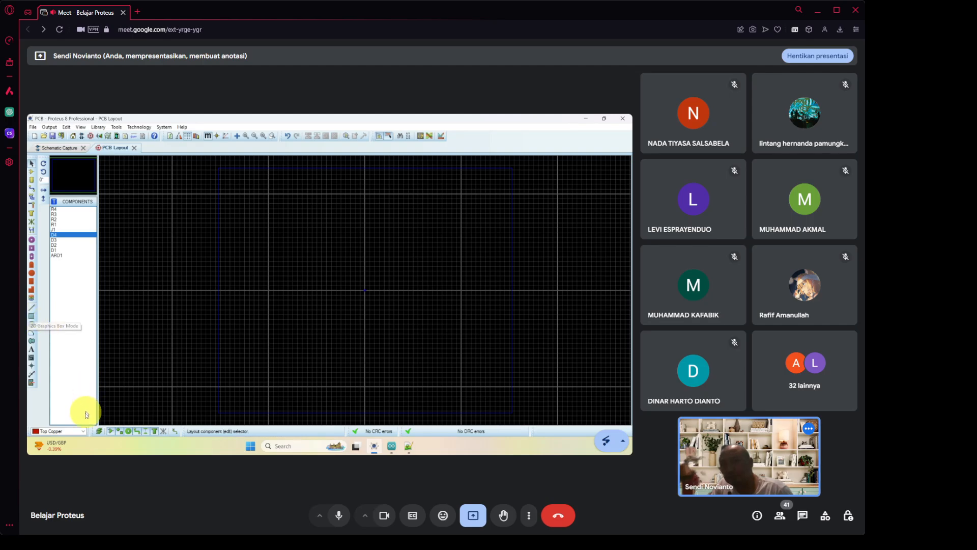
Select the Board Edge layer and draw a box outline from (-100, +70) to (+62.5, -42.5).
click(81, 433)
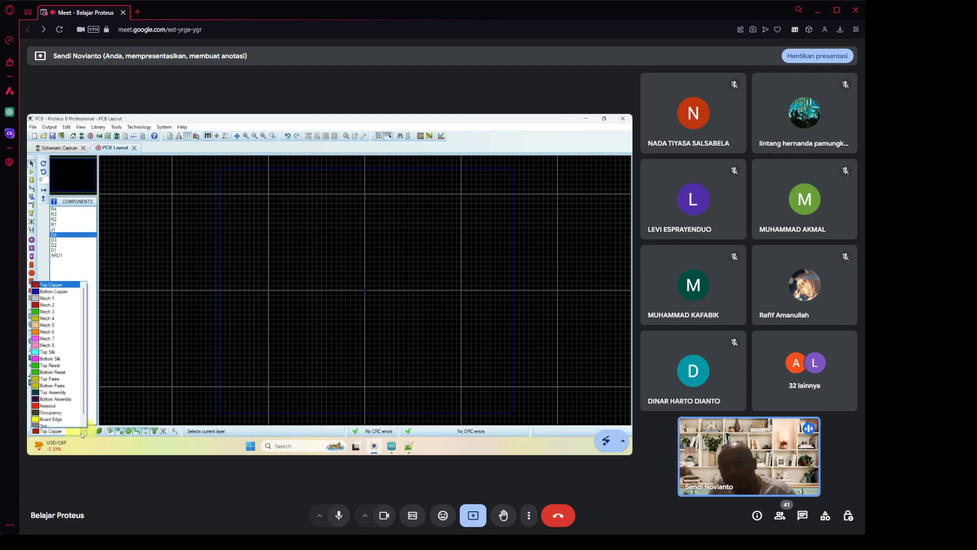
click(71, 434)
click(71, 434)
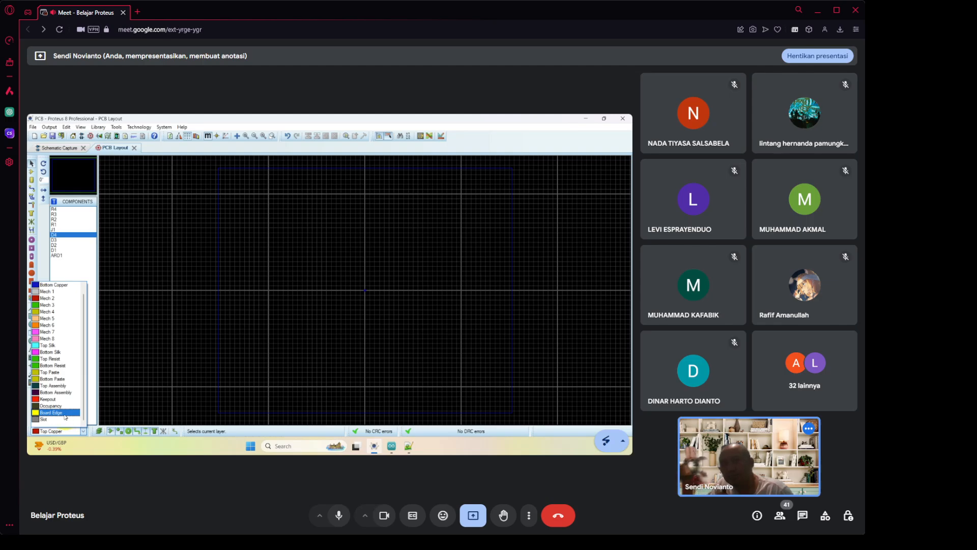
click(65, 416)
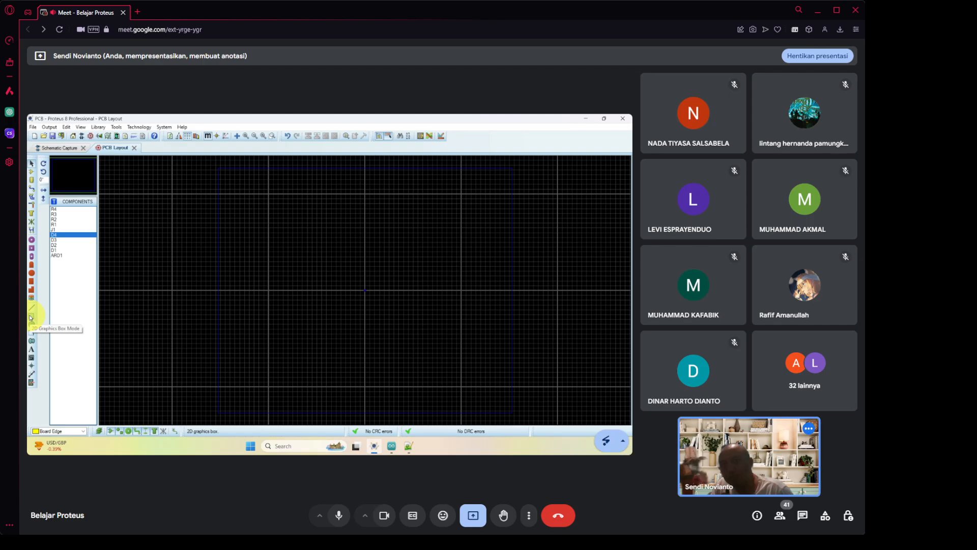
click(31, 316)
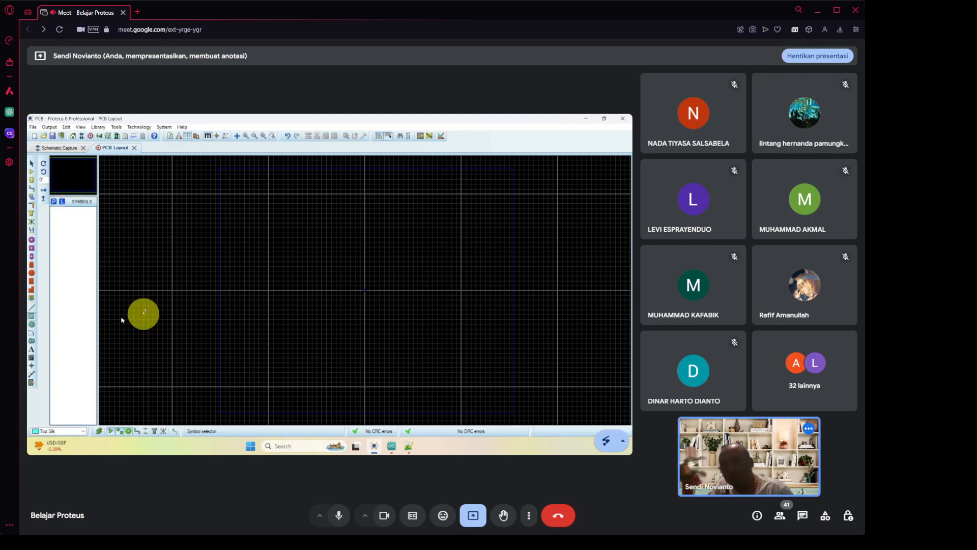
click(268, 222)
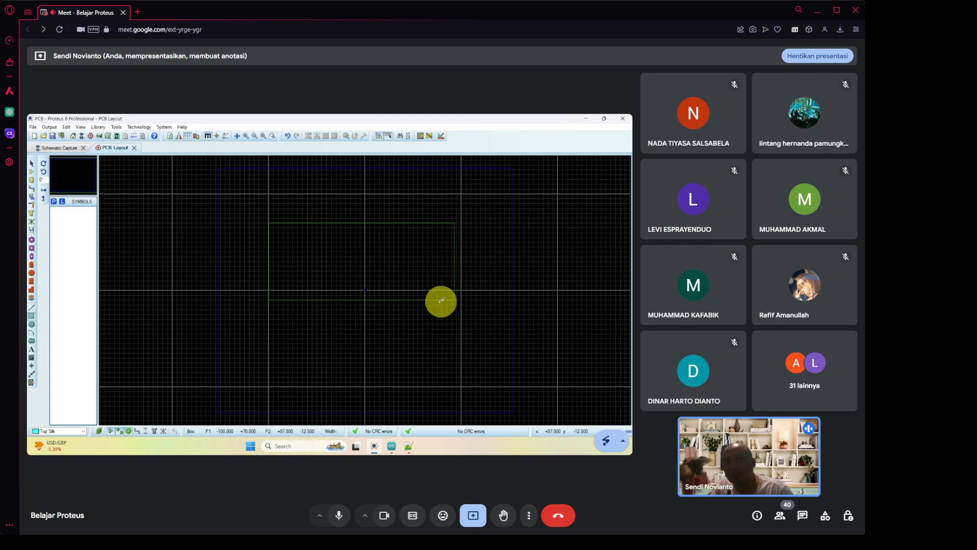
click(445, 330)
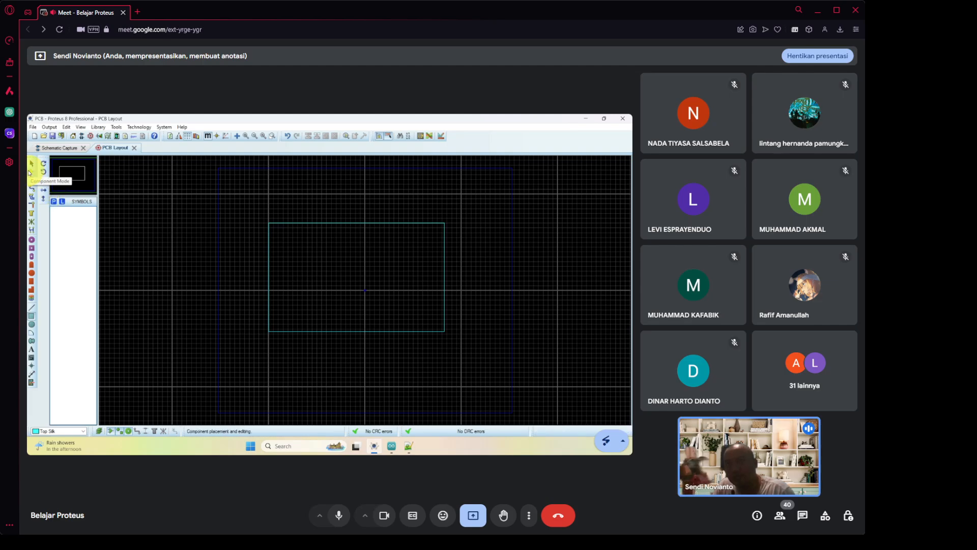
Place connector J1 near the top-left of the board outline.
click(30, 172)
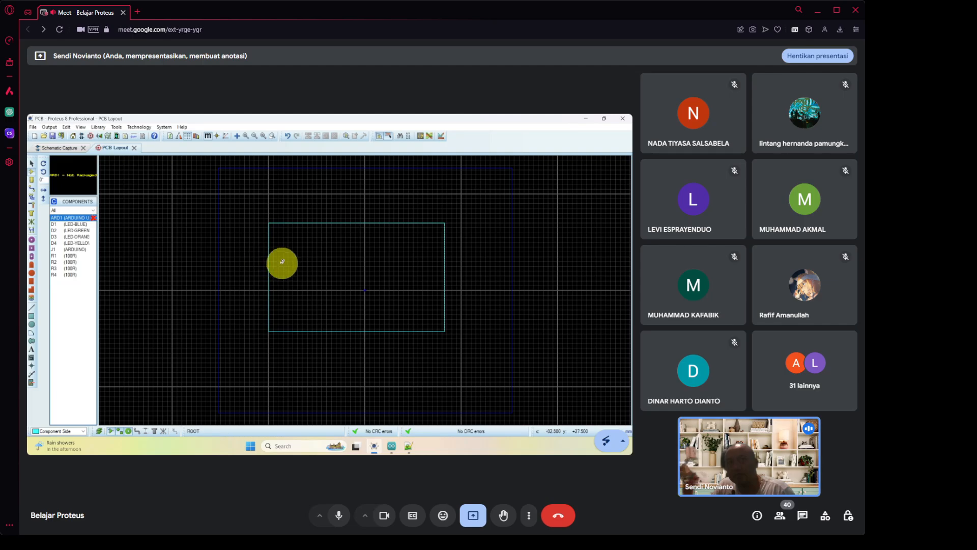
scroll(365, 287, up, 2)
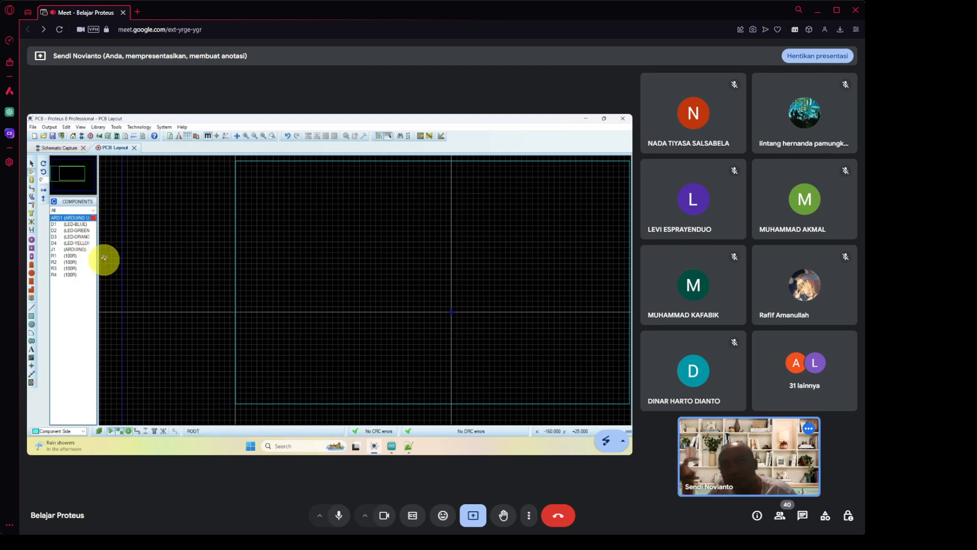
click(71, 249)
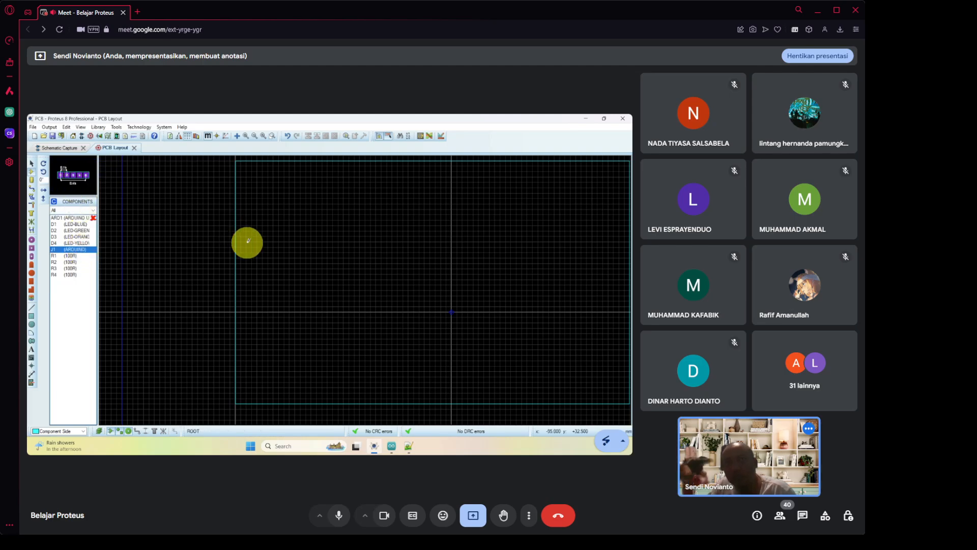
click(289, 221)
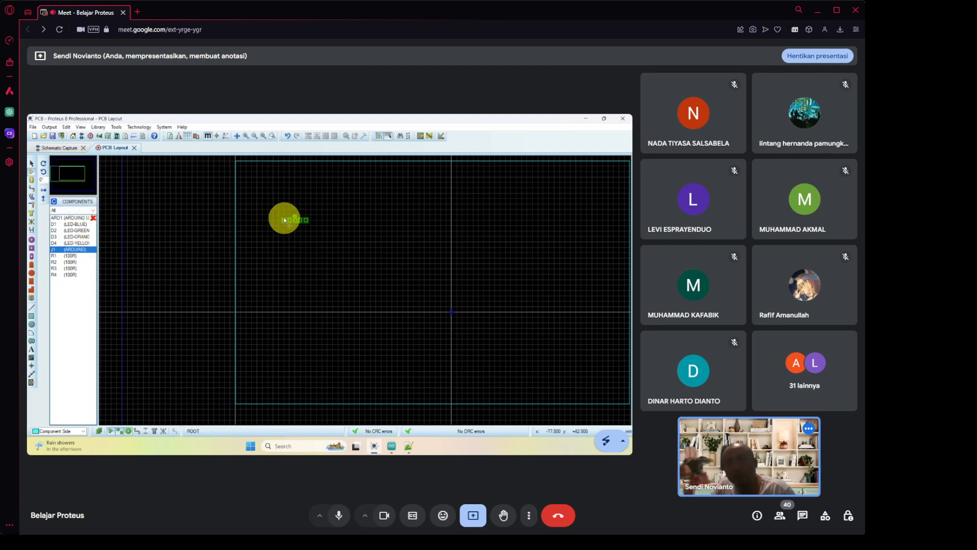
click(272, 193)
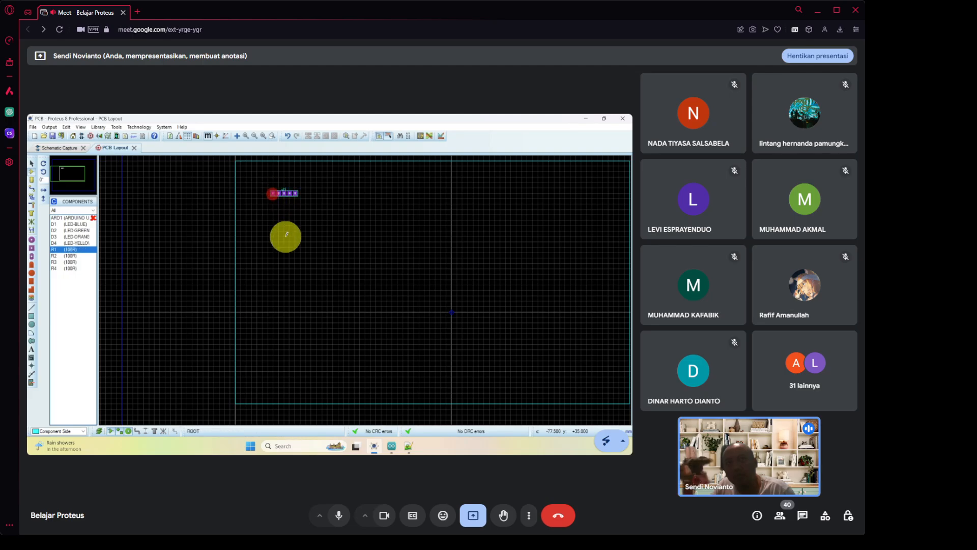
Place resistors R2, R3, R4 and R1 on the board to the right of J1.
click(77, 256)
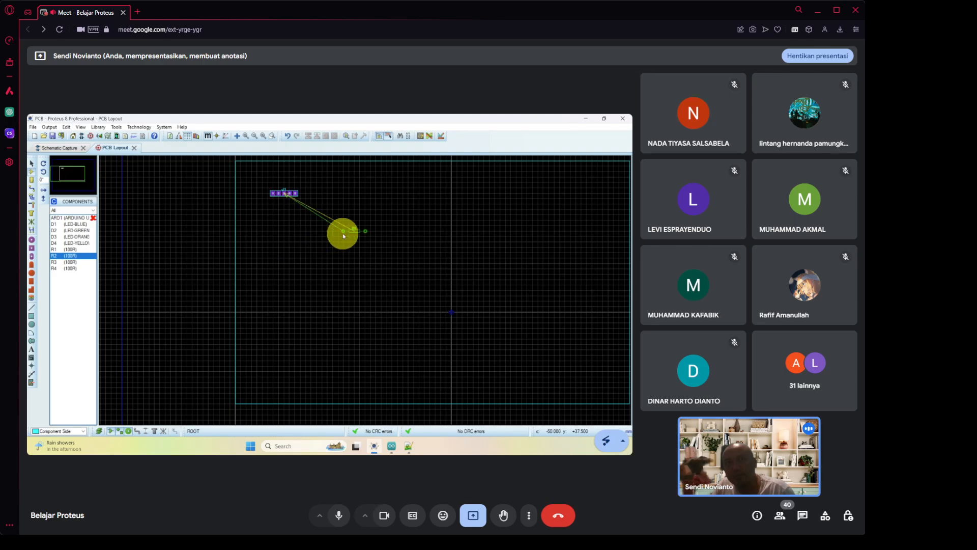
click(343, 235)
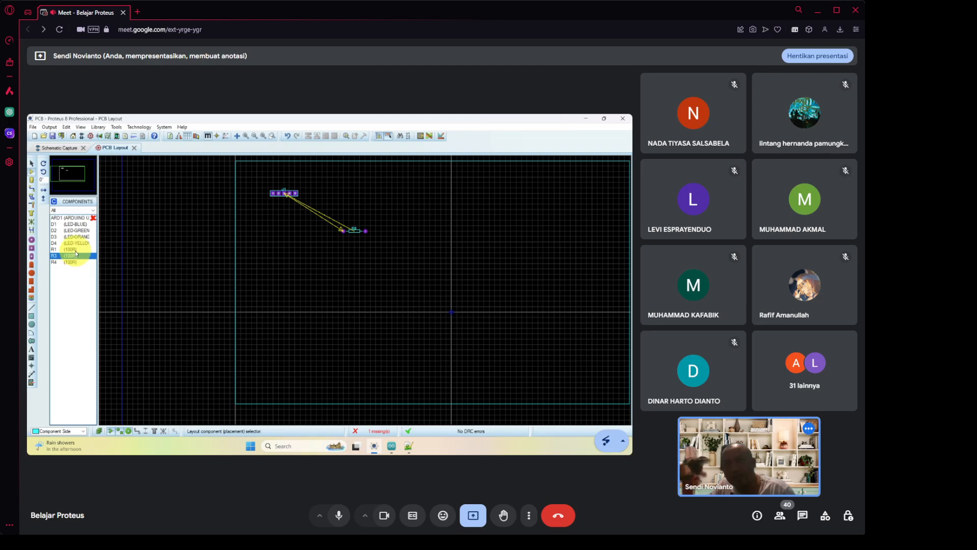
click(74, 257)
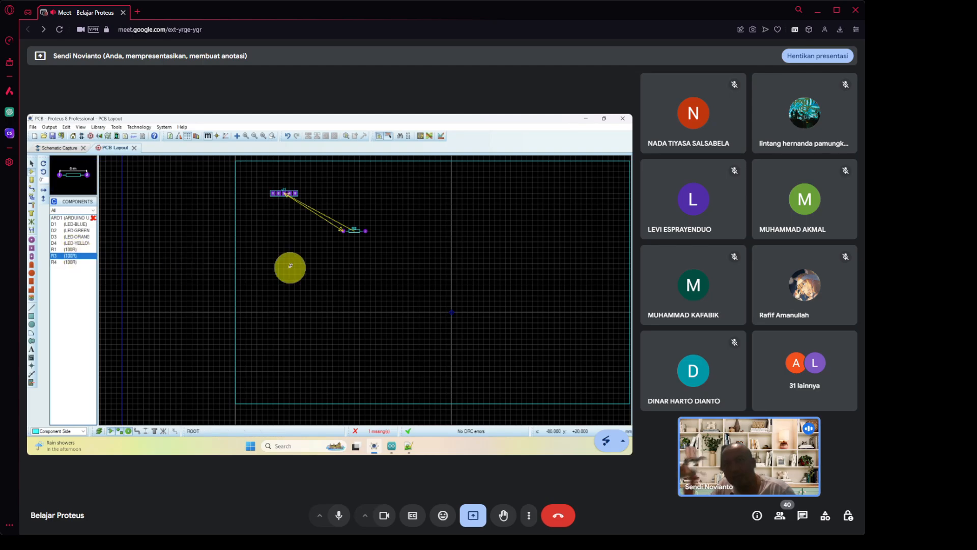
click(365, 261)
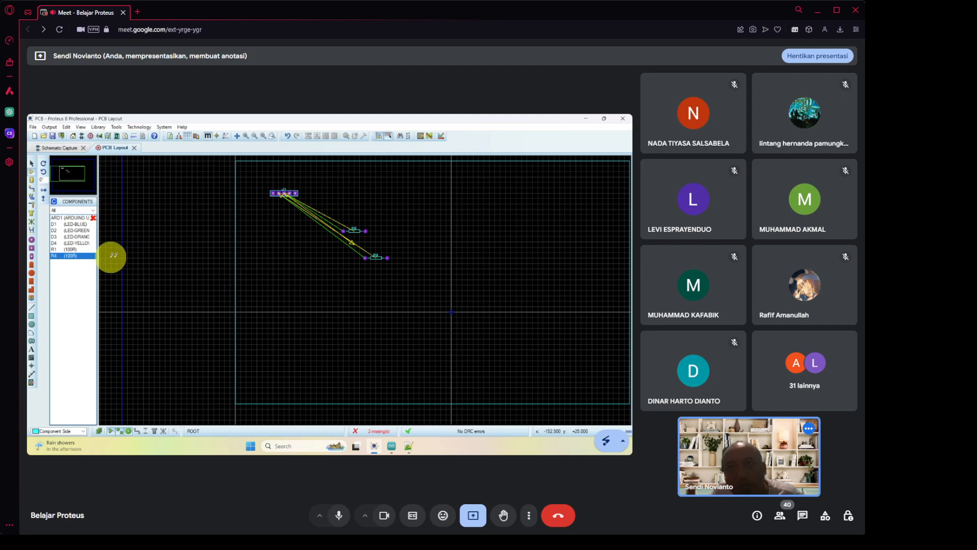
click(80, 256)
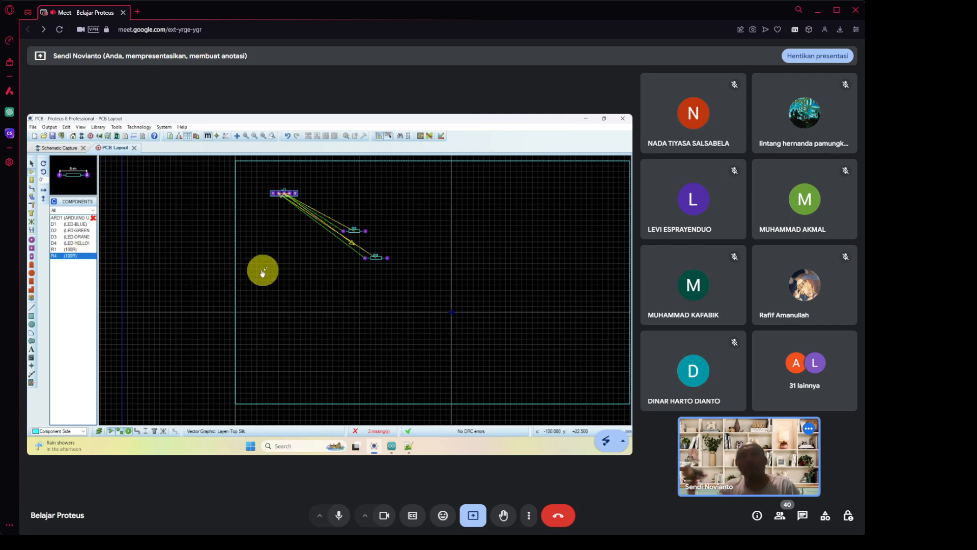
click(333, 279)
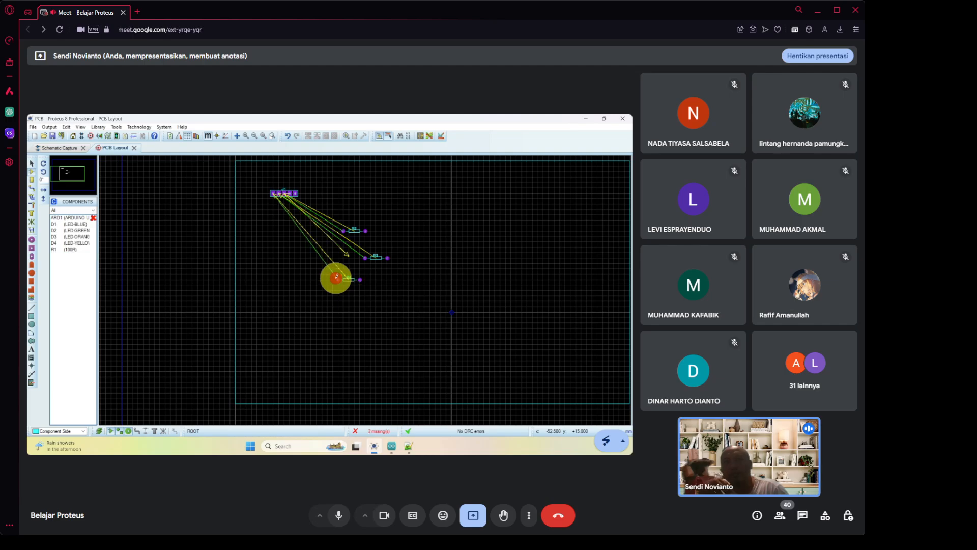
click(73, 249)
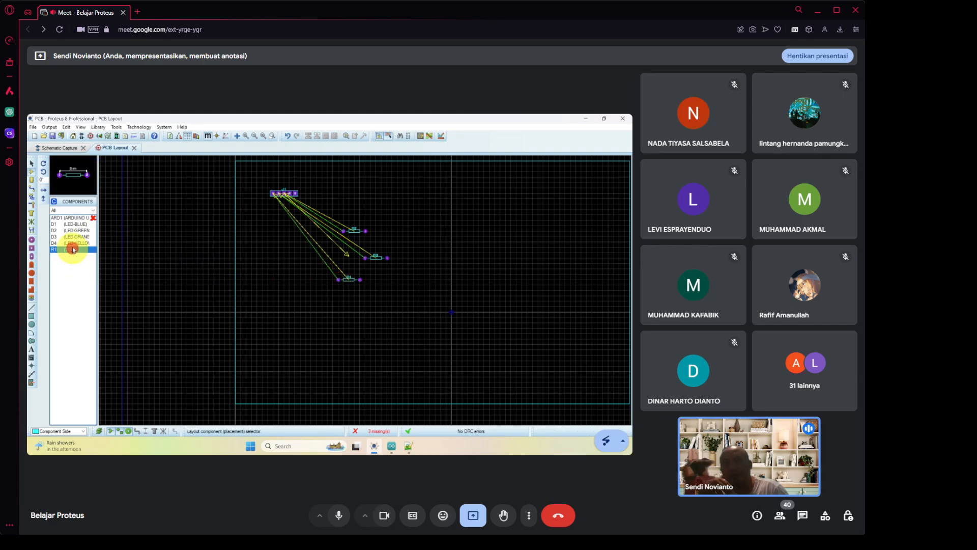
click(377, 205)
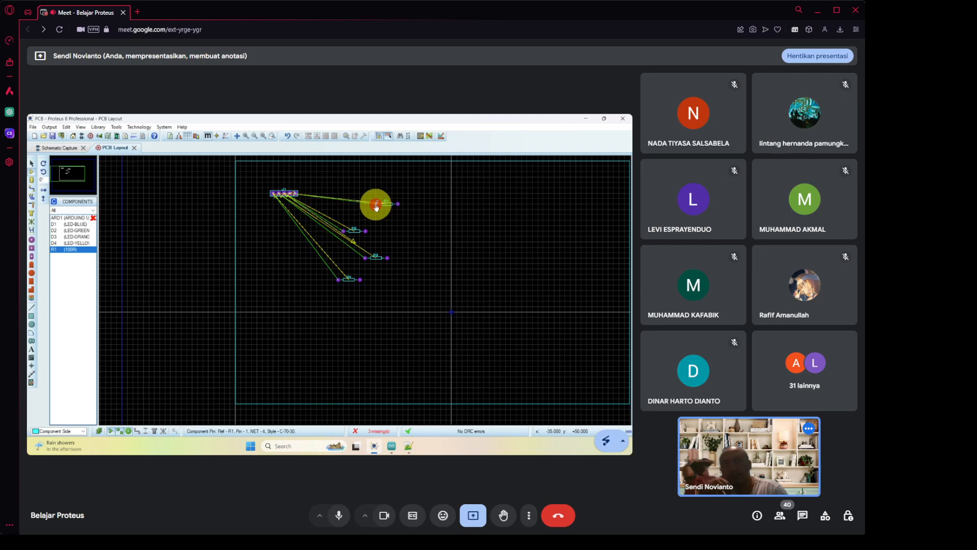
Place LEDs D4, D3, D2 and D1 in a column down the right side of the board.
click(75, 243)
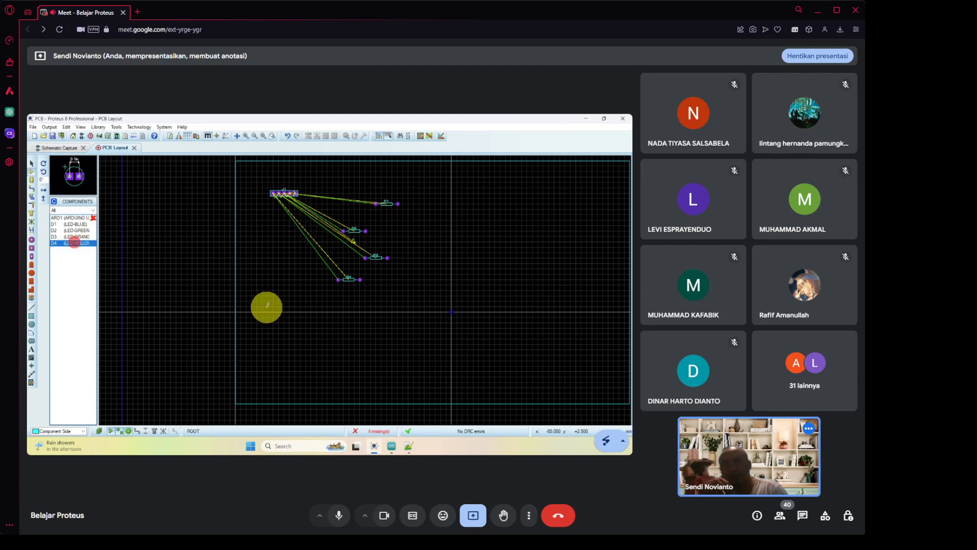
click(451, 216)
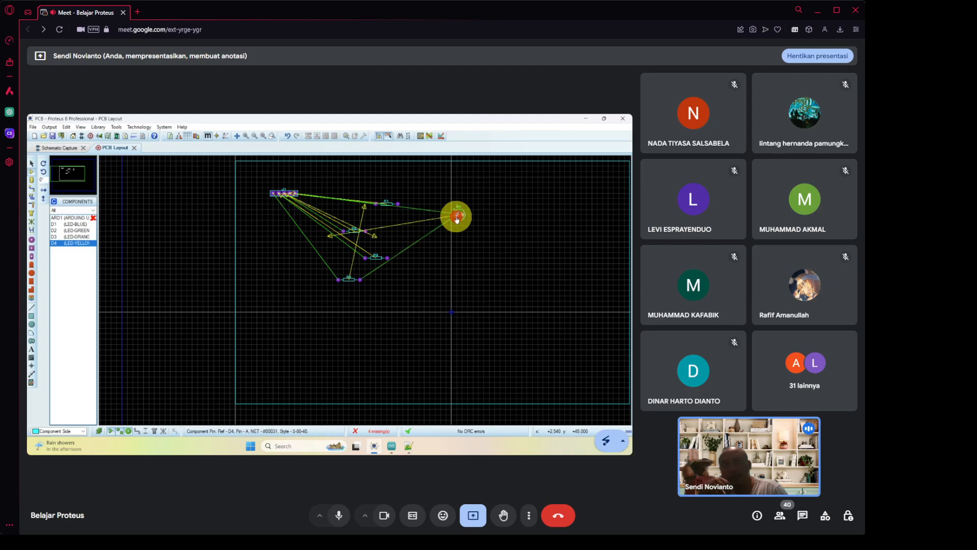
click(82, 238)
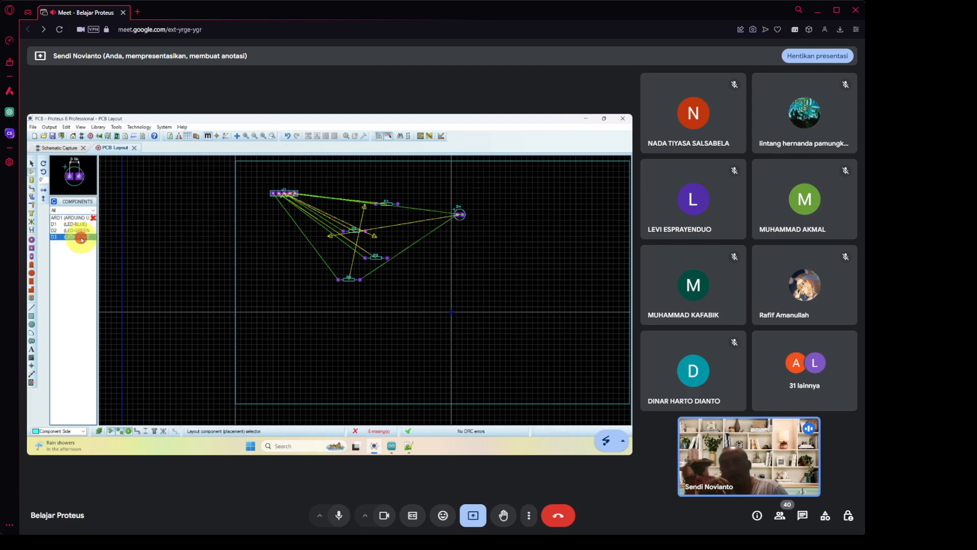
click(435, 253)
click(458, 248)
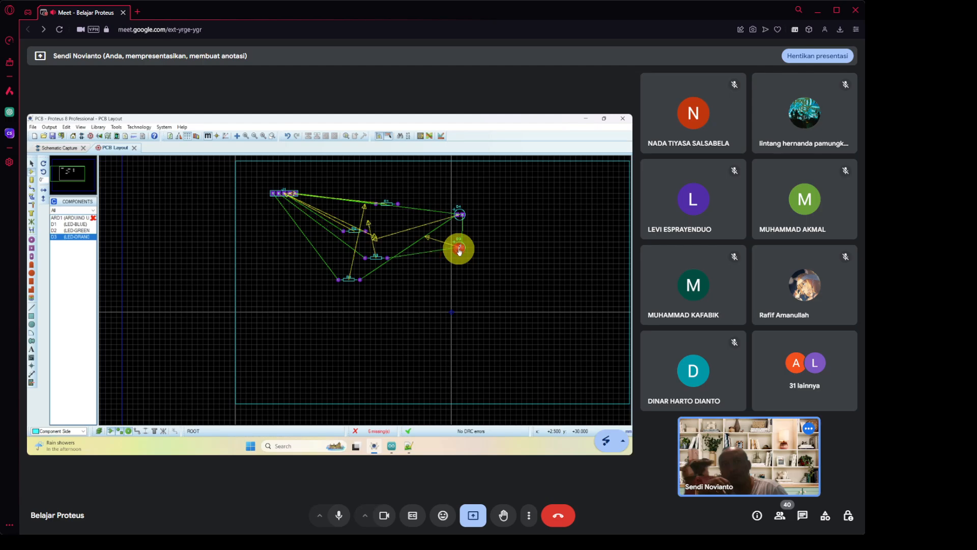
click(81, 231)
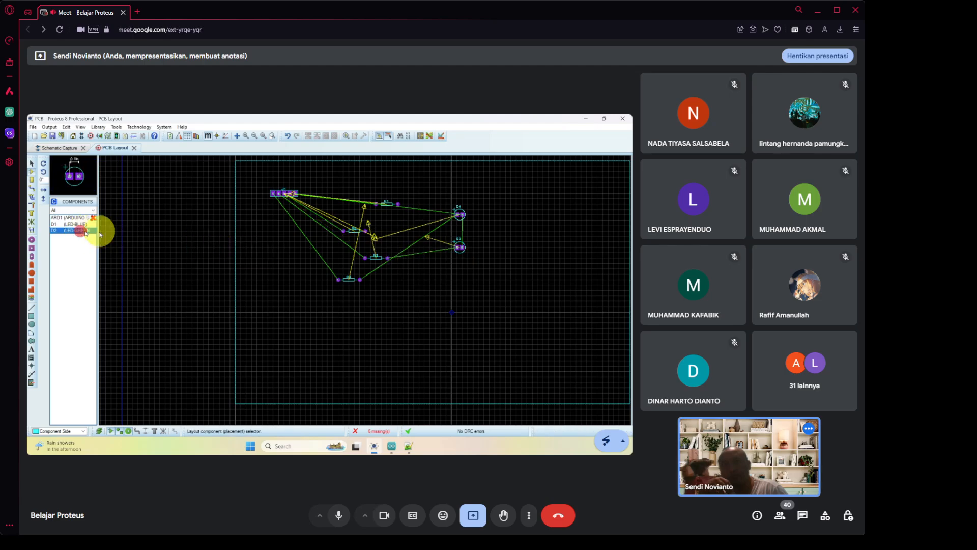
click(452, 277)
click(457, 274)
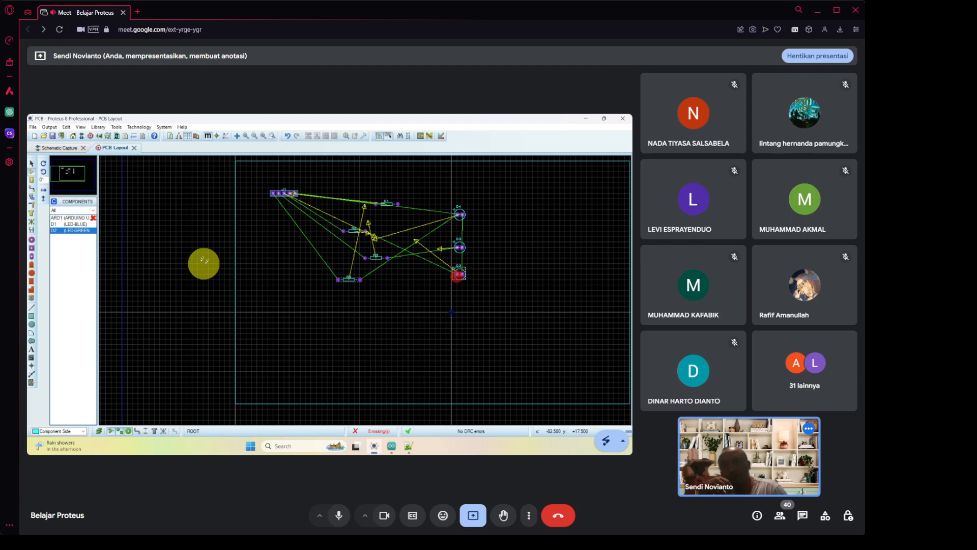
click(75, 225)
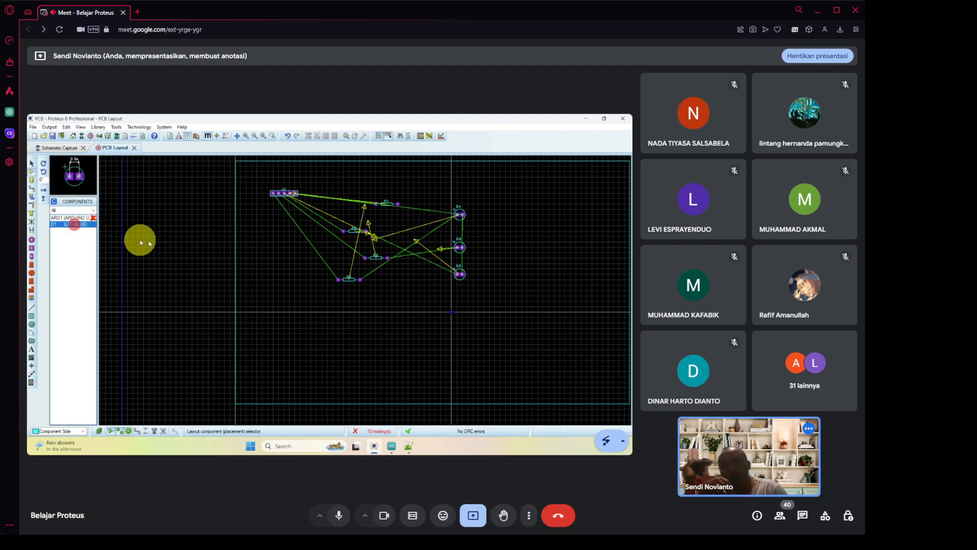
click(448, 299)
click(430, 306)
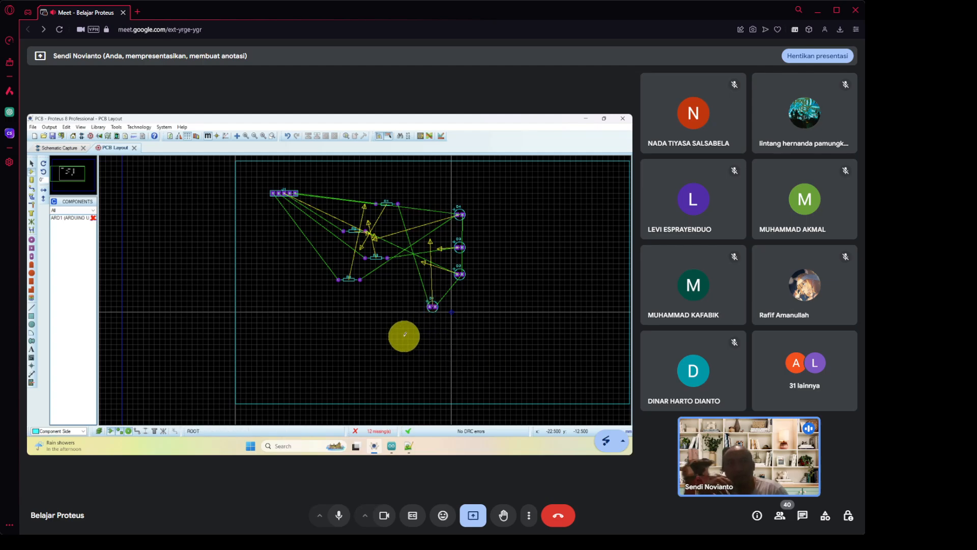
scroll(377, 321, up, 1)
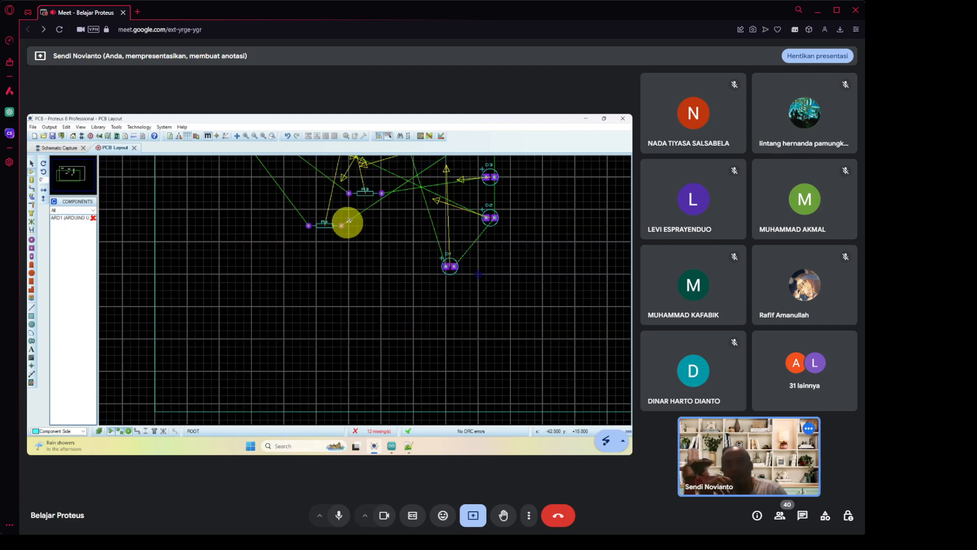
Move R1 and R2 down beside D1 and set D2 just above D1.
click(73, 175)
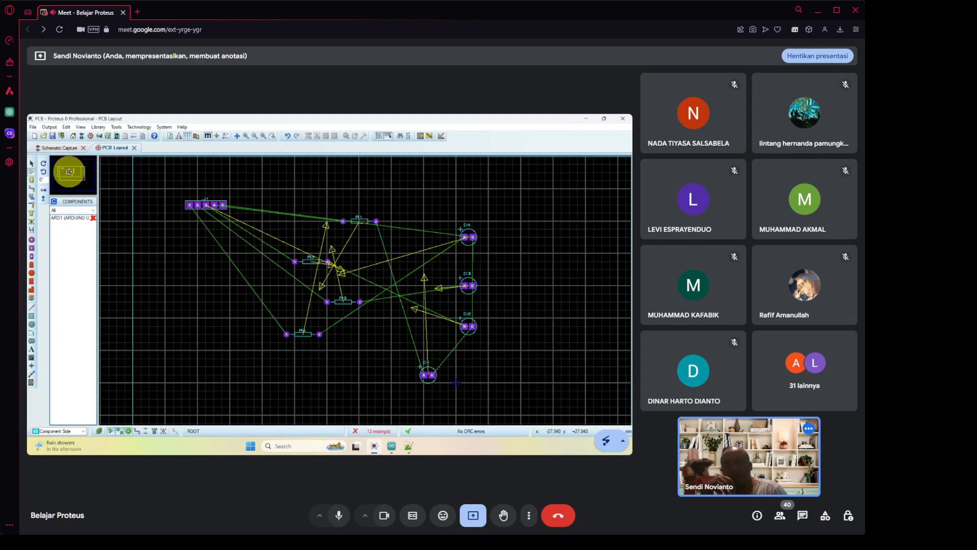
click(69, 173)
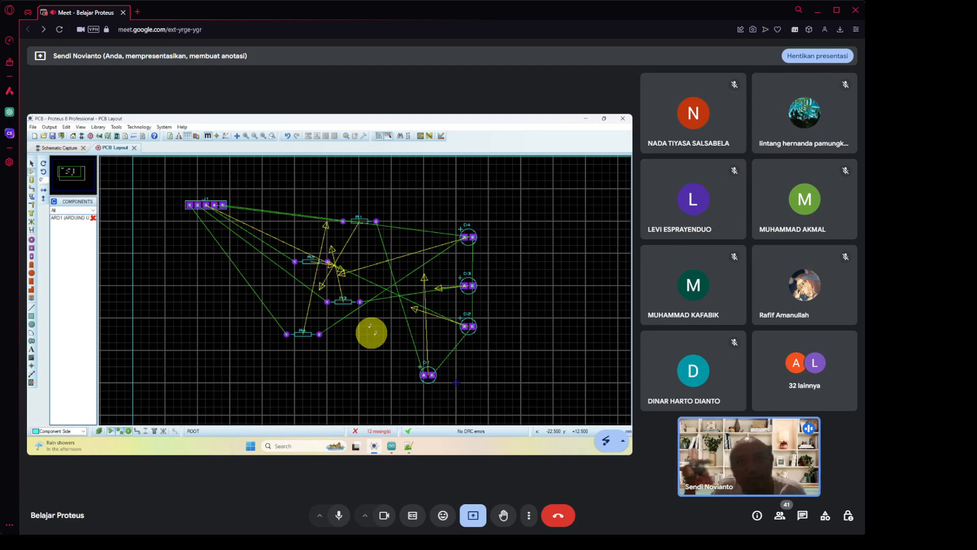
click(359, 222)
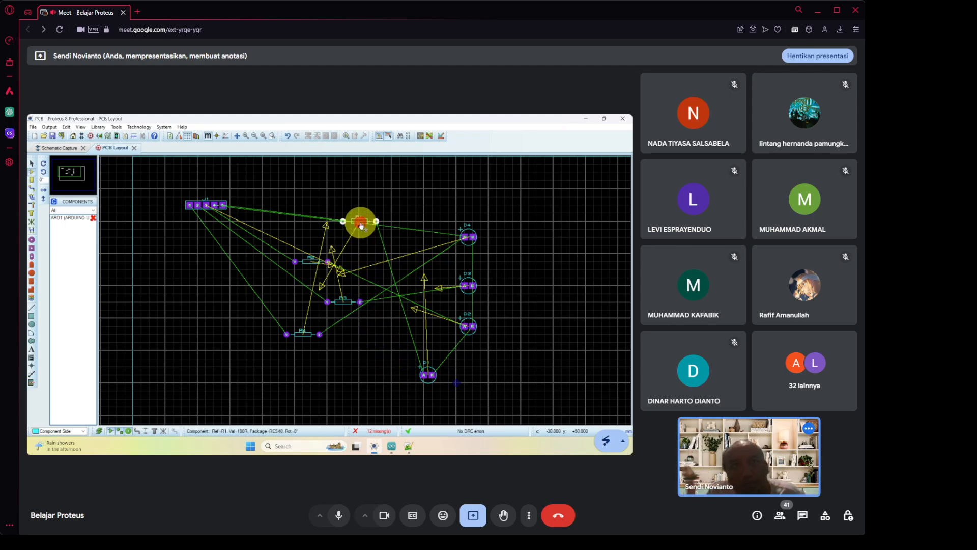
drag(361, 226, 395, 375)
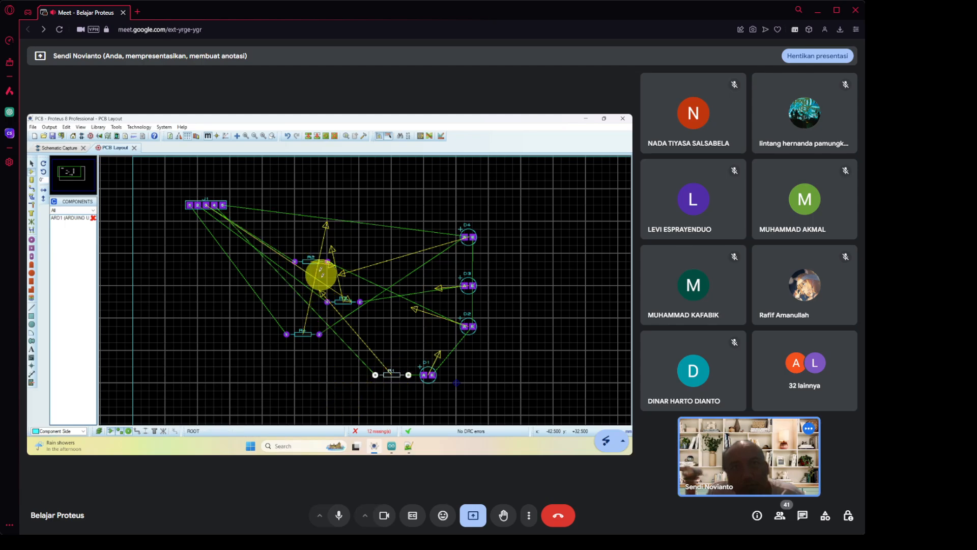
drag(305, 265, 386, 360)
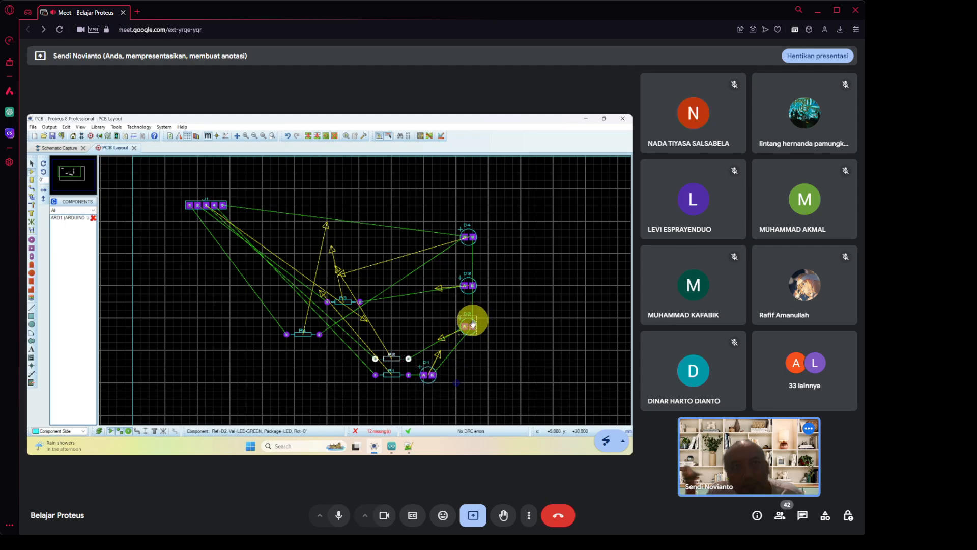
click(465, 325)
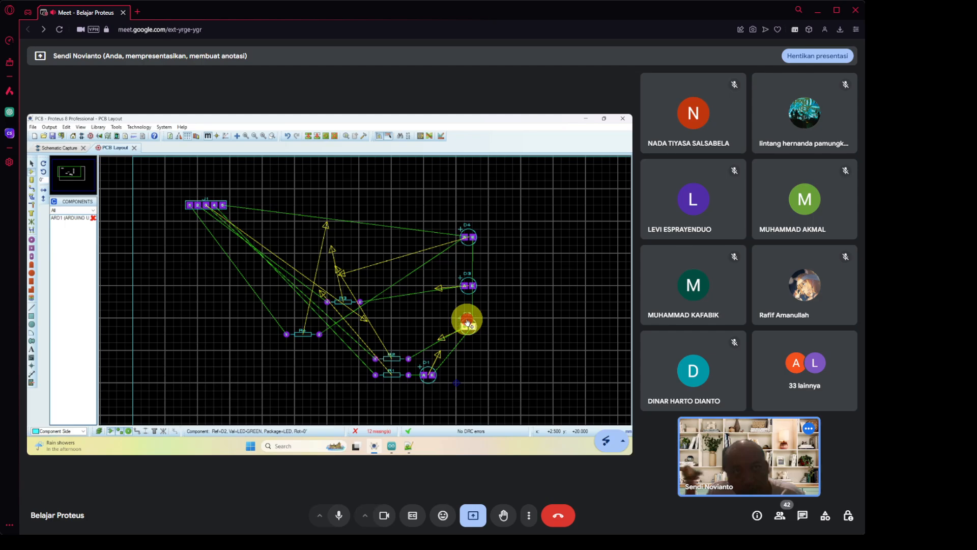
drag(464, 326, 399, 351)
click(399, 348)
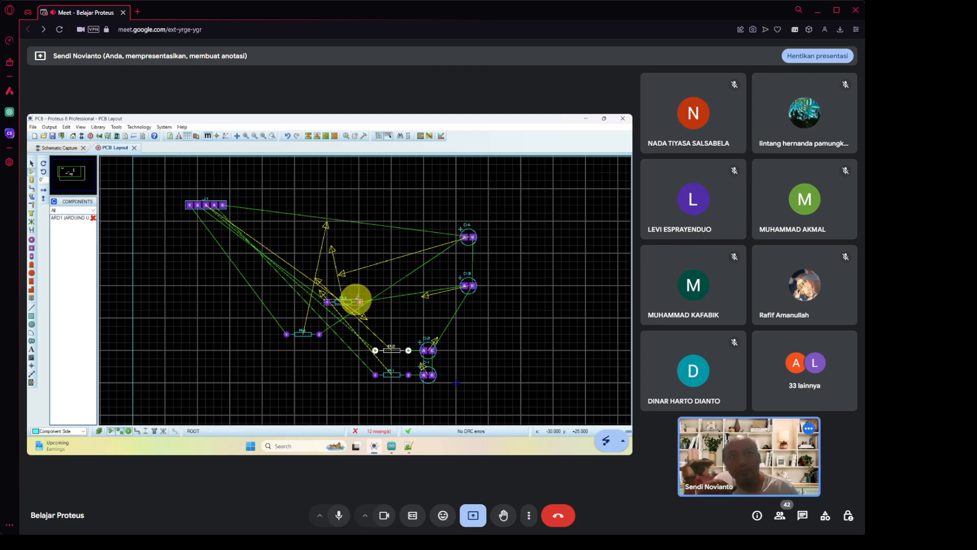
Move D3 down toward D2 and line up D2 and R2 in one row.
double_click(473, 290)
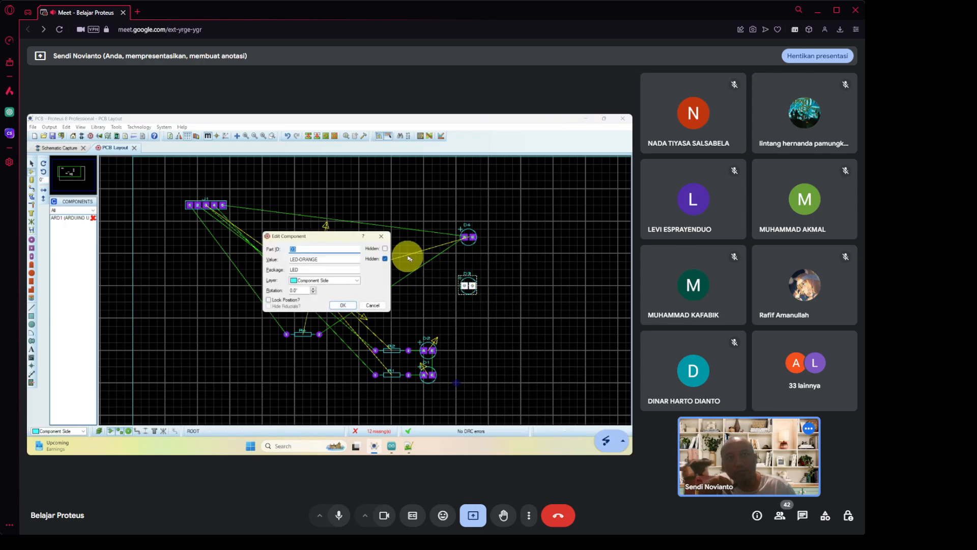
click(381, 236)
drag(471, 297, 433, 328)
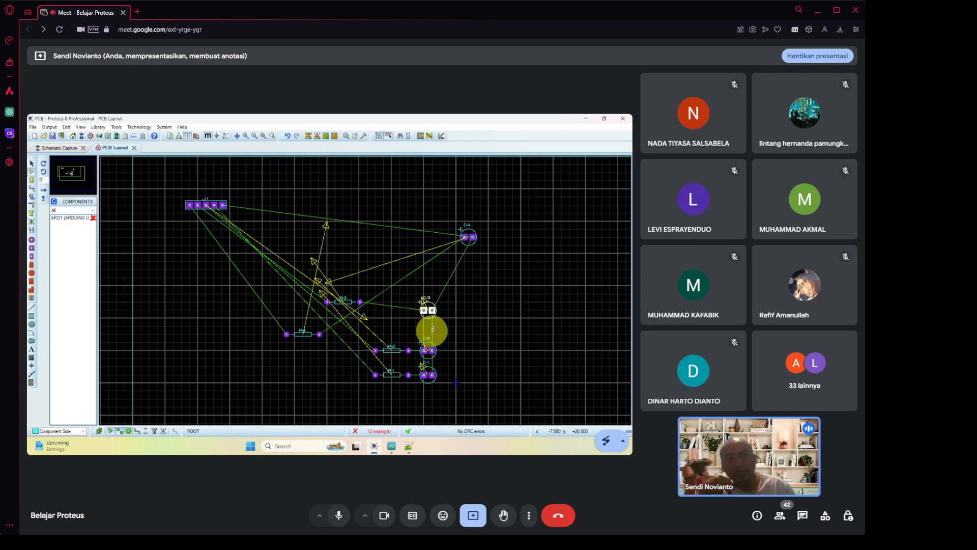
click(432, 349)
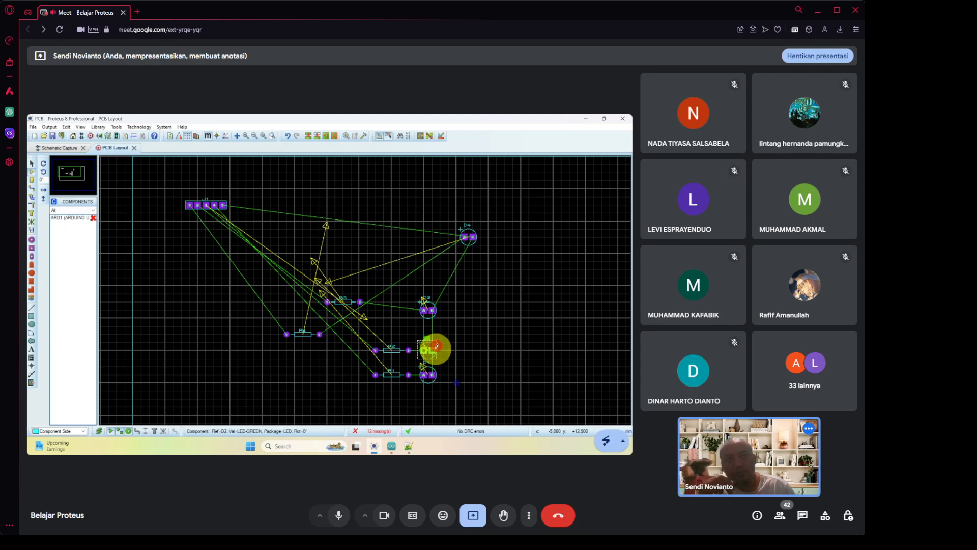
double_click(433, 349)
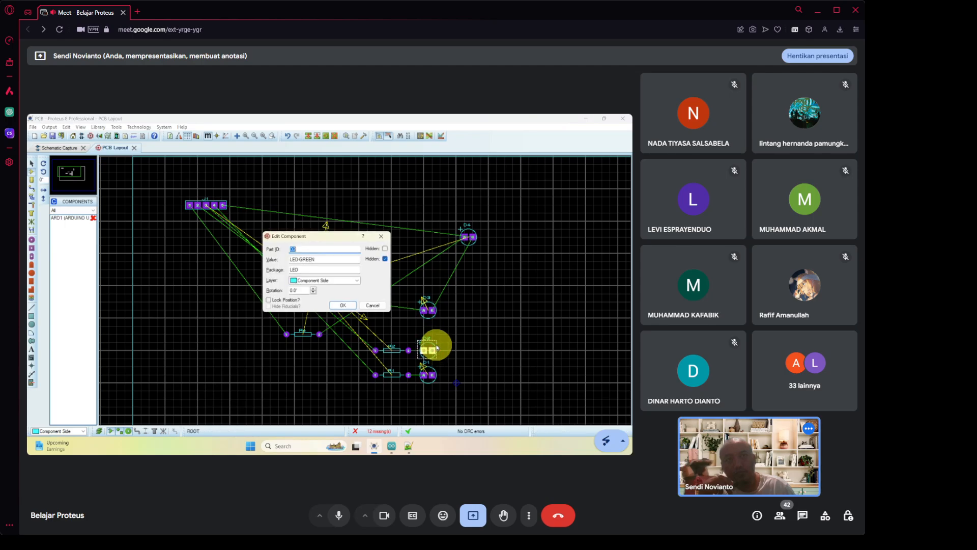
click(381, 236)
click(435, 339)
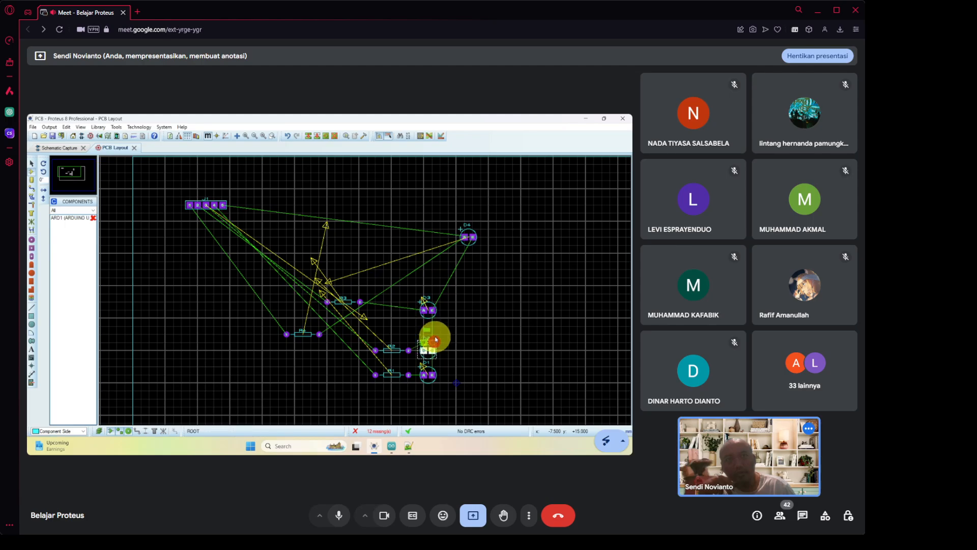
drag(435, 340, 435, 336)
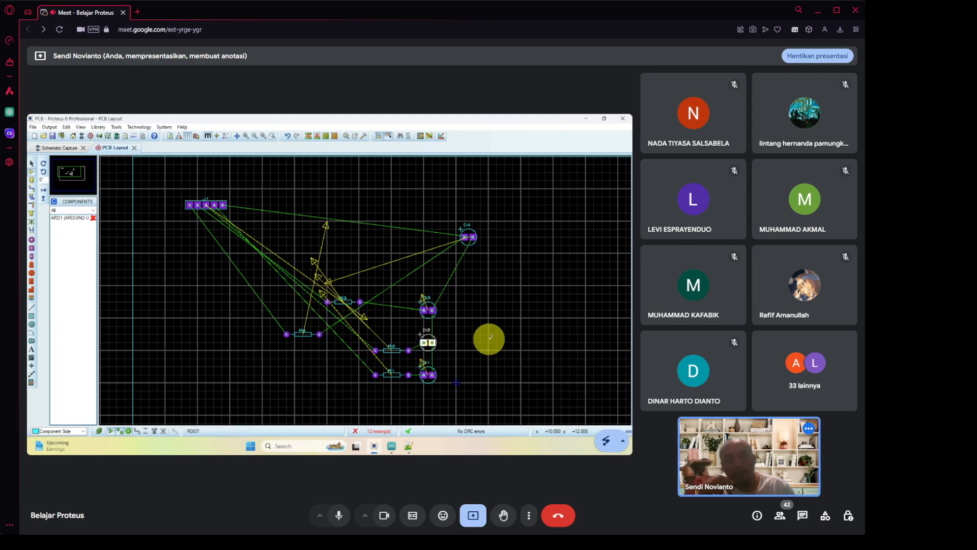
click(406, 351)
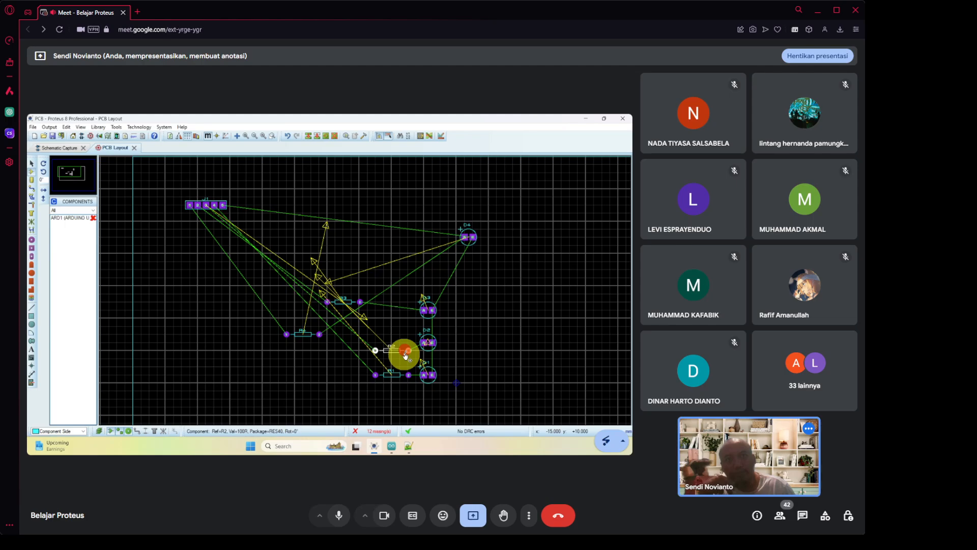
drag(406, 355, 406, 343)
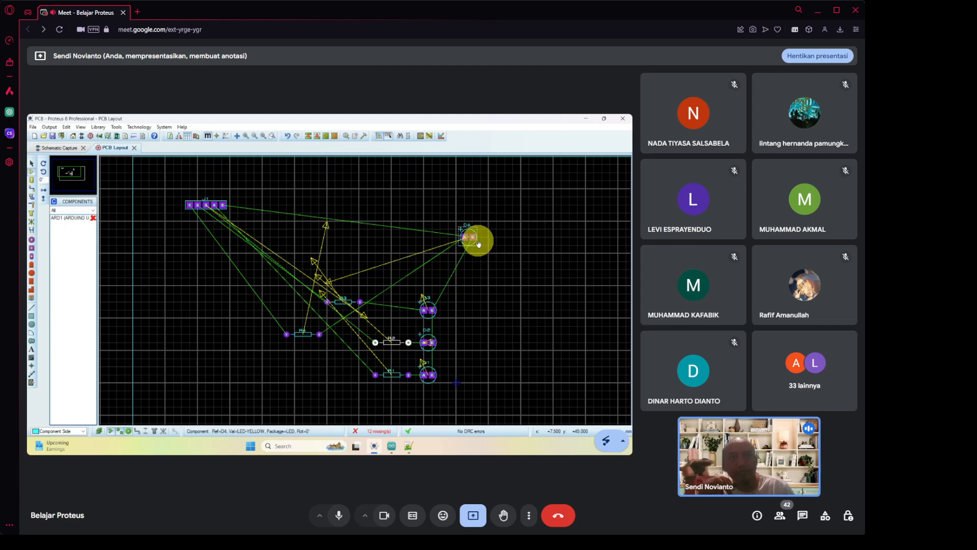
Bring D4, R3 and R4 into aligned rows and move J1 down to the column's left.
drag(479, 245, 429, 287)
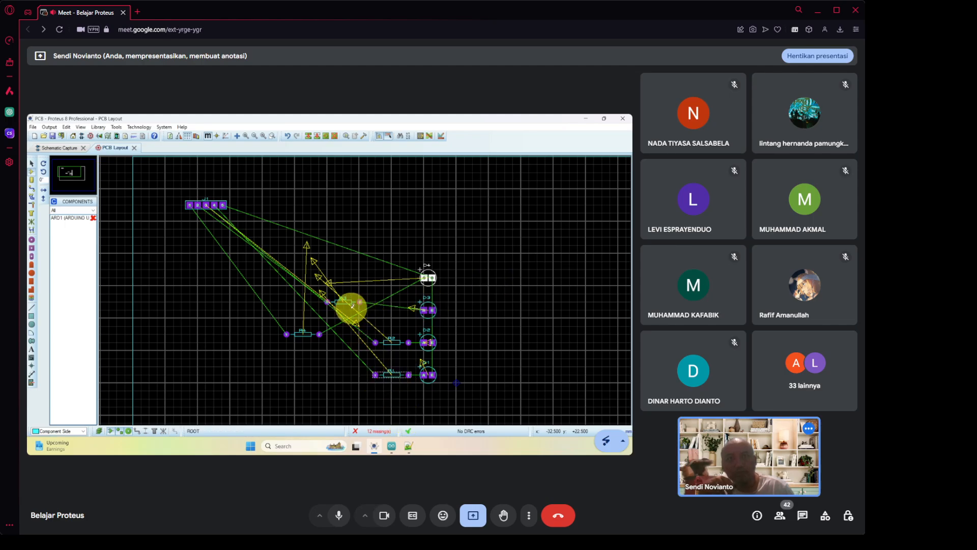
drag(350, 307, 398, 307)
click(501, 342)
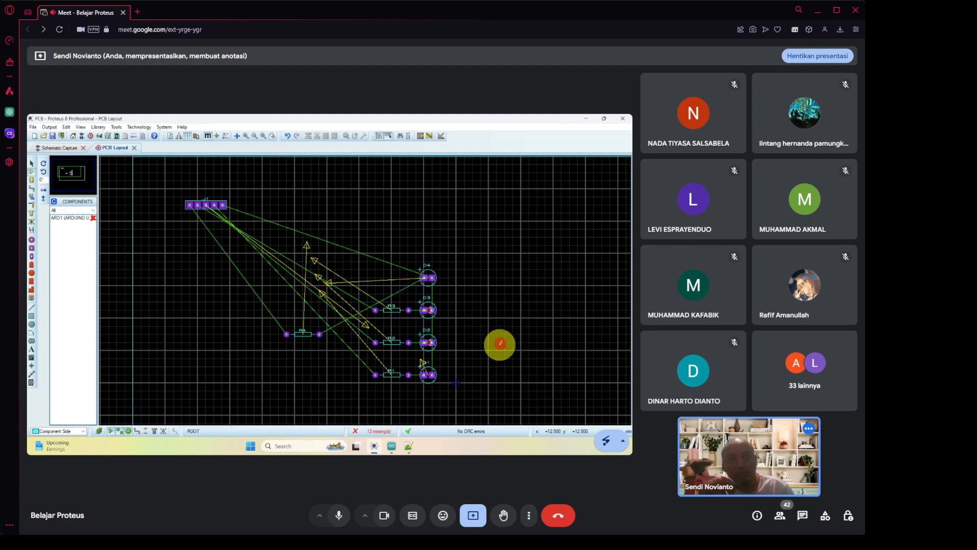
click(308, 340)
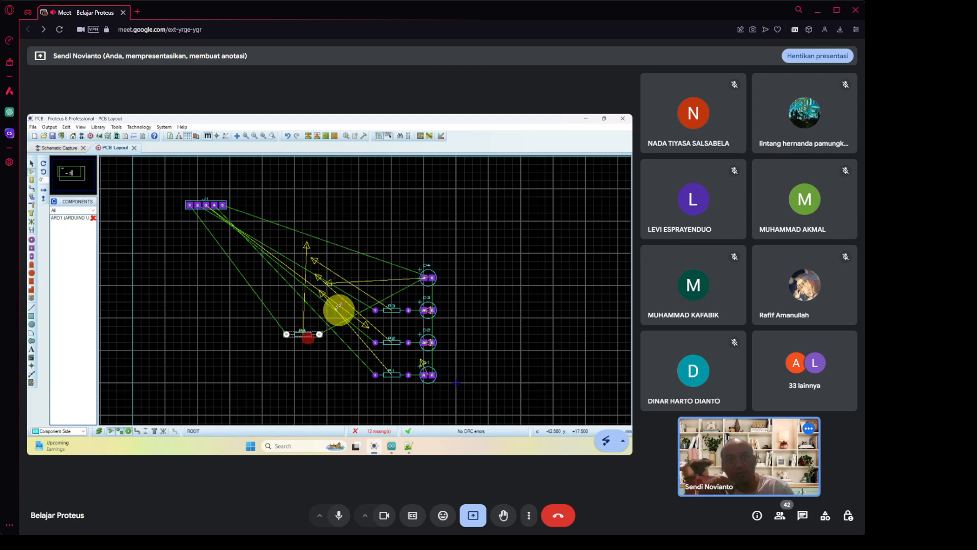
click(314, 338)
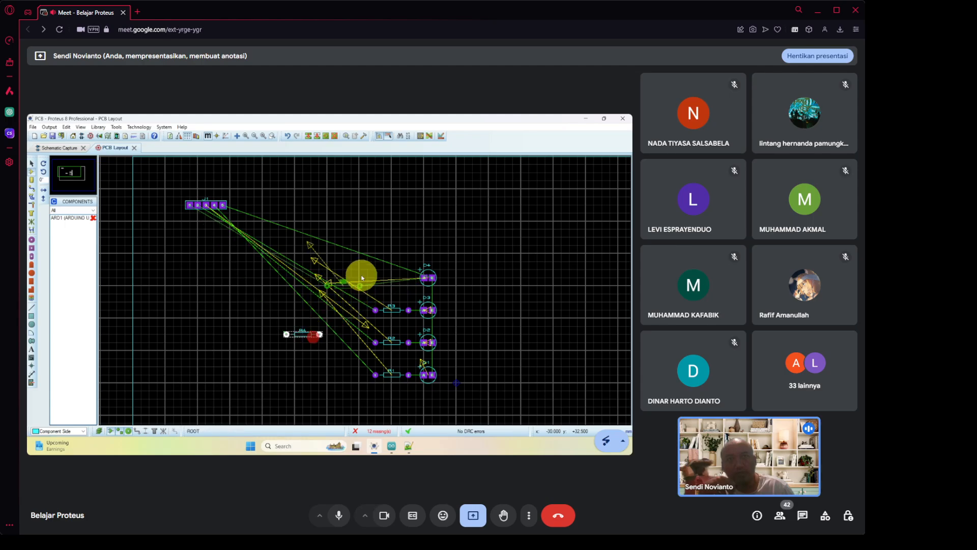
drag(362, 278, 395, 276)
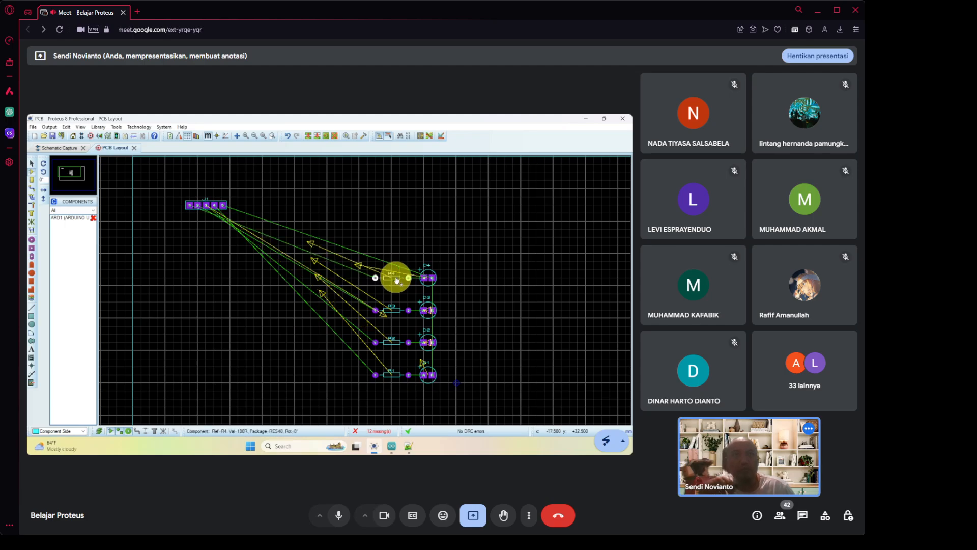
click(430, 251)
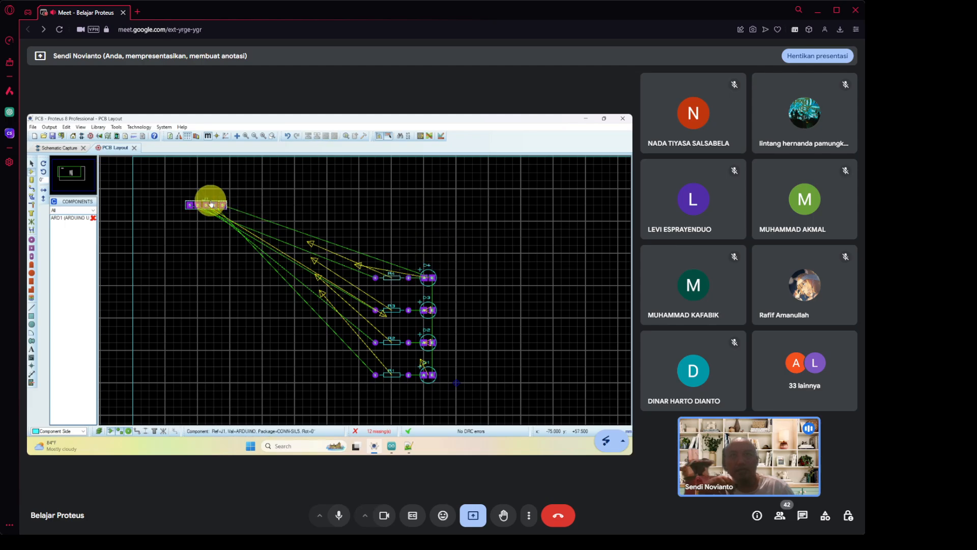
click(185, 205)
drag(184, 208, 205, 322)
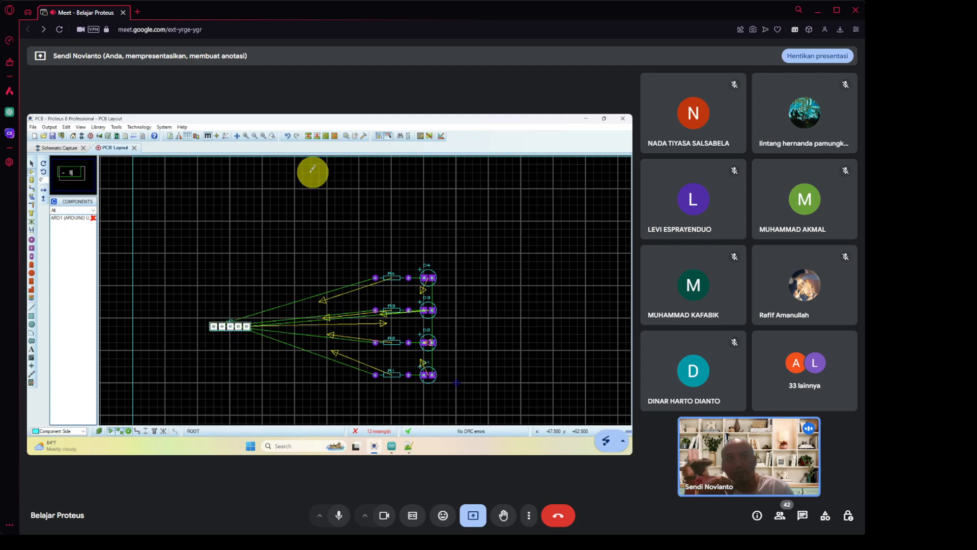
Rotate connector J1 by 90° and mirror it about the Y axis.
click(325, 137)
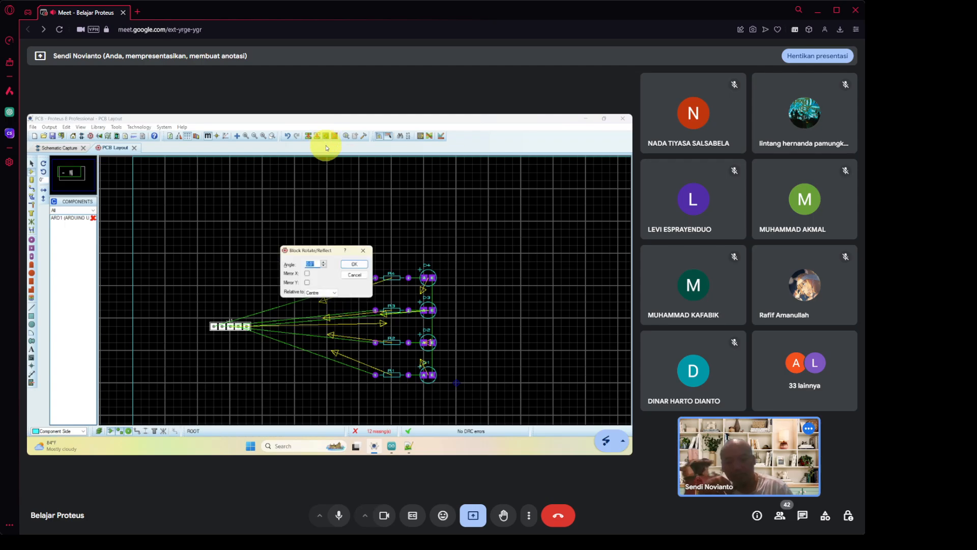
click(354, 265)
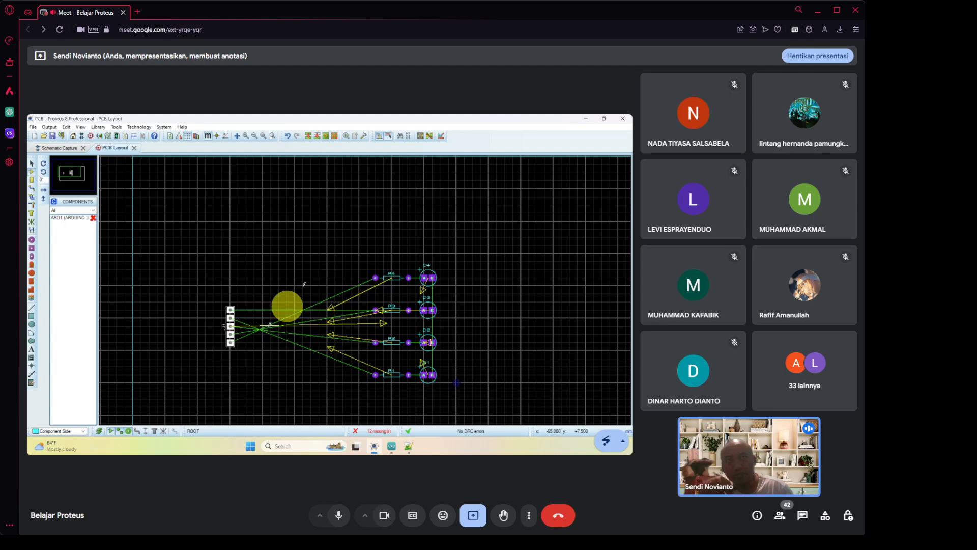
click(328, 136)
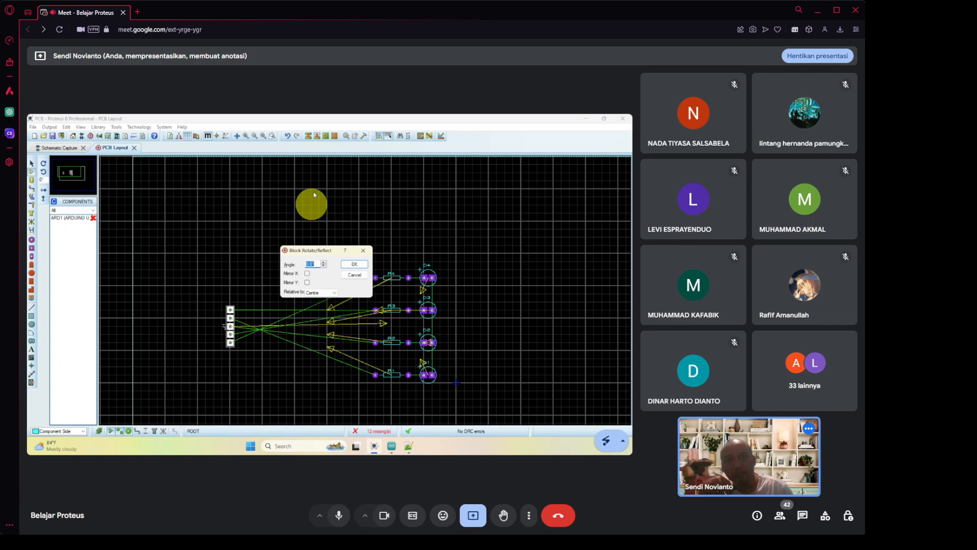
click(308, 284)
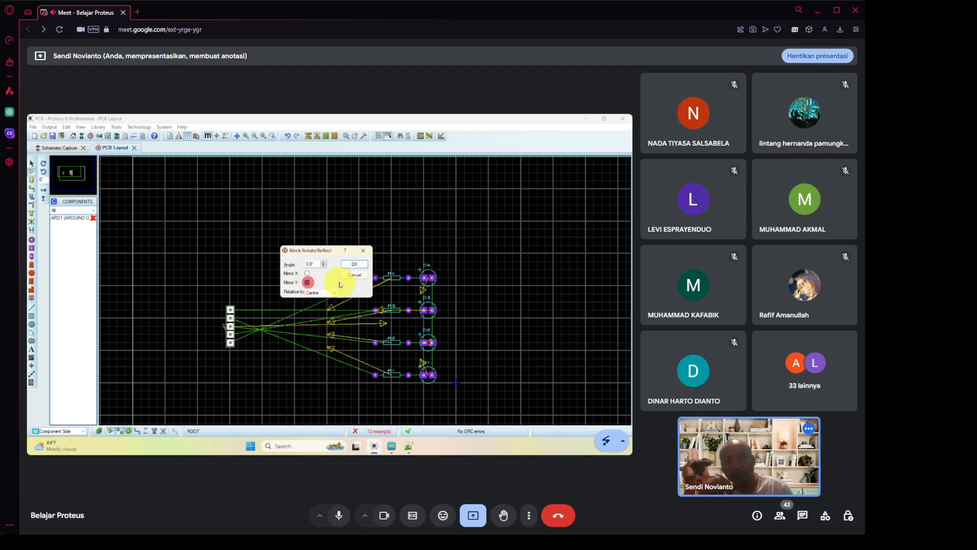
click(354, 266)
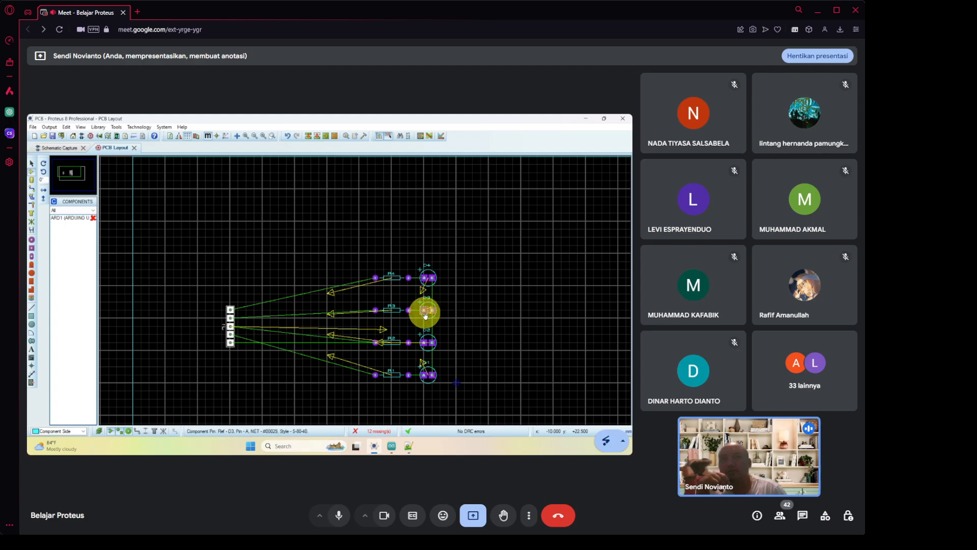
scroll(425, 312, down, 1)
scroll(425, 312, down, 1)
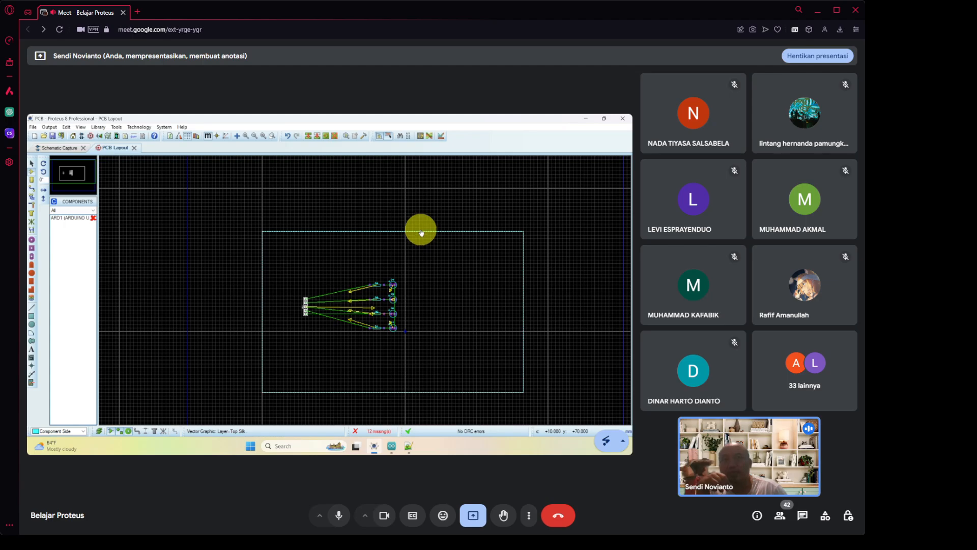
click(421, 233)
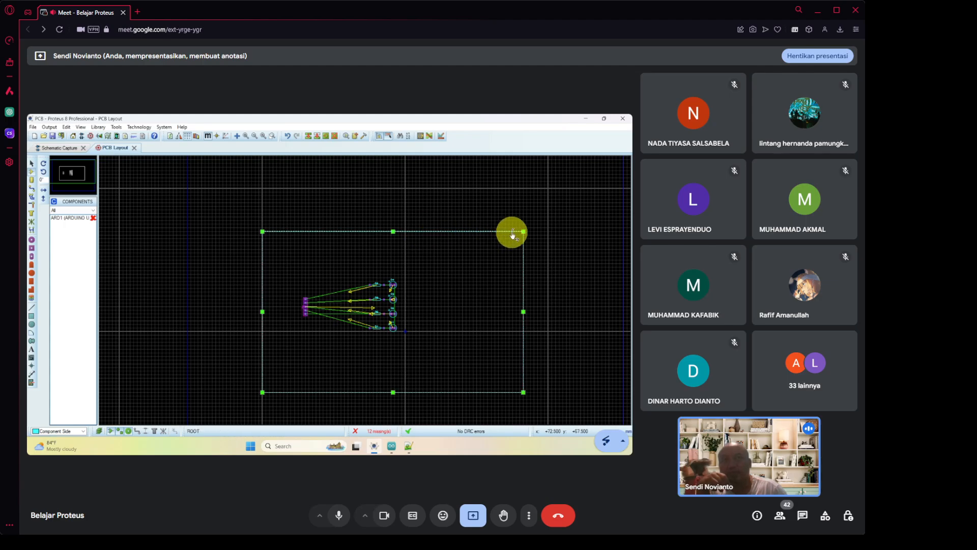
drag(523, 230, 406, 267)
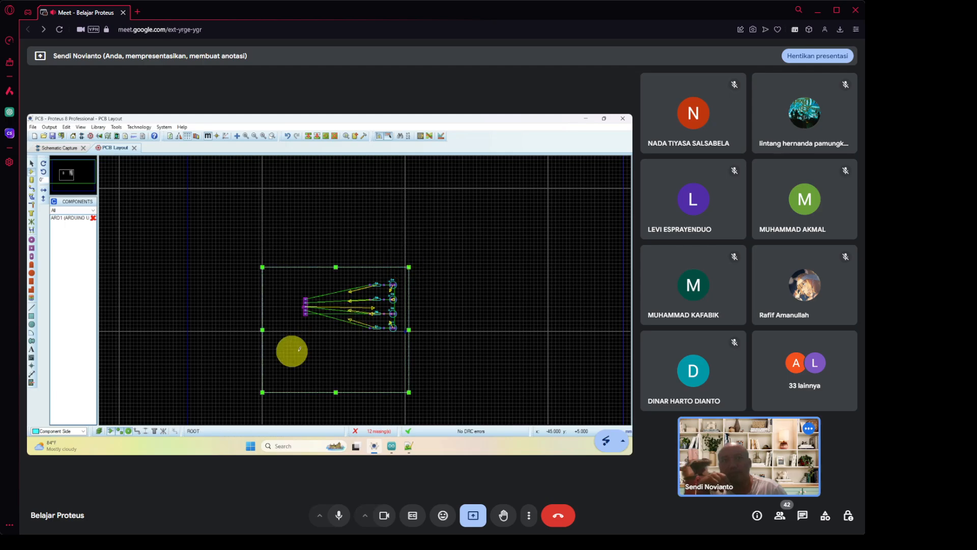
drag(262, 391, 291, 349)
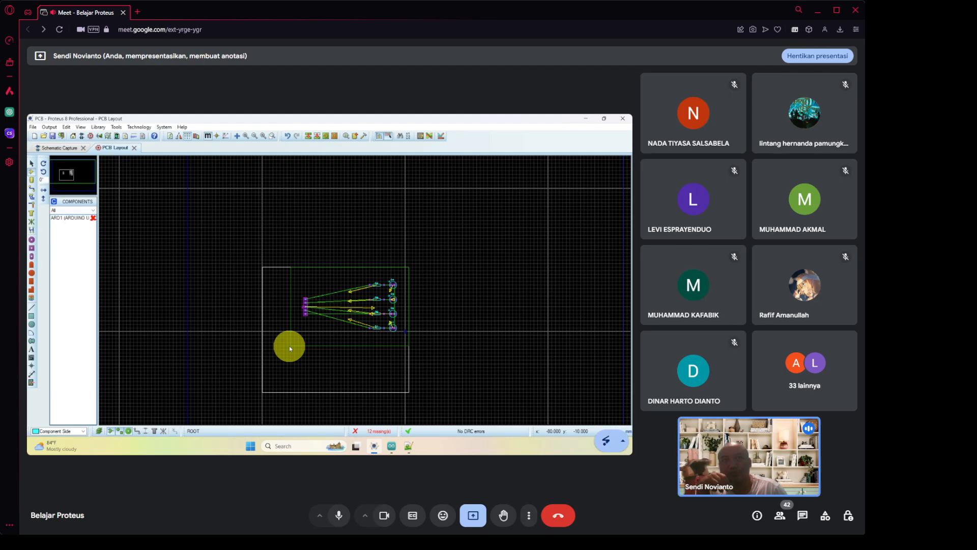
drag(289, 346, 290, 346)
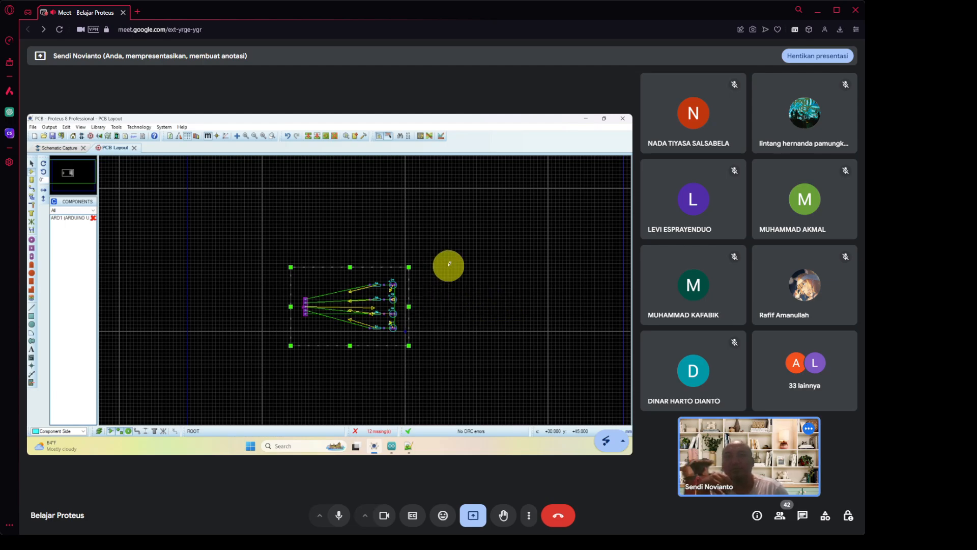
scroll(364, 334, up, 1)
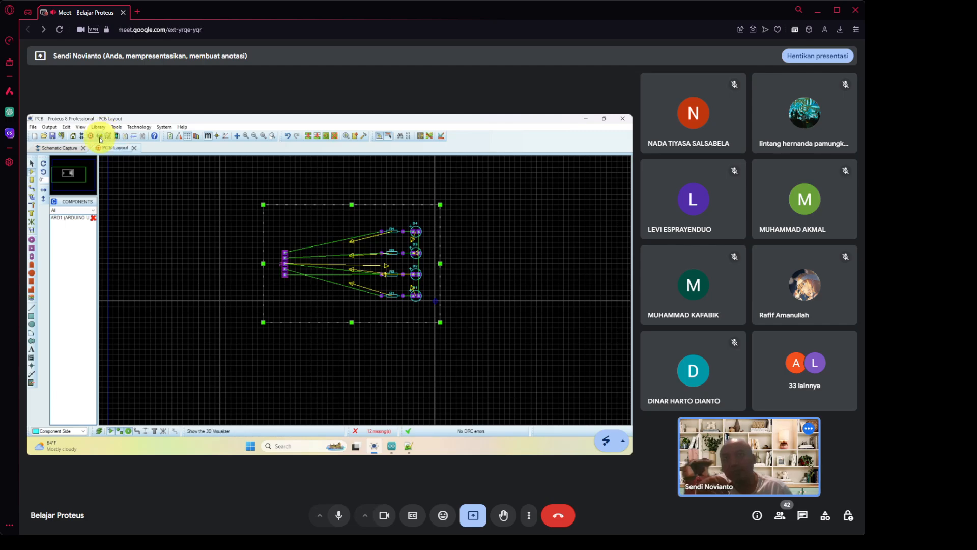
Open the finished board in the 3D Visualizer and switch on Navigate mode.
click(100, 140)
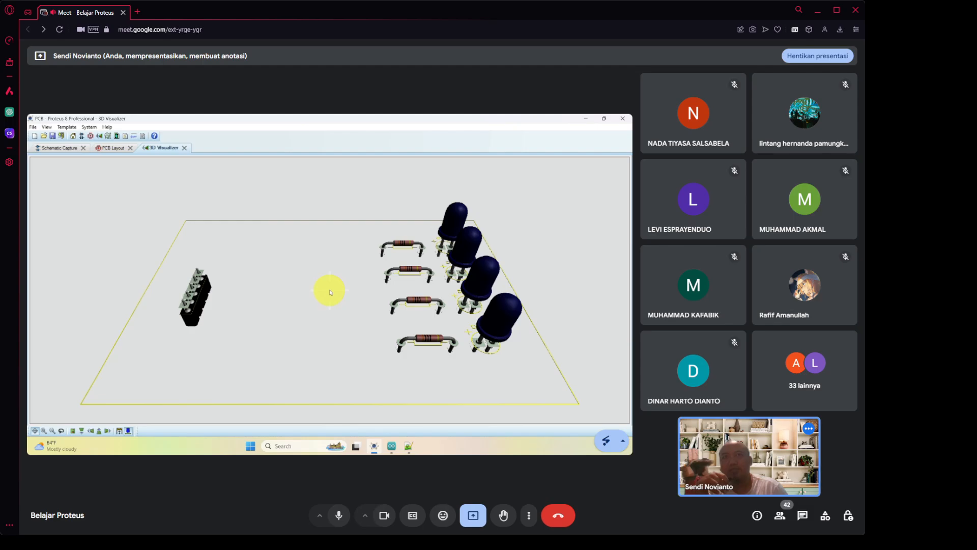
scroll(343, 301, up, 3)
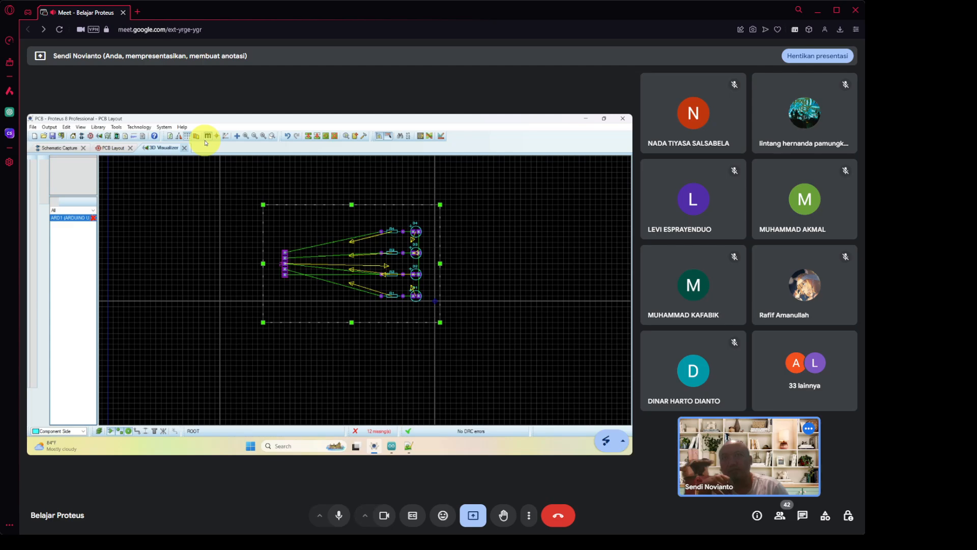
click(99, 136)
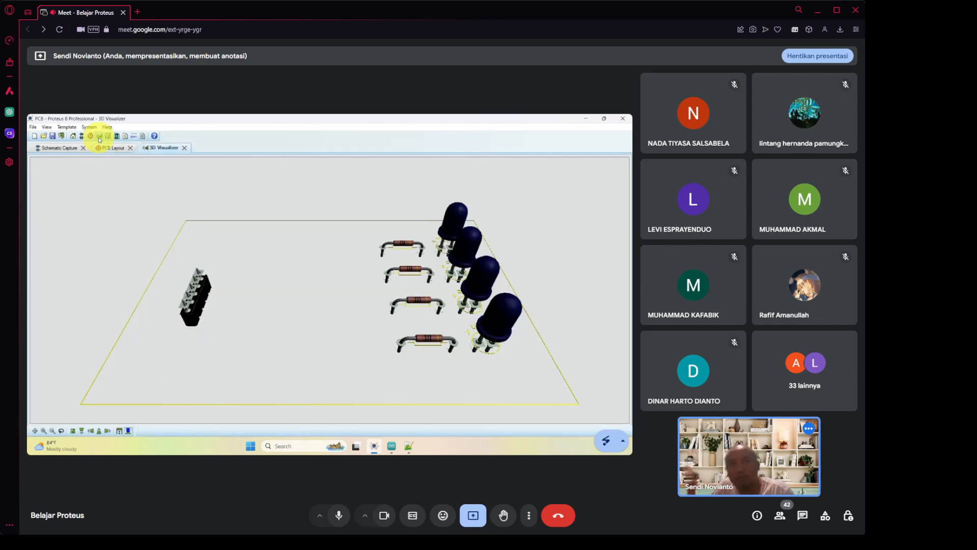
click(285, 279)
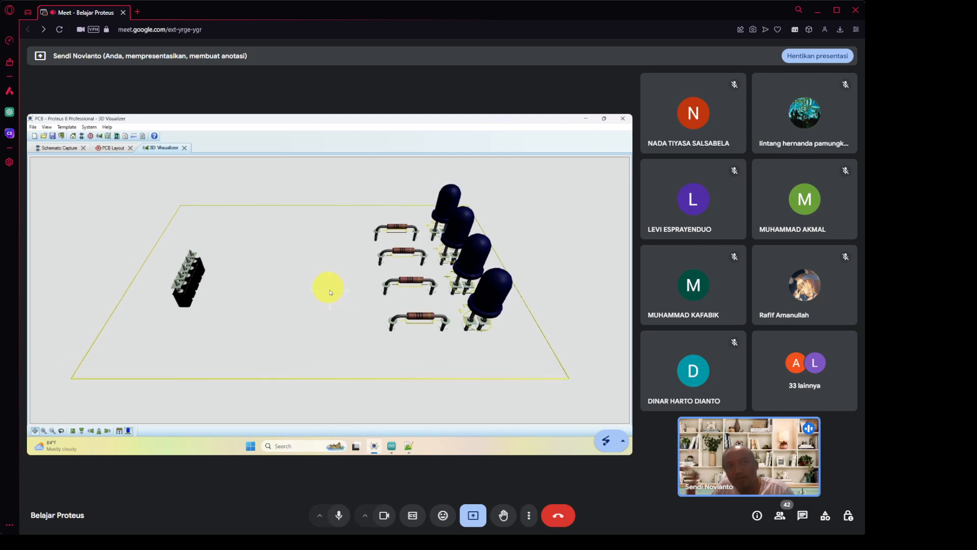
Tilt the 3D board to near top-down, orbit it around, then return to the PCB Layout.
drag(330, 291, 329, 292)
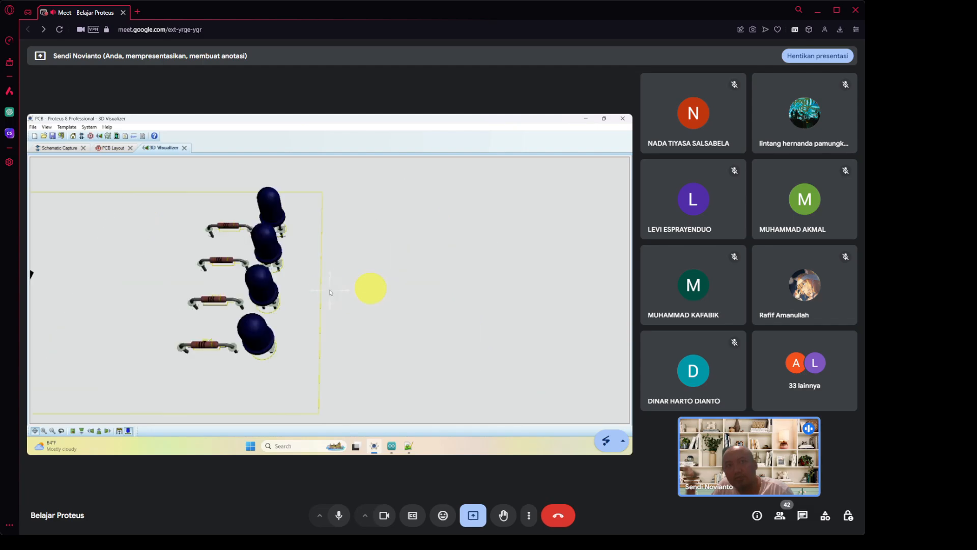
click(310, 290)
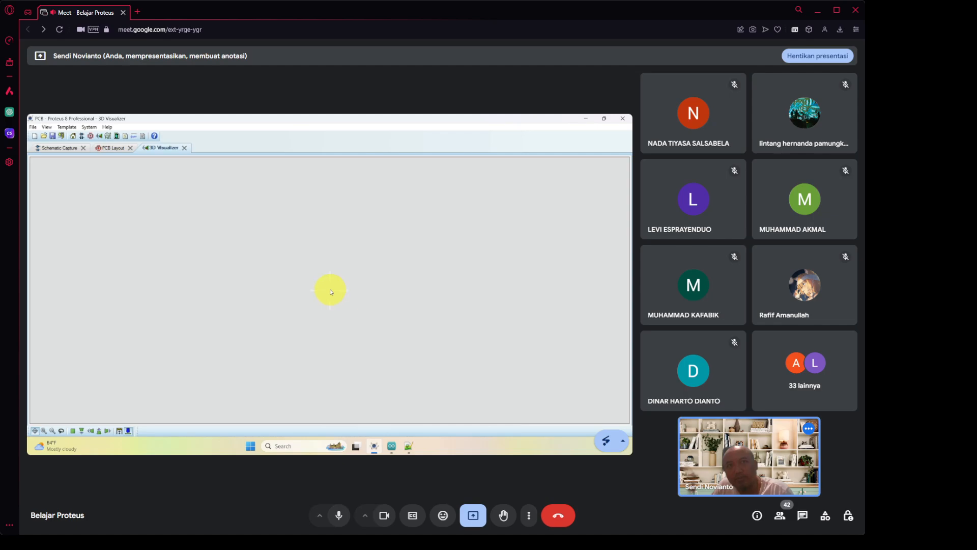
click(330, 293)
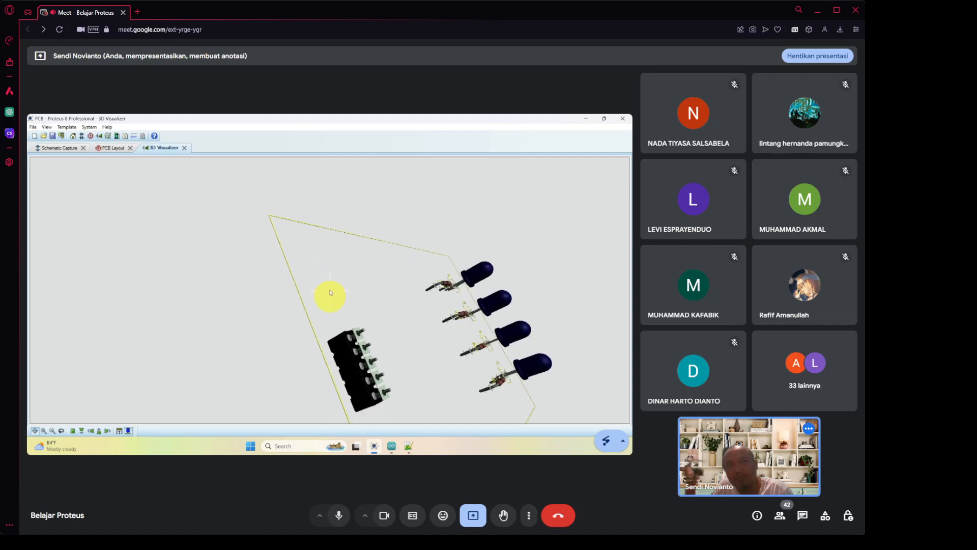
click(330, 291)
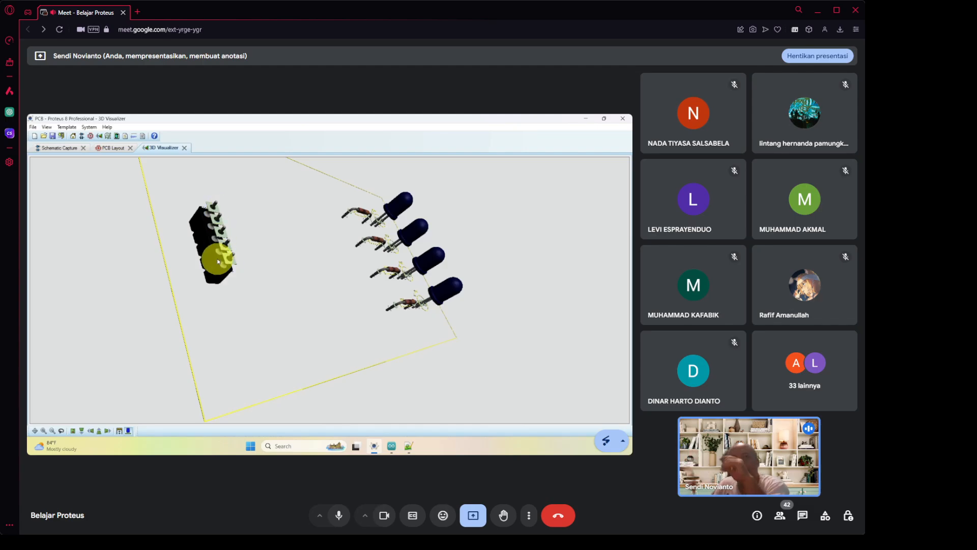
click(296, 283)
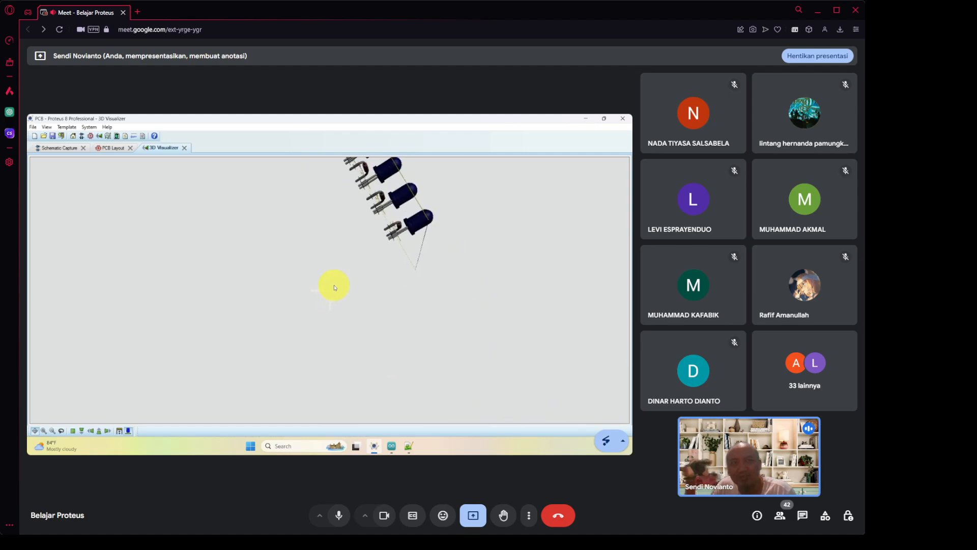
mouse_move(330, 290)
mouse_down()
mouse_move(320, 289)
mouse_move(351, 295)
mouse_move(331, 293)
mouse_up()
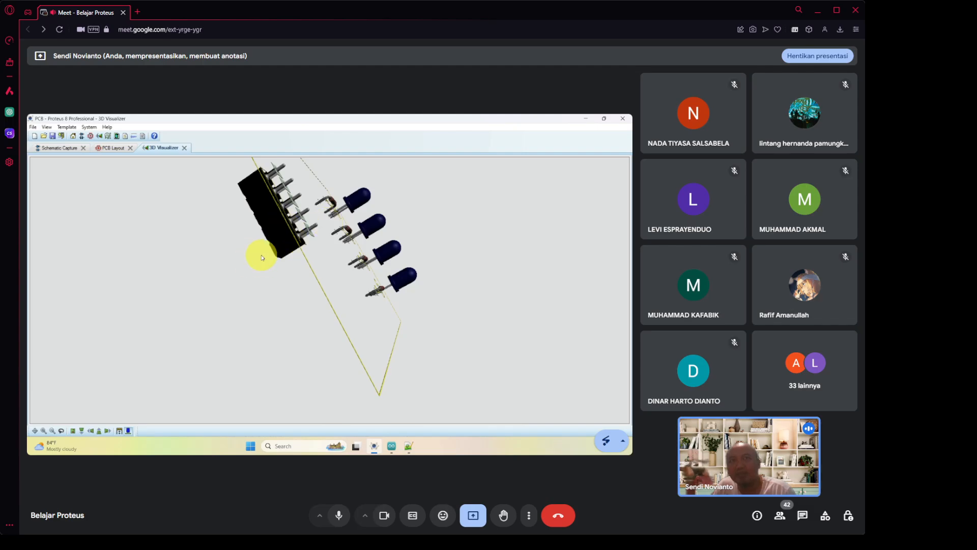
click(112, 149)
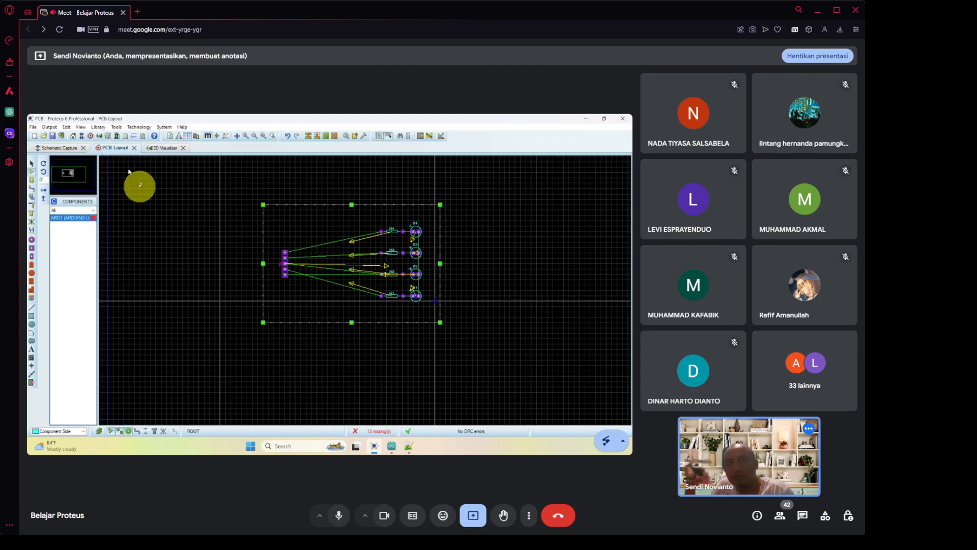
Select the J1 ARDUINO header and reflect it with Mirror Y in Block Rotate/Reflect.
click(283, 278)
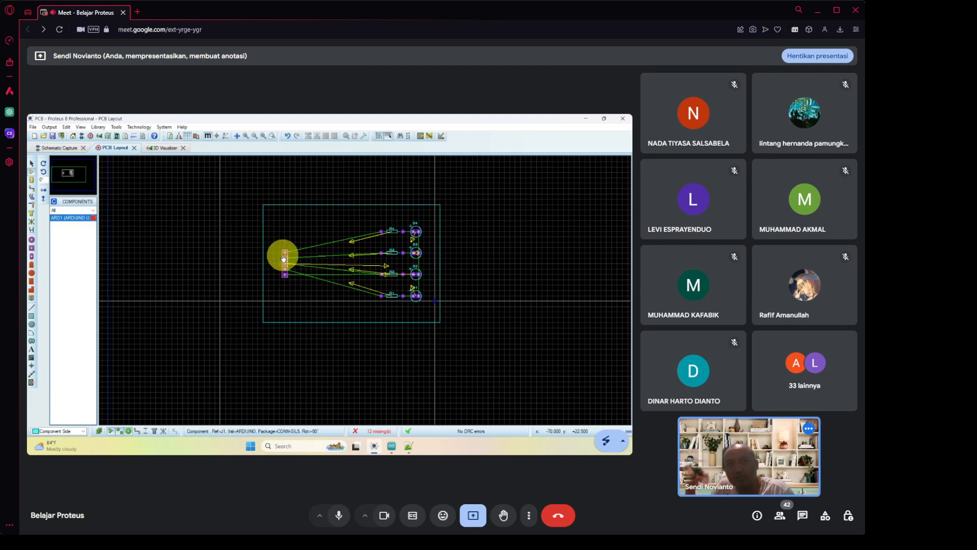
click(283, 259)
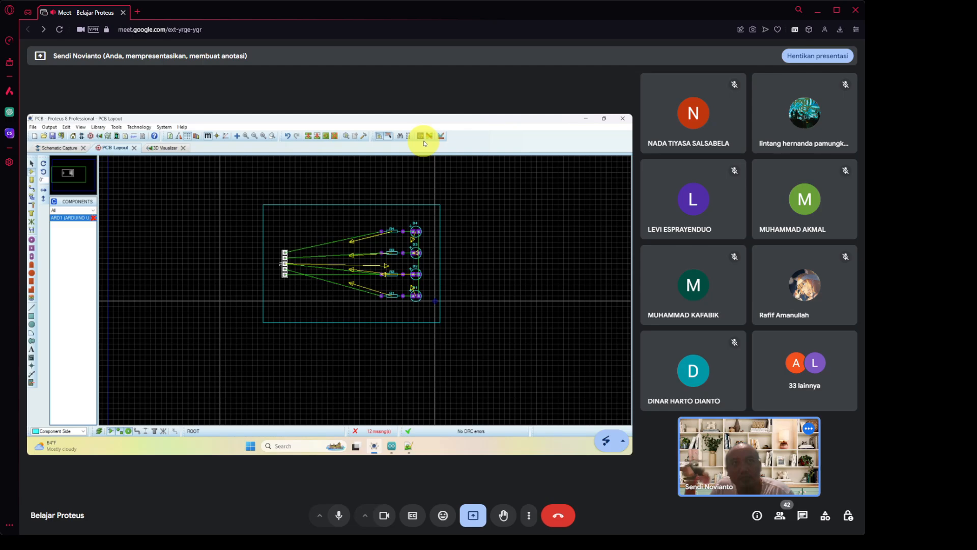
click(327, 138)
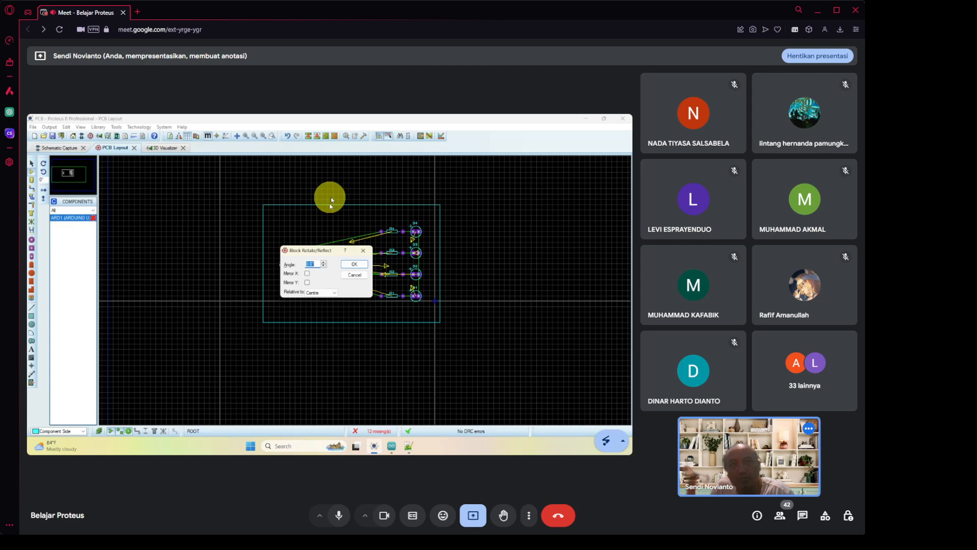
click(307, 284)
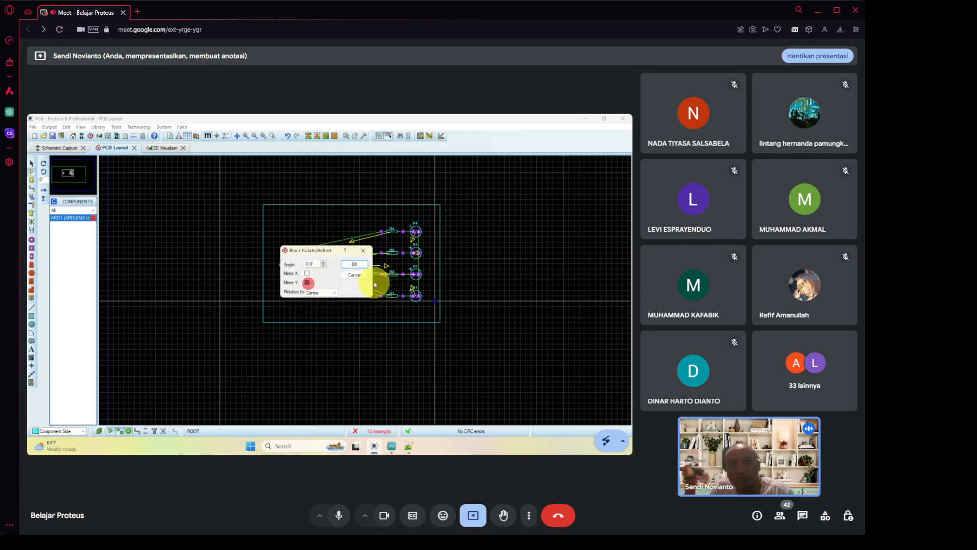
click(357, 264)
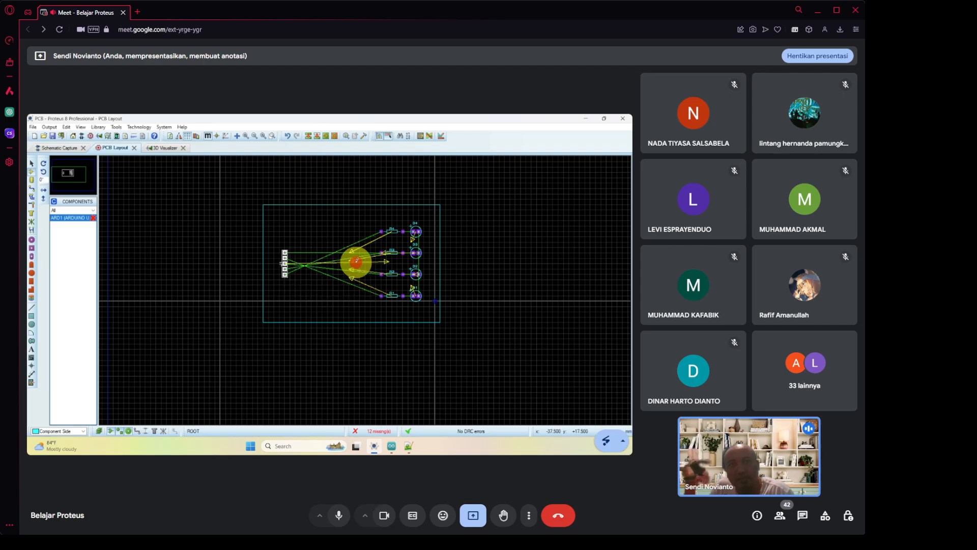
click(166, 147)
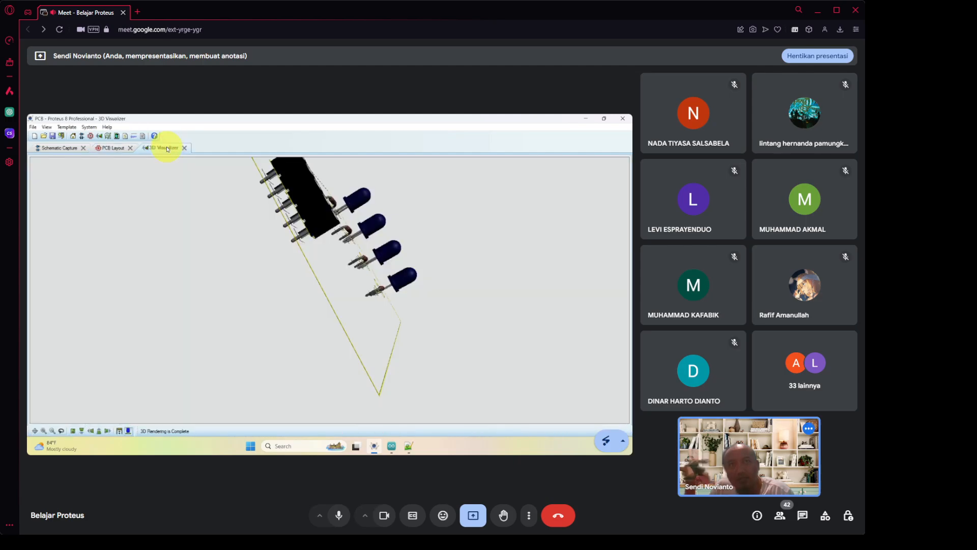
drag(306, 209, 330, 291)
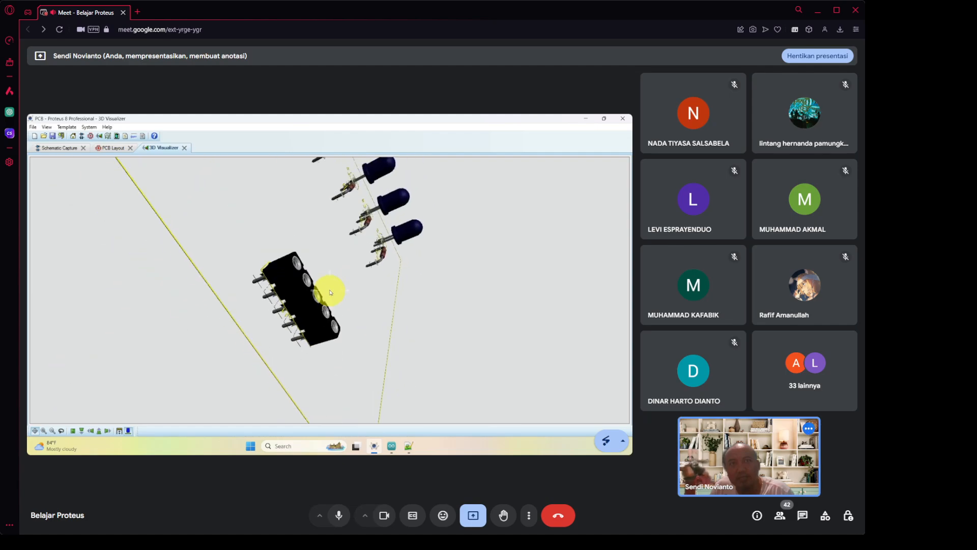
click(329, 291)
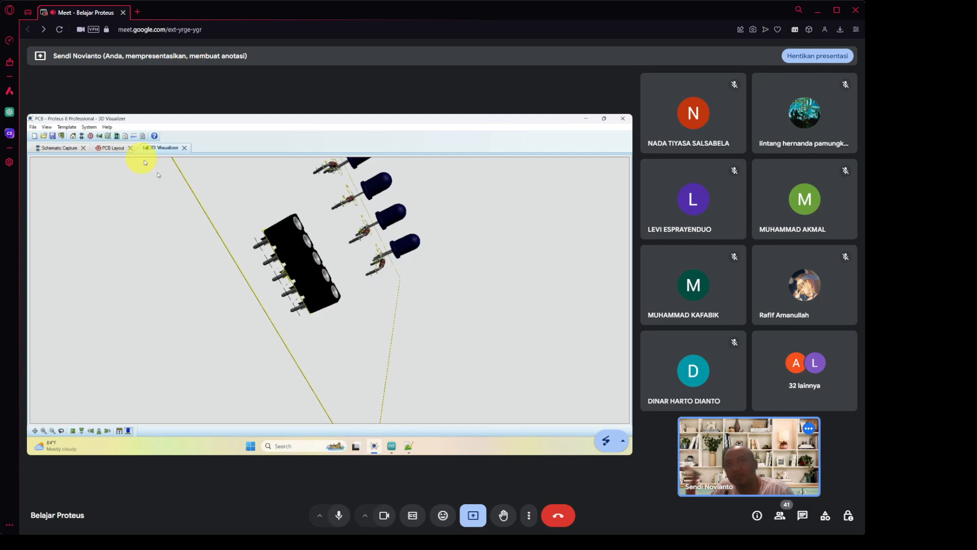
click(113, 149)
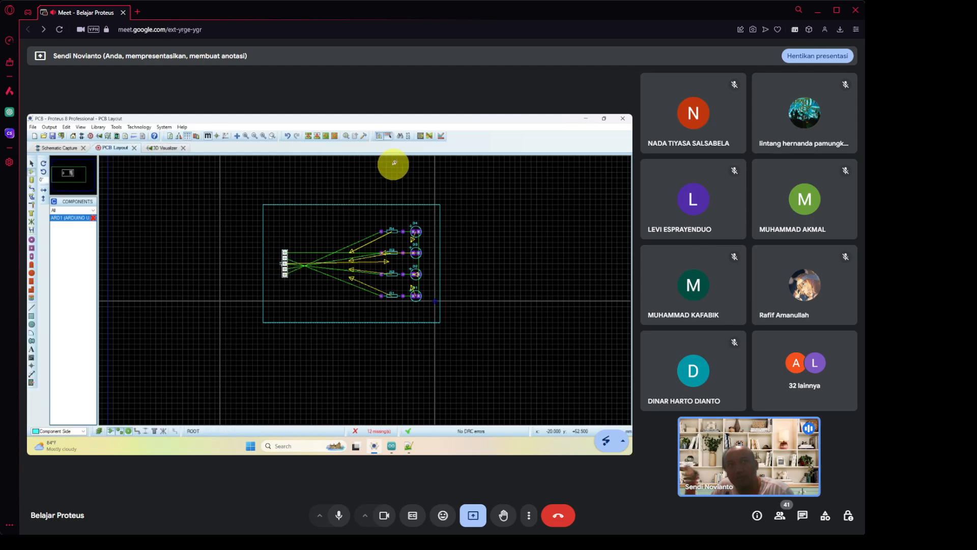
Rotate connector J1 by 180° and check the result in the 3D Visualizer.
click(330, 135)
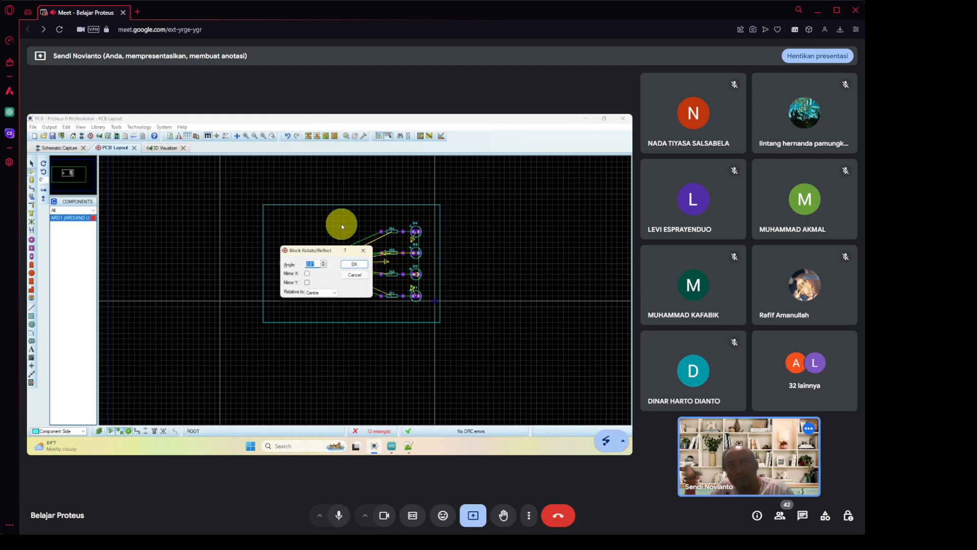
text(180)
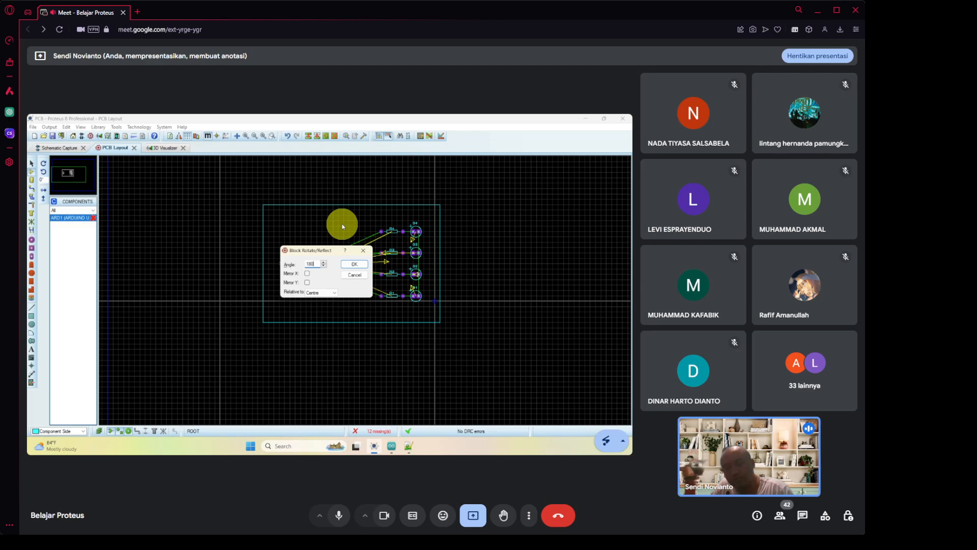
click(357, 266)
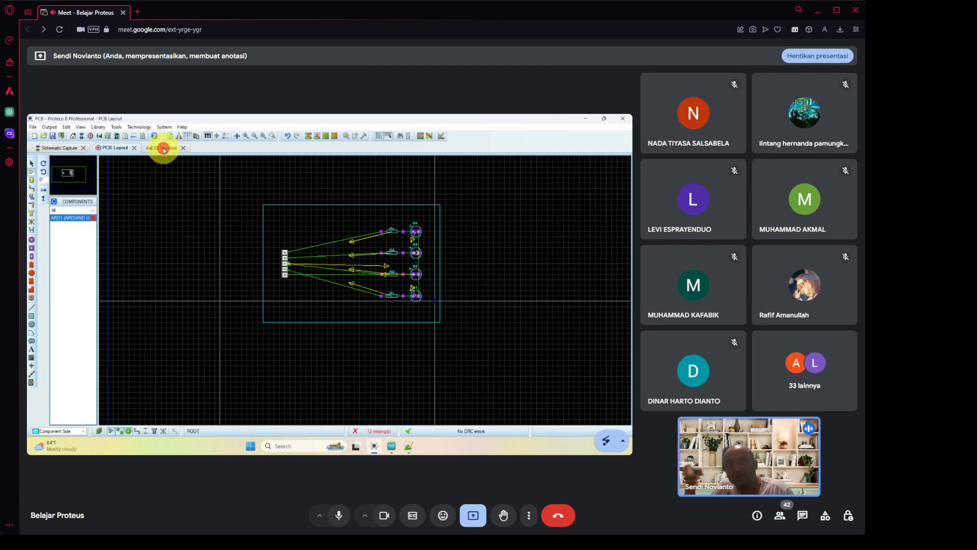
click(163, 148)
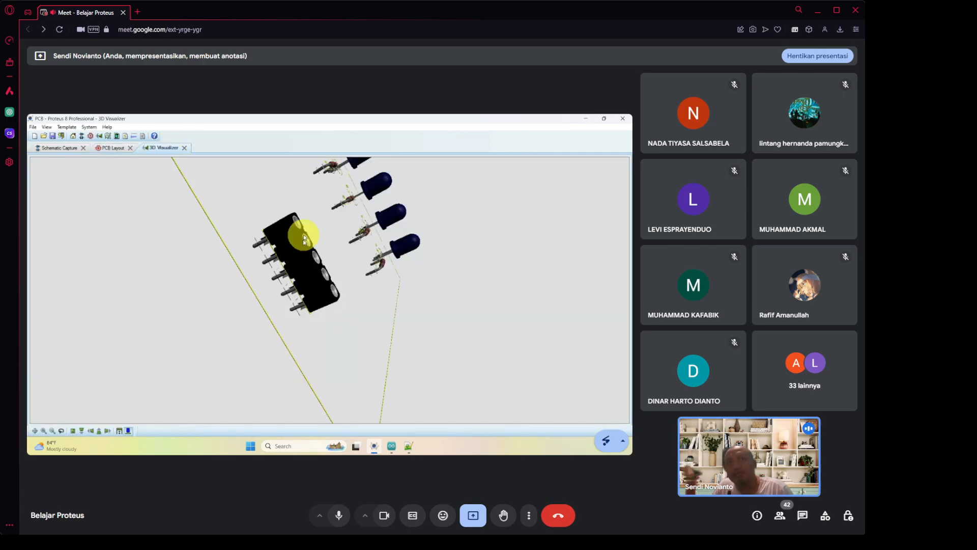
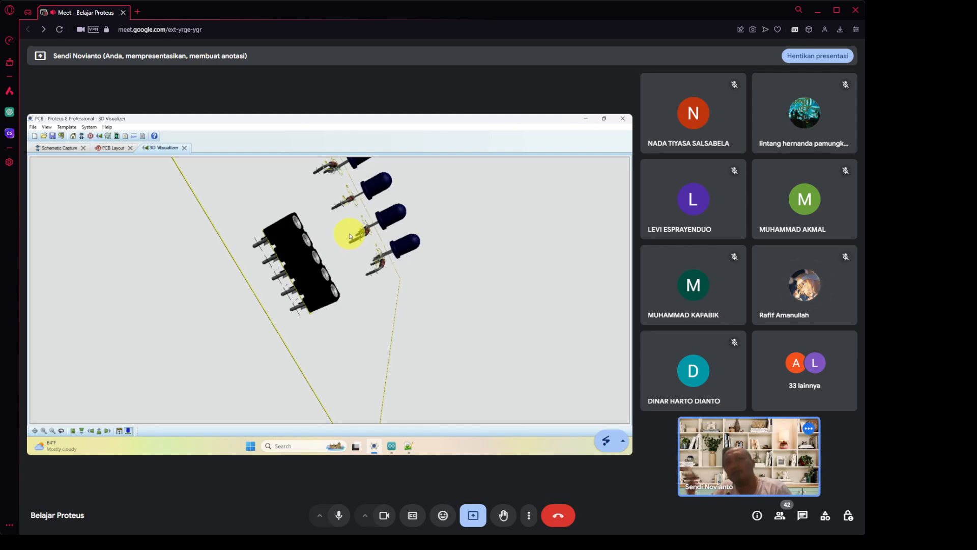
Go back to the PCB Layout and zoom in closer on the Arduino LED board.
click(115, 148)
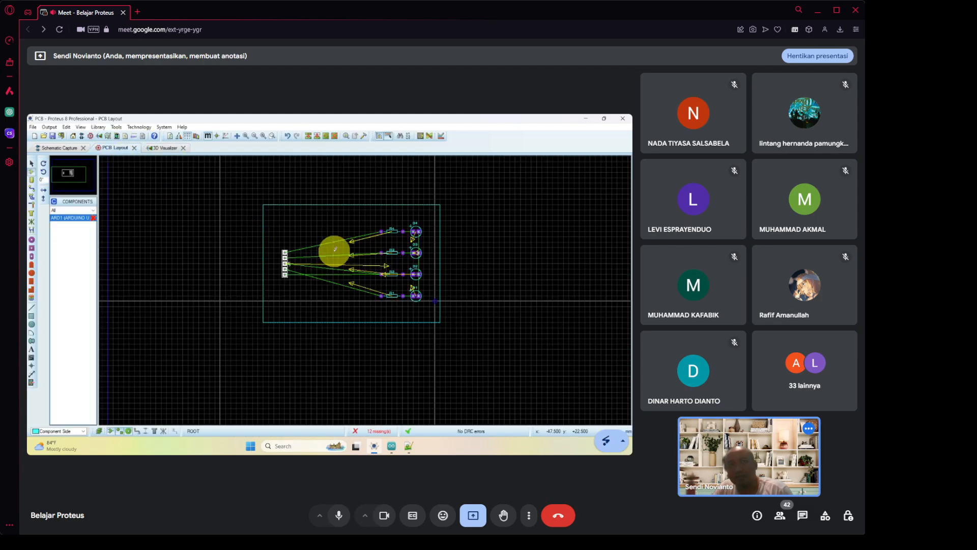
scroll(335, 249, up, 1)
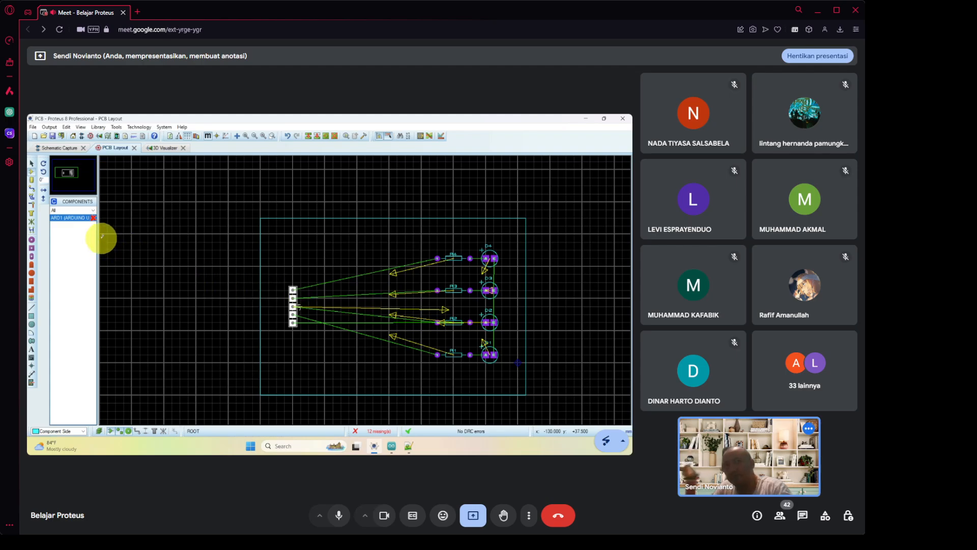
key(super+plus)
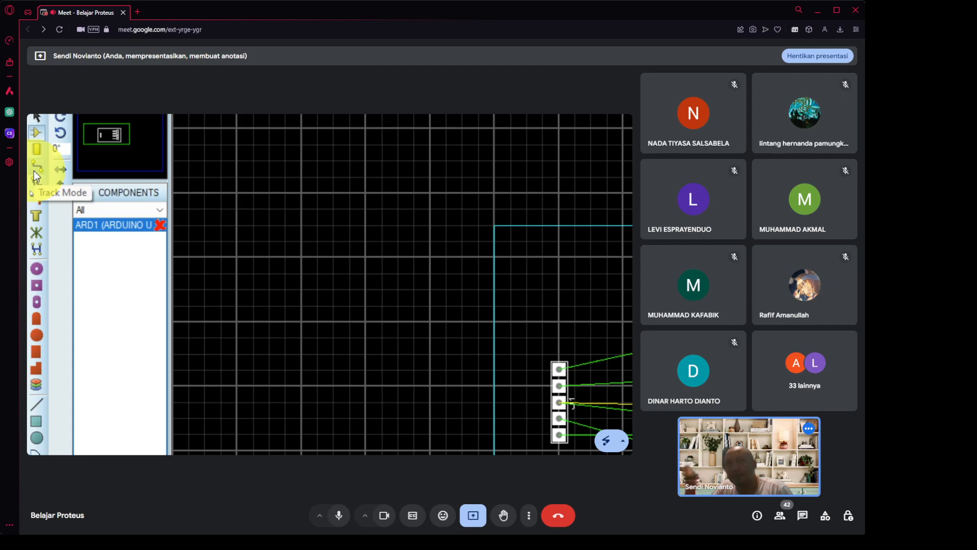
Switch to Track Mode and choose T50 as the trace style.
click(33, 170)
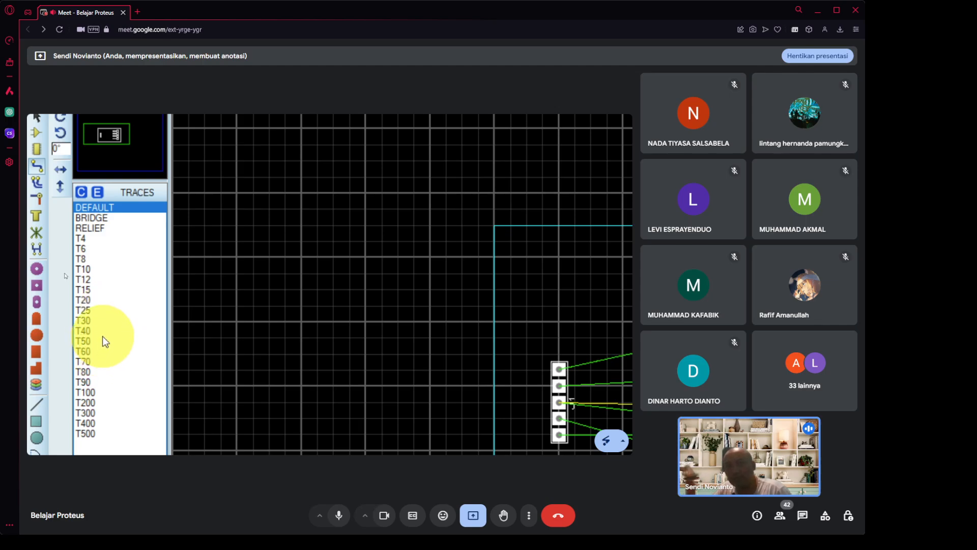
click(103, 334)
click(99, 347)
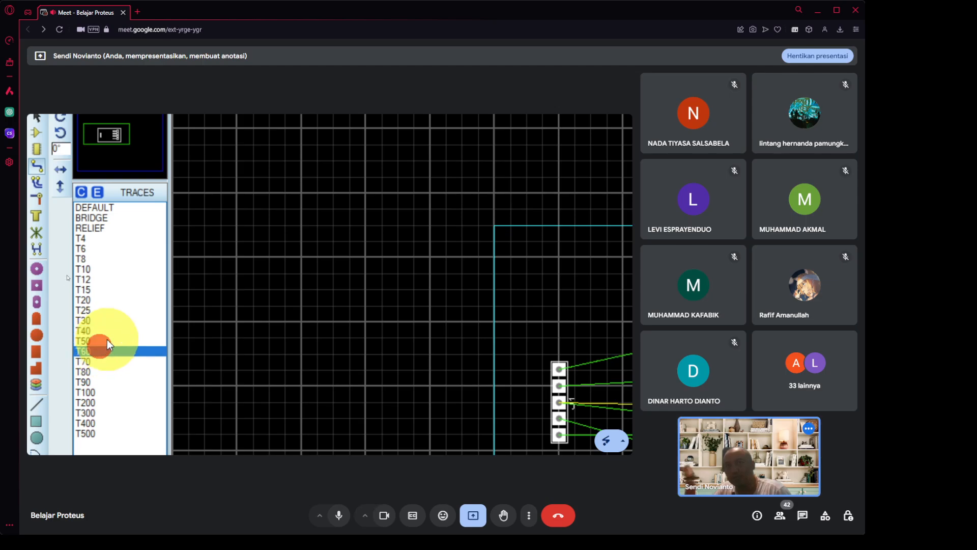
click(108, 339)
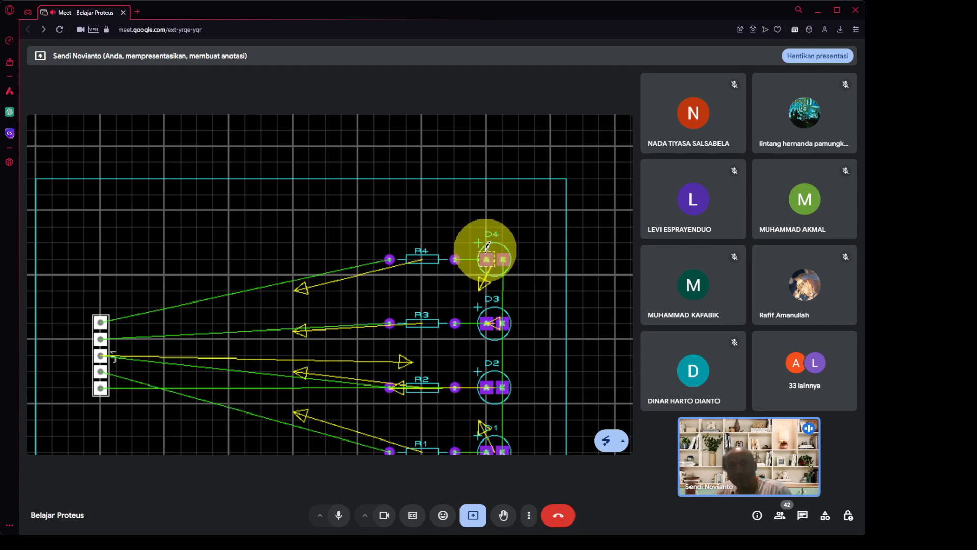
Route tracks from each LED's A pad to resistor pad 2: D4–R4, D3–R3, D2–R2, D1–R1.
click(488, 258)
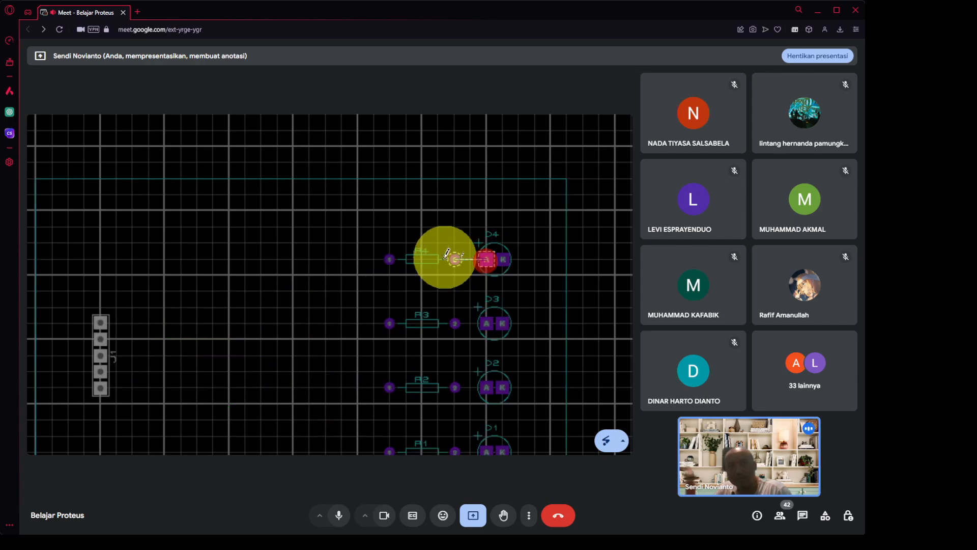
click(455, 259)
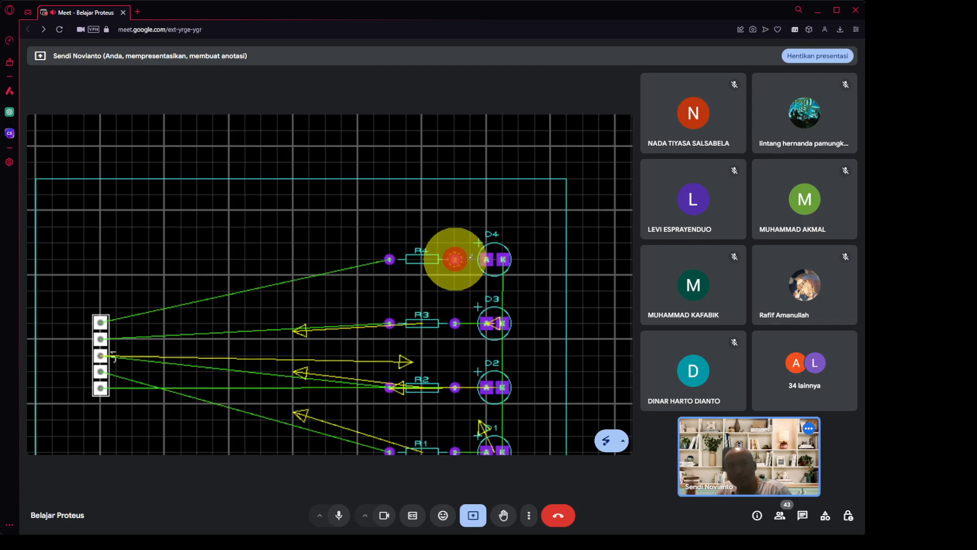
scroll(589, 261, right, 1)
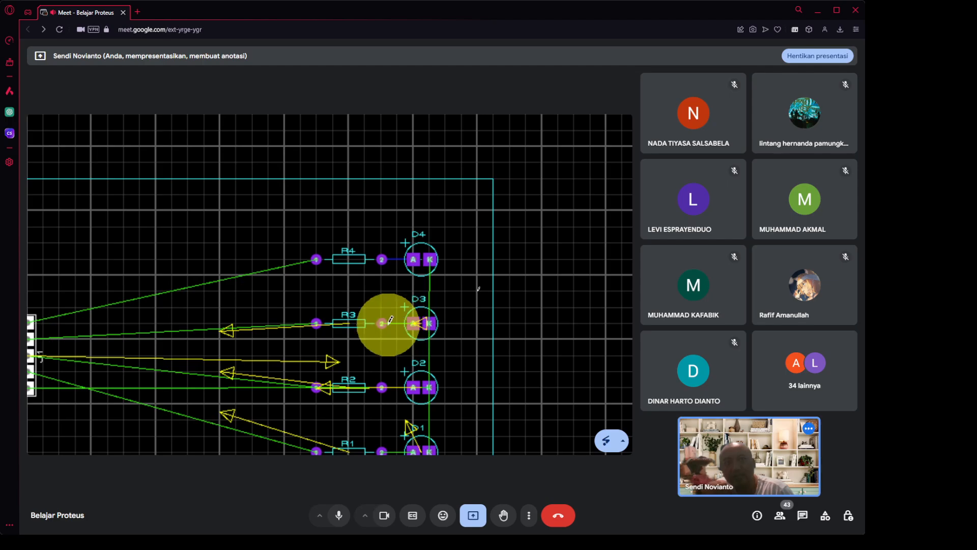
click(413, 323)
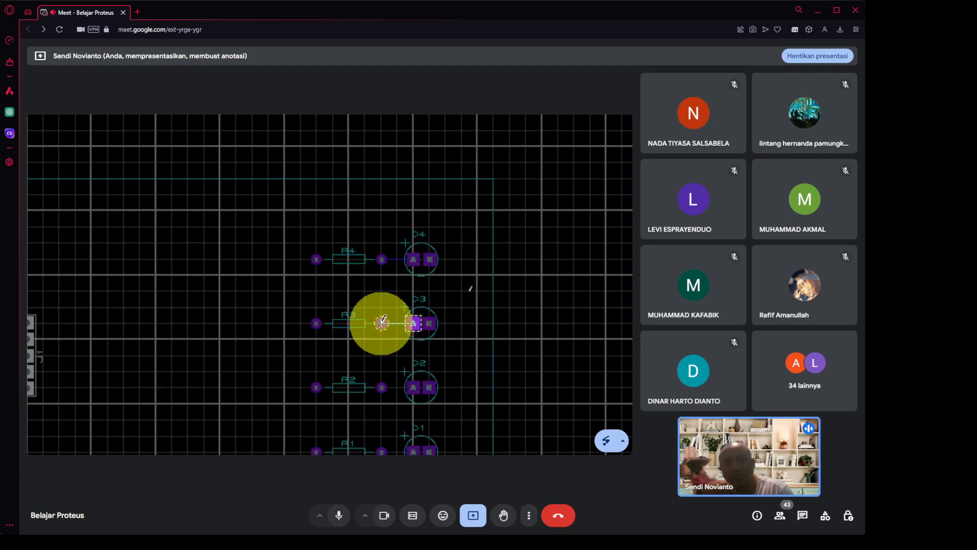
click(382, 322)
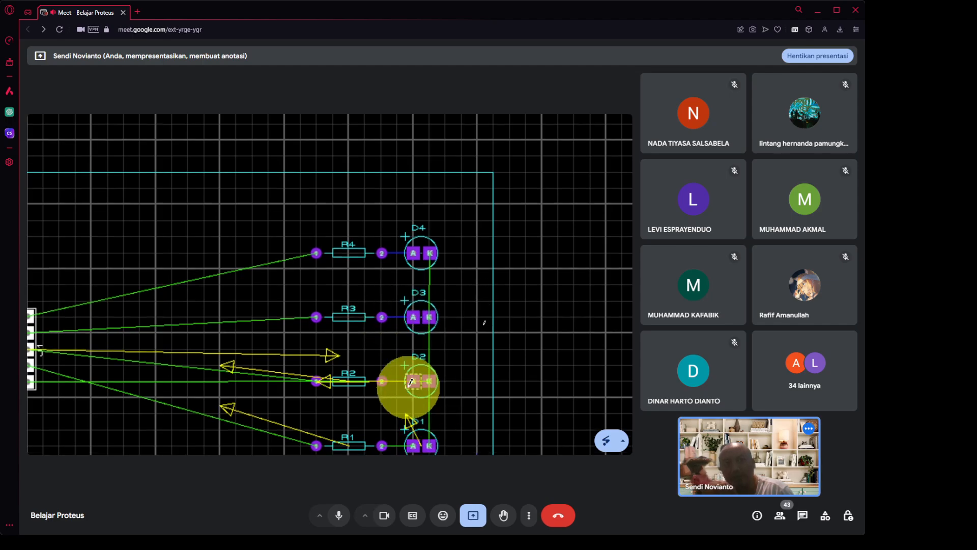
click(412, 381)
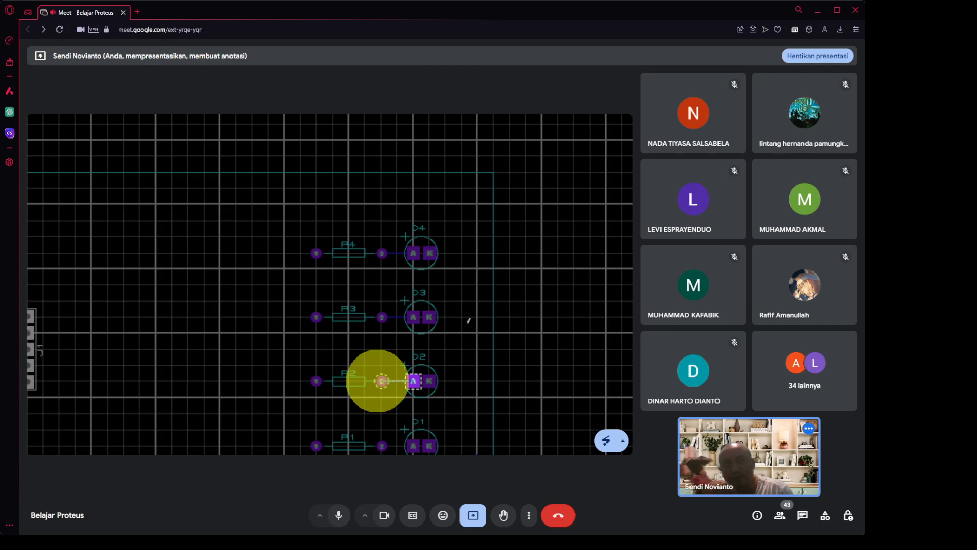
click(382, 381)
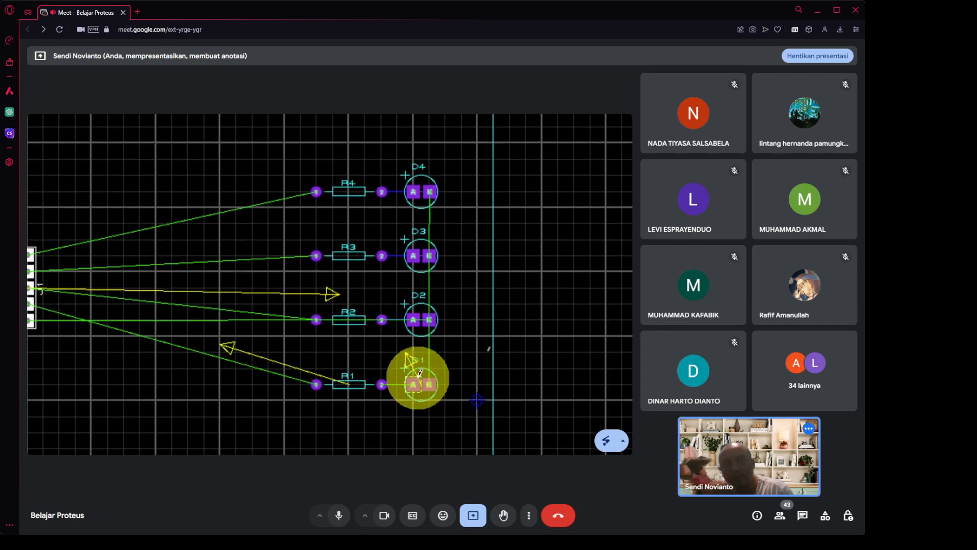
click(379, 384)
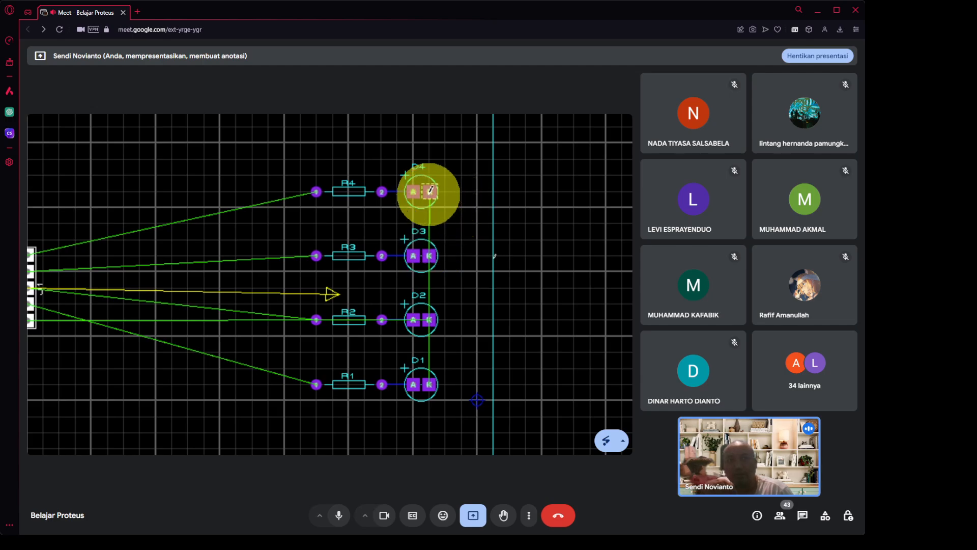
Chain the LED K pads with bent tracks: D4 to D3, D3 to D2, and D2 to D1.
click(432, 189)
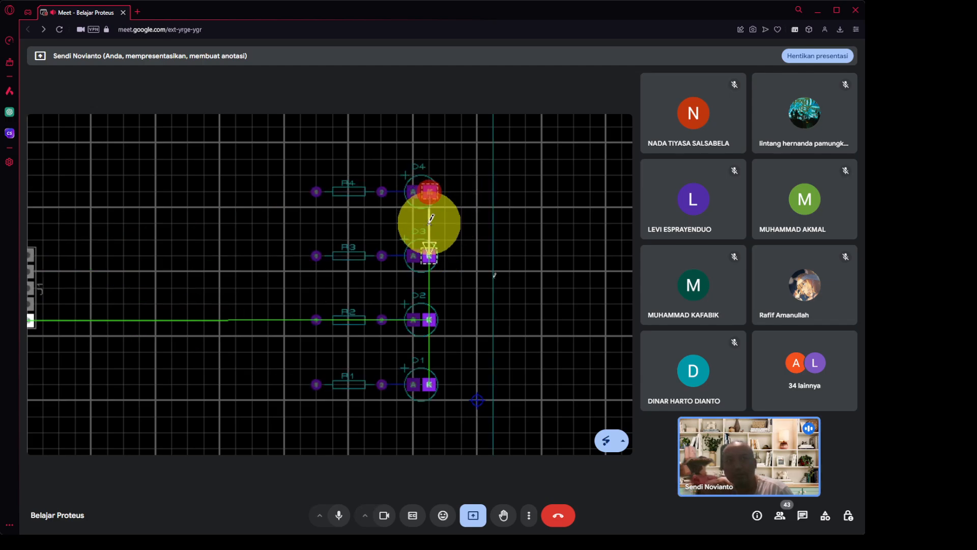
click(432, 257)
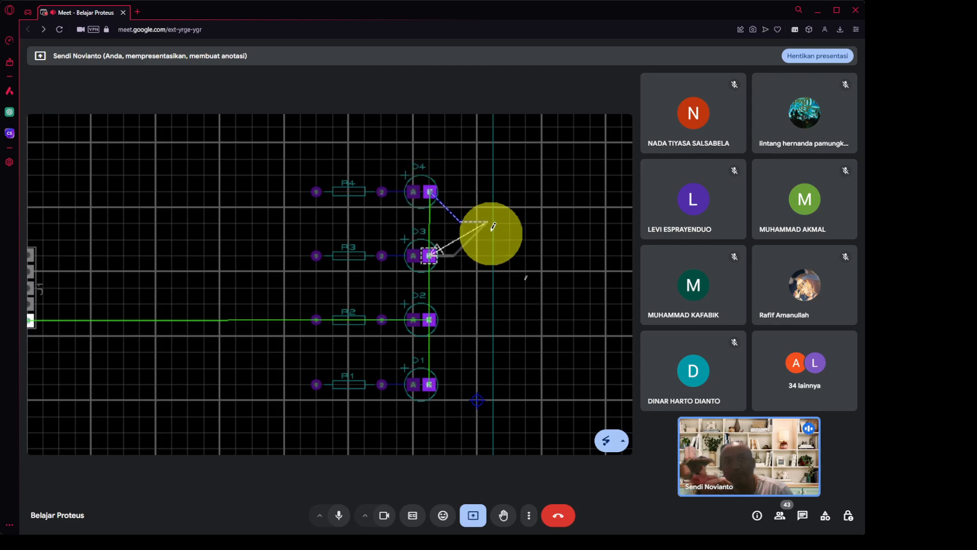
click(450, 207)
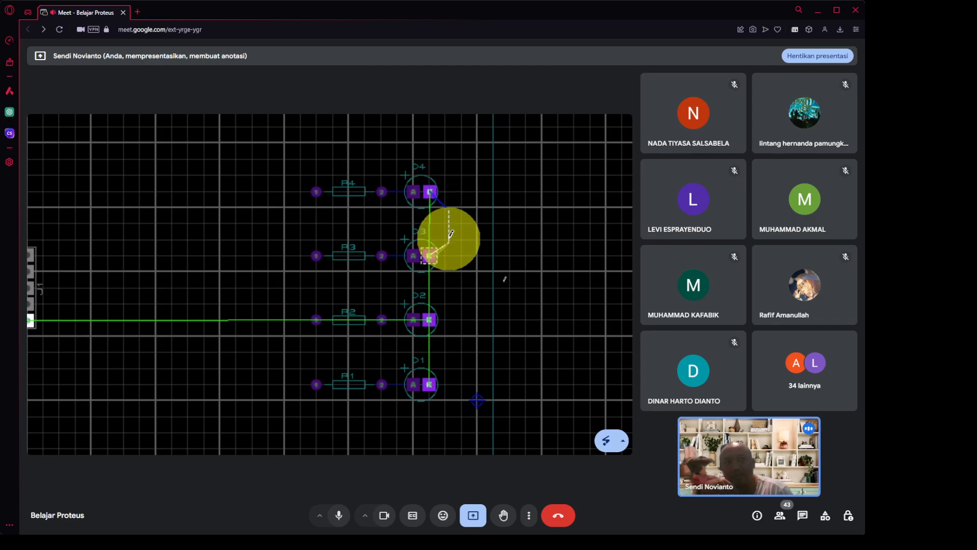
click(429, 256)
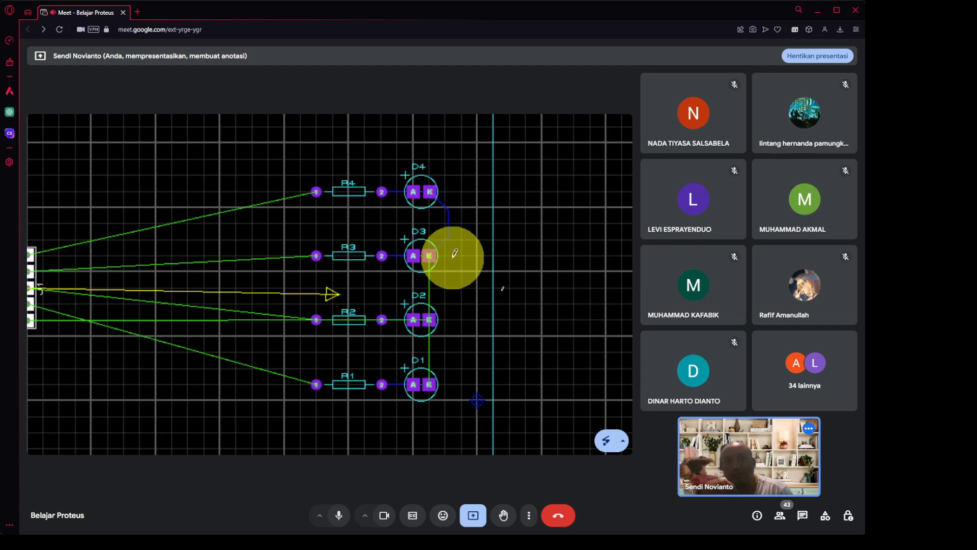
click(429, 254)
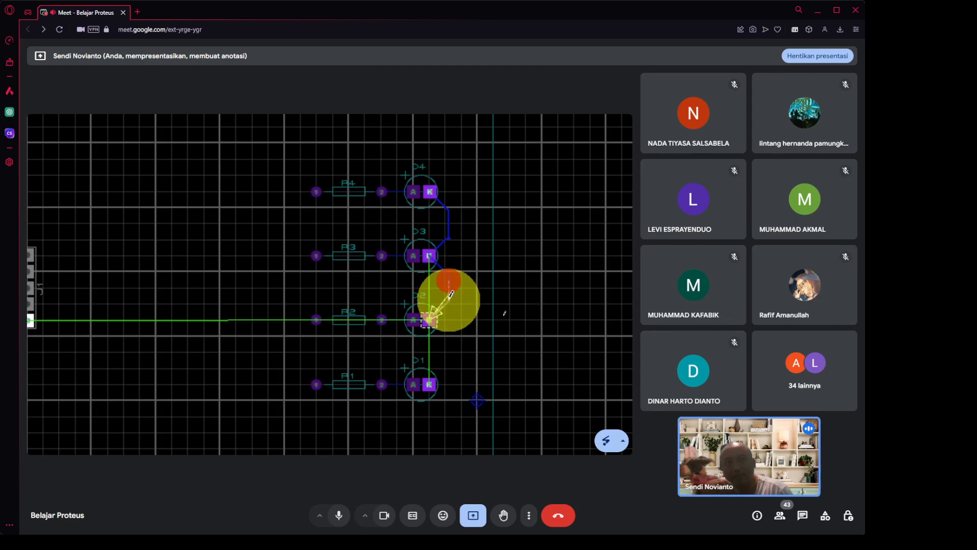
click(440, 306)
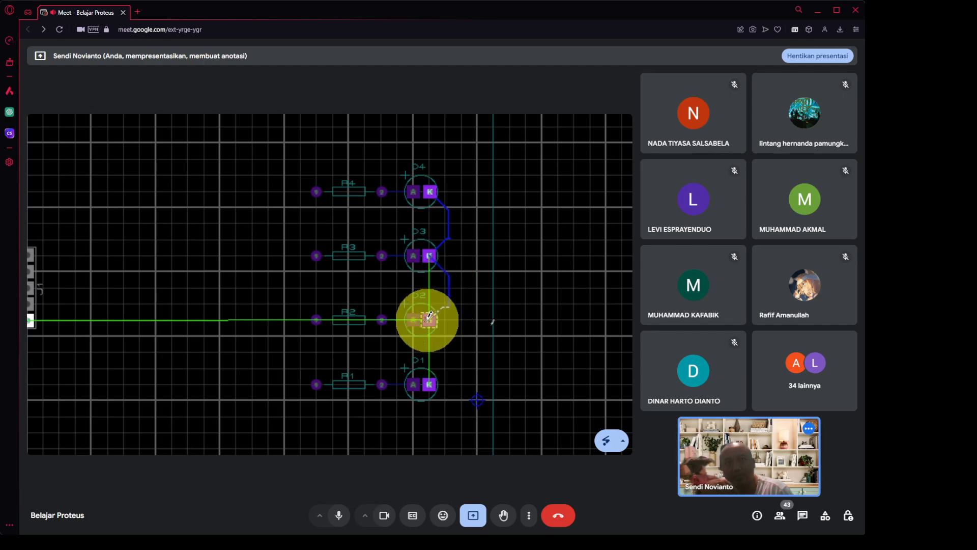
click(429, 320)
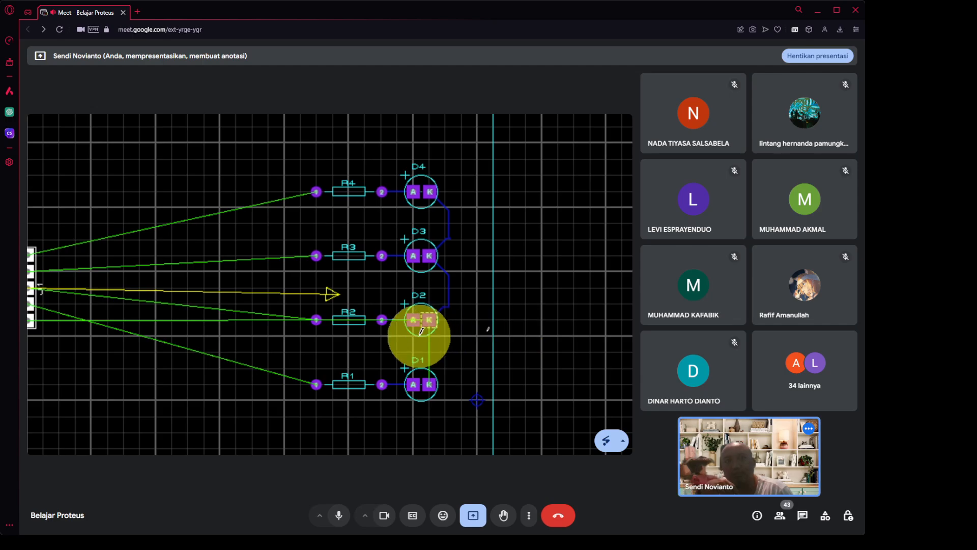
click(430, 318)
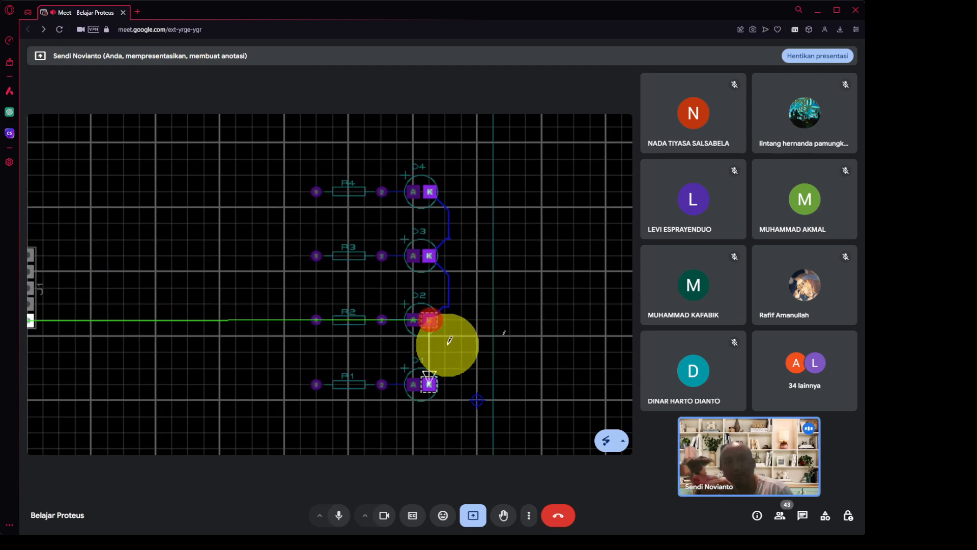
click(448, 343)
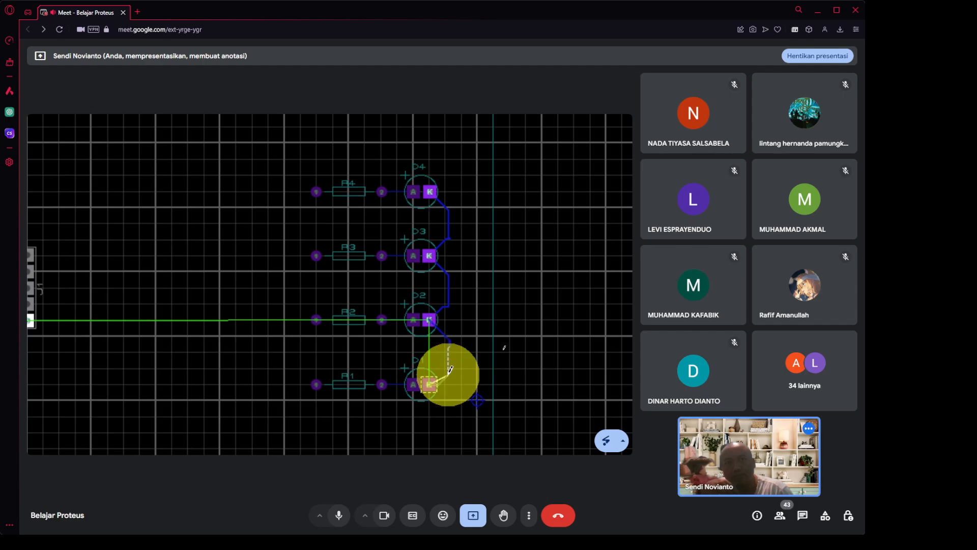
click(429, 384)
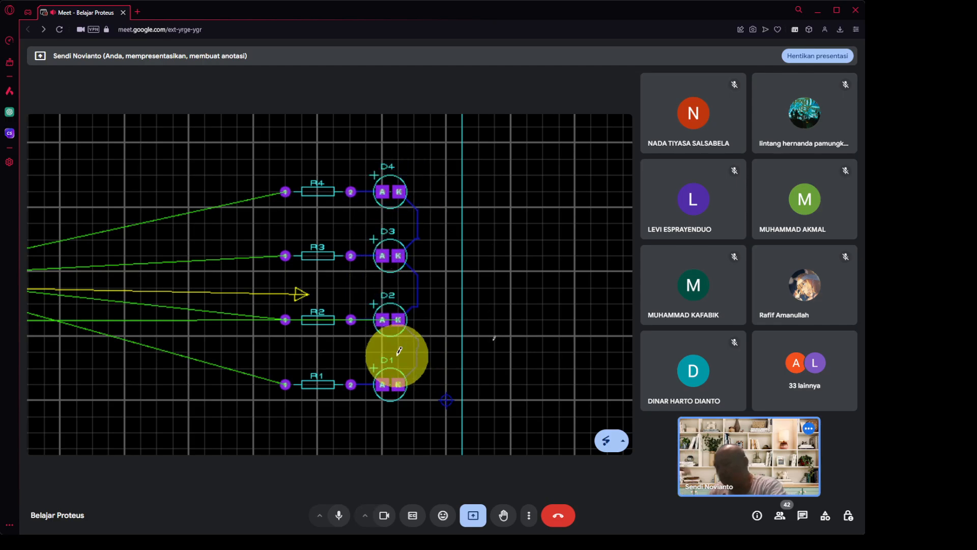
key(super+minus)
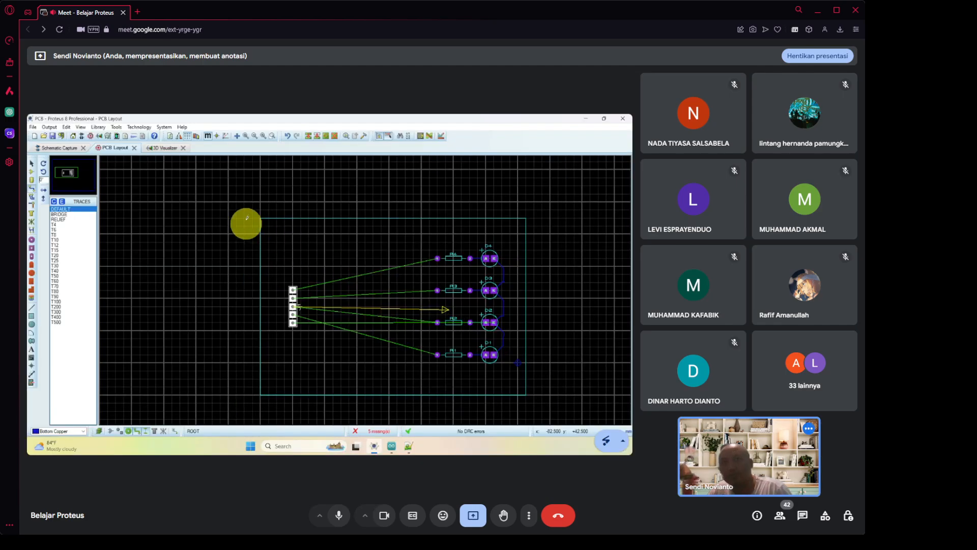
Orbit the board in the 3D Visualizer, then return to the PCB Layout.
click(170, 147)
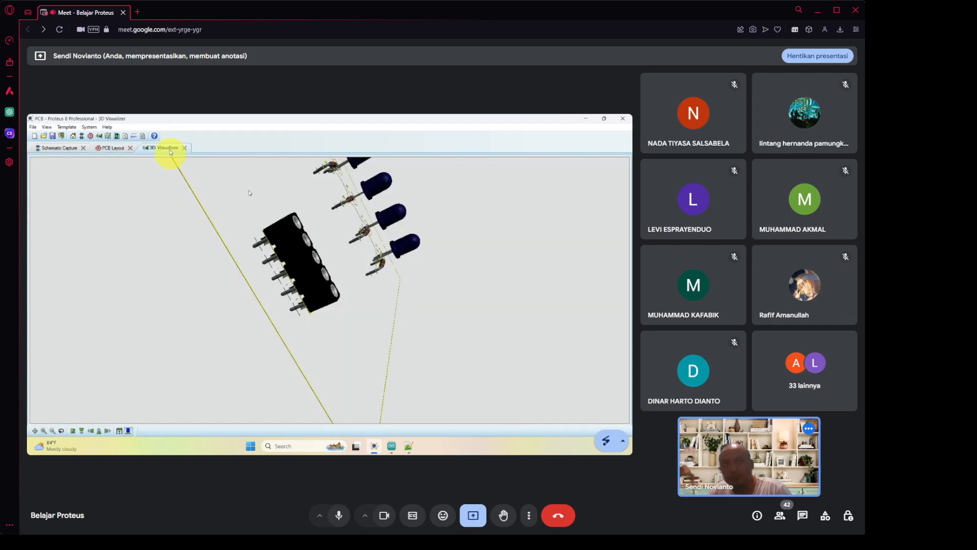
drag(275, 207, 330, 292)
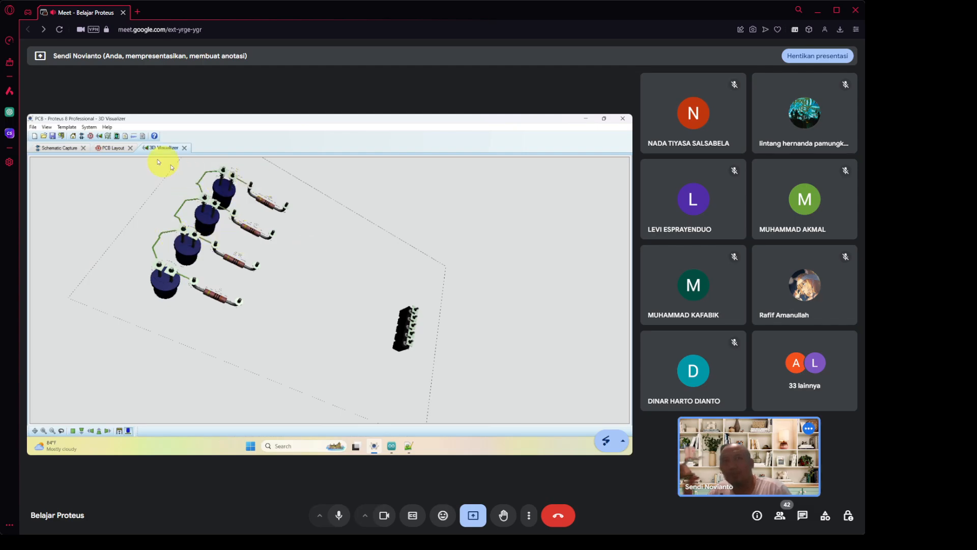
click(116, 148)
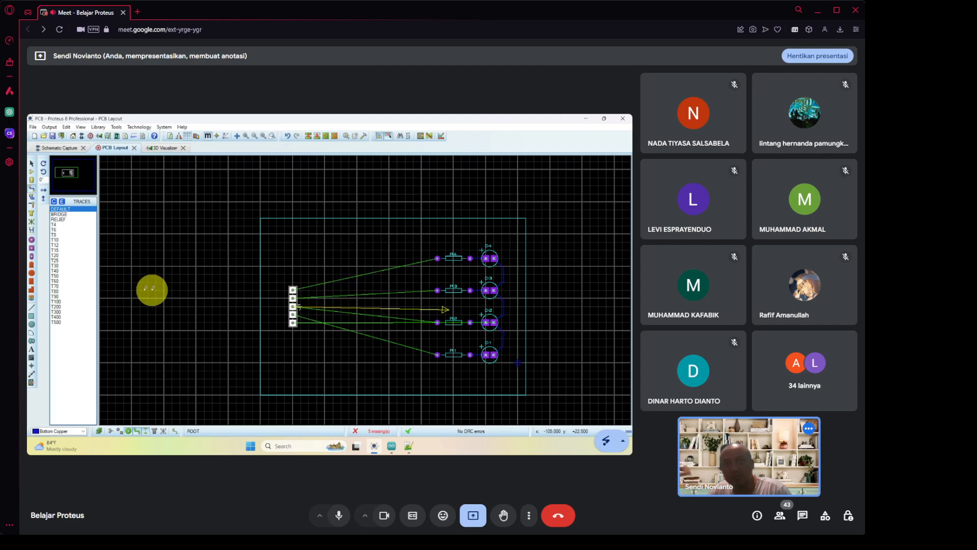
With T50 width, route R4's pin 1 pad via a corner to the header's top pin.
click(70, 291)
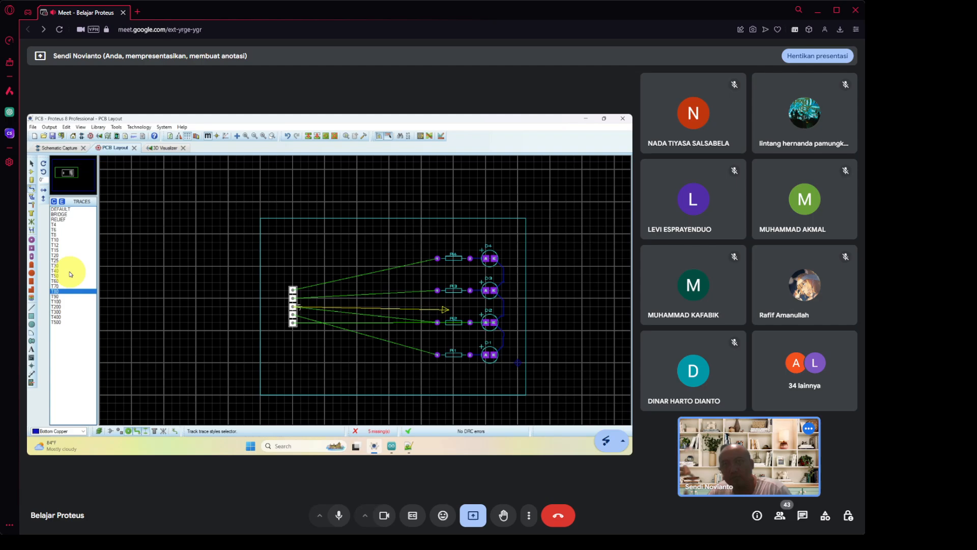
click(70, 276)
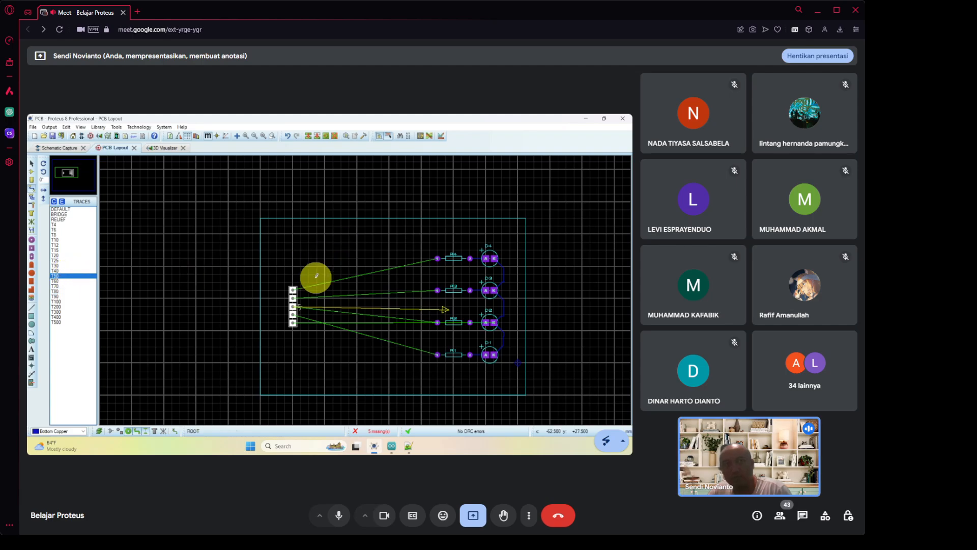
click(438, 258)
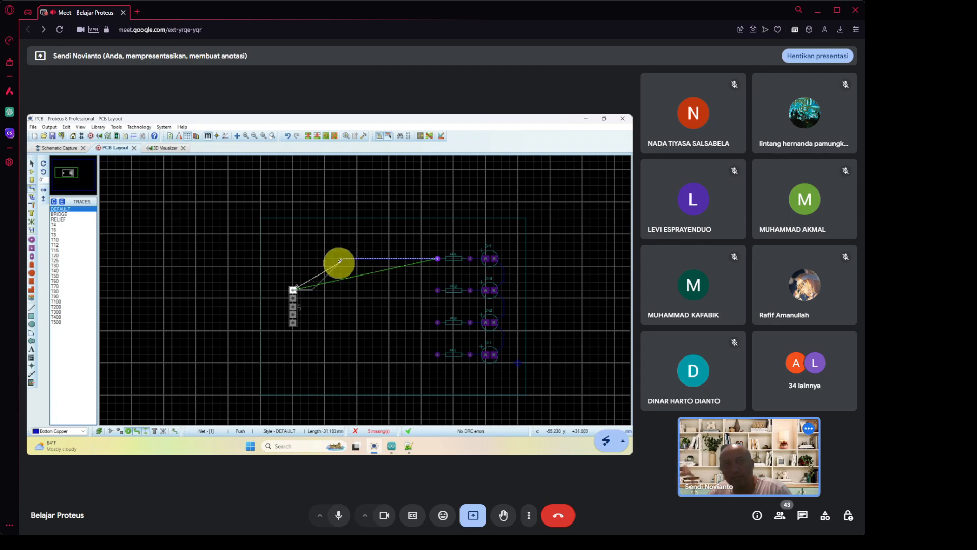
click(325, 258)
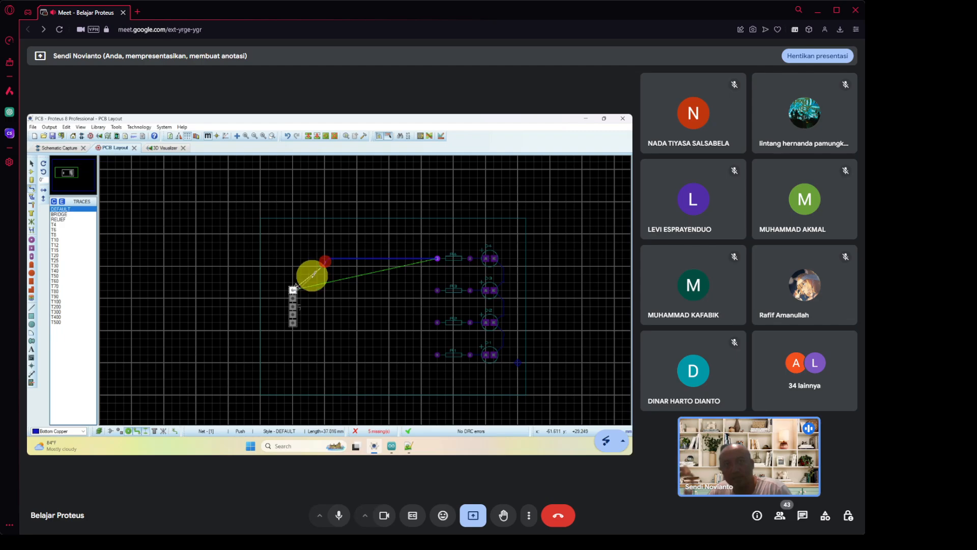
click(293, 291)
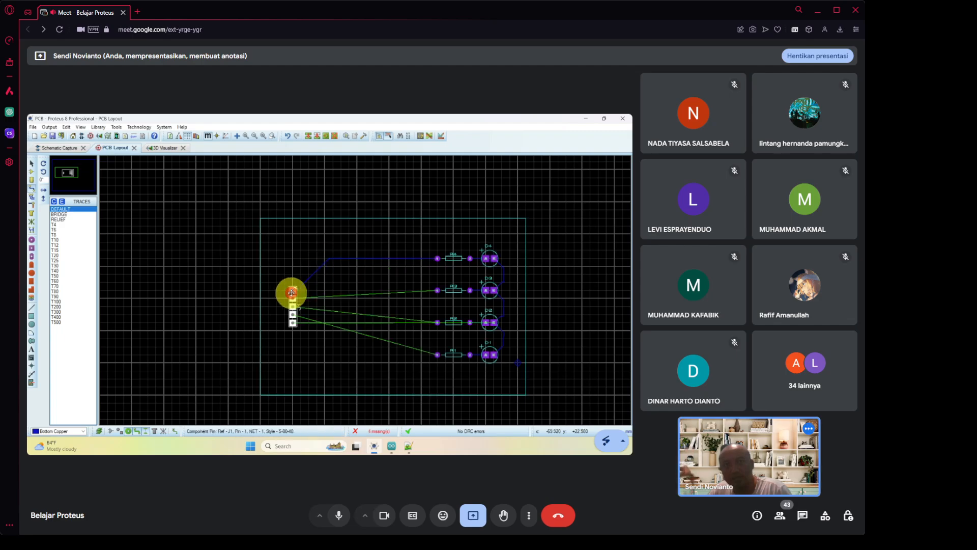
Route R3's and R2's left pads to the next header pins, each with one corner.
click(437, 290)
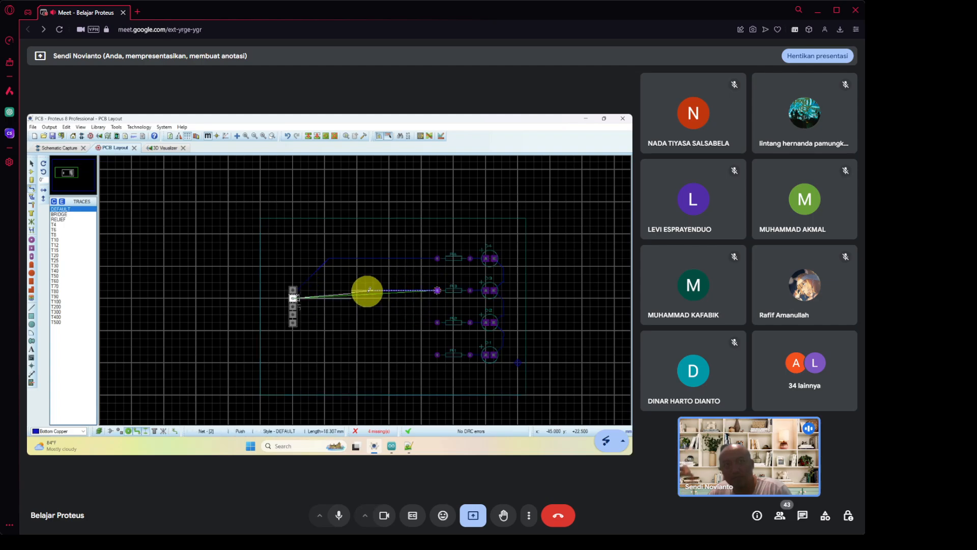
click(336, 290)
click(293, 298)
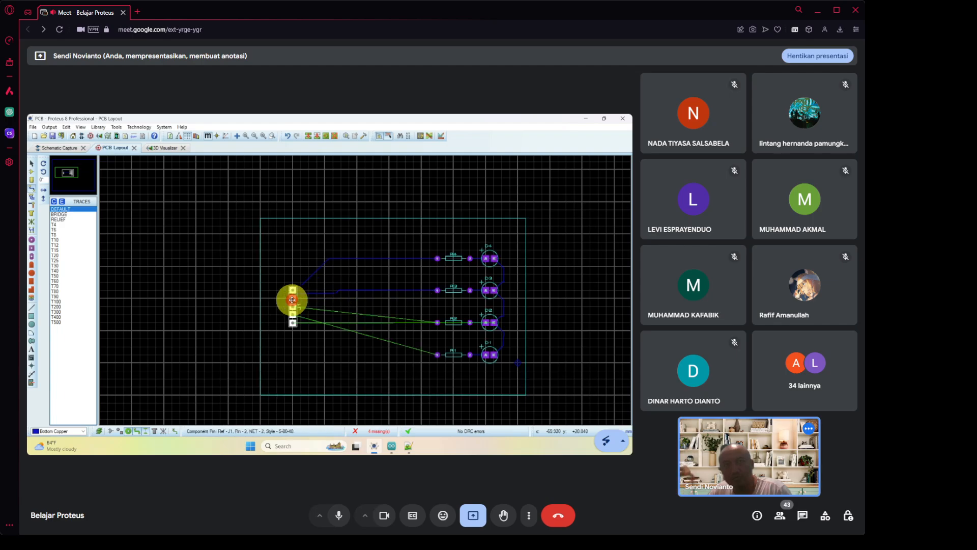
click(437, 321)
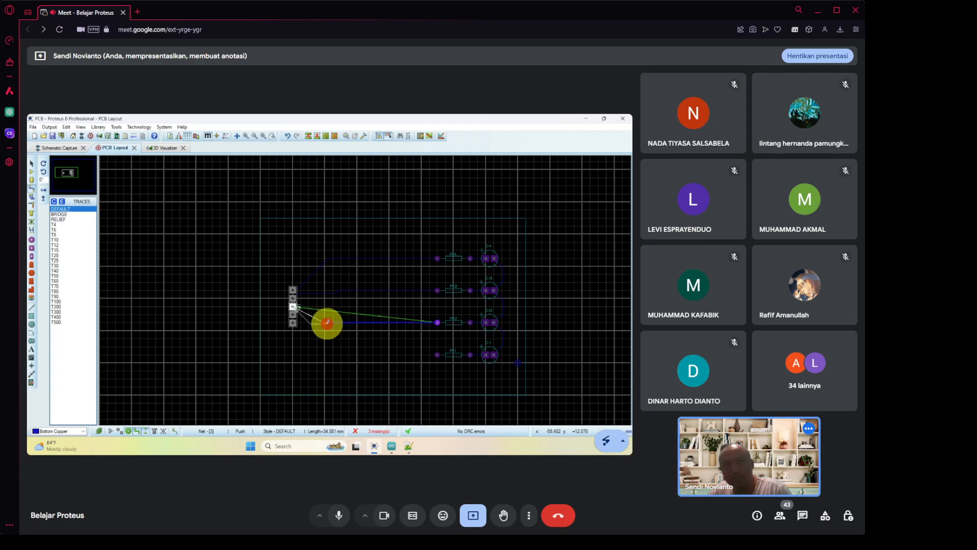
click(326, 322)
click(292, 306)
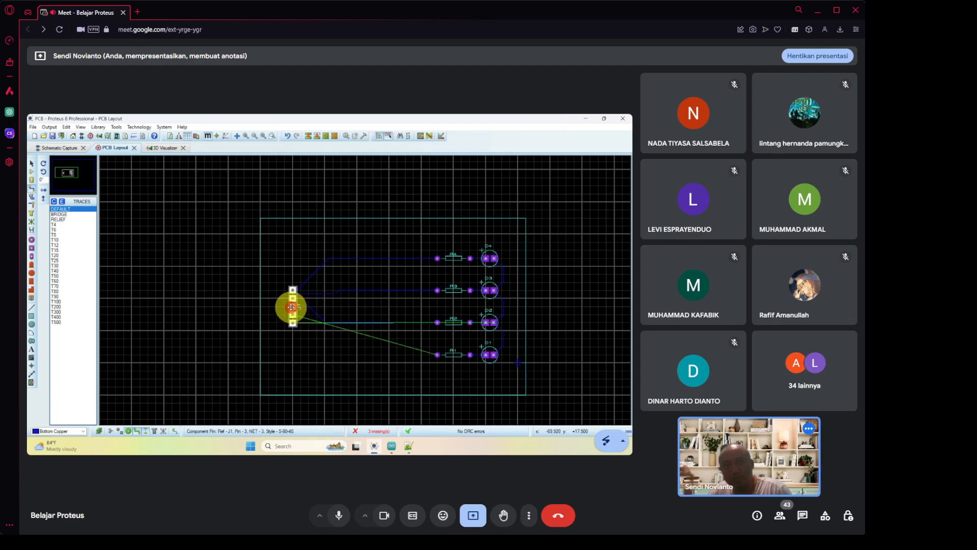
Attempt the R1-to-header track, cancel it unfinished, and inspect the R2 track.
click(437, 355)
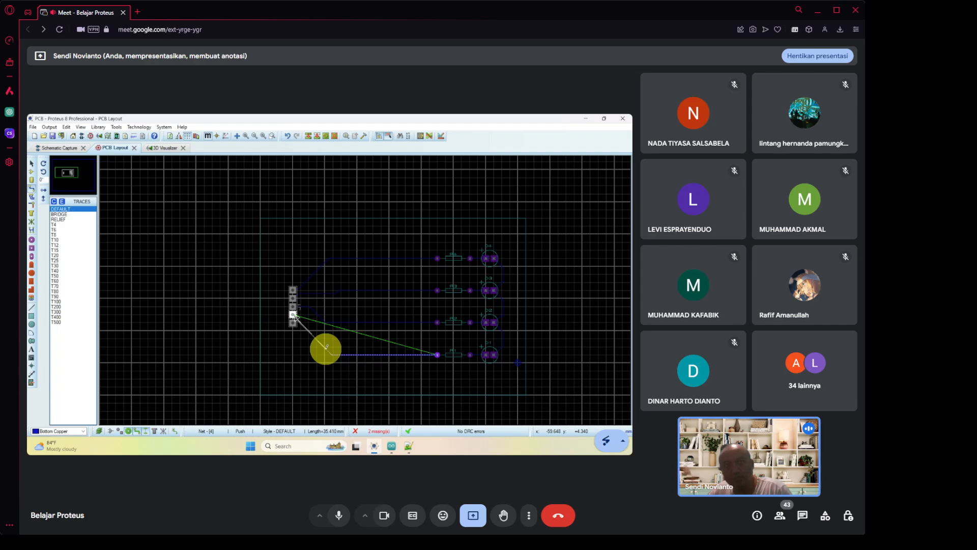
click(326, 347)
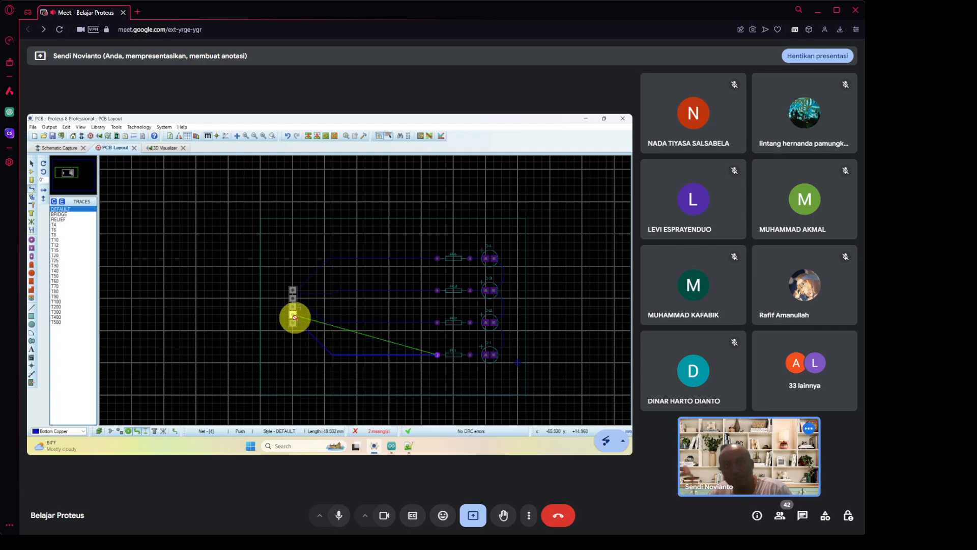
click(294, 317)
click(292, 316)
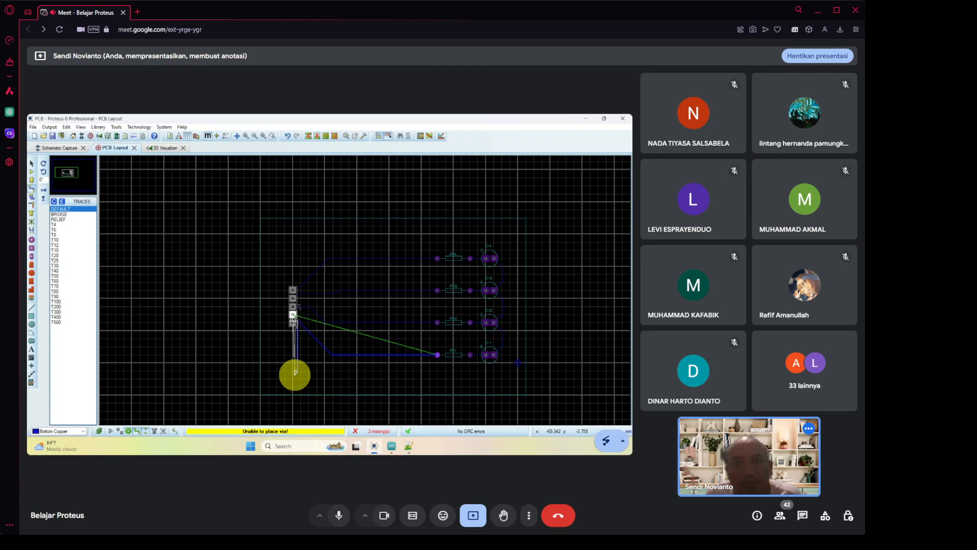
right_click(300, 366)
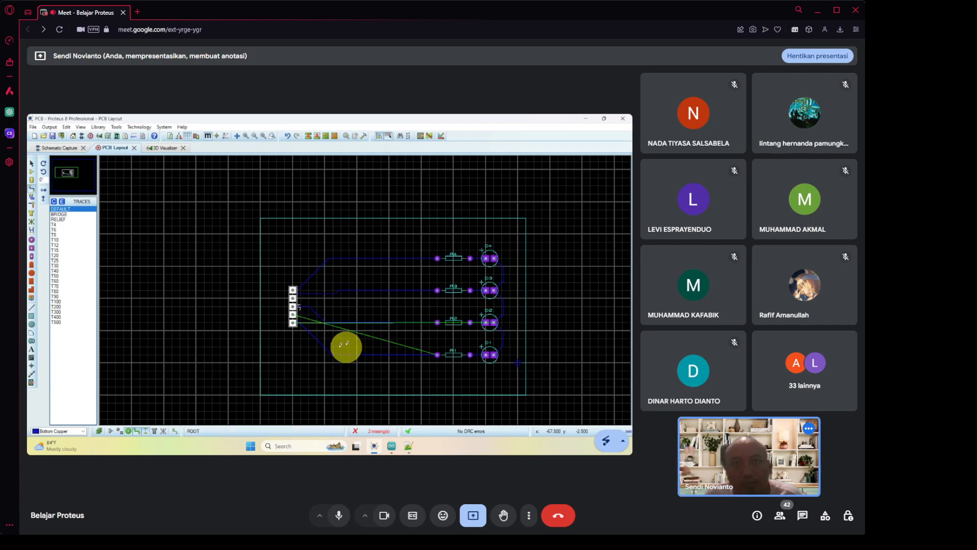
click(437, 322)
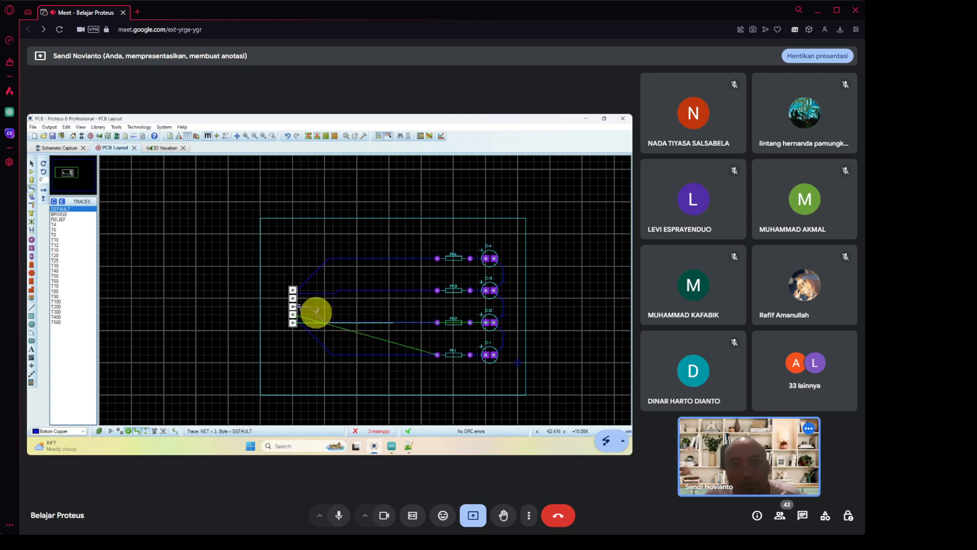
click(313, 318)
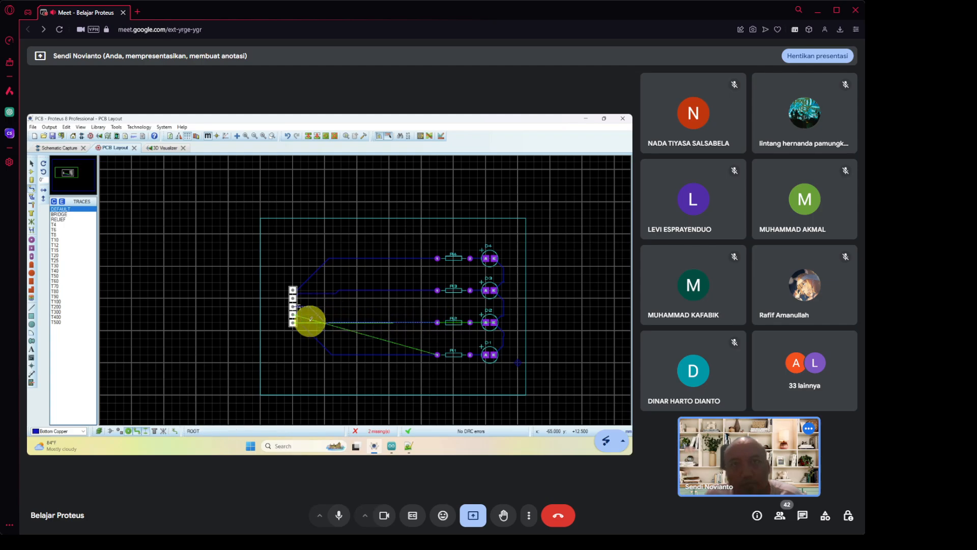
click(438, 353)
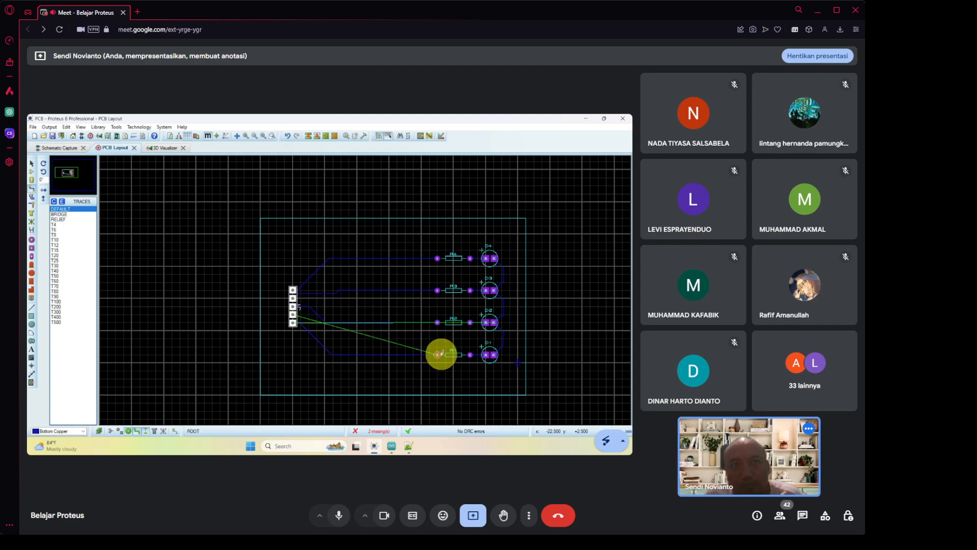
click(398, 321)
click(398, 322)
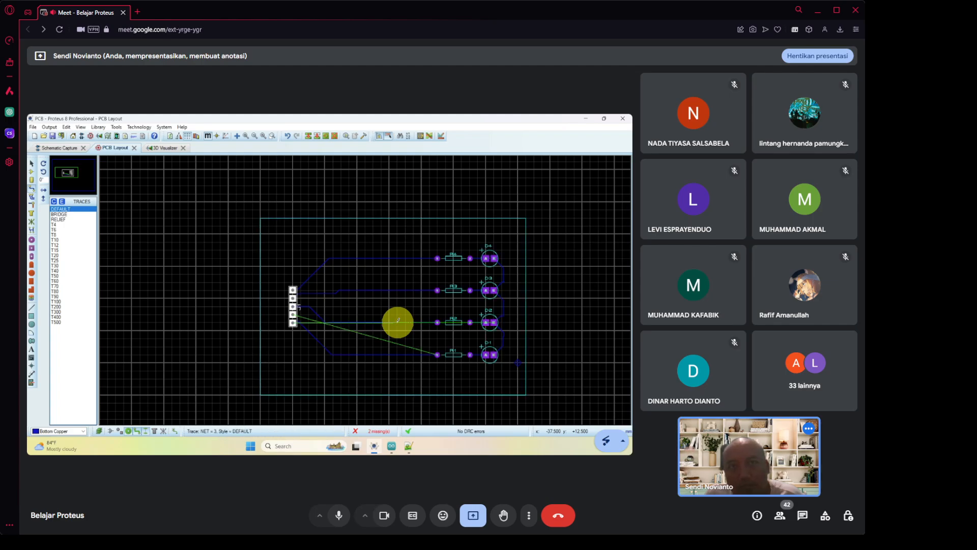
Delete the R2 track and reroute it straight from the header pin to R2's pad.
right_click(398, 321)
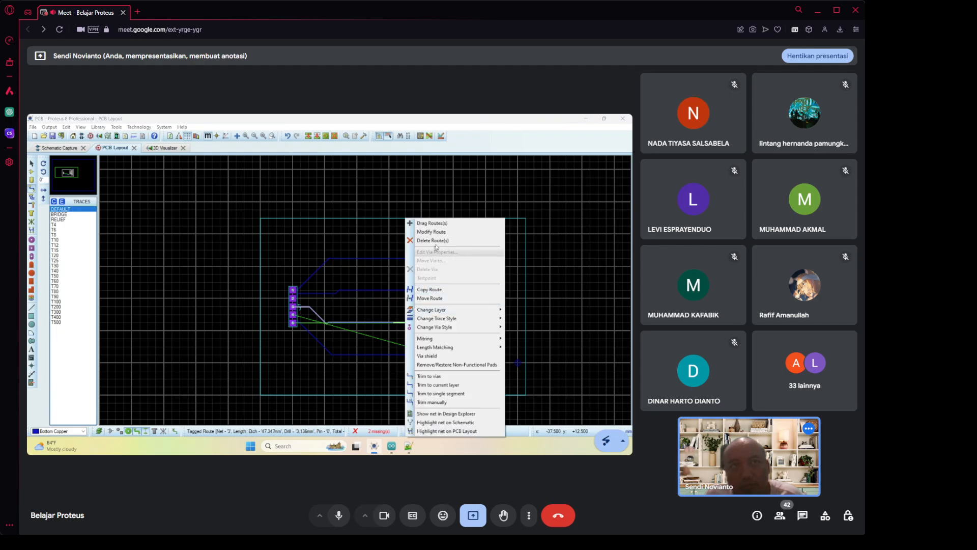
click(432, 240)
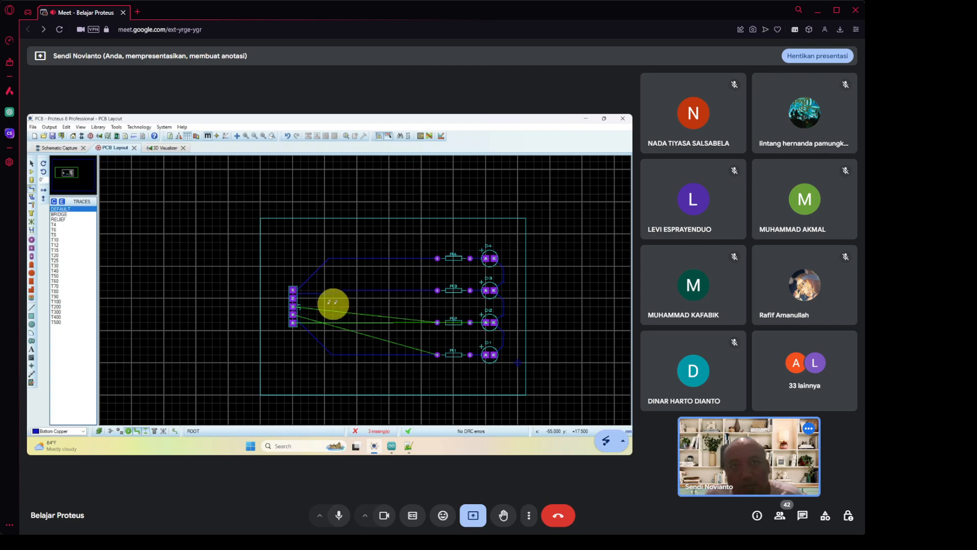
click(293, 305)
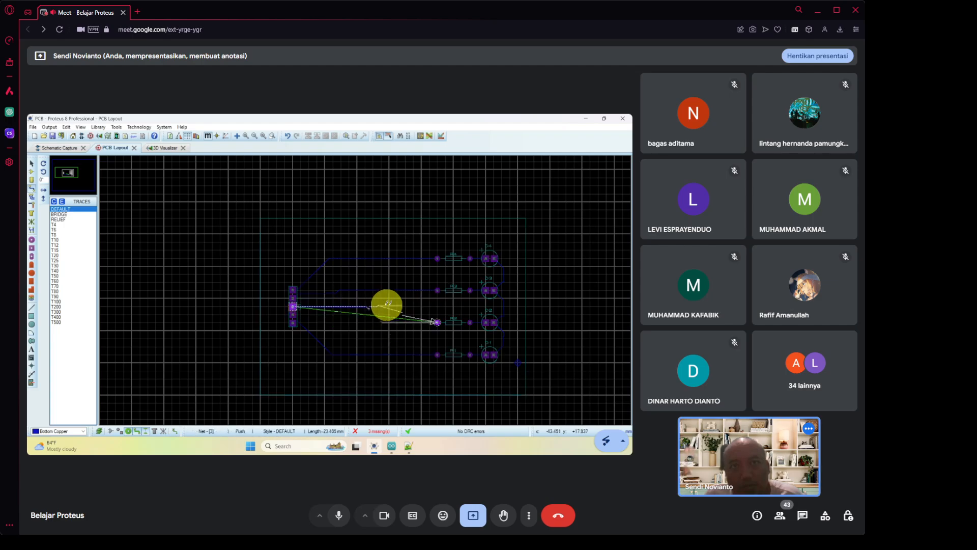
click(437, 322)
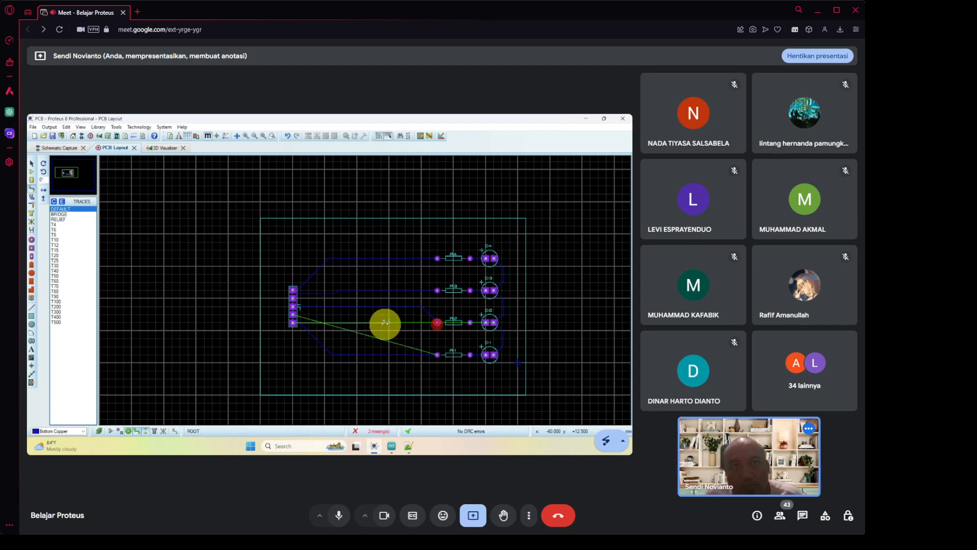
Route a track with one corner from the header pin to R1's left pad.
click(293, 315)
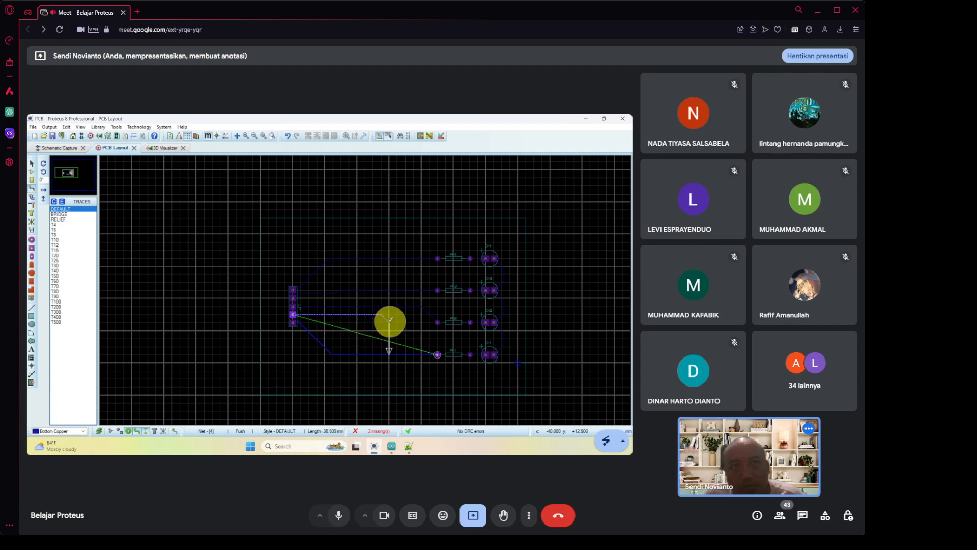
click(392, 341)
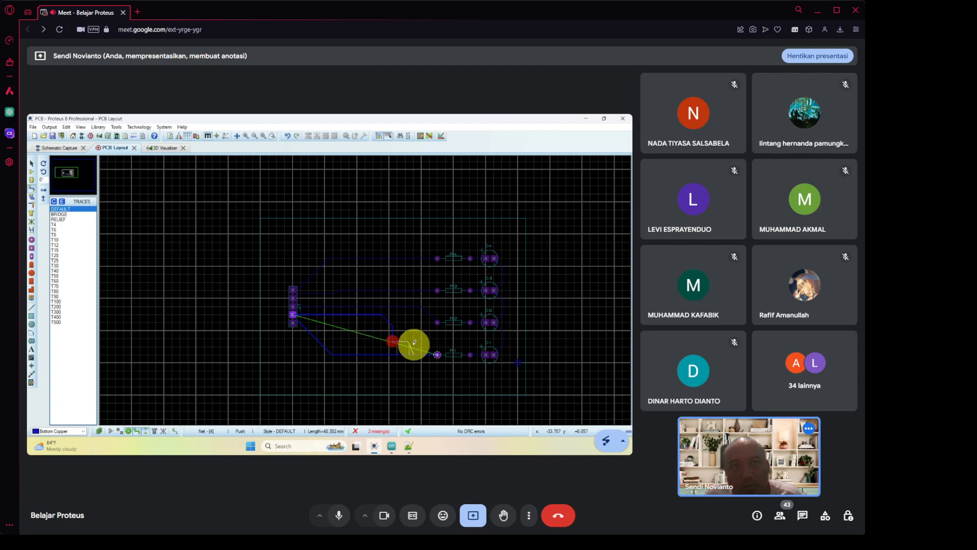
click(438, 354)
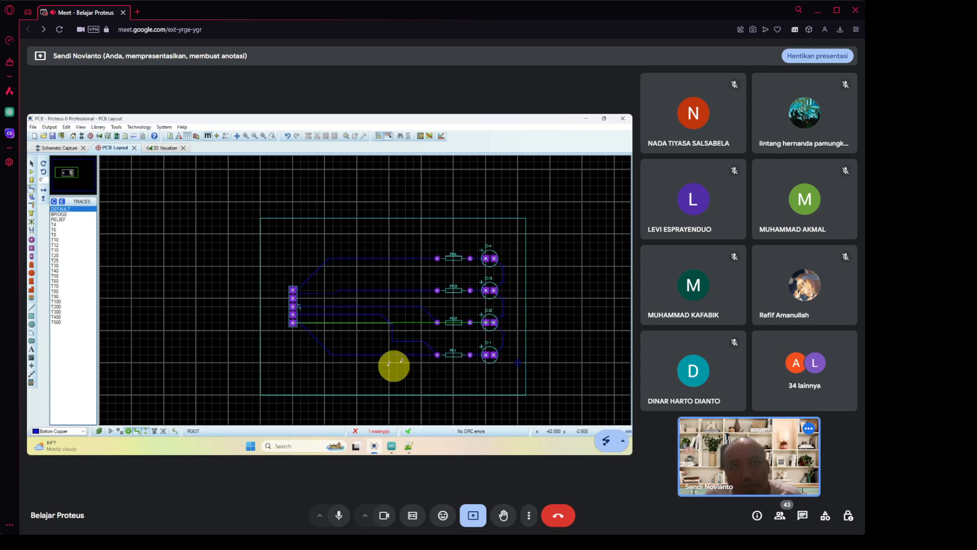
Route the GND track from header pin 5 down below the parts and across to D1's pad.
click(294, 323)
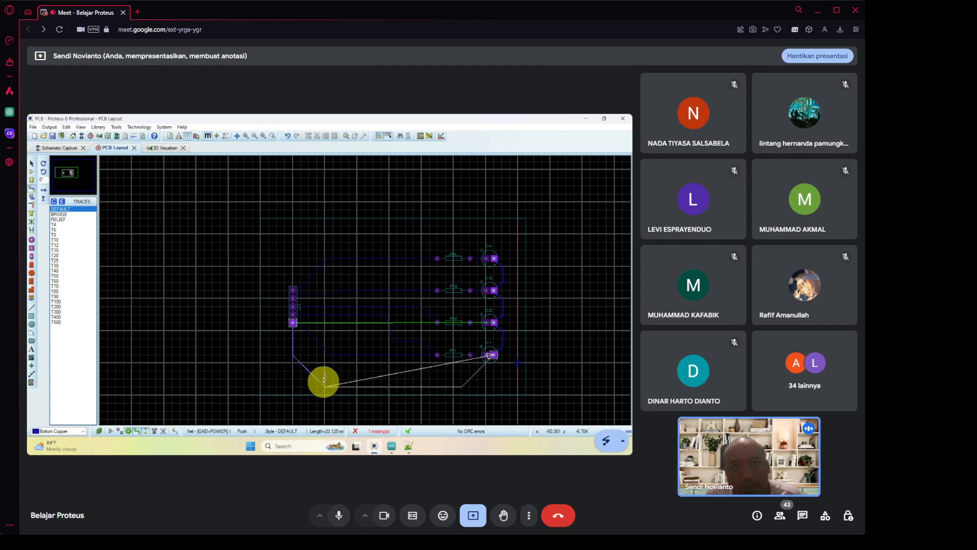
click(294, 372)
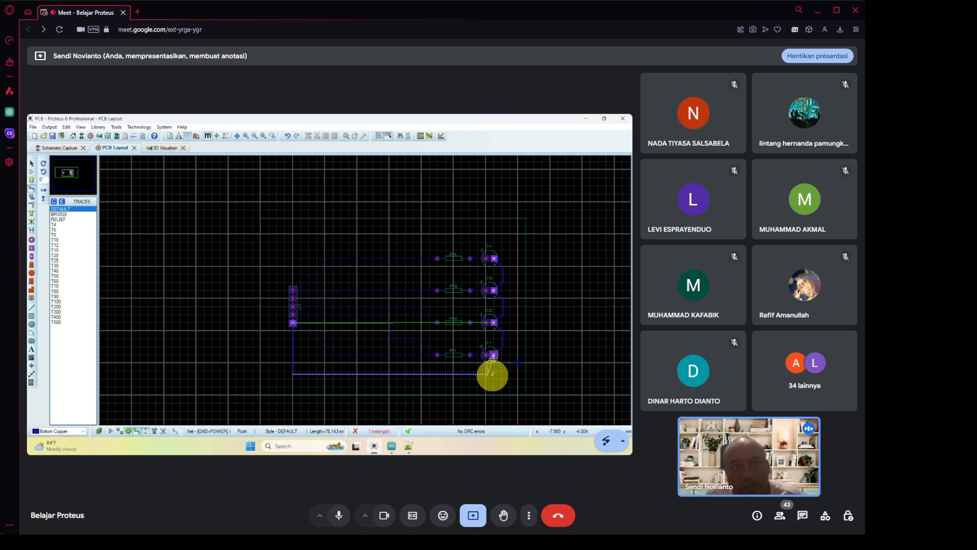
click(493, 373)
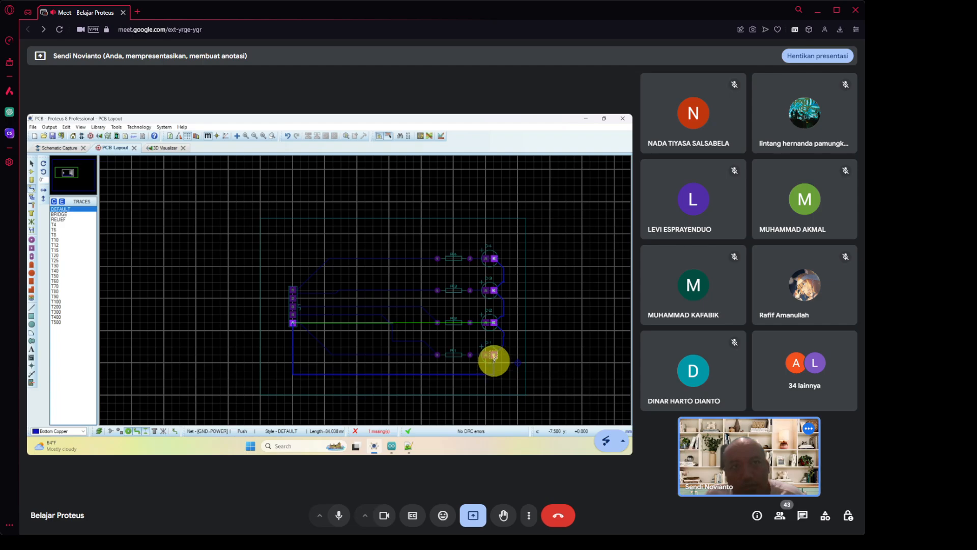
click(493, 355)
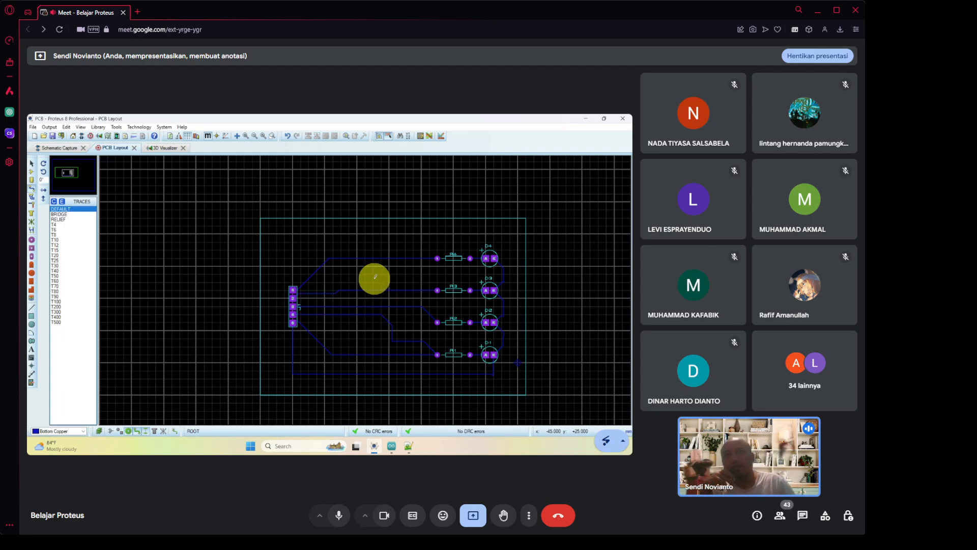
click(171, 148)
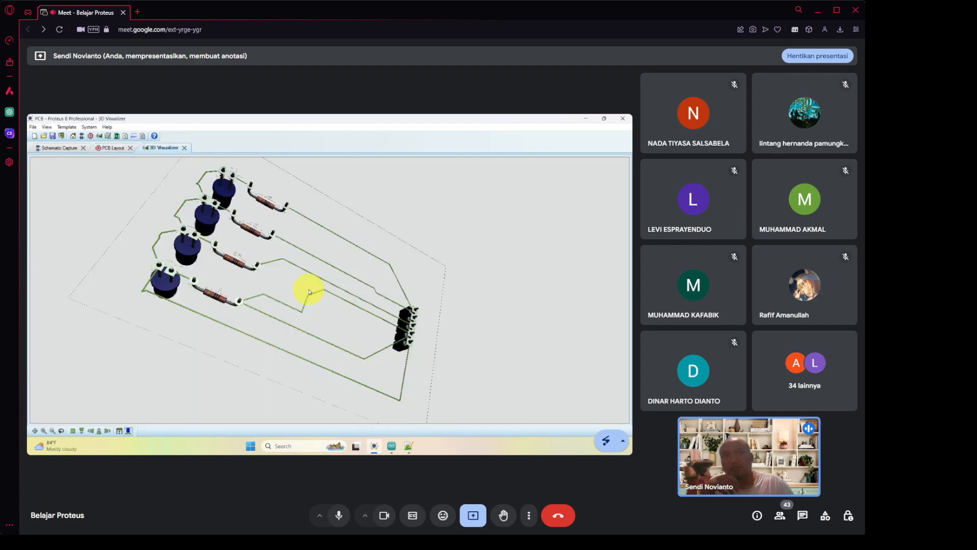
drag(343, 362, 330, 292)
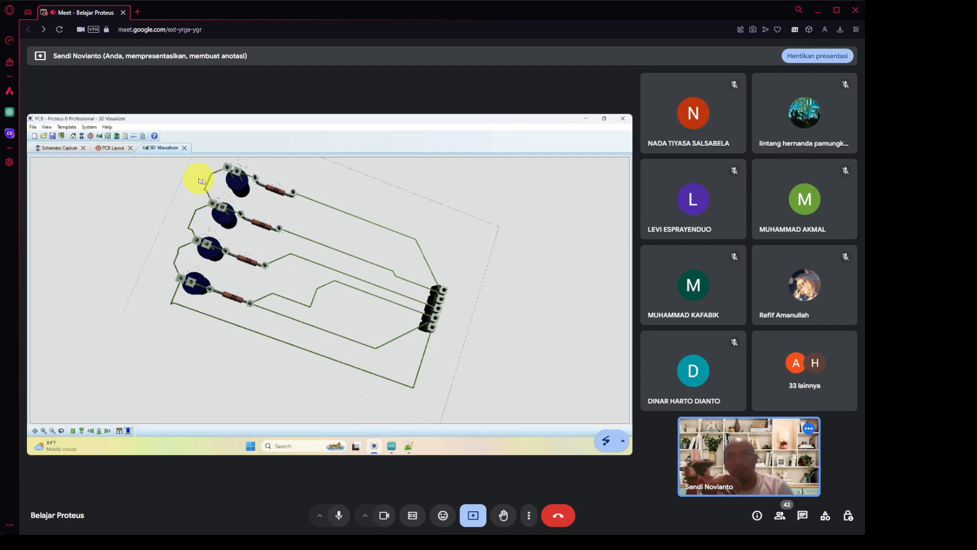
click(119, 149)
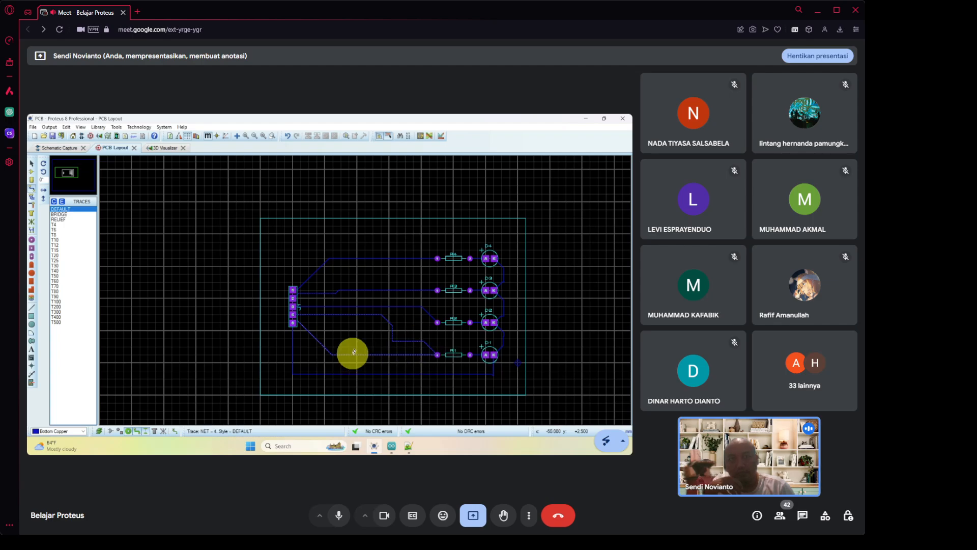
click(342, 353)
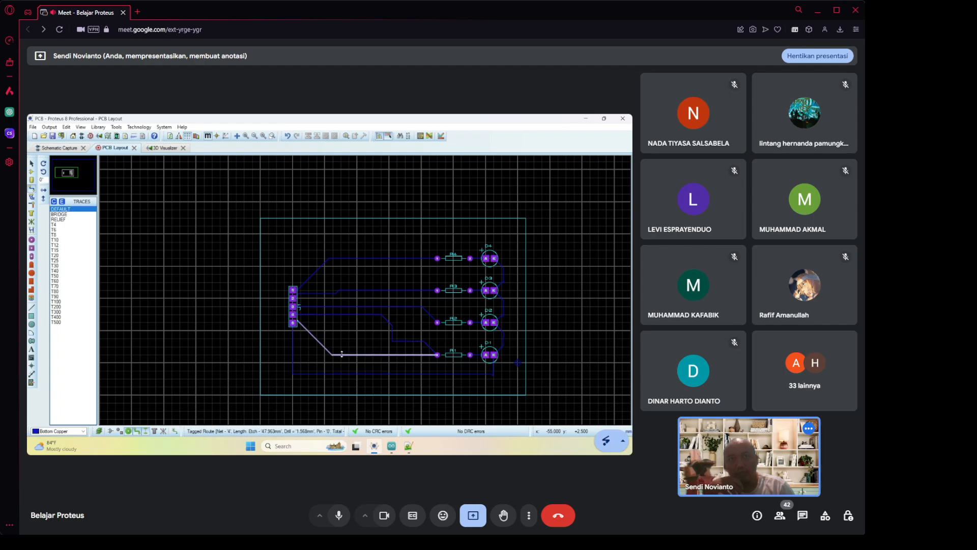
right_click(342, 354)
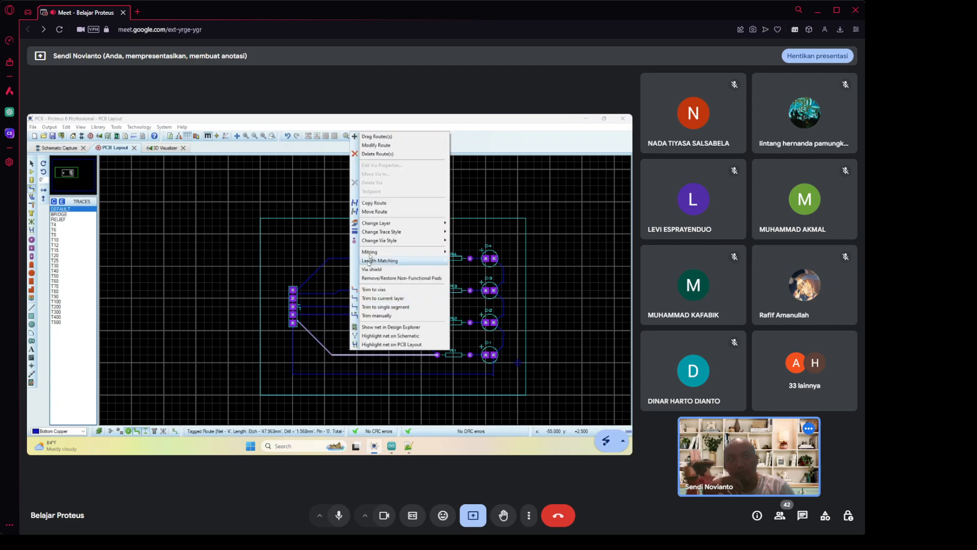
click(370, 155)
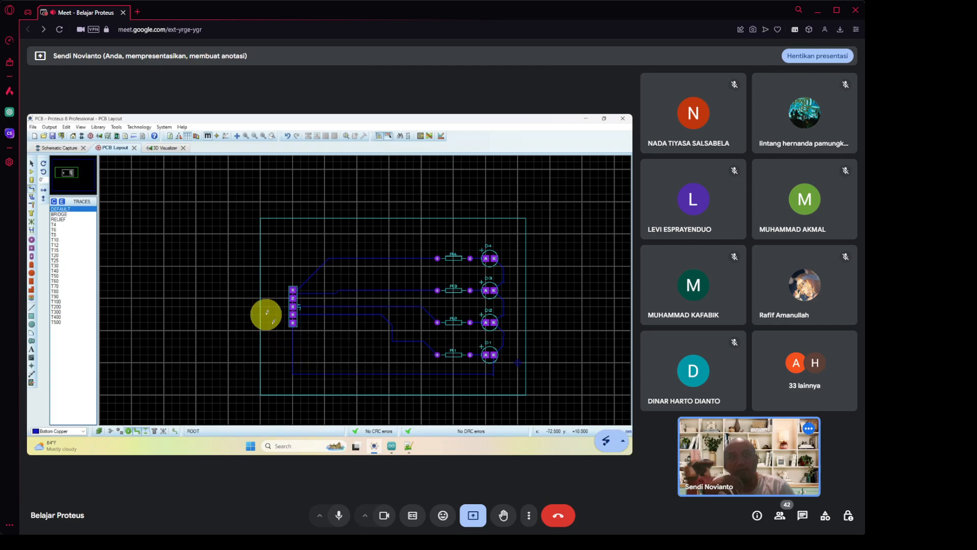
click(168, 149)
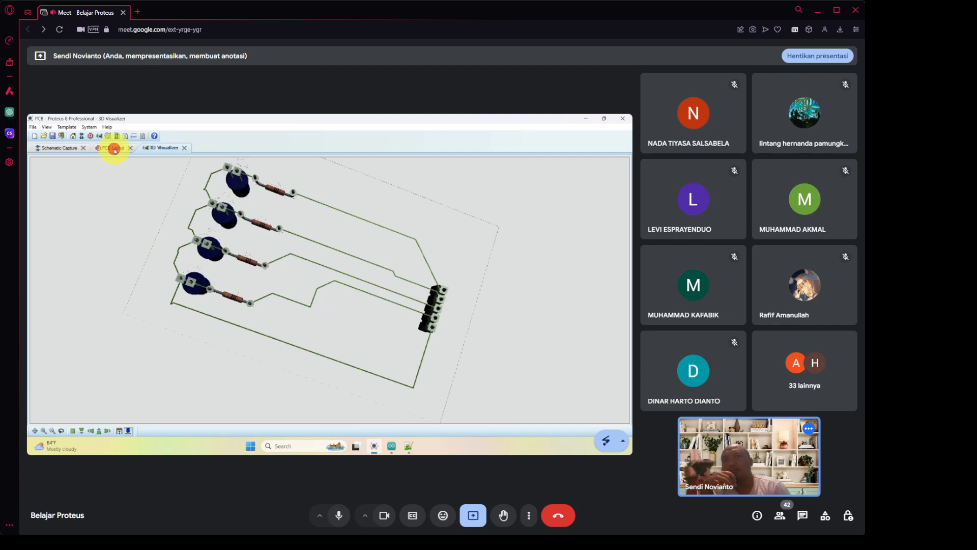
click(116, 151)
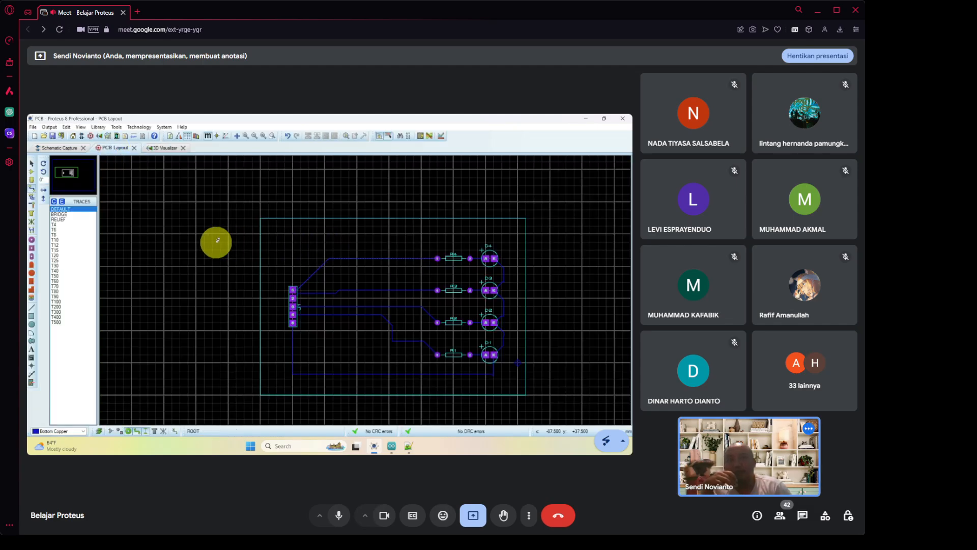
Place a top-silk text label with the author's name near the board's top edge, in Arial Black.
click(32, 352)
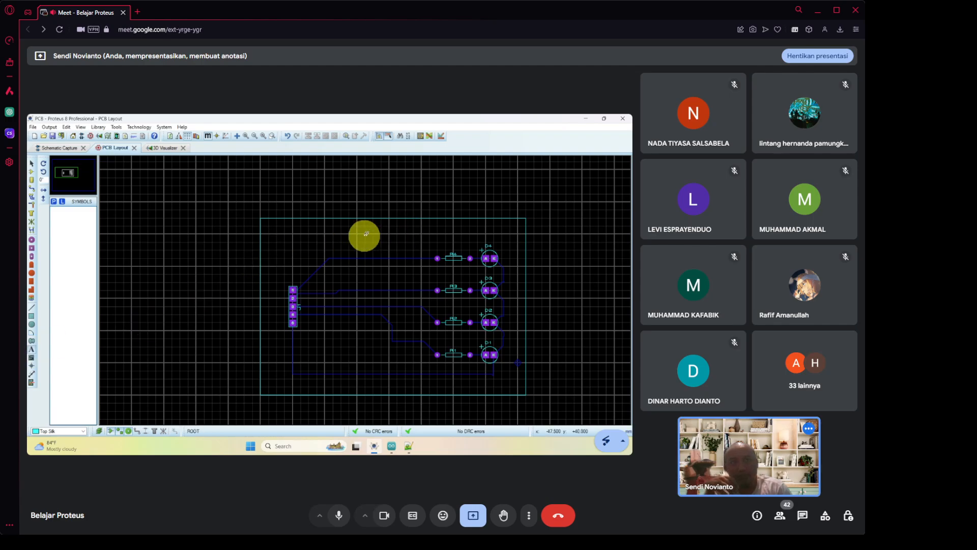
click(331, 230)
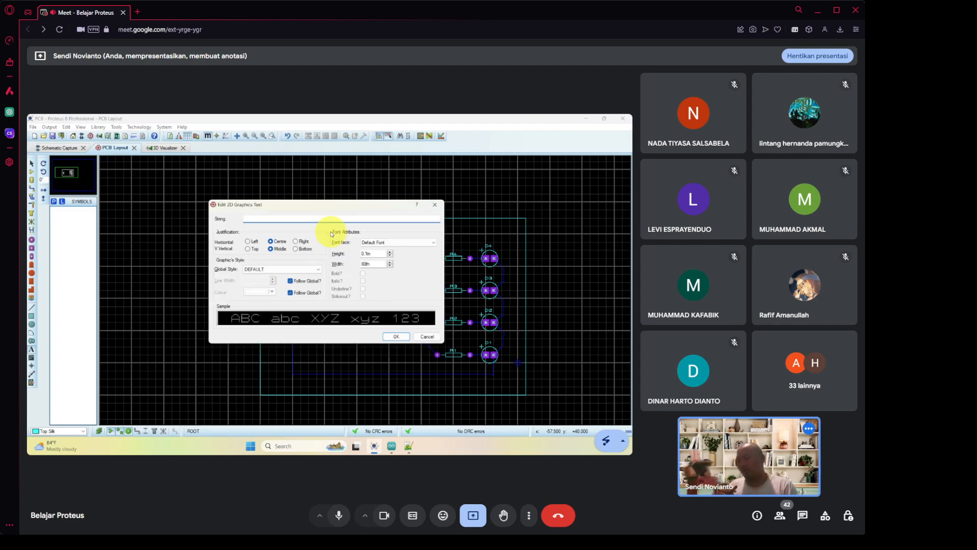
text(SENDI)
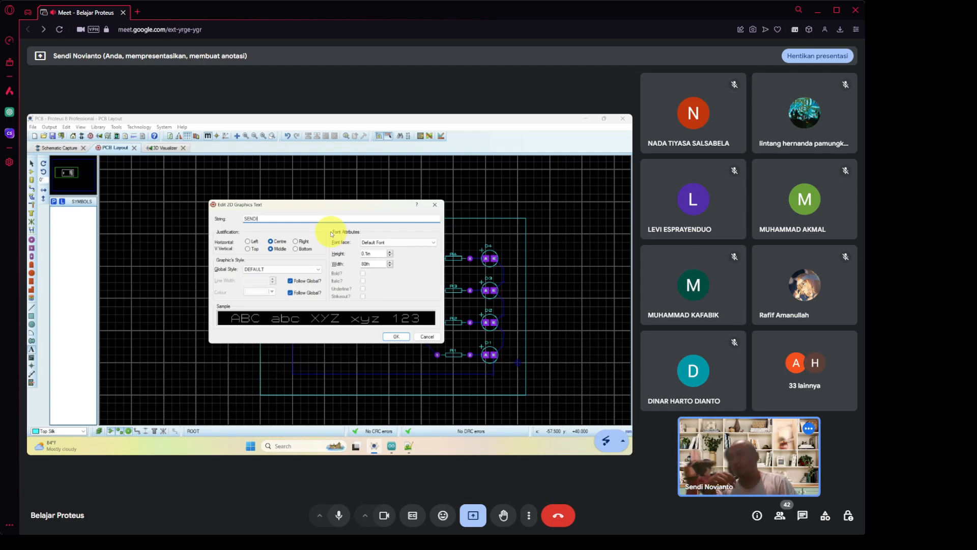
click(404, 243)
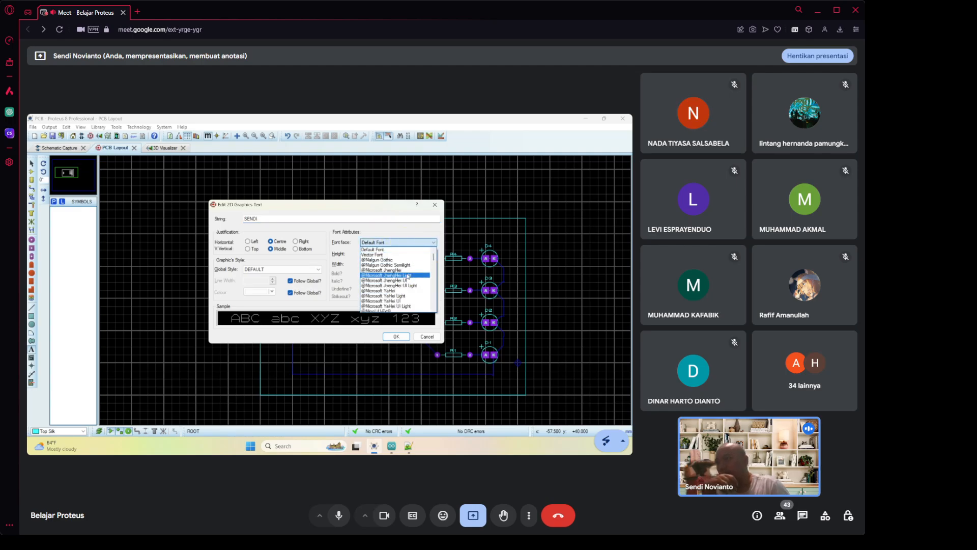
scroll(408, 276, down, 10)
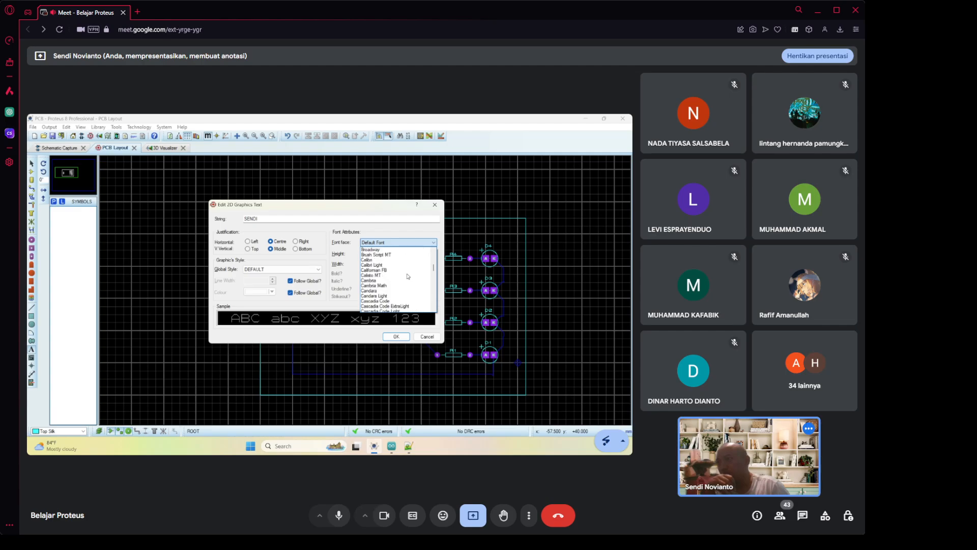
scroll(408, 276, up, 8)
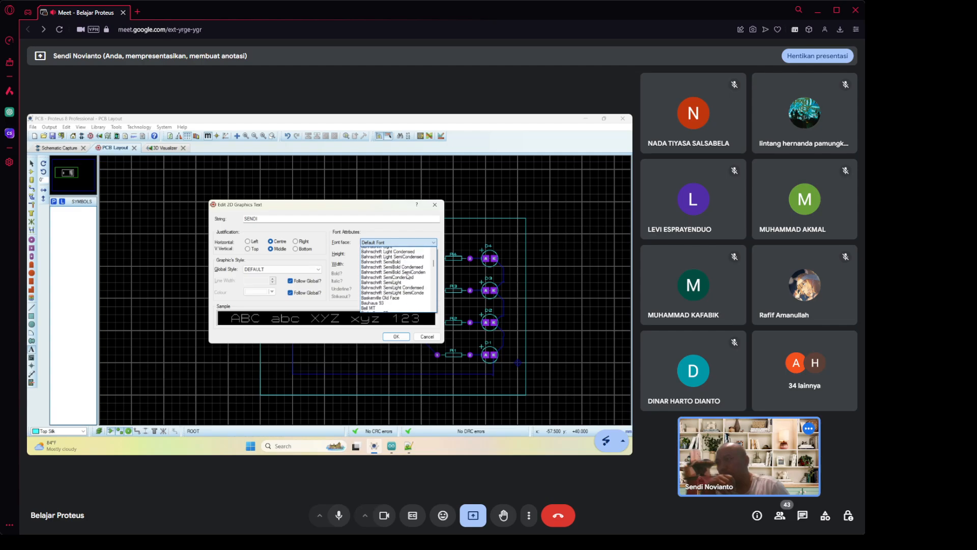
scroll(408, 276, up, 5)
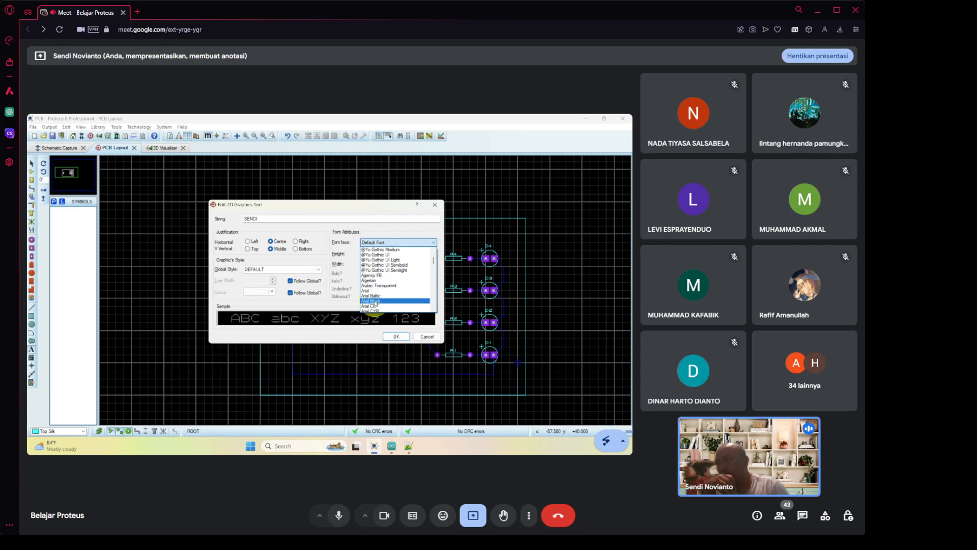
click(374, 301)
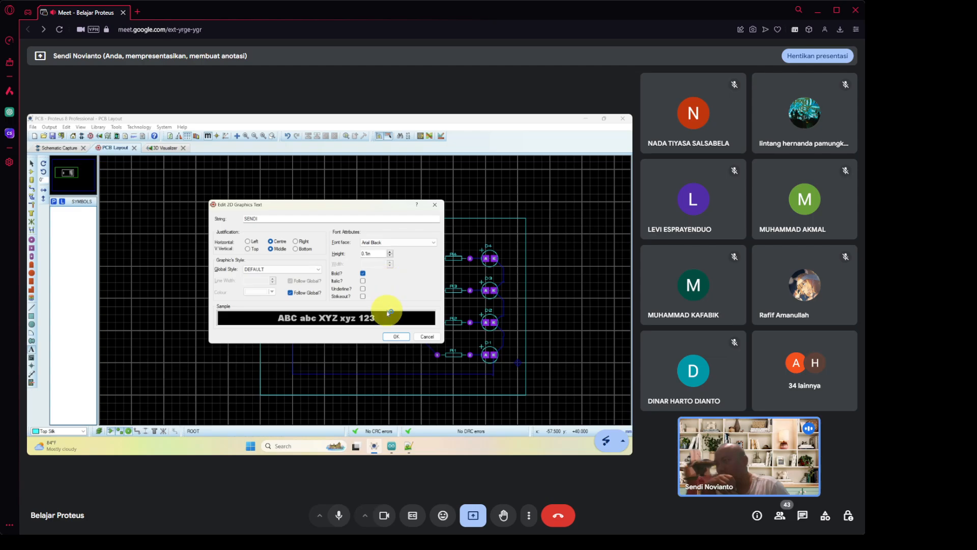
click(398, 338)
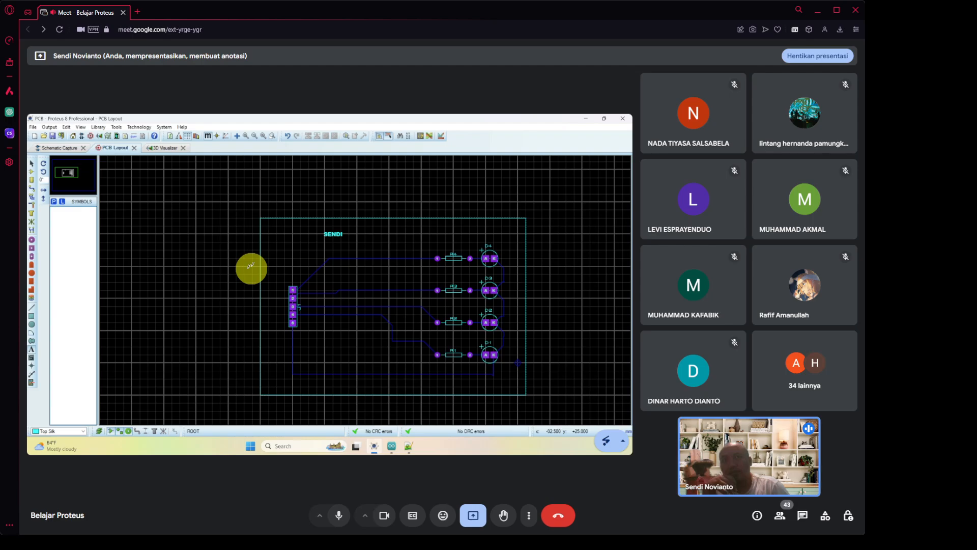
Add a second, underlined silk label with the student ID number below the name.
click(310, 242)
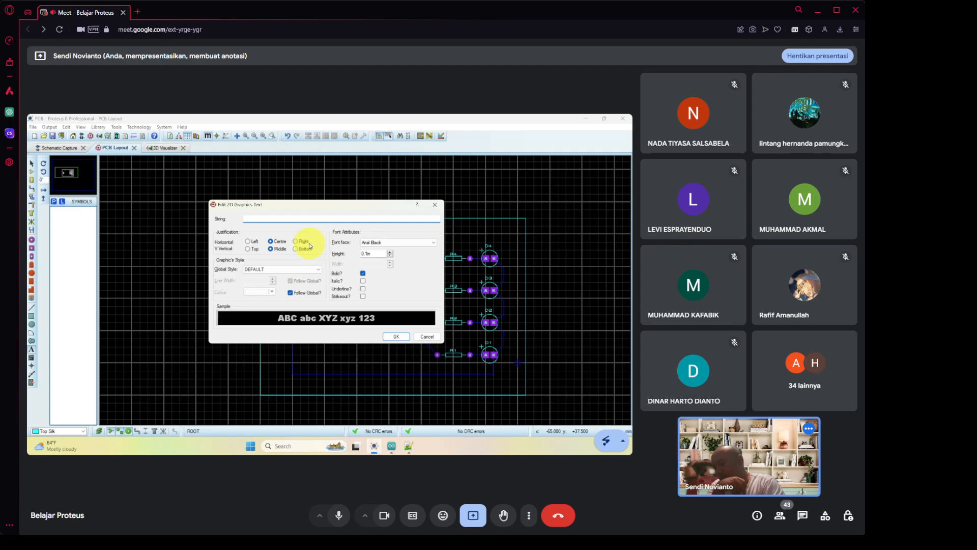
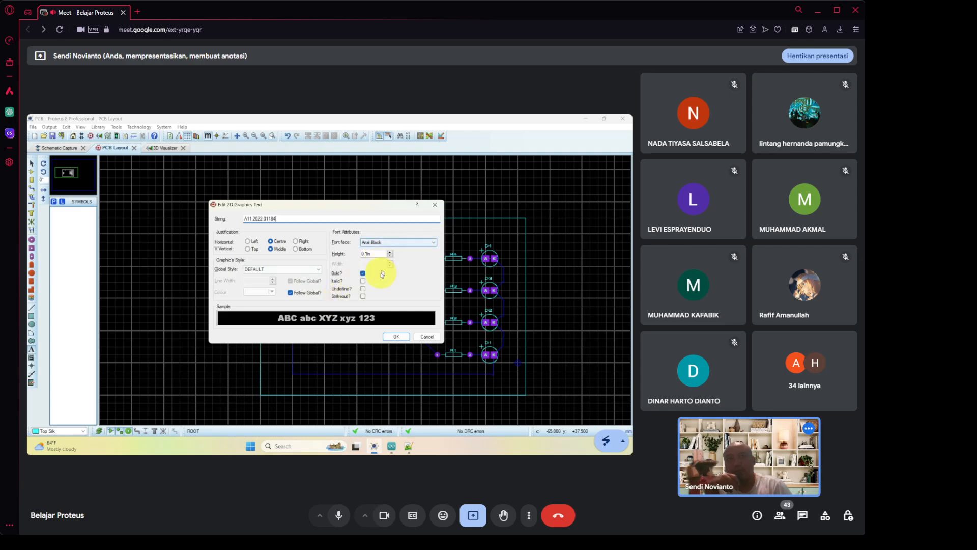
click(395, 337)
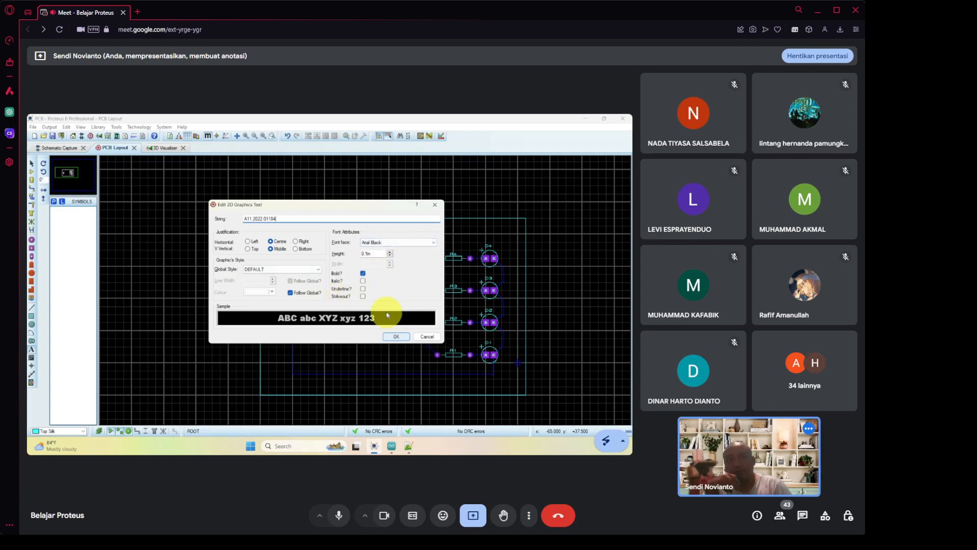
click(362, 289)
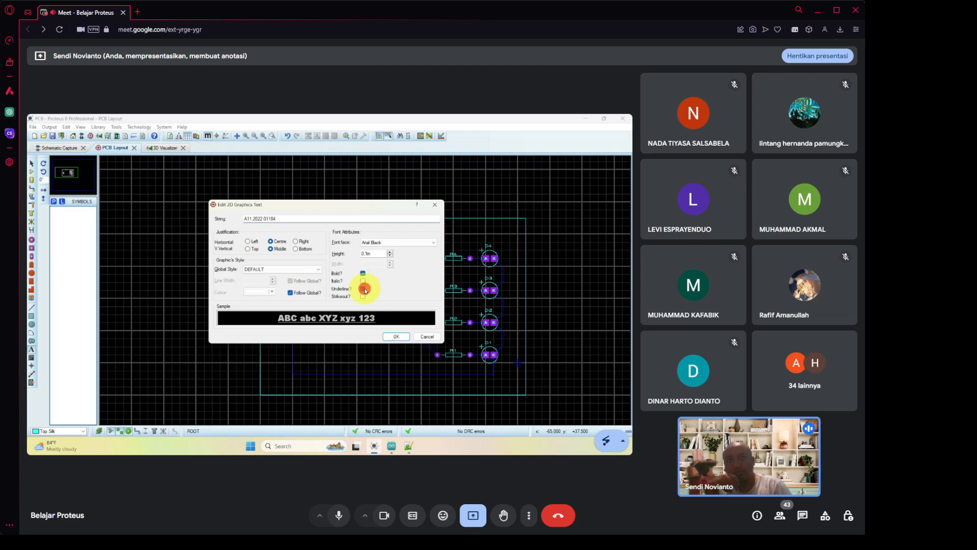
click(402, 337)
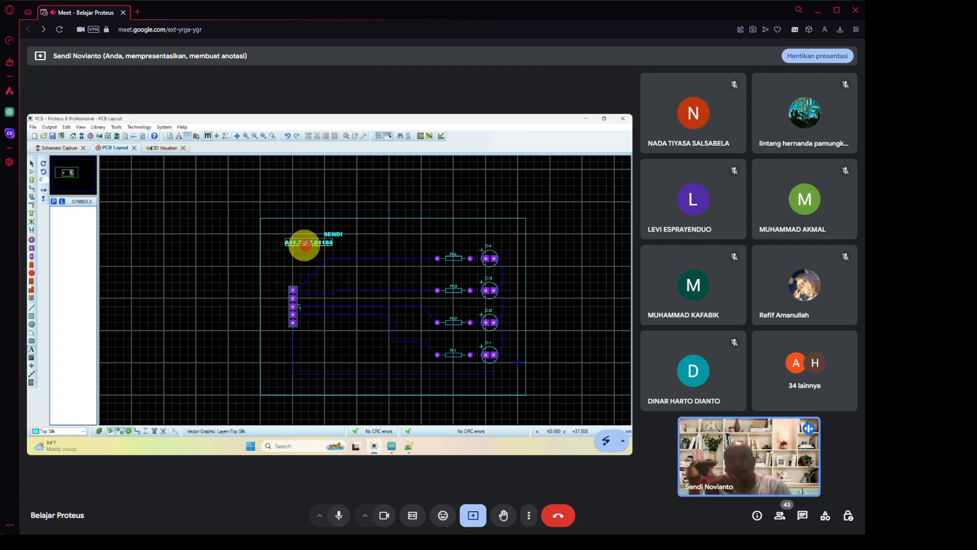
Move the ID label right so it sits centred under the name label.
double_click(304, 243)
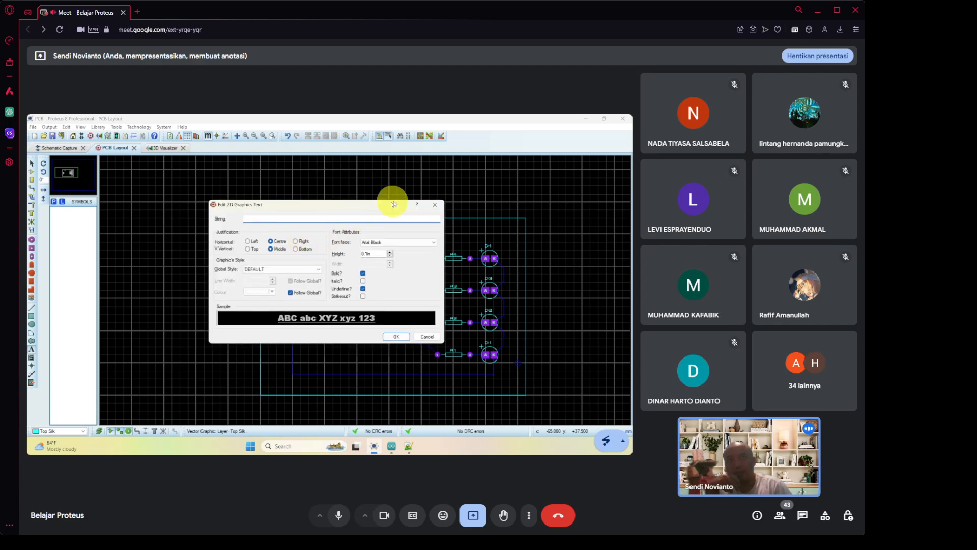
click(434, 205)
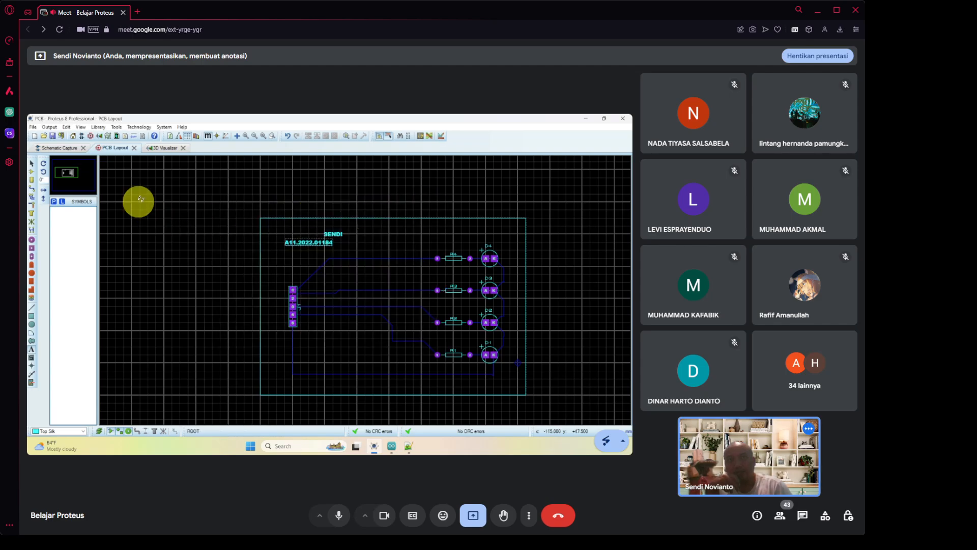
click(340, 234)
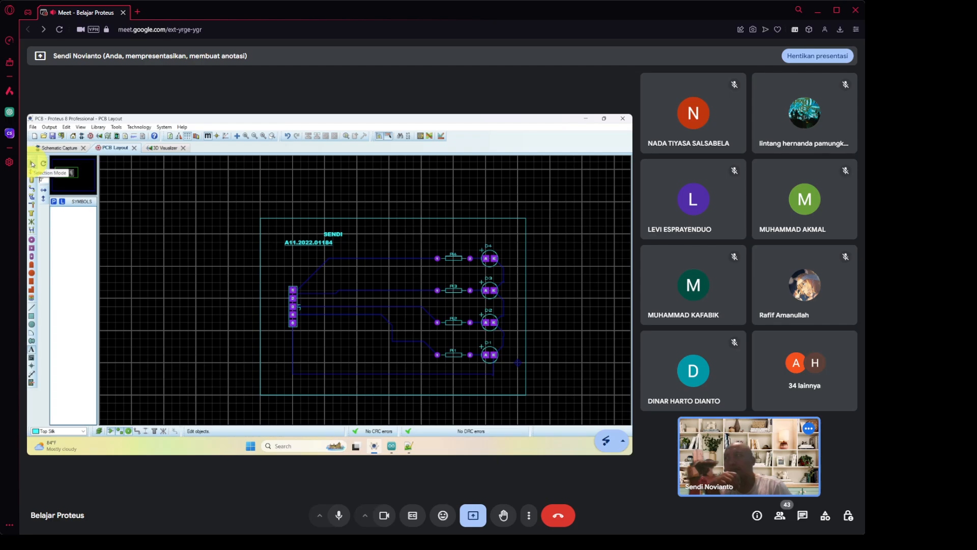
click(32, 164)
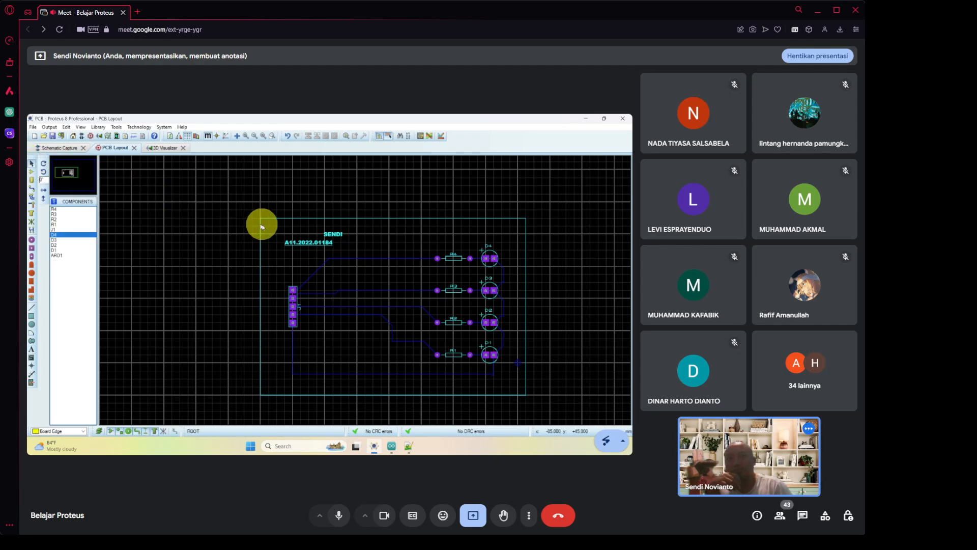
click(299, 243)
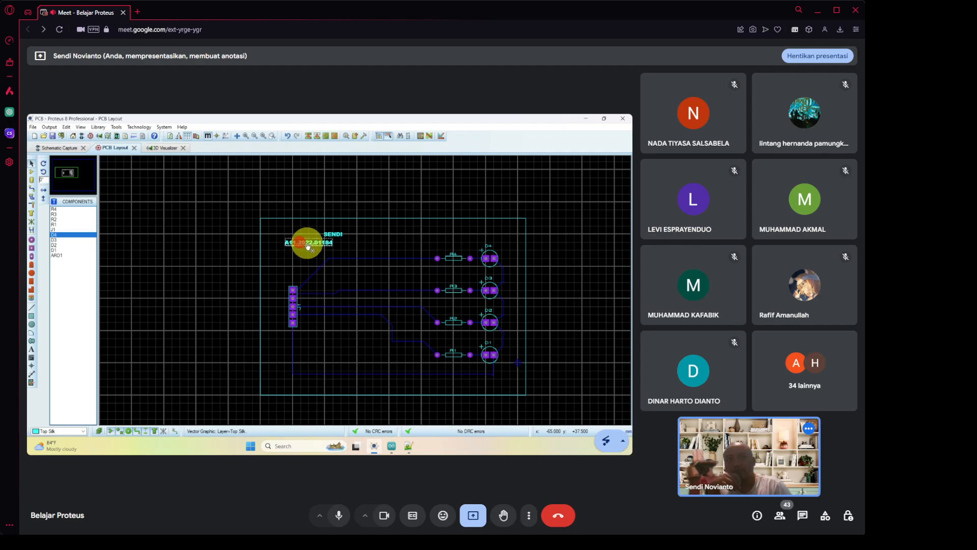
drag(308, 244, 333, 247)
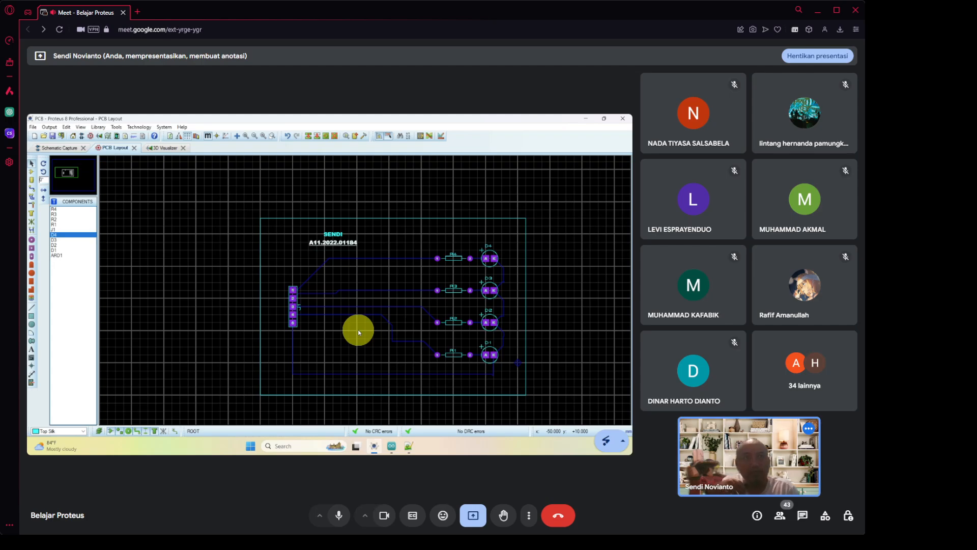
click(172, 148)
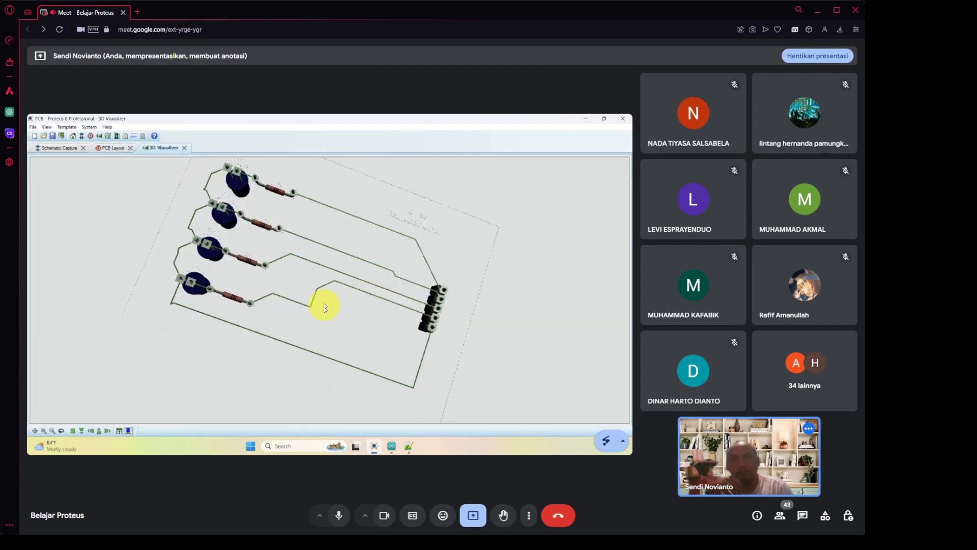
click(323, 321)
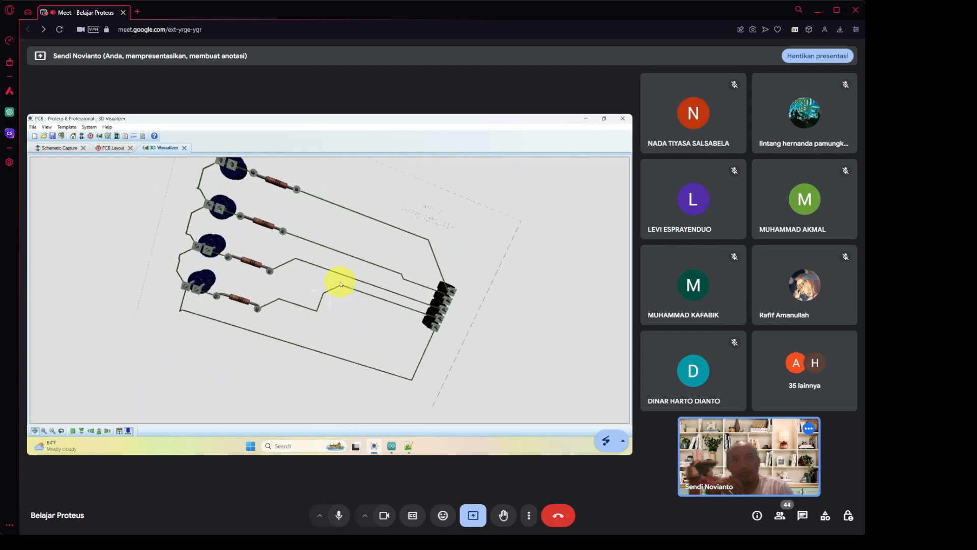
right_click(329, 289)
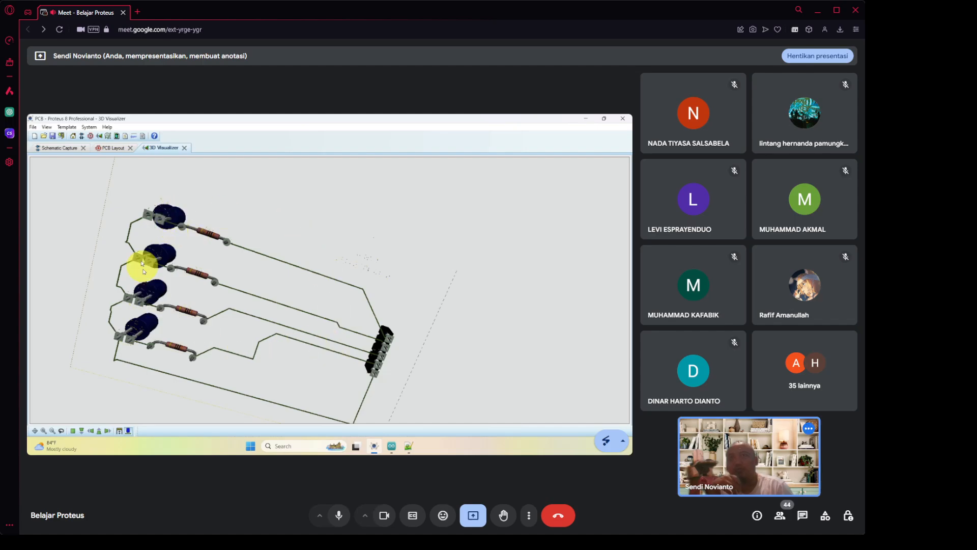
click(113, 149)
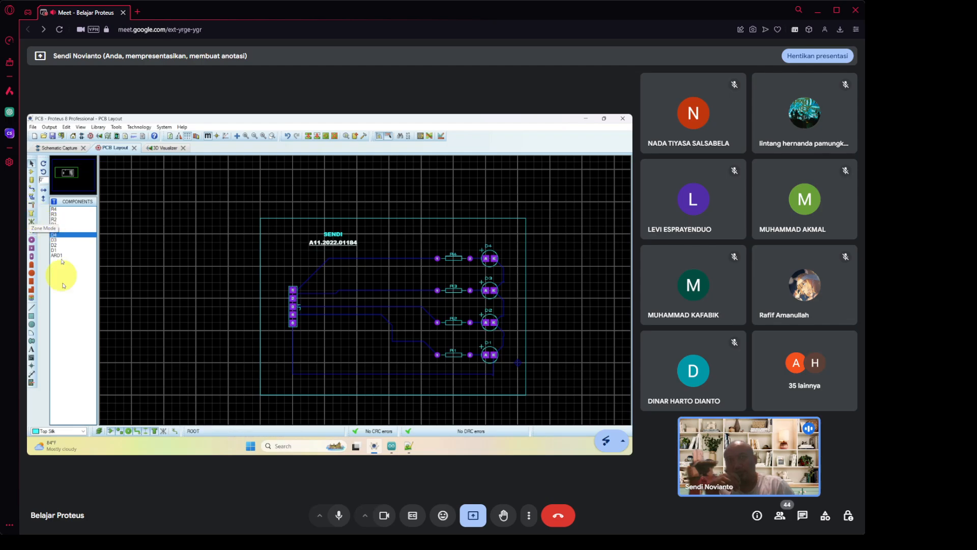
Set the current layer to Bottom Copper.
click(62, 432)
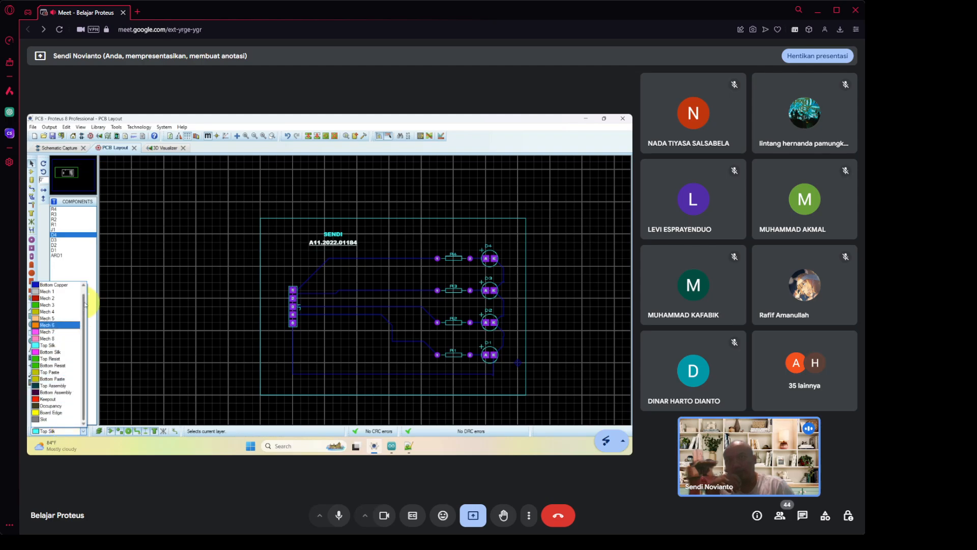
scroll(85, 304, up, 1)
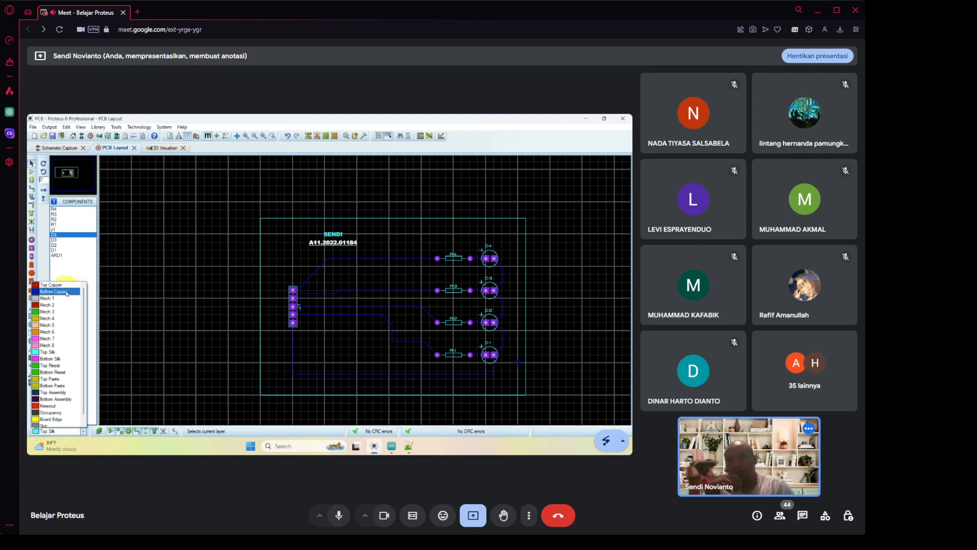
click(67, 293)
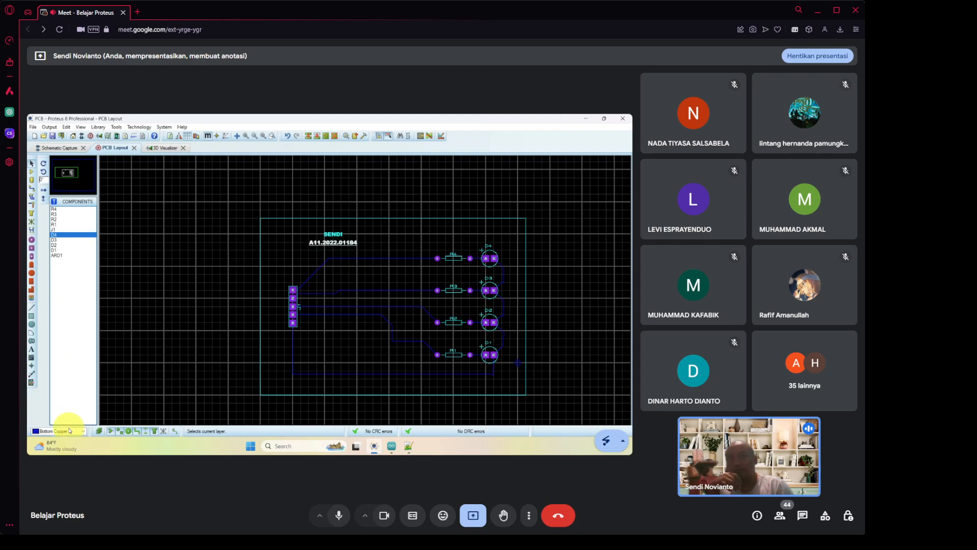
Draw a zone box from the board's top-left to bottom-right corner, opening Edit Zone.
click(31, 217)
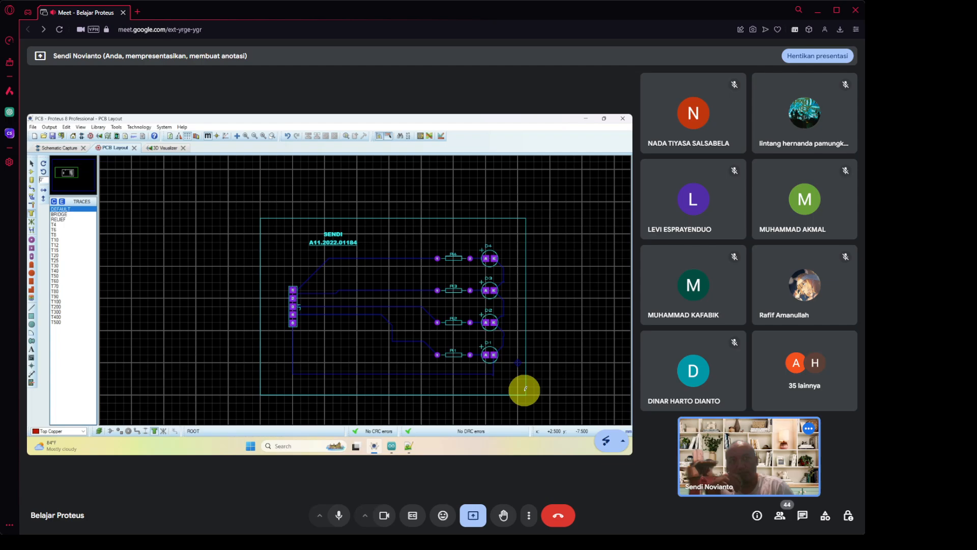
click(524, 391)
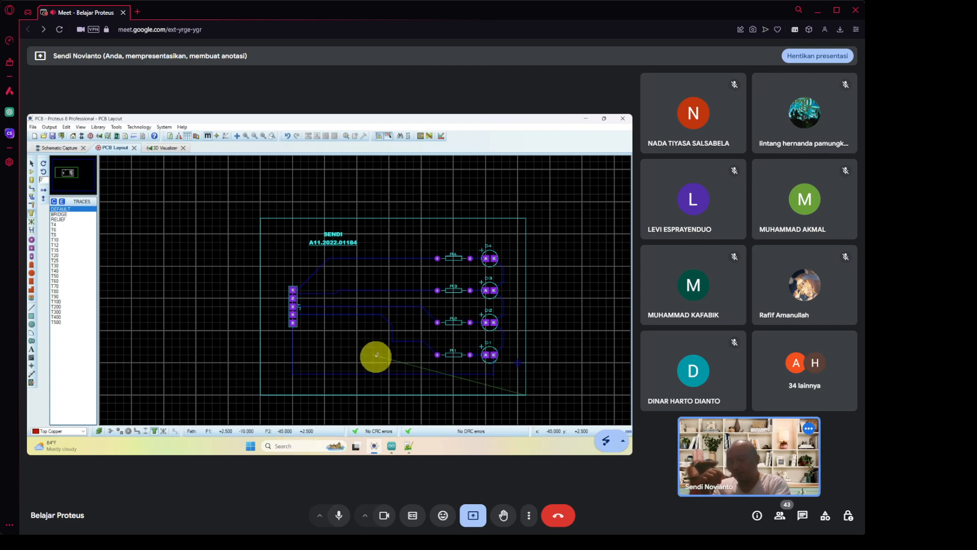
key(Escape)
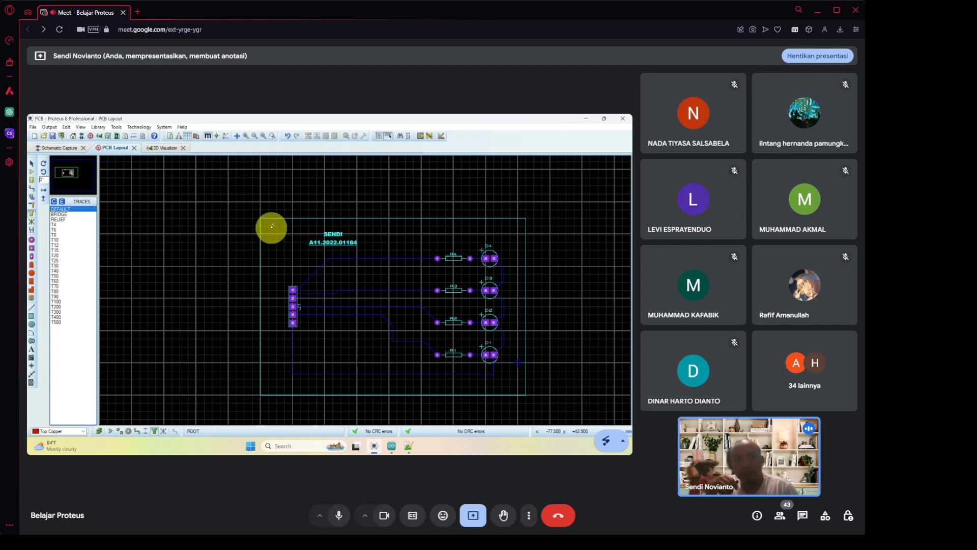
drag(269, 226, 518, 386)
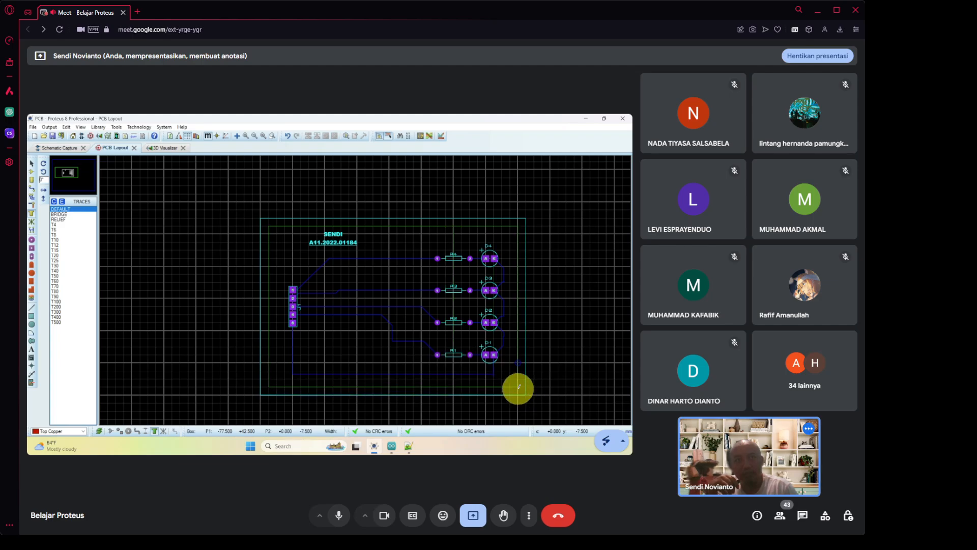
drag(518, 387, 517, 388)
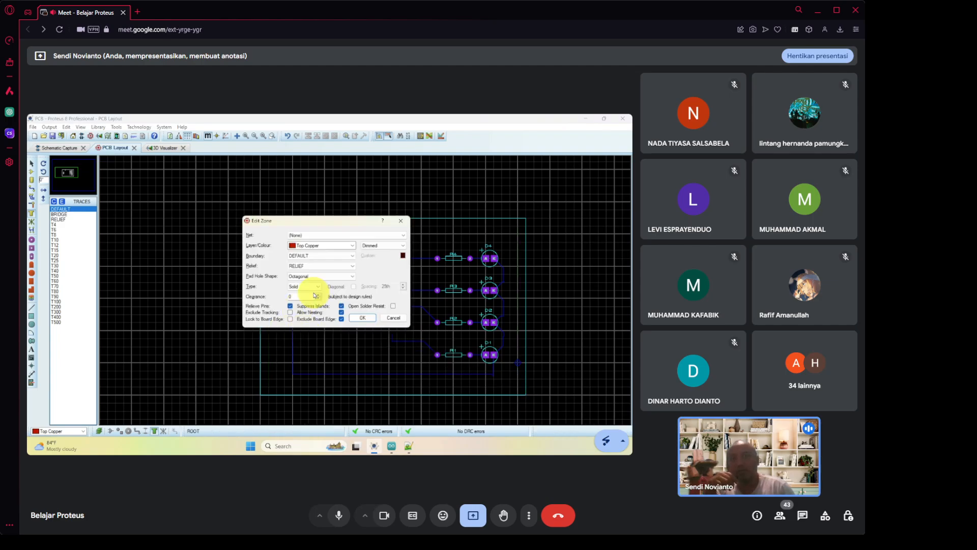
Pour the top-copper zone with pin relief off, tracking excluded, nesting allowed and 50th clearance.
click(290, 305)
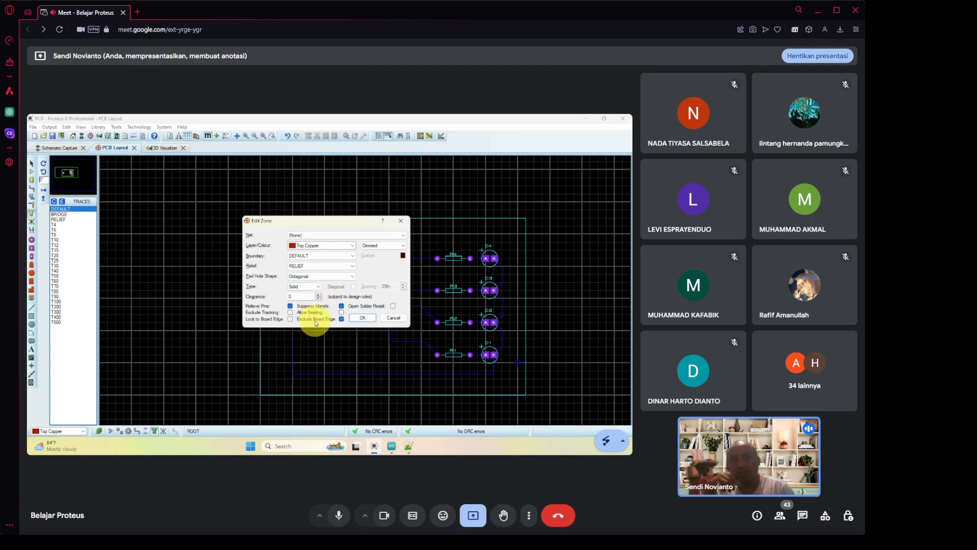
click(290, 318)
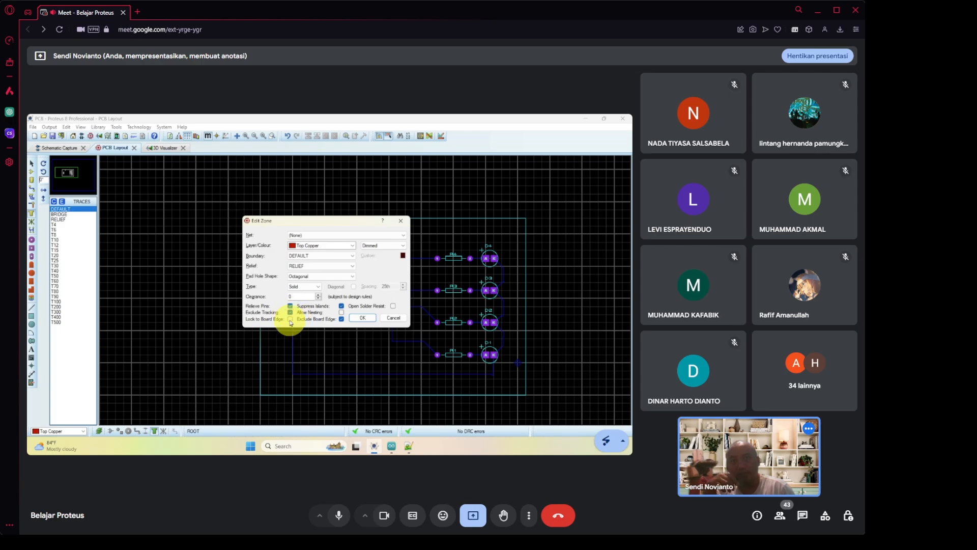
click(341, 313)
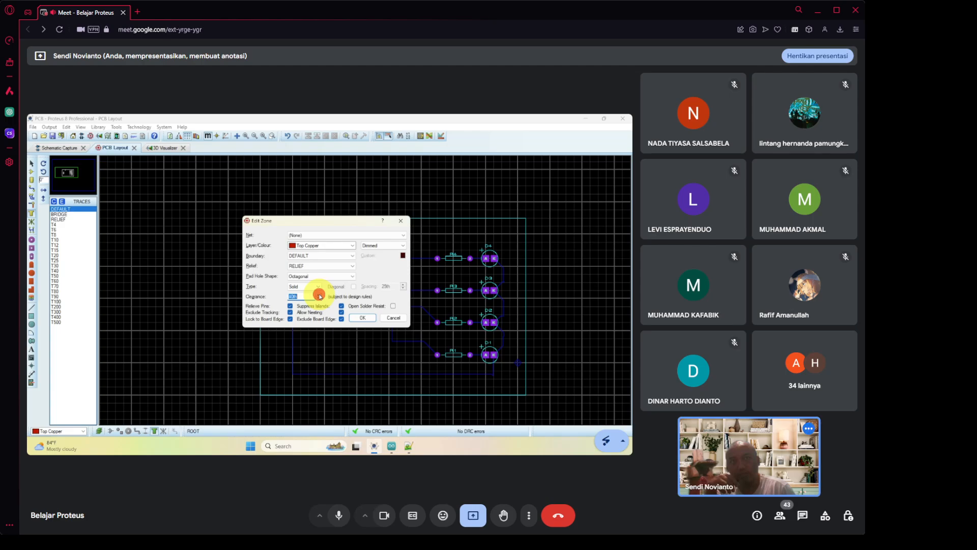
click(319, 295)
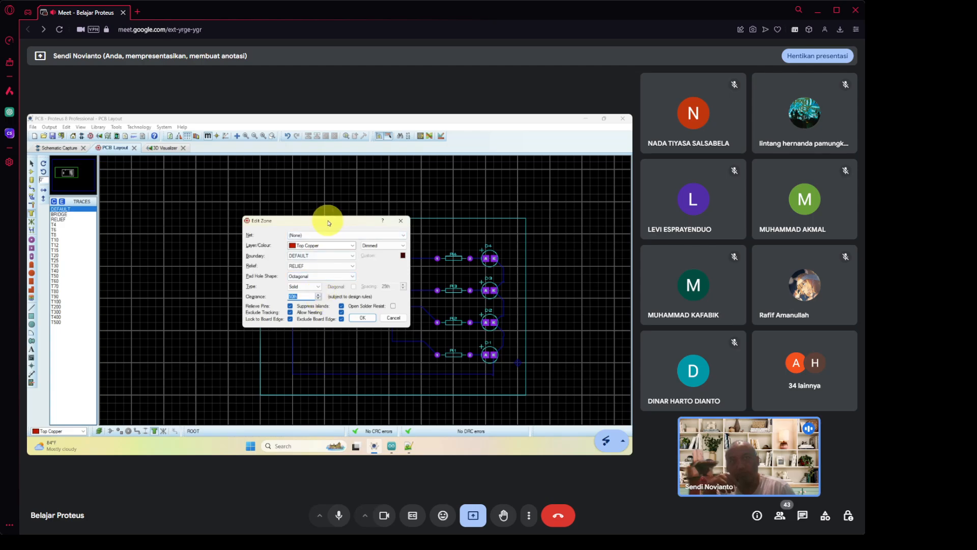
drag(317, 224, 208, 246)
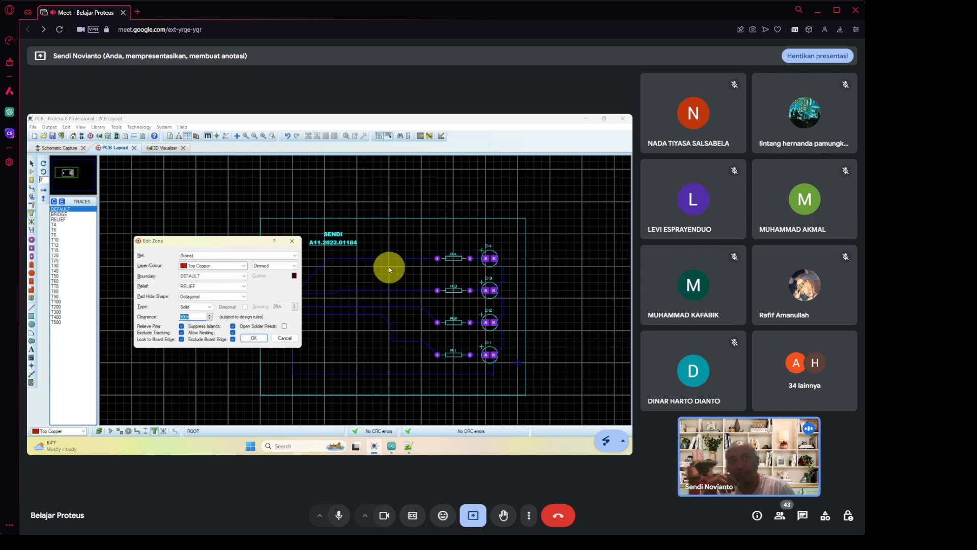
click(260, 339)
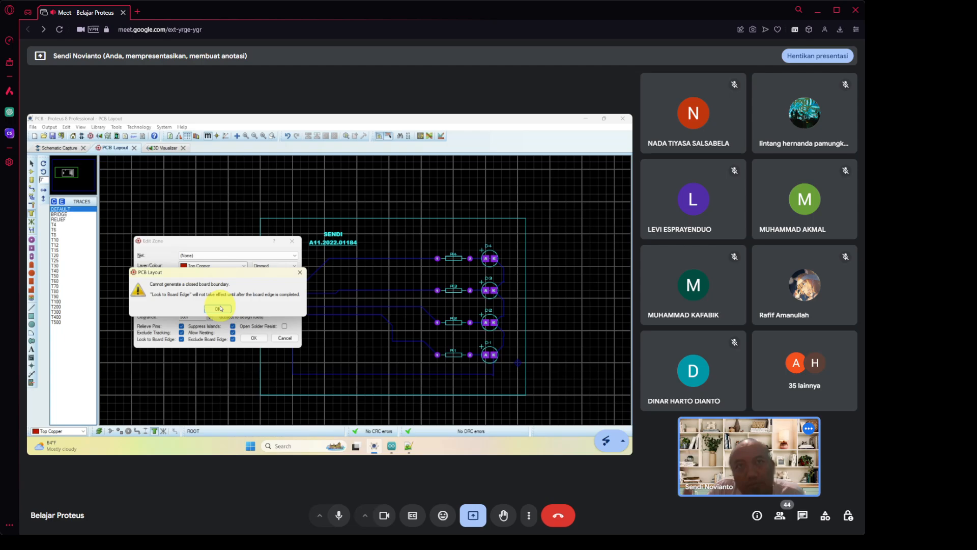
click(220, 308)
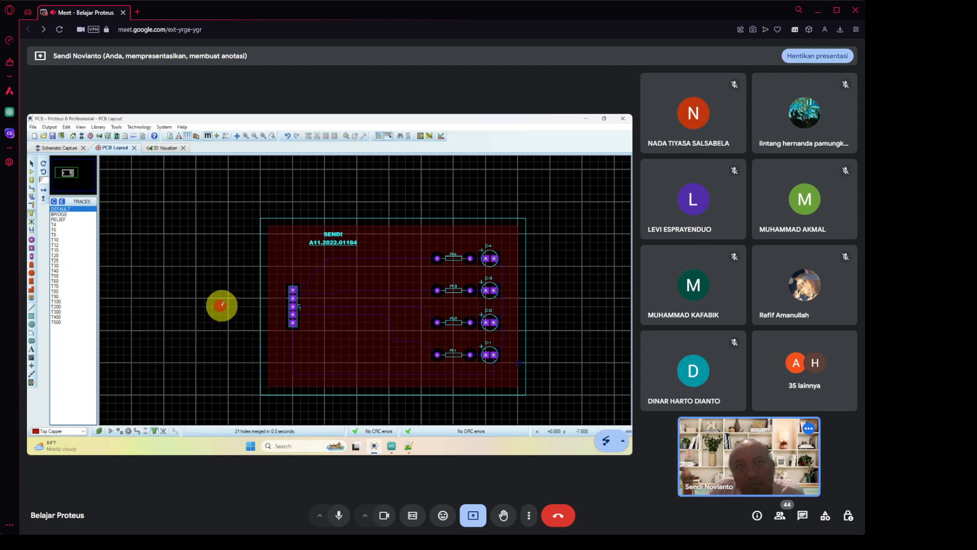
Stretch the zone's top-left corner slightly, refill it, and show the board in 3D.
click(288, 240)
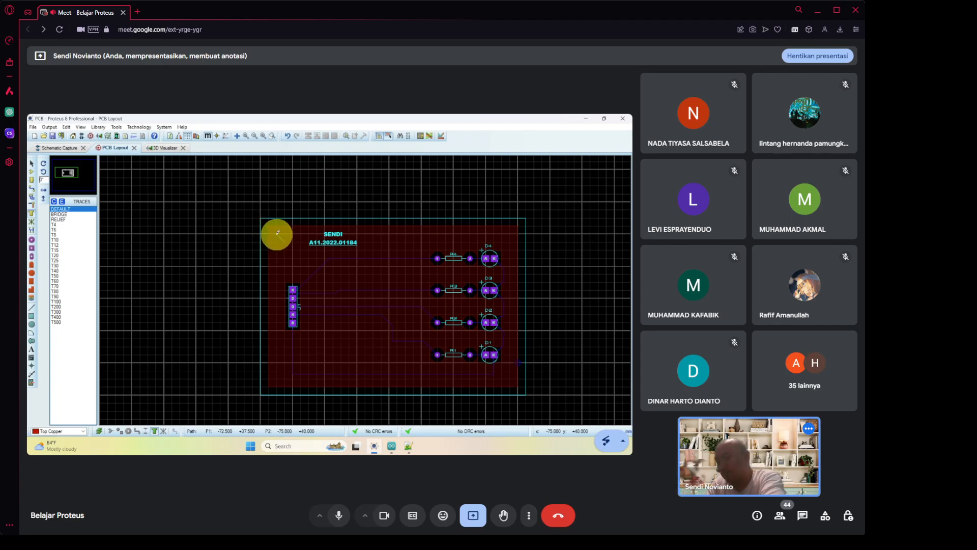
key(Escape)
click(326, 227)
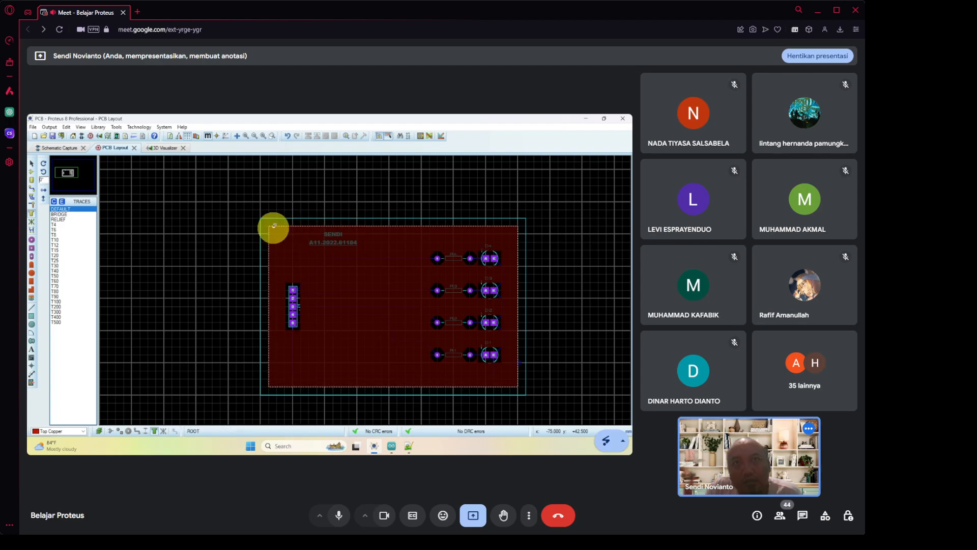
click(269, 225)
drag(269, 225, 261, 219)
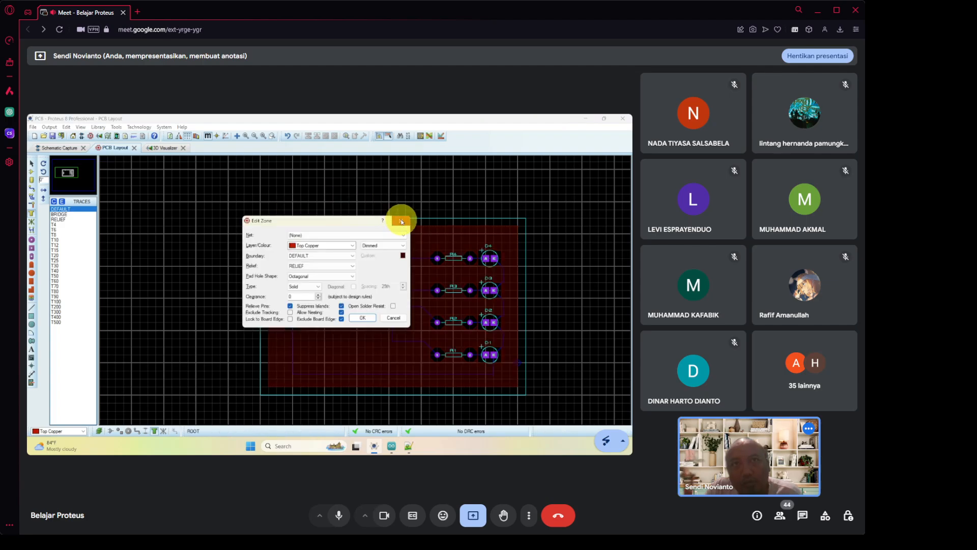
click(401, 220)
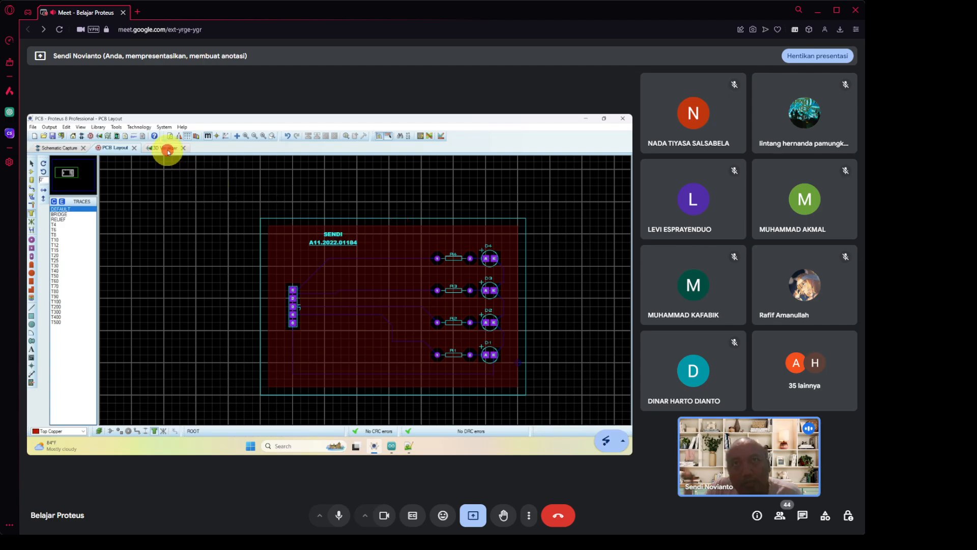
click(168, 151)
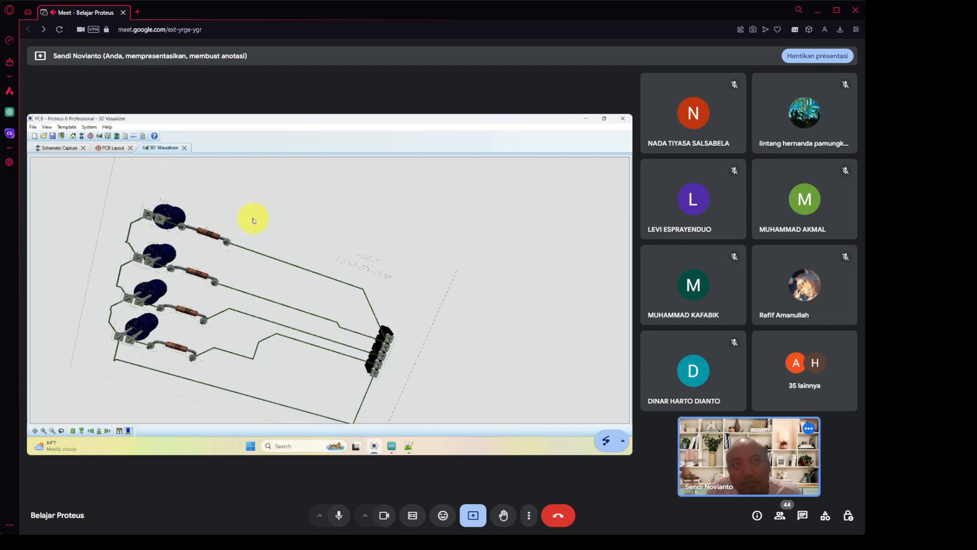
Orbit and zoom the 3D board to check the tracks and component side, then return to PCB Layout.
click(254, 220)
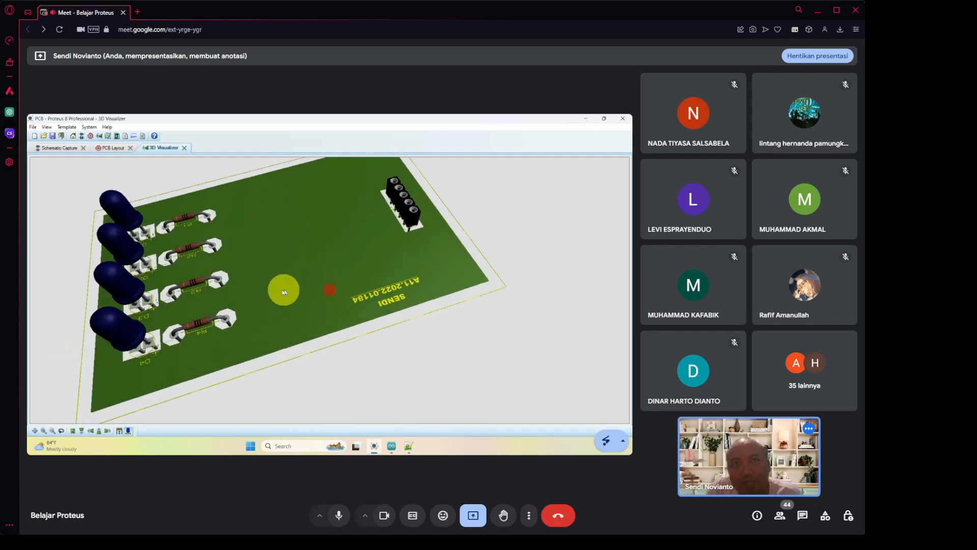
click(328, 287)
drag(329, 289, 331, 292)
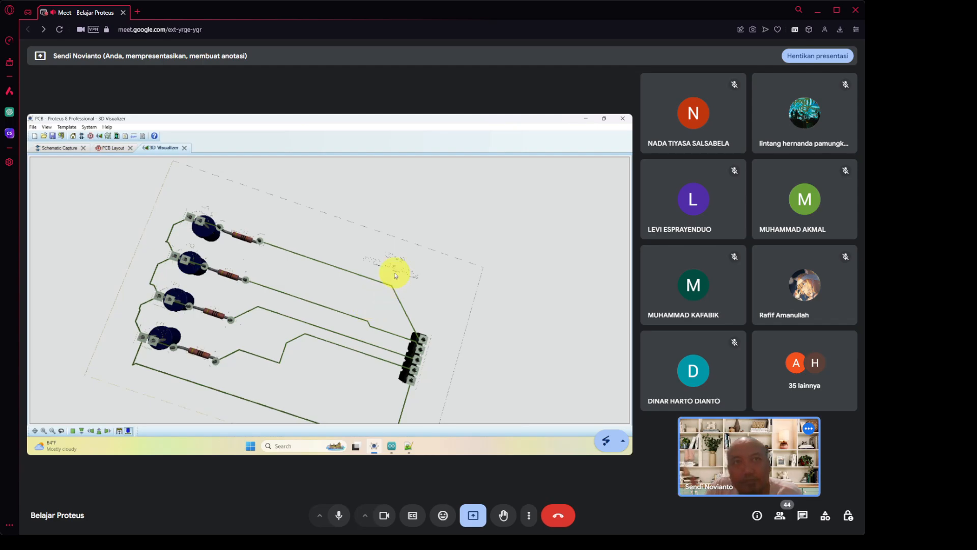
scroll(396, 274, up, 4)
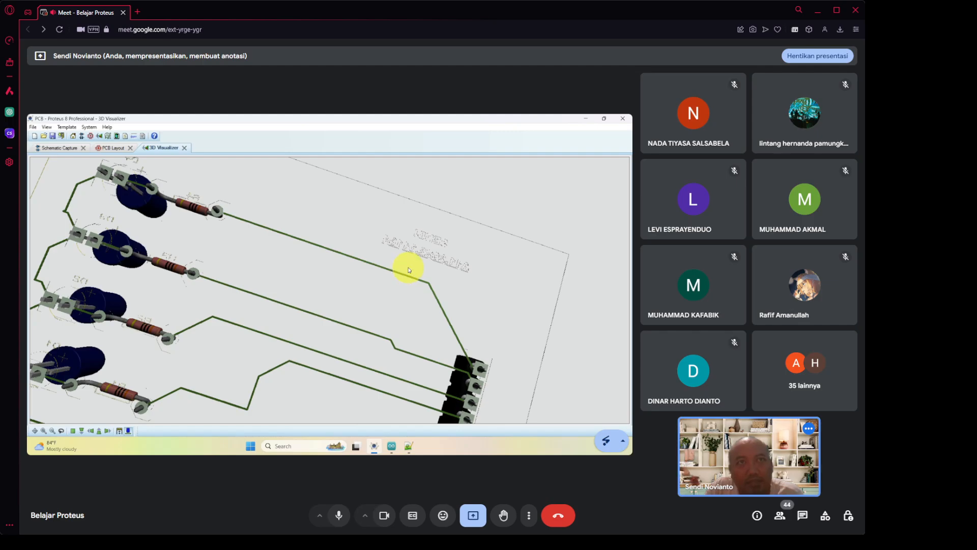
scroll(407, 267, up, 2)
drag(460, 265, 330, 292)
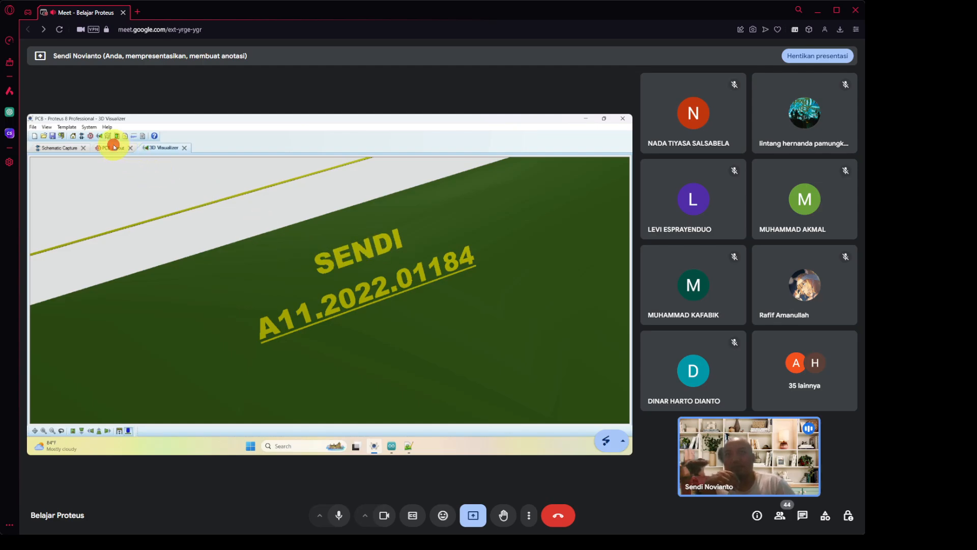
click(114, 148)
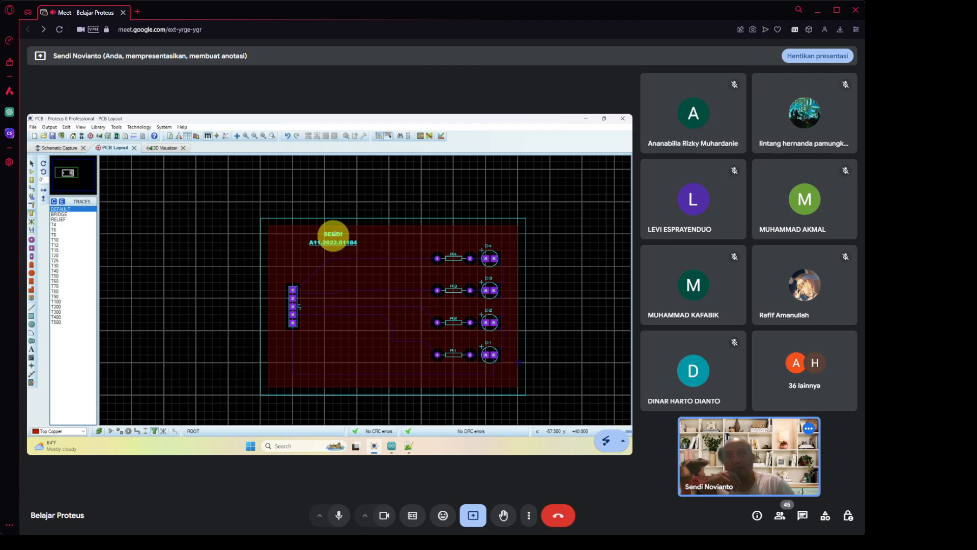
Mirror the name and ID number silkscreen texts horizontally.
click(334, 234)
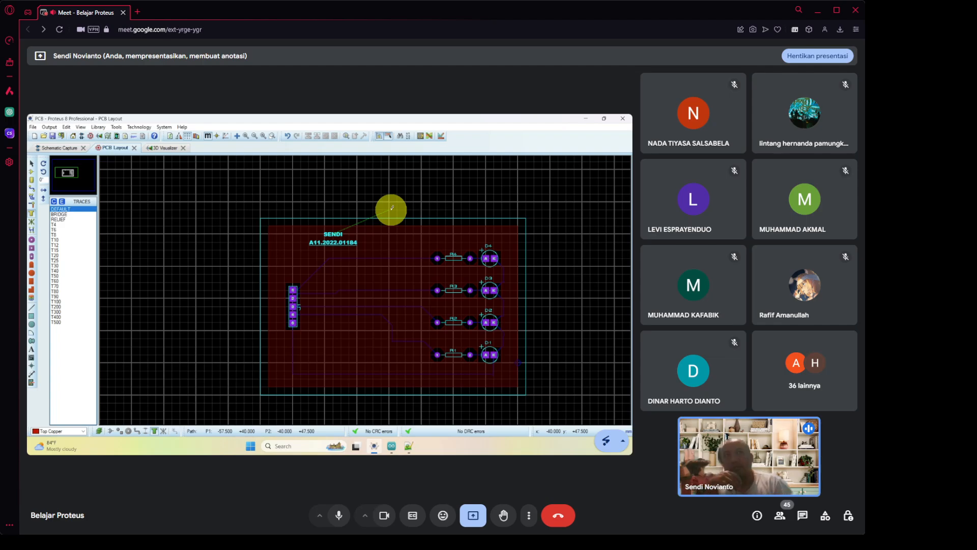
key(Escape)
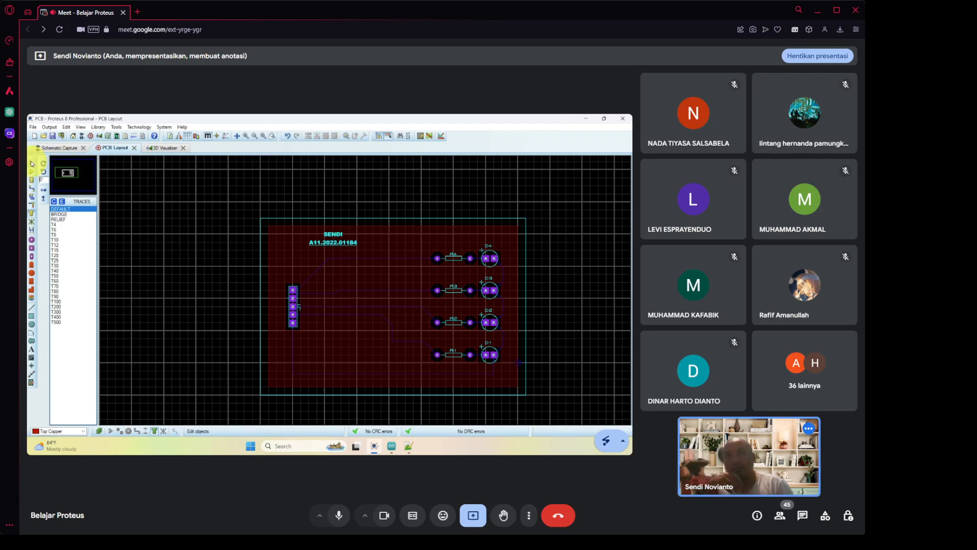
click(32, 163)
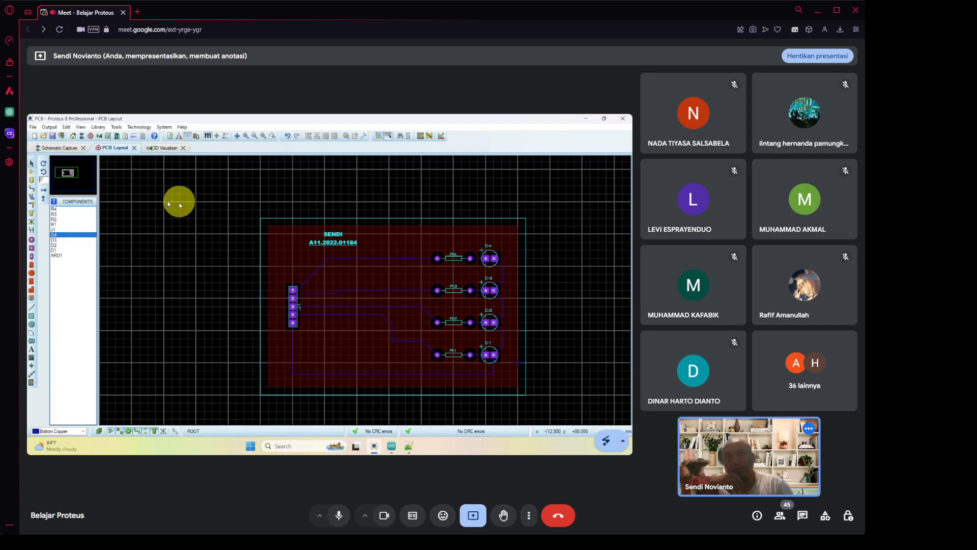
click(331, 236)
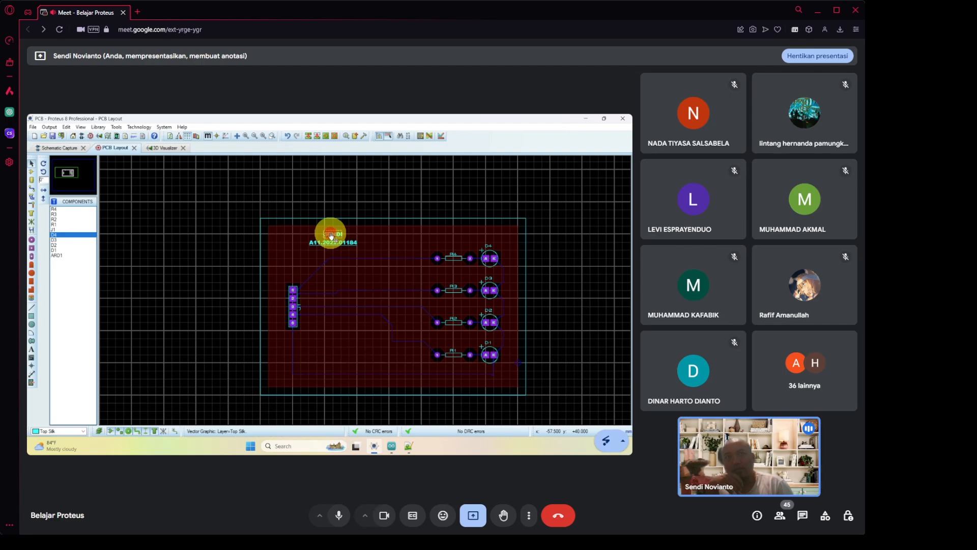
right_click(336, 232)
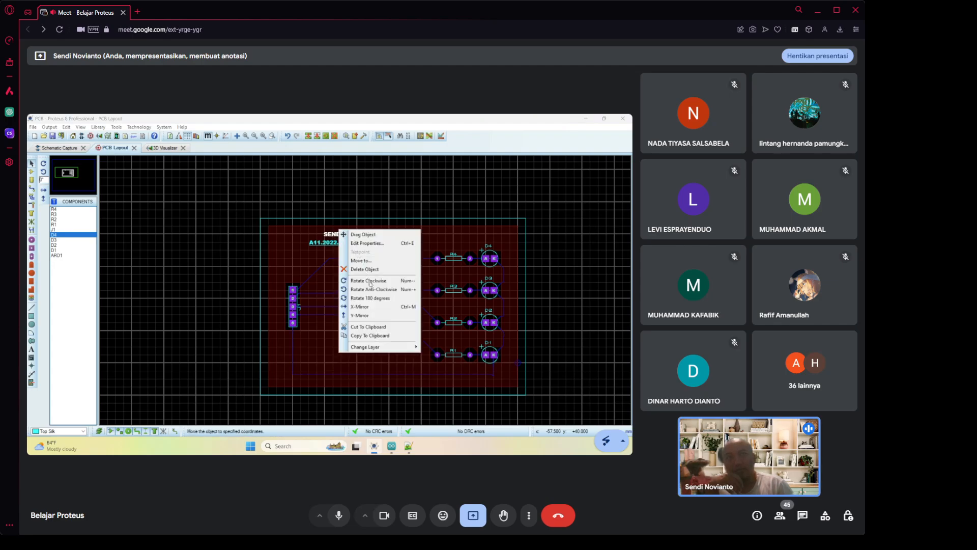
click(377, 307)
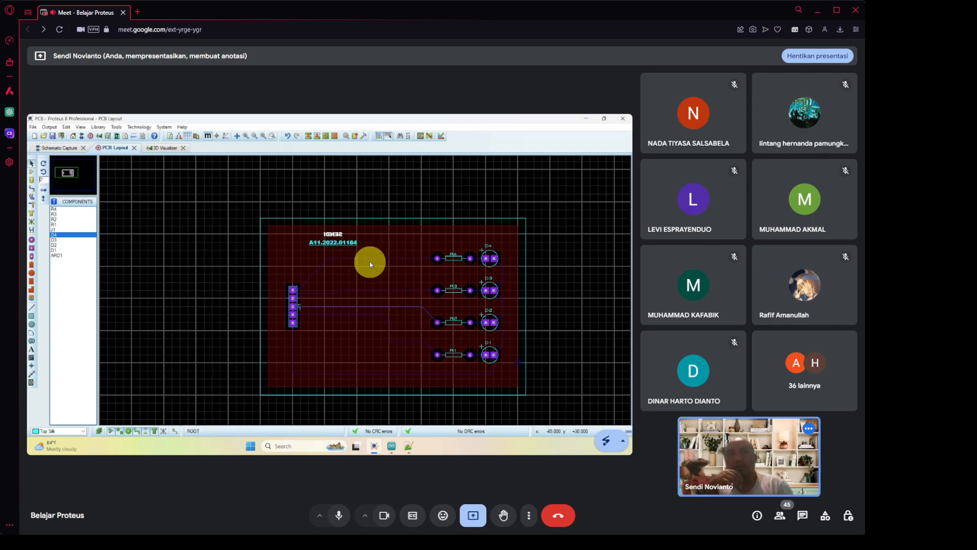
click(347, 247)
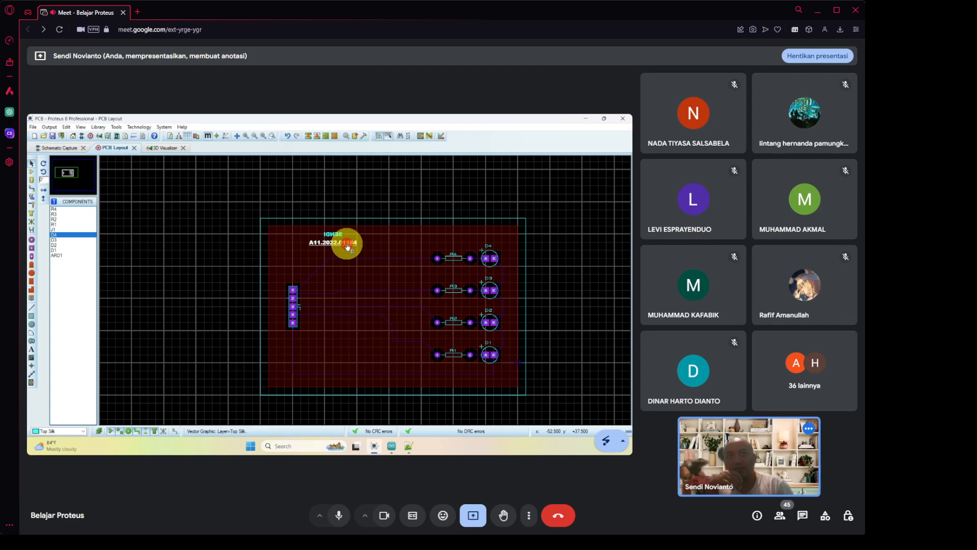
right_click(355, 241)
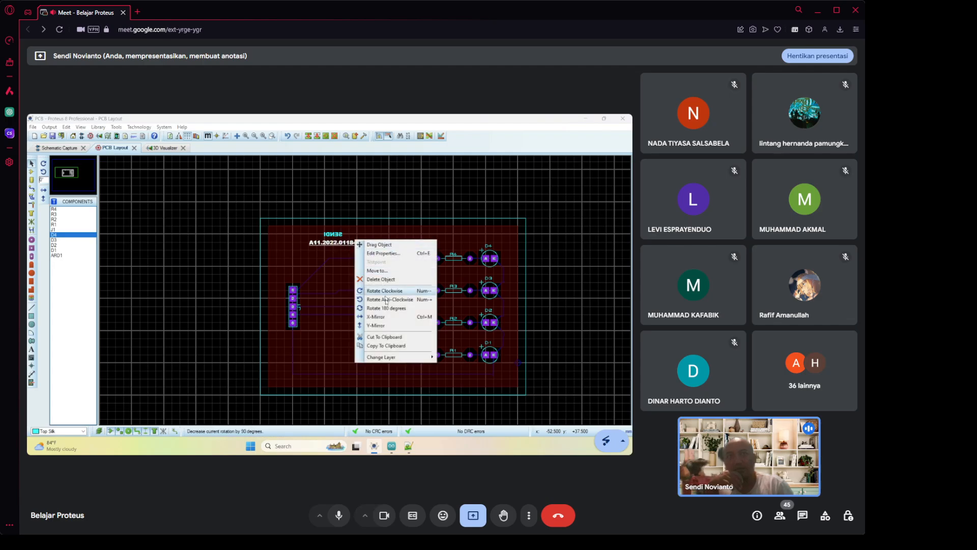
click(386, 318)
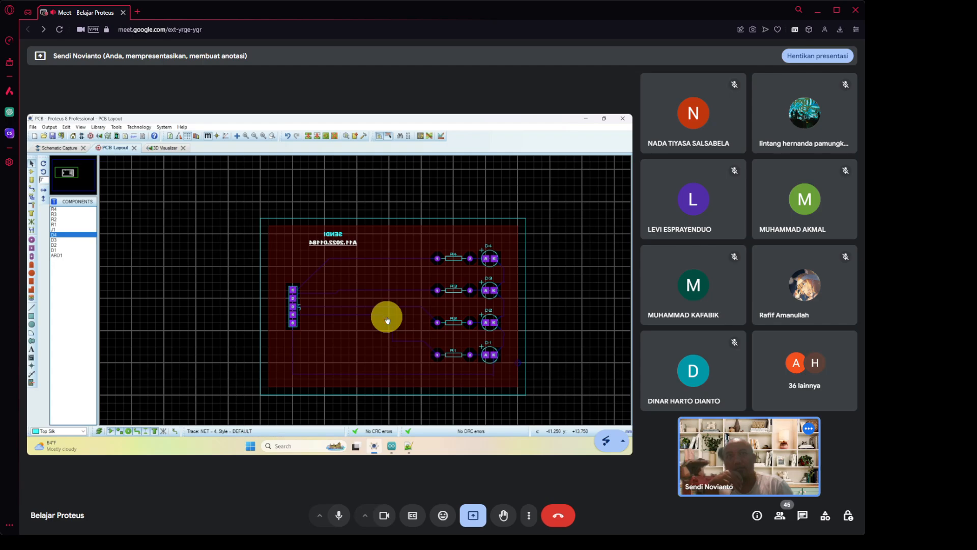
Move the name and ID number texts onto the Bottom Copper layer.
right_click(337, 232)
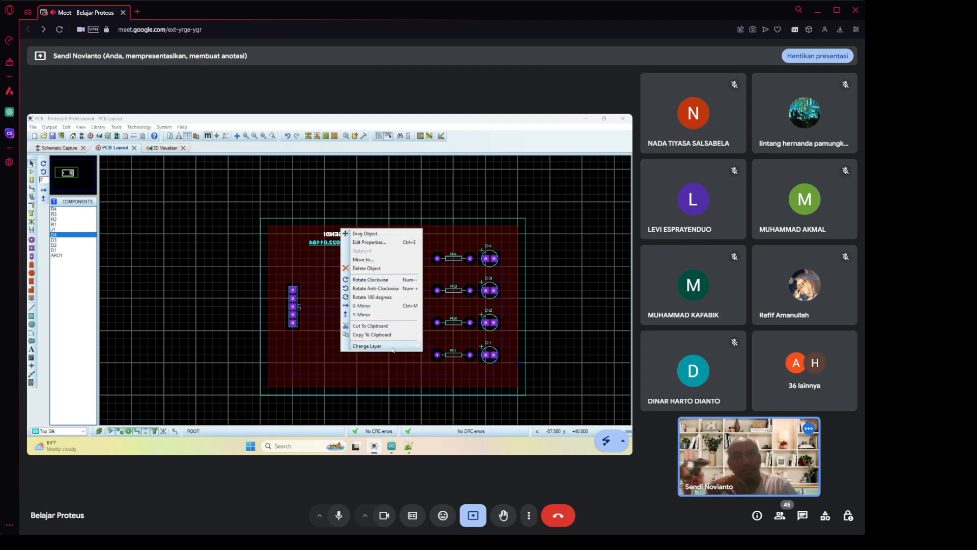
mouse_move(393, 348)
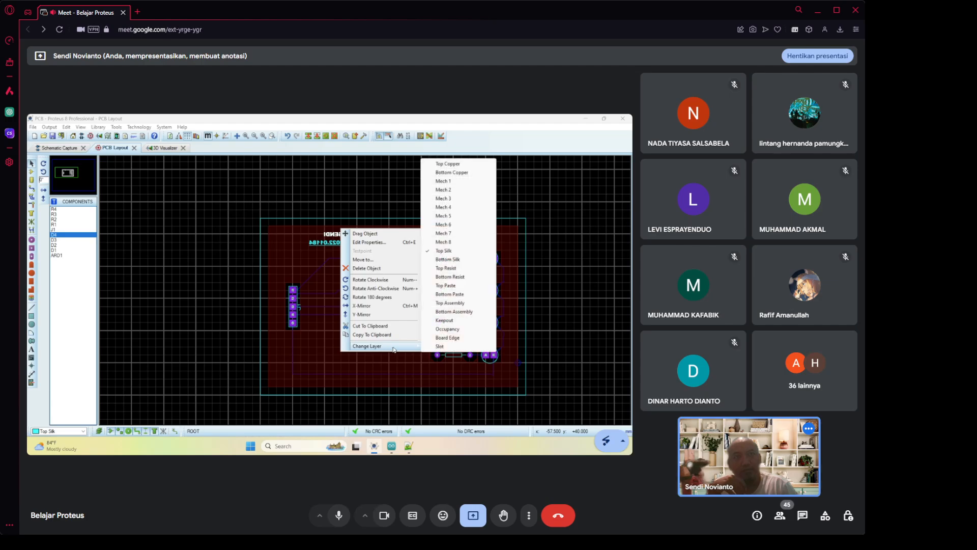
click(466, 173)
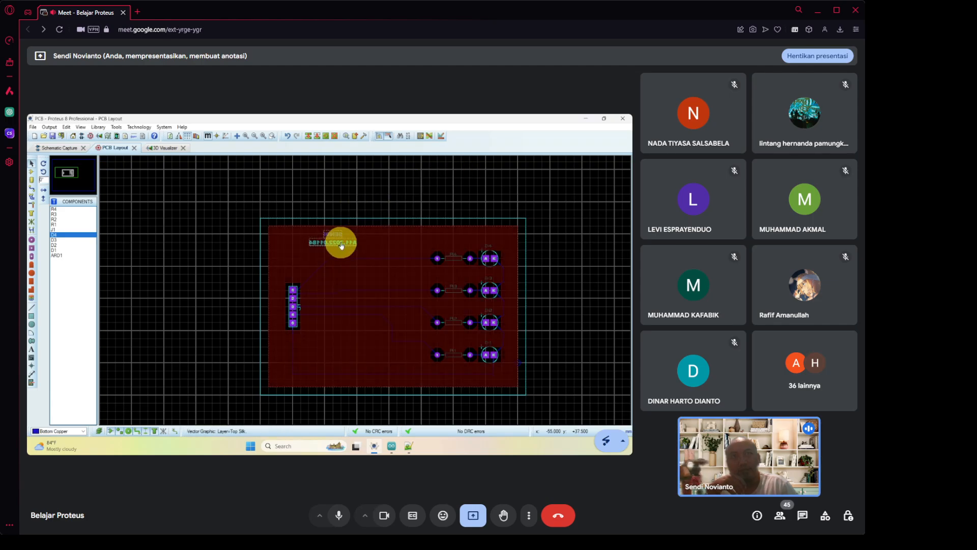
click(341, 246)
right_click(341, 247)
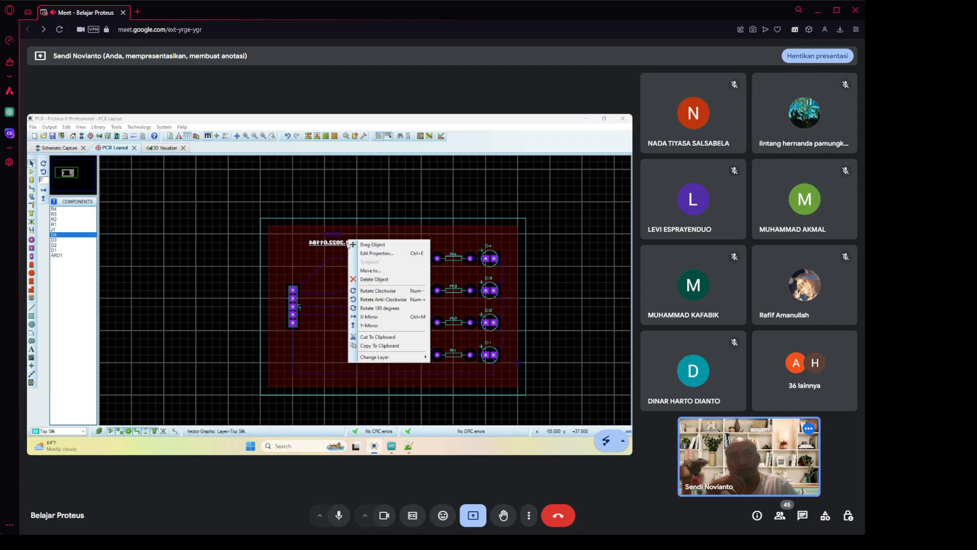
mouse_move(398, 360)
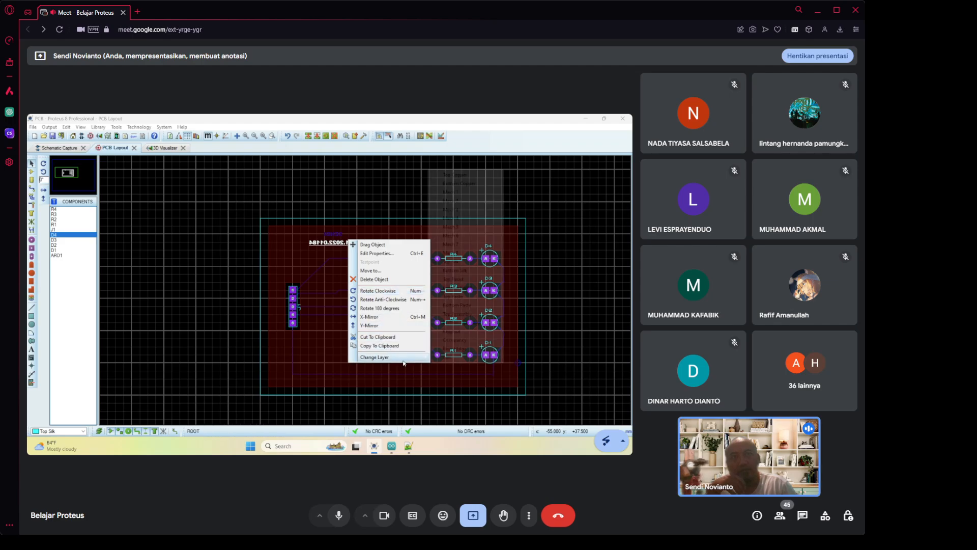
click(460, 185)
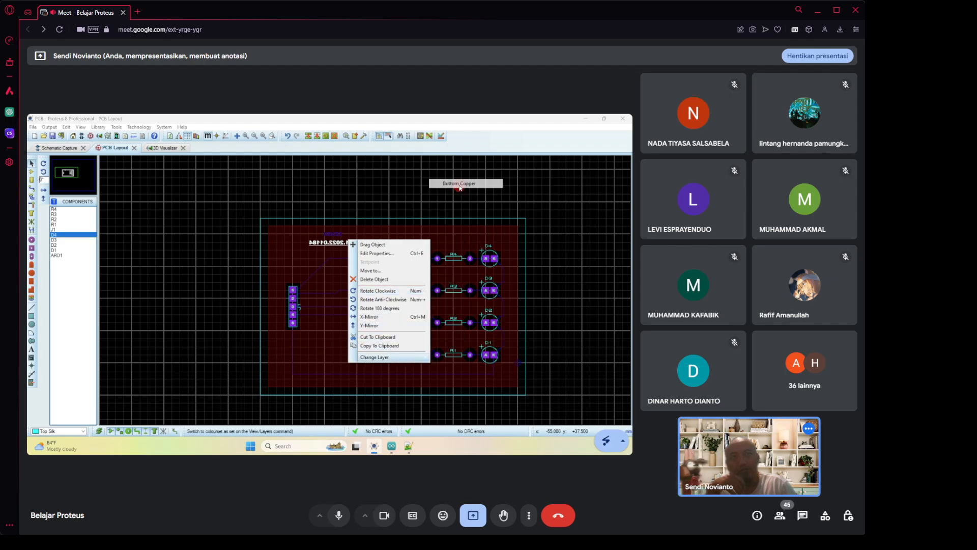
click(366, 190)
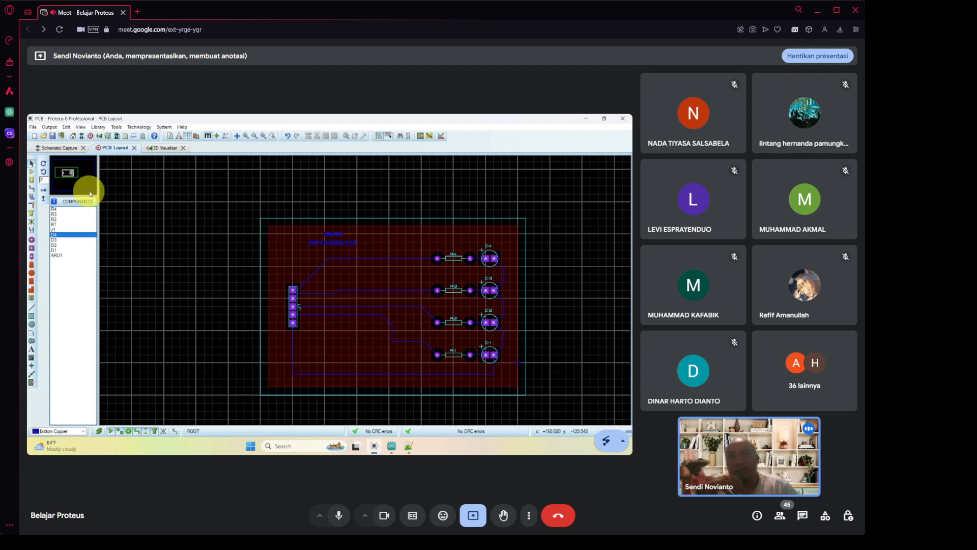
Draw a zone rectangle around the top-left label area with Empty fill on Bottom Copper.
click(31, 217)
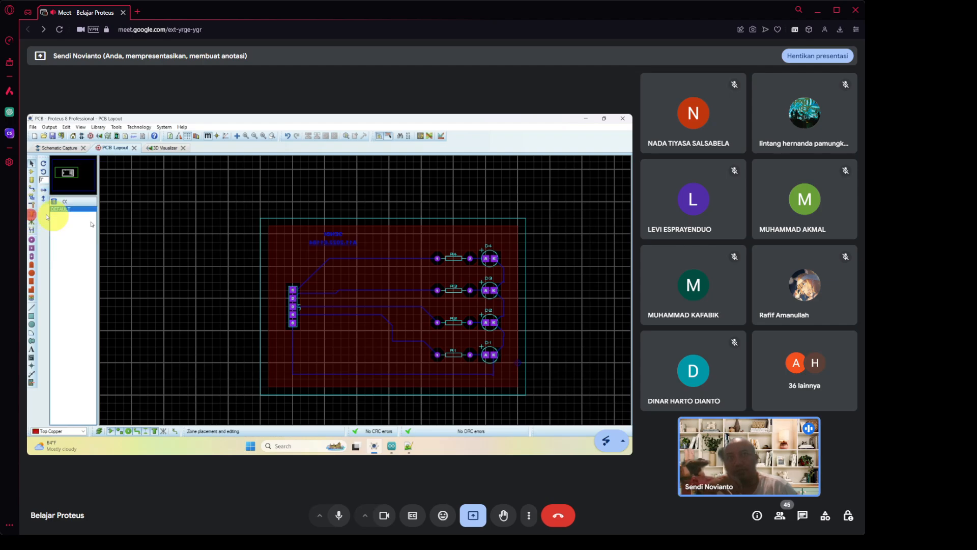
click(294, 225)
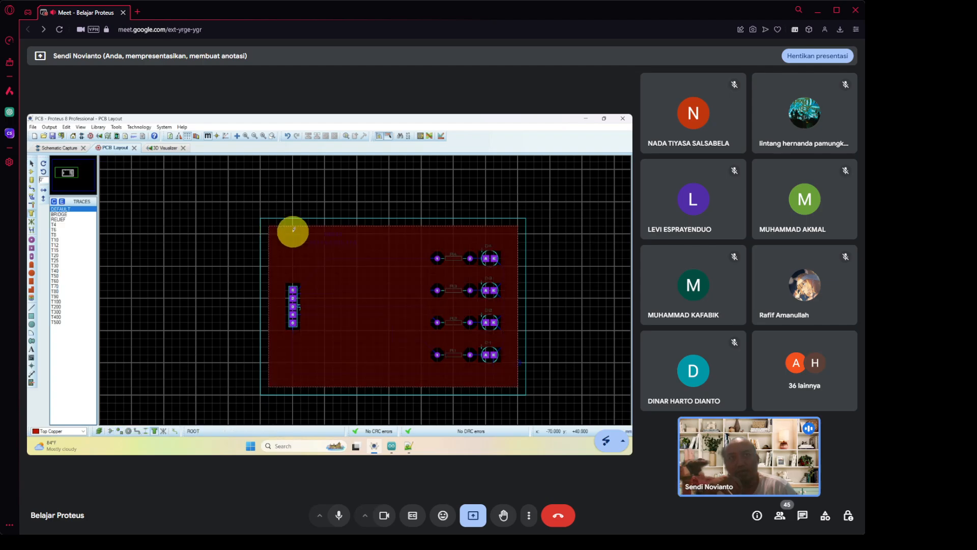
drag(294, 226, 439, 268)
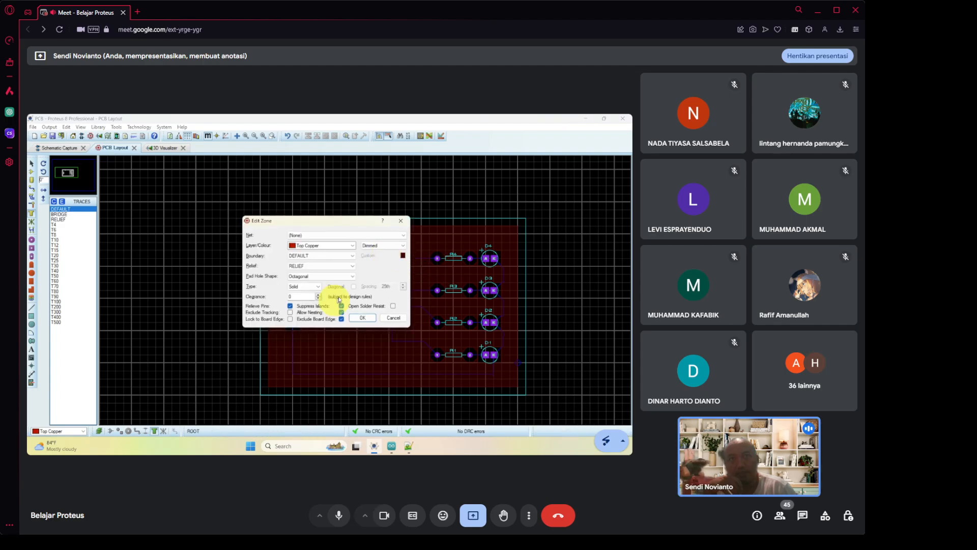
click(316, 286)
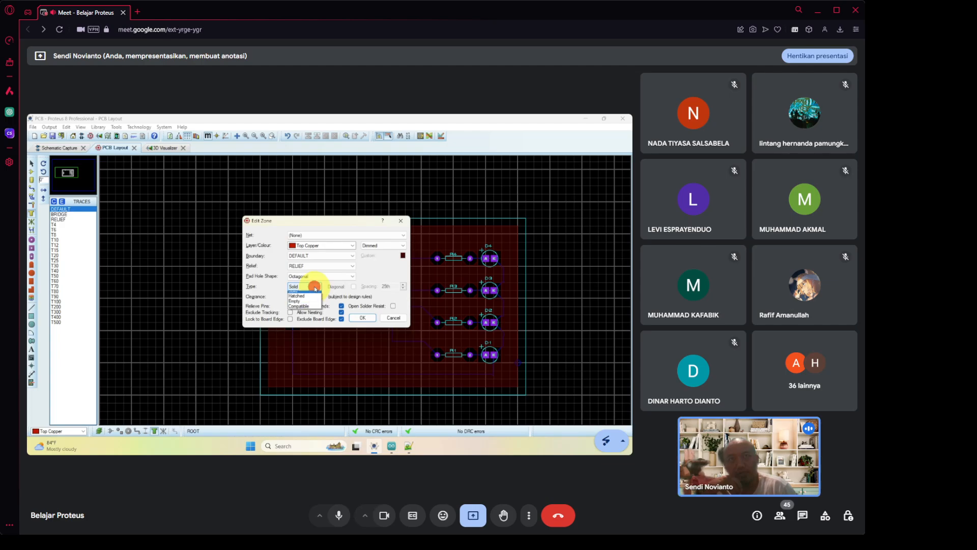
click(294, 303)
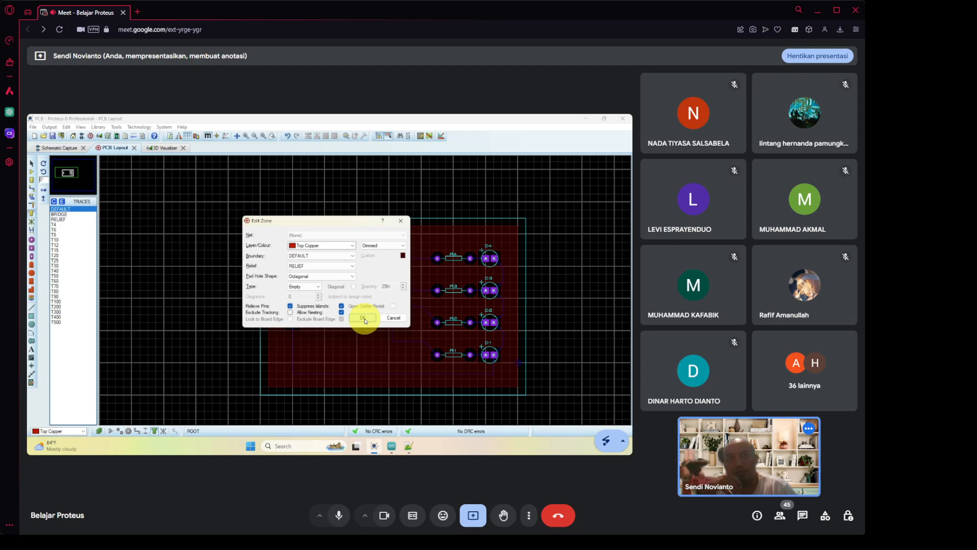
click(354, 247)
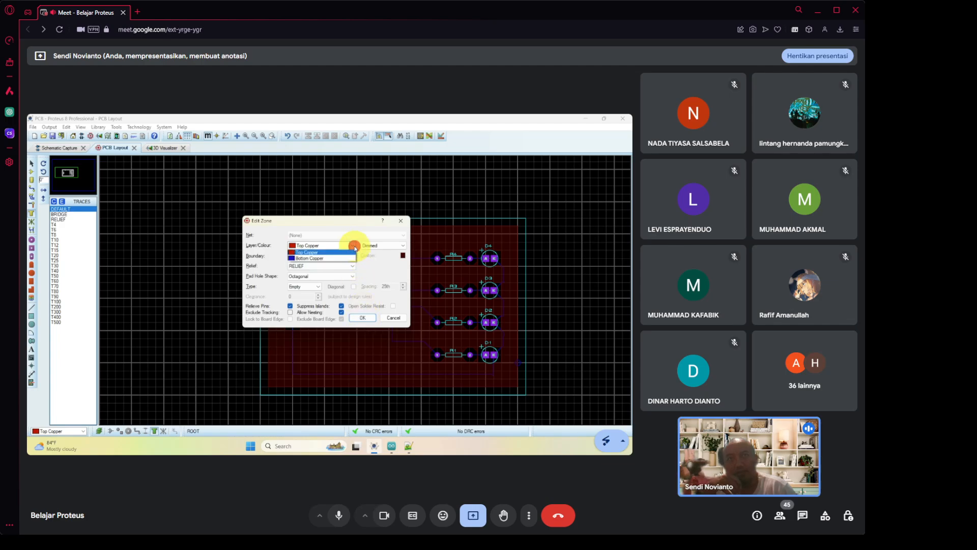
click(340, 259)
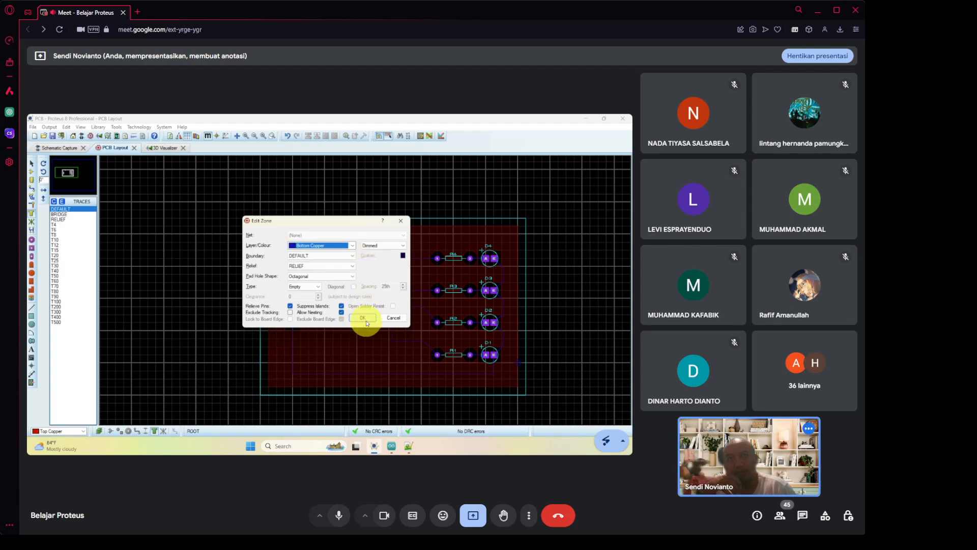
click(363, 317)
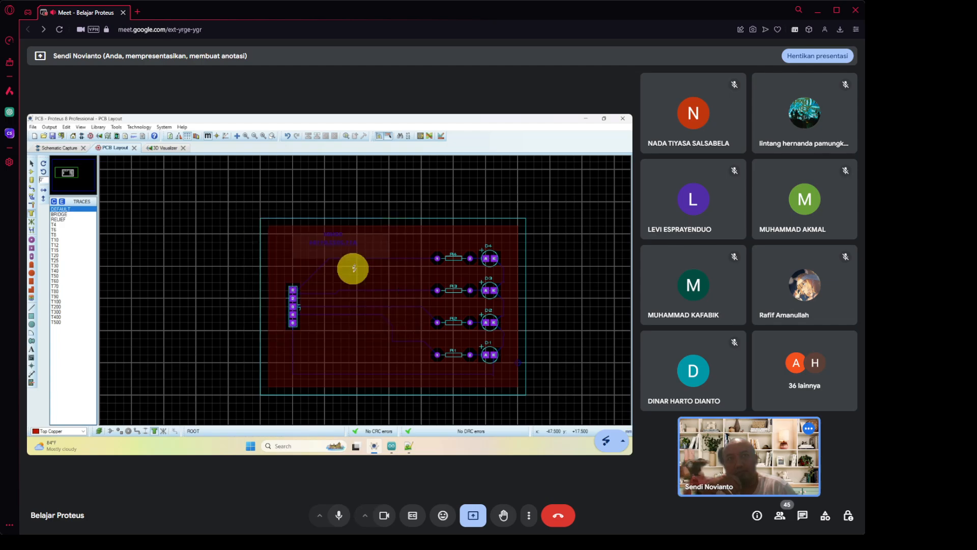
click(373, 232)
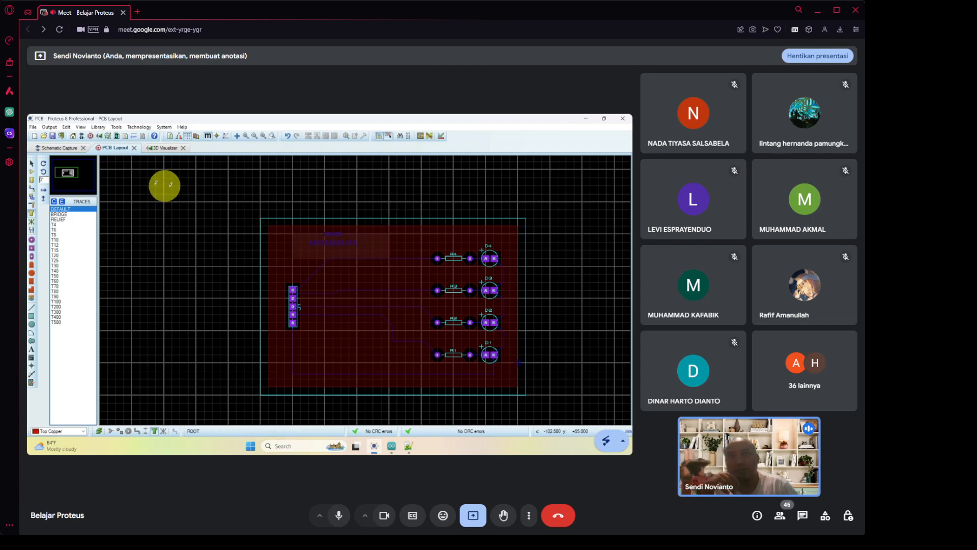
click(33, 162)
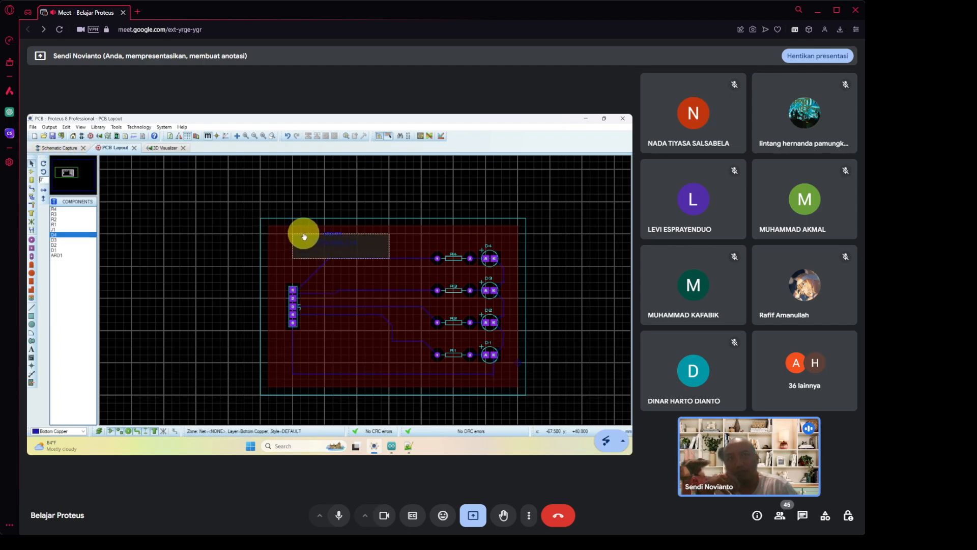
click(304, 234)
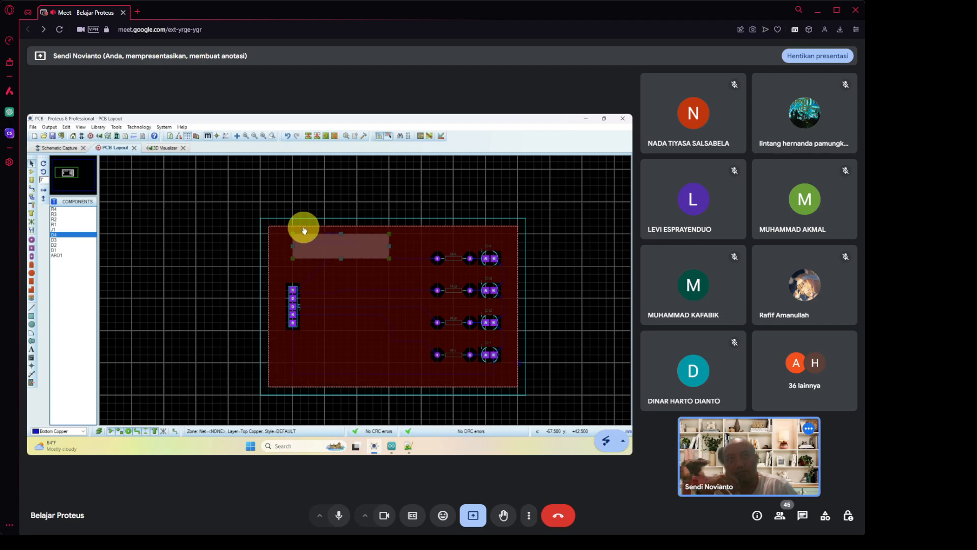
click(352, 234)
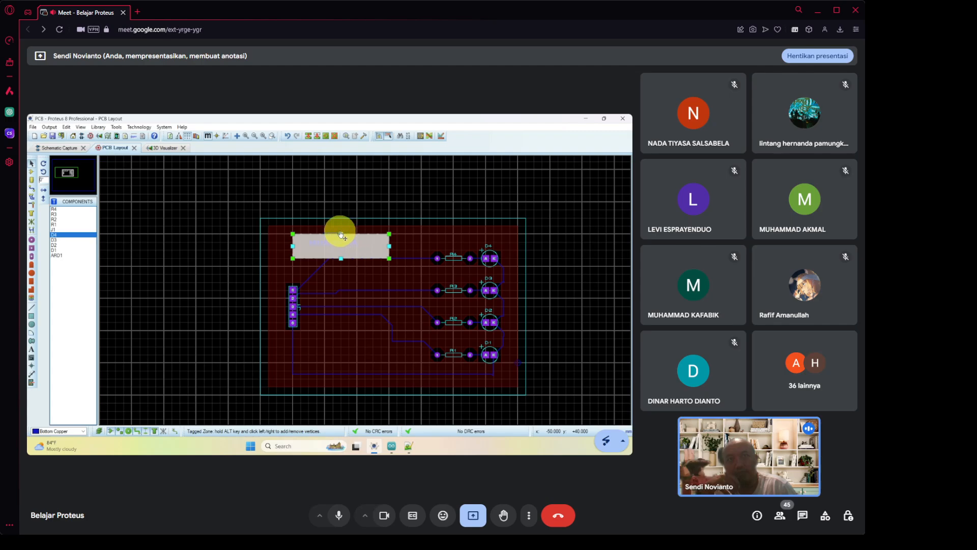
click(341, 234)
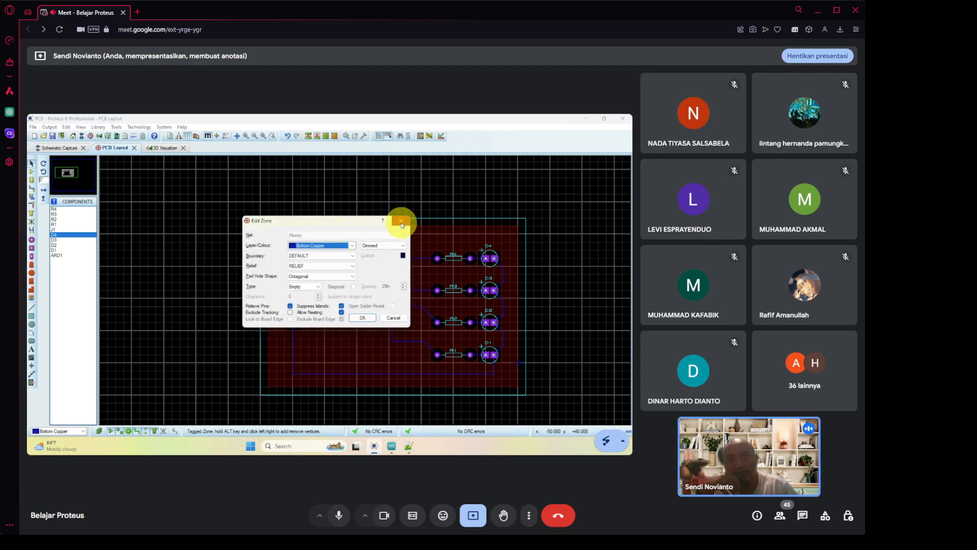
click(402, 224)
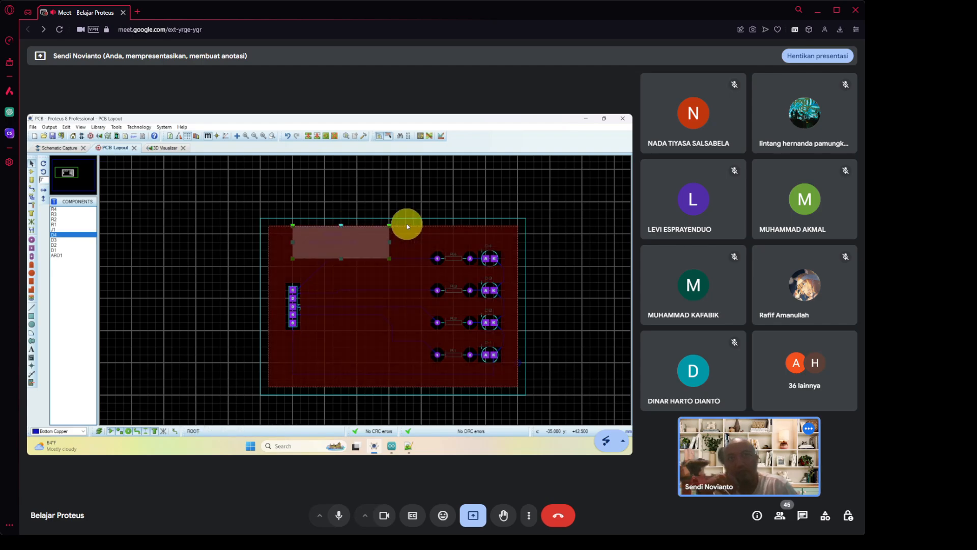
Zoom and orbit the 3D board to view its underside with the SENDI and ID lettering.
click(171, 152)
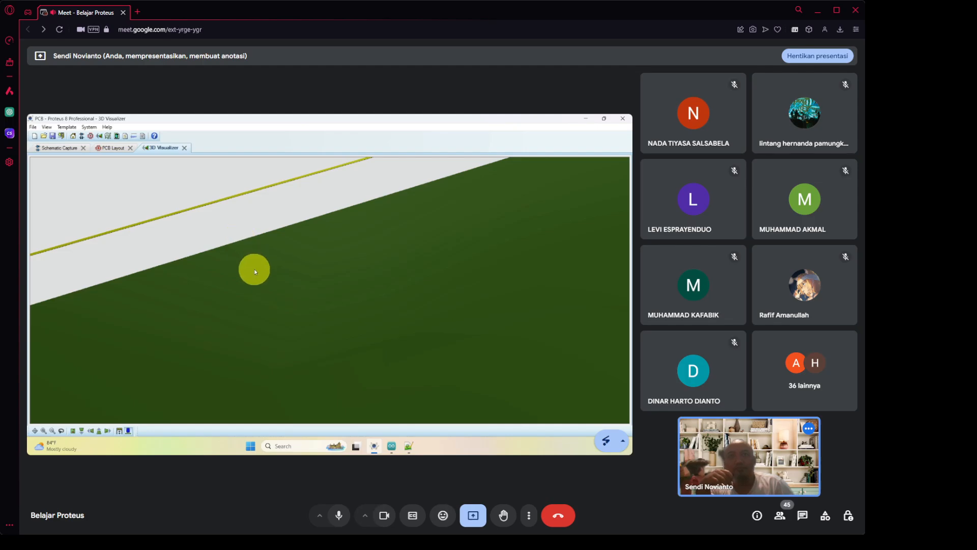
scroll(254, 269, down, 5)
click(288, 287)
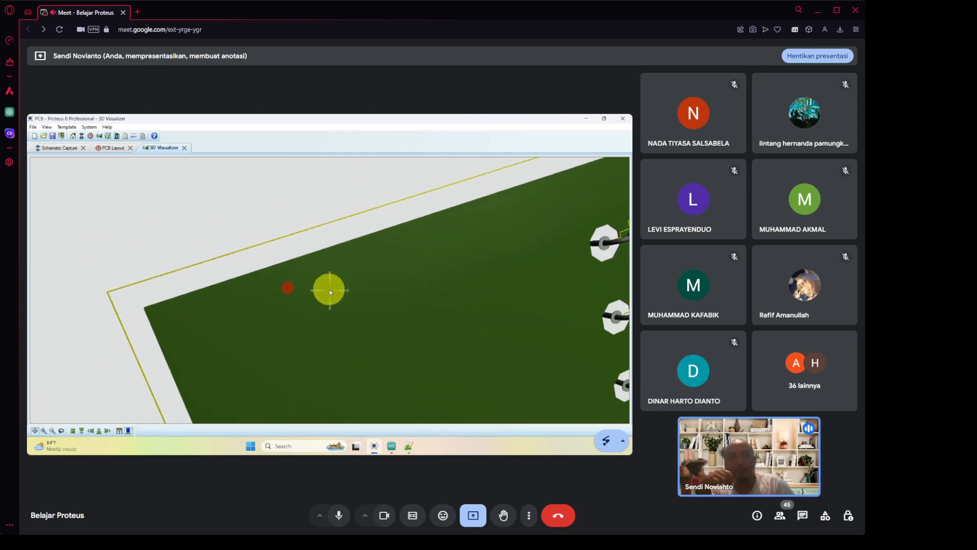
drag(330, 291, 330, 292)
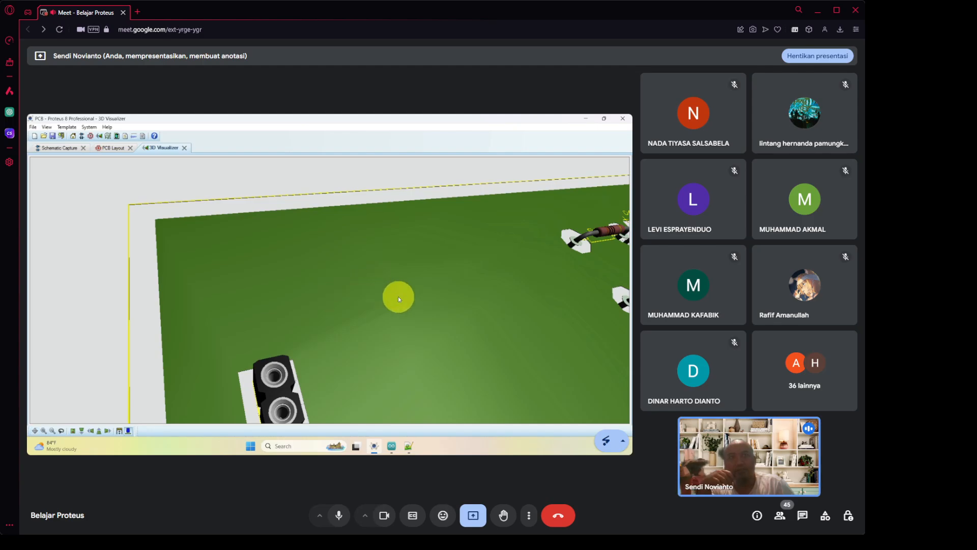
scroll(398, 296, down, 5)
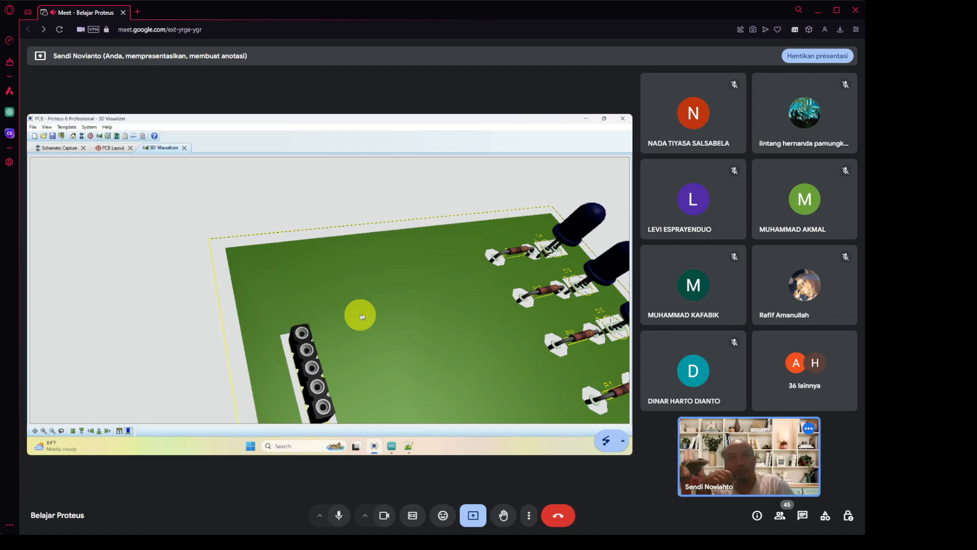
click(340, 318)
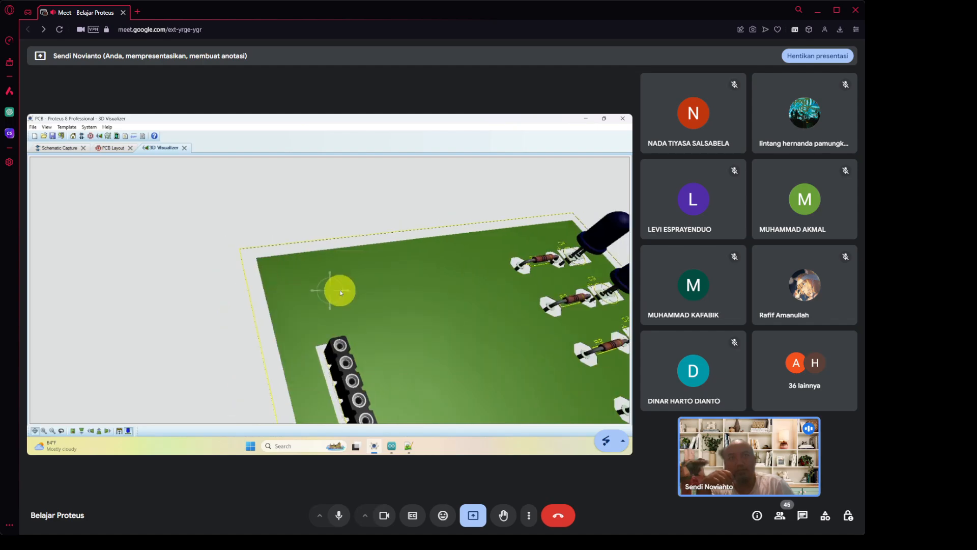
drag(330, 290, 331, 292)
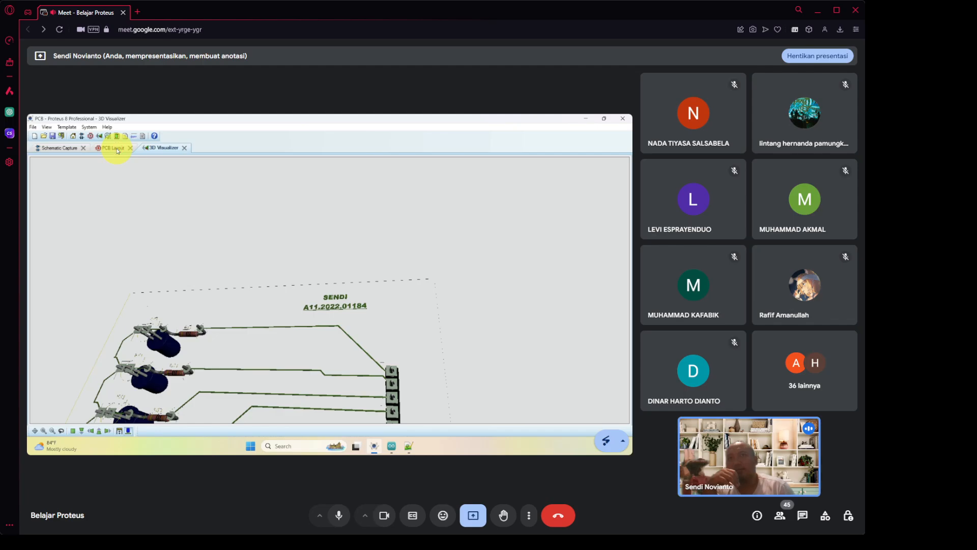
Export the layout to PDF on separate pages, excluding Top Copper, Top Resist and Bottom Resist.
click(117, 149)
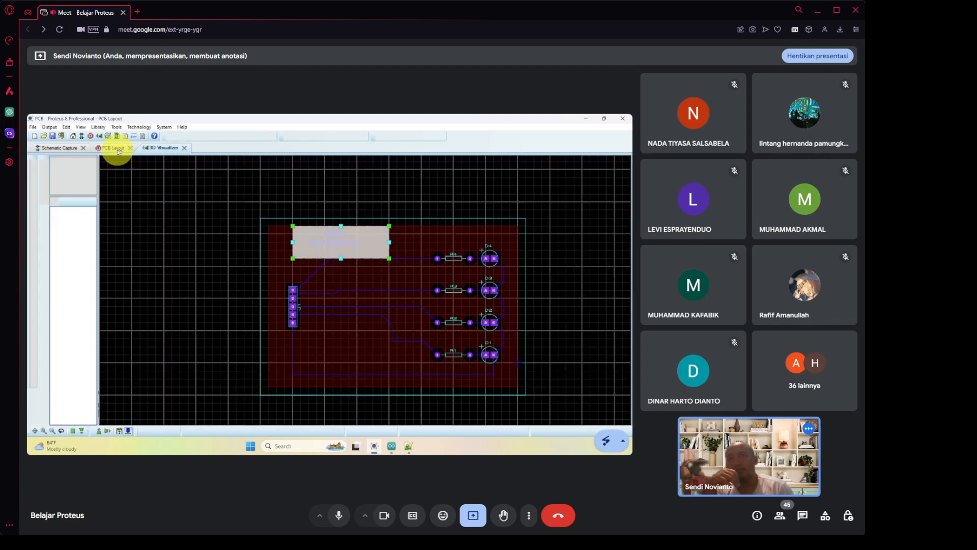
click(50, 127)
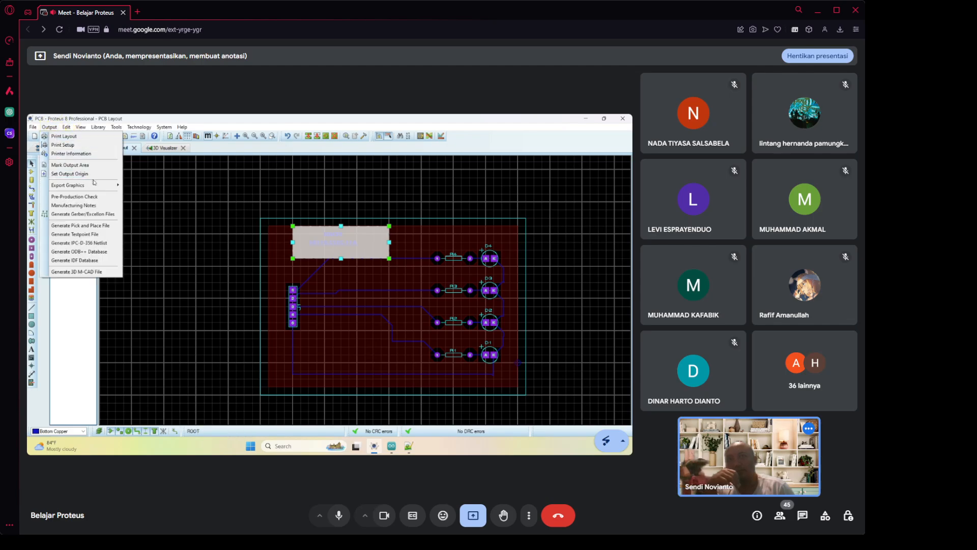
mouse_move(99, 189)
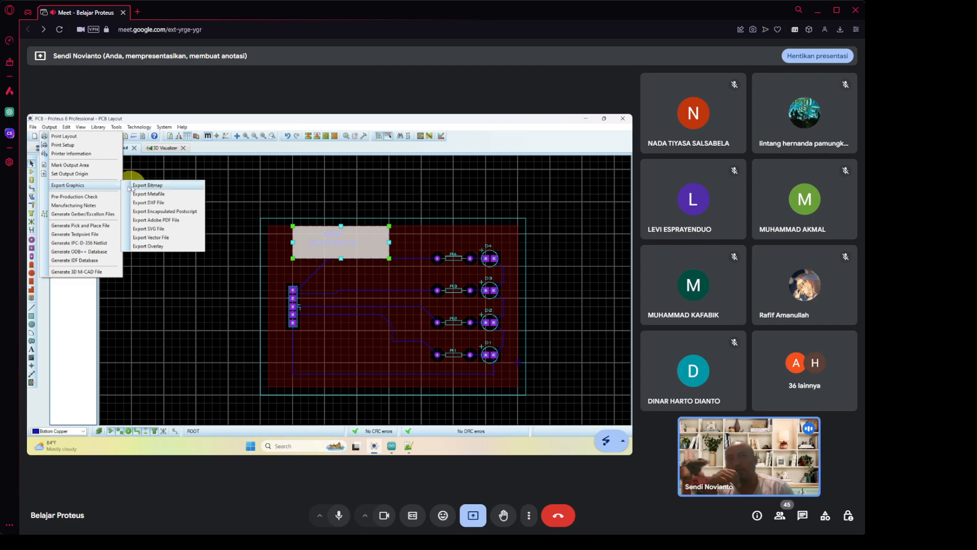
click(188, 222)
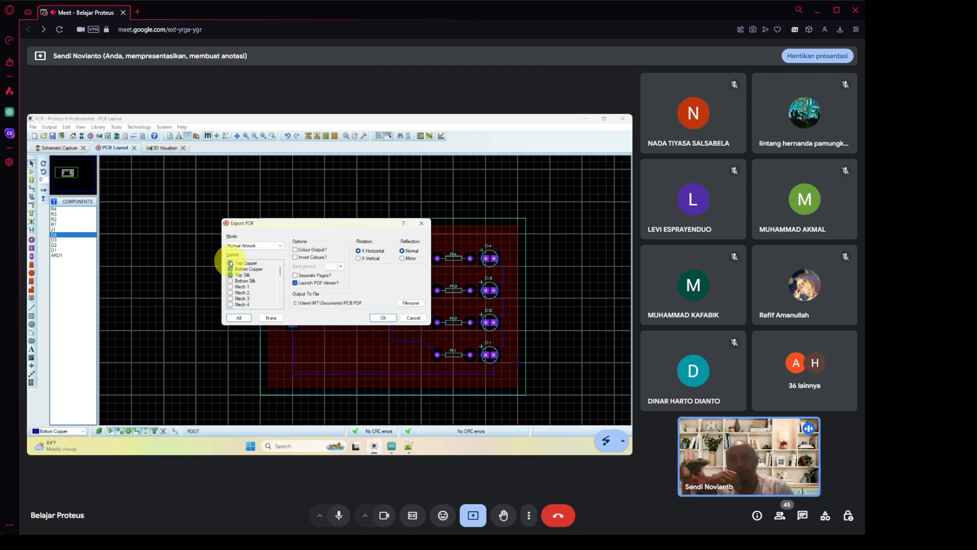
click(229, 263)
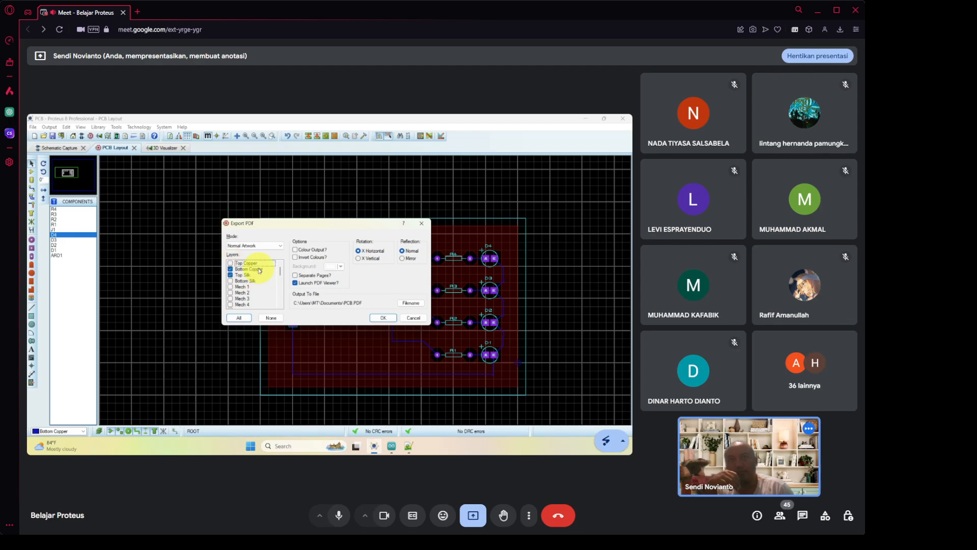
scroll(262, 290, down, 1)
scroll(263, 290, down, 5)
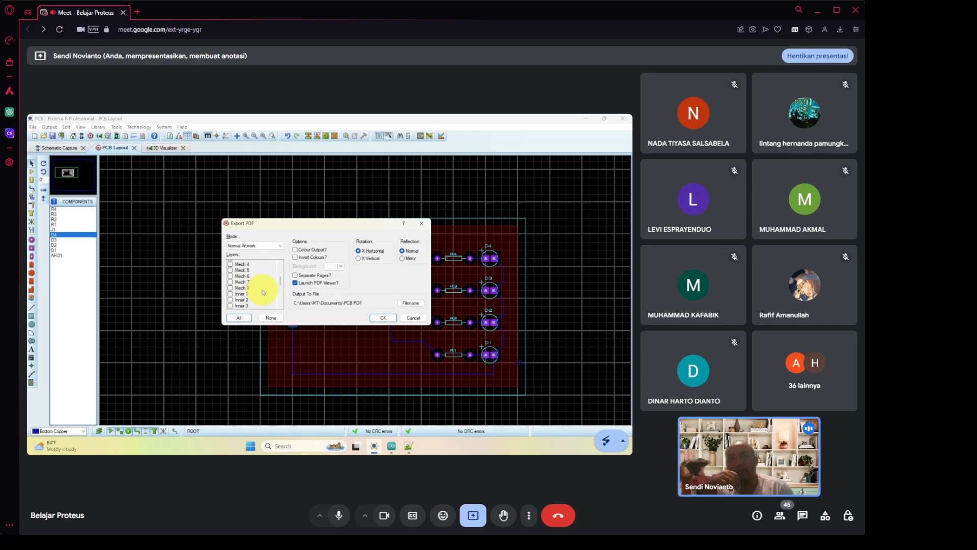
click(230, 274)
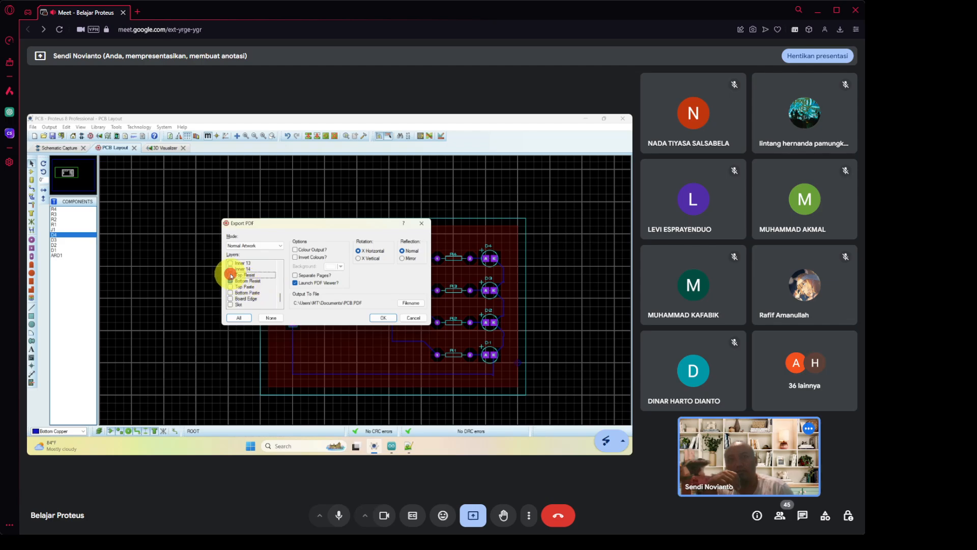
click(230, 280)
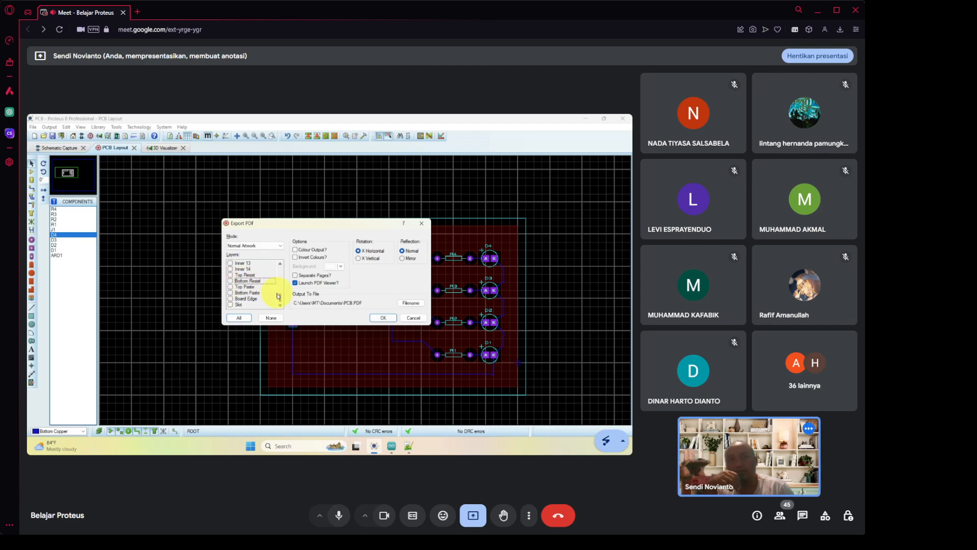
click(304, 276)
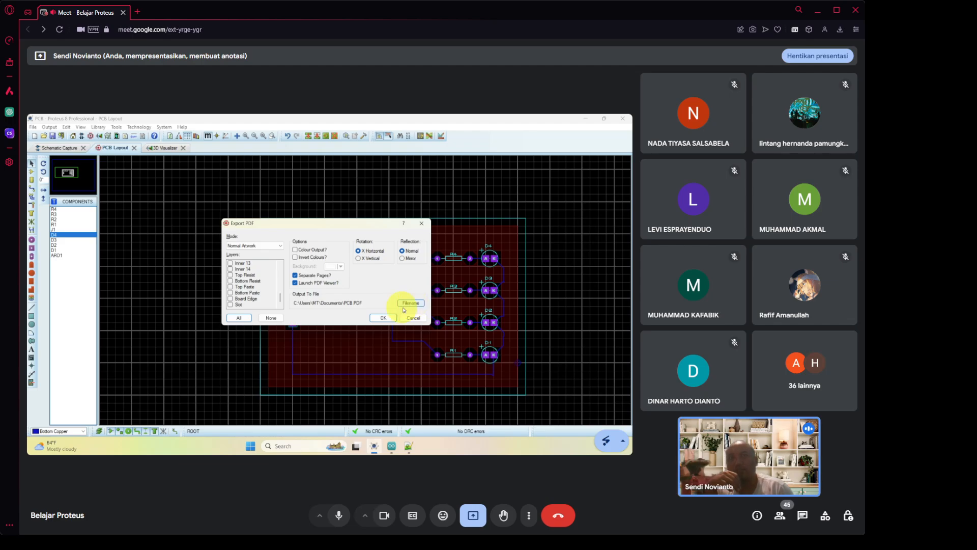
click(384, 319)
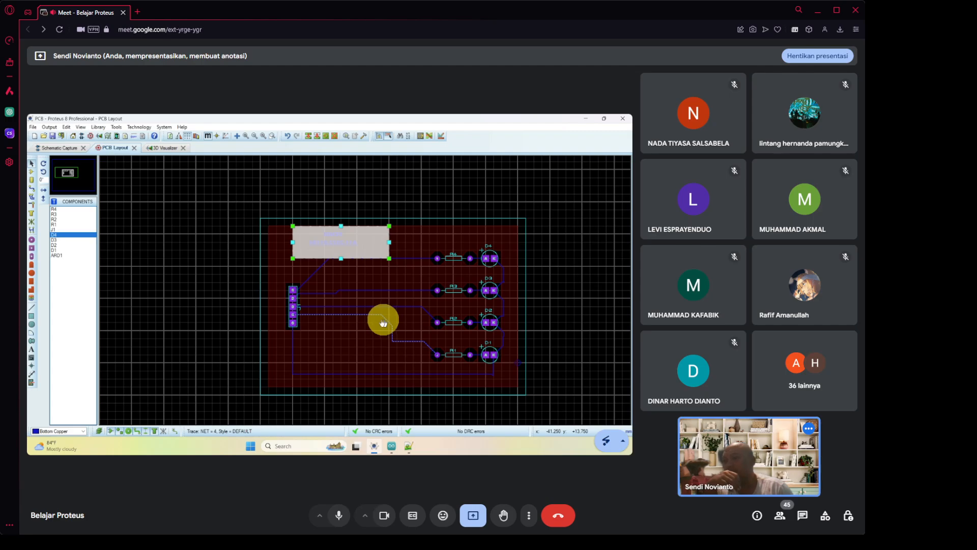
click(383, 319)
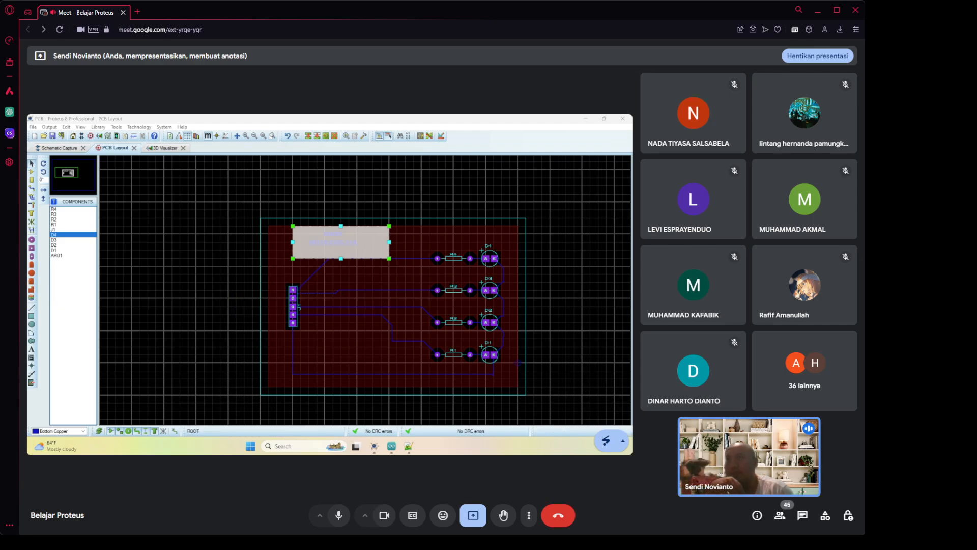
Bring PDF24 Reader onscreen, zoom to 195% and scroll between pages 1 and 2.
drag(27, 186, 380, 176)
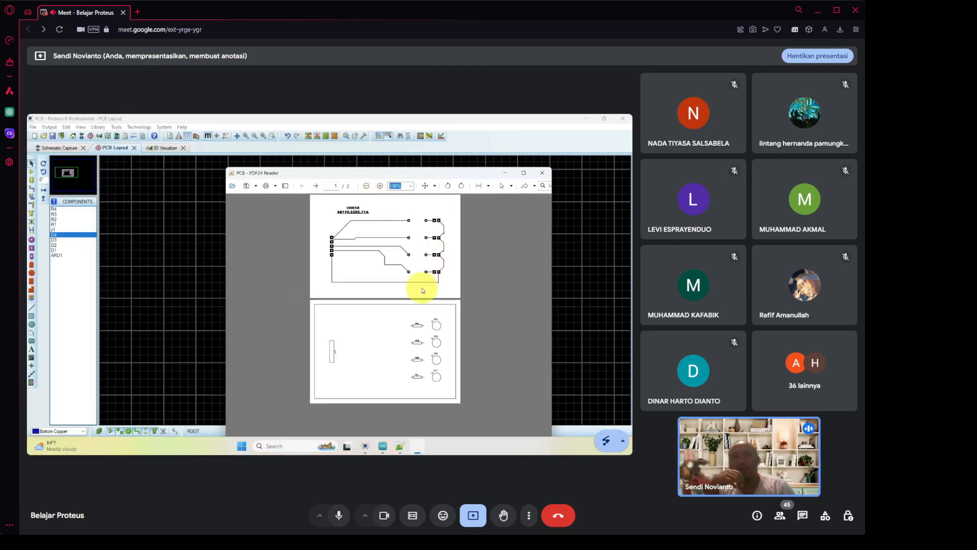
scroll(422, 291, up, 5)
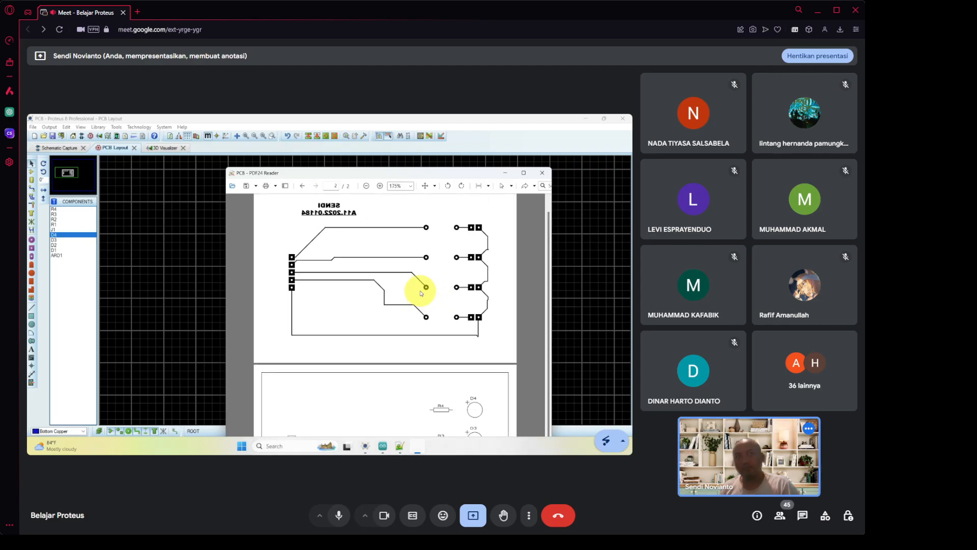
scroll(422, 291, up, 1)
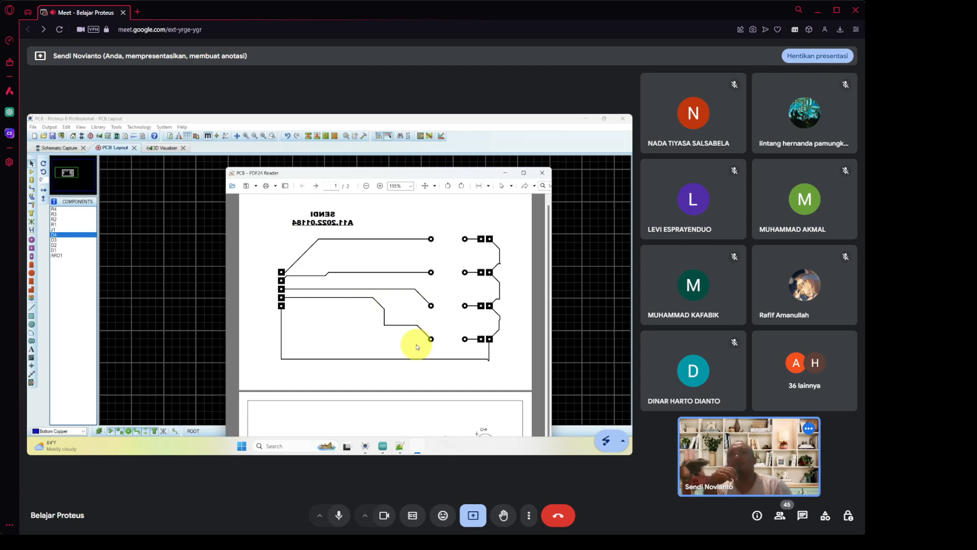
scroll(417, 347, down, 2)
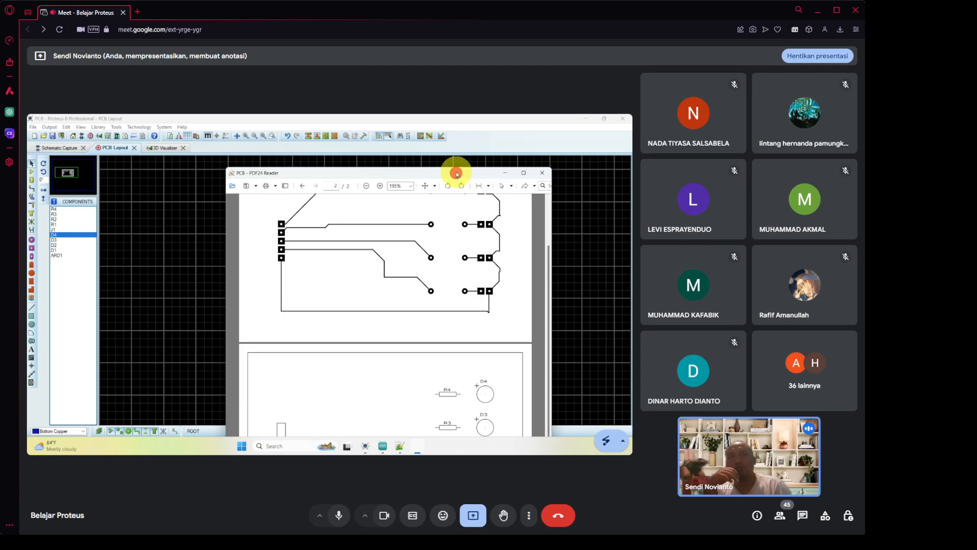
drag(456, 171, 456, 134)
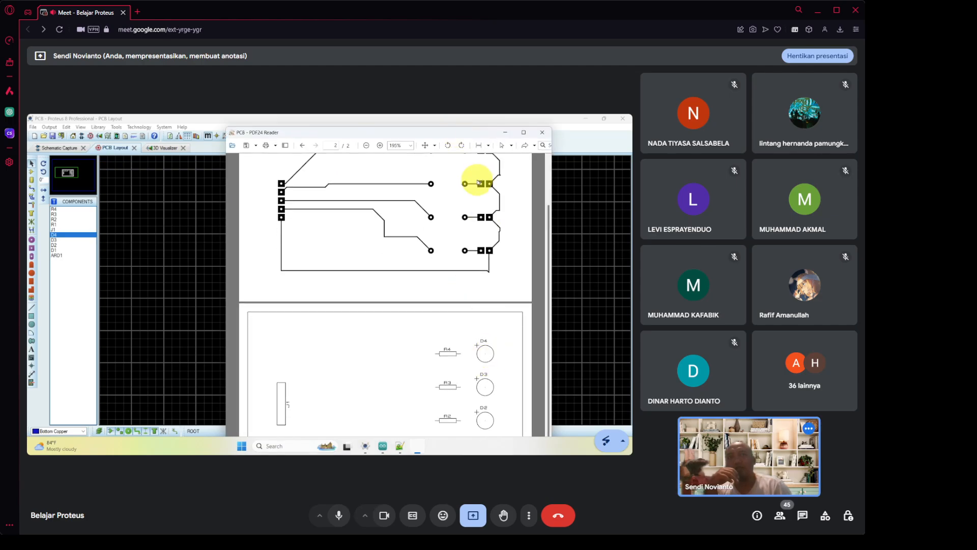
scroll(484, 214, up, 1)
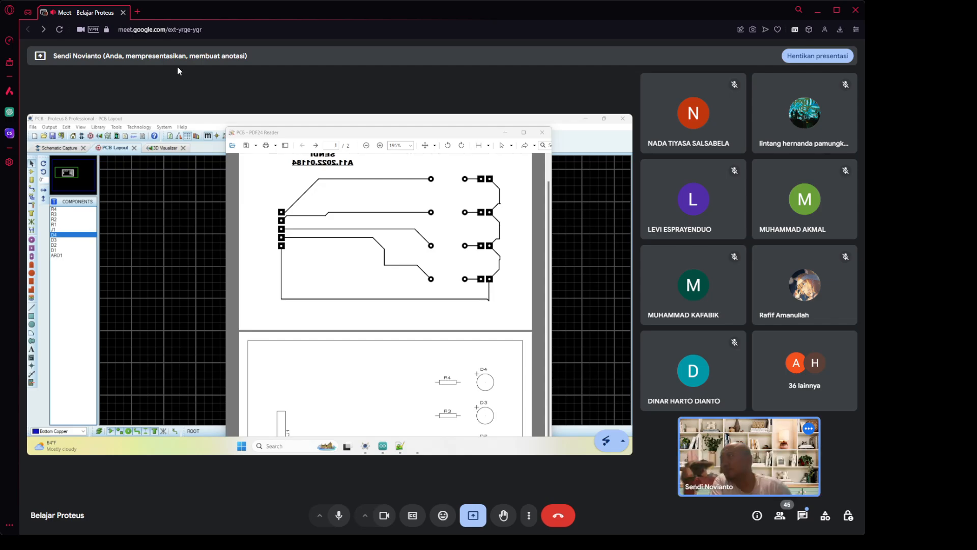
Open the Google Meet chat panel beside the shared PDF.
click(803, 515)
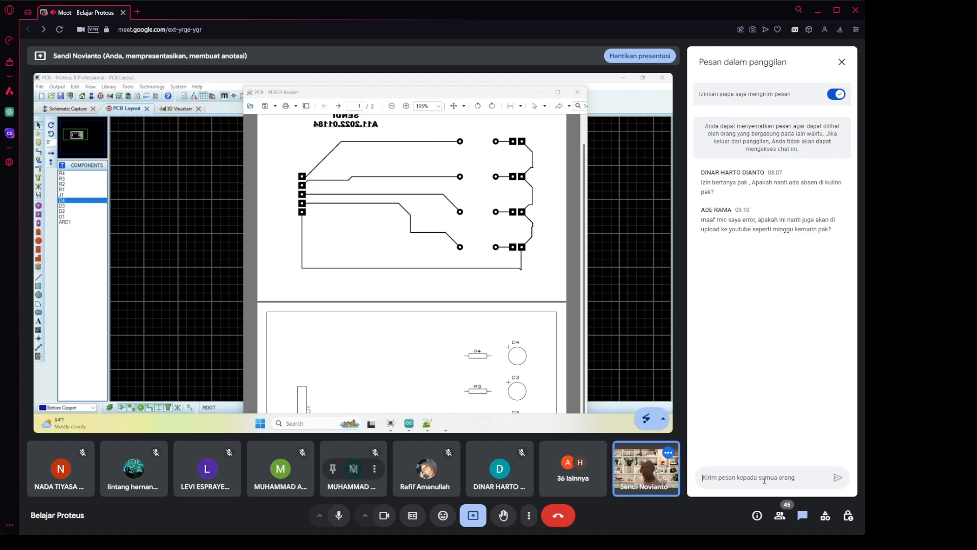
Send the announcement that IoT project presentations run from week 9 until the IoT final exam.
text(* Presentasi Project IOT - UAS dimulai dari pertemuan minggu ke-9 sampai dengan jam dan tgl UAS matkul IOT ini selesai)
key(Return)
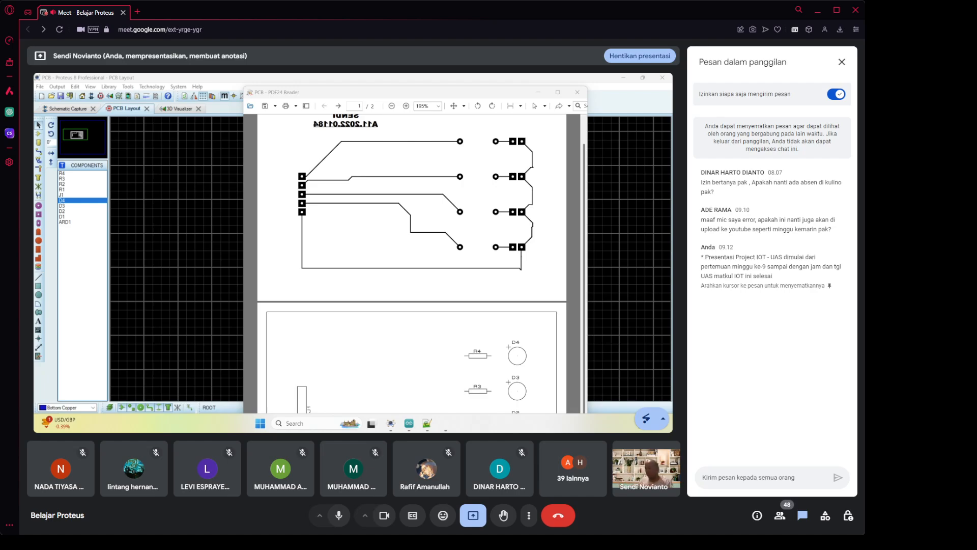
Send the chat messages 'HARI SENIN' and 'HARI JUMAT', followed by a short code.
mouse_move(353, 468)
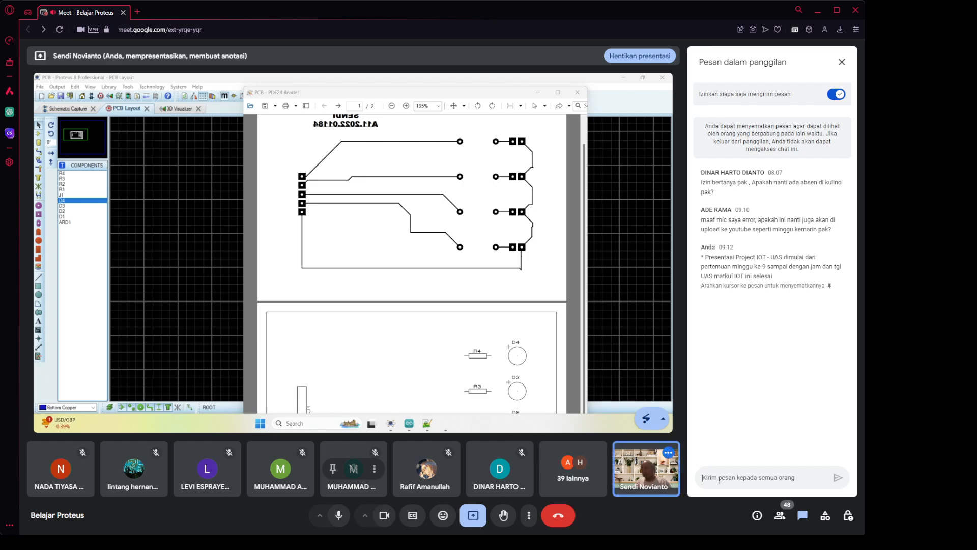
text(HARI SENIN)
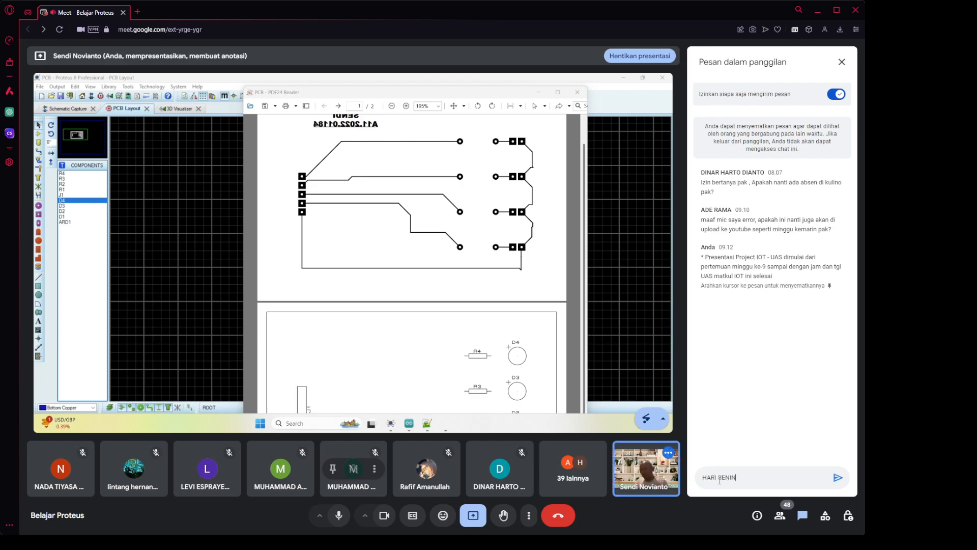
key(Return)
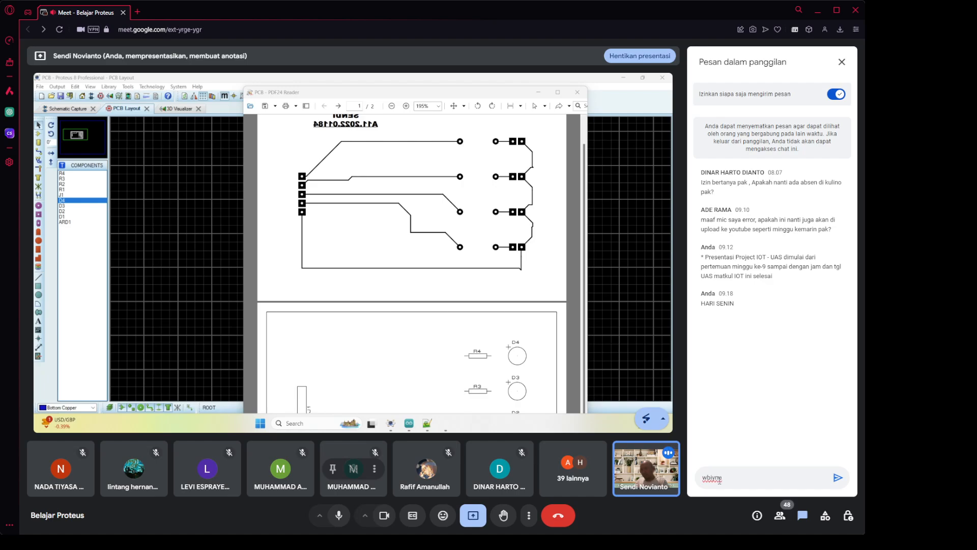
key(Return)
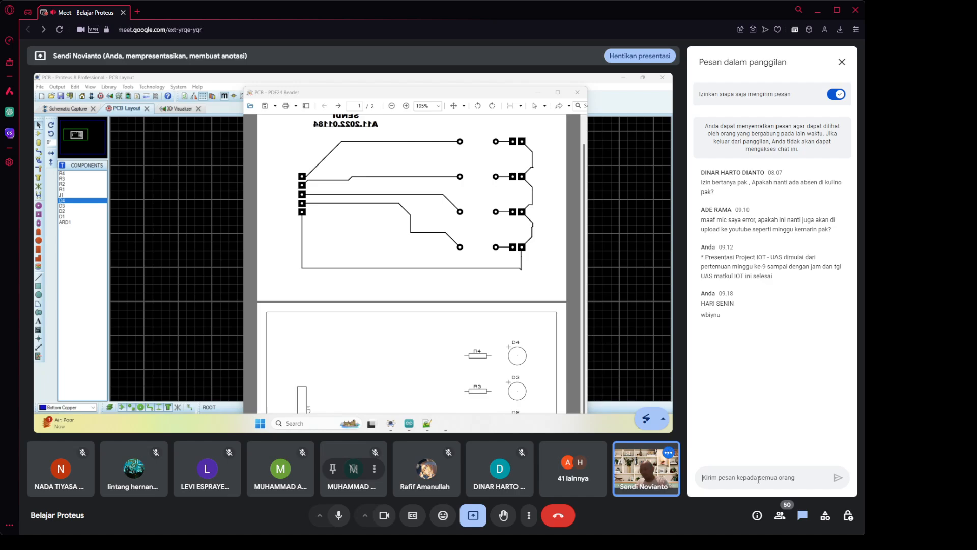
text(HARI JUMAT)
key(Return)
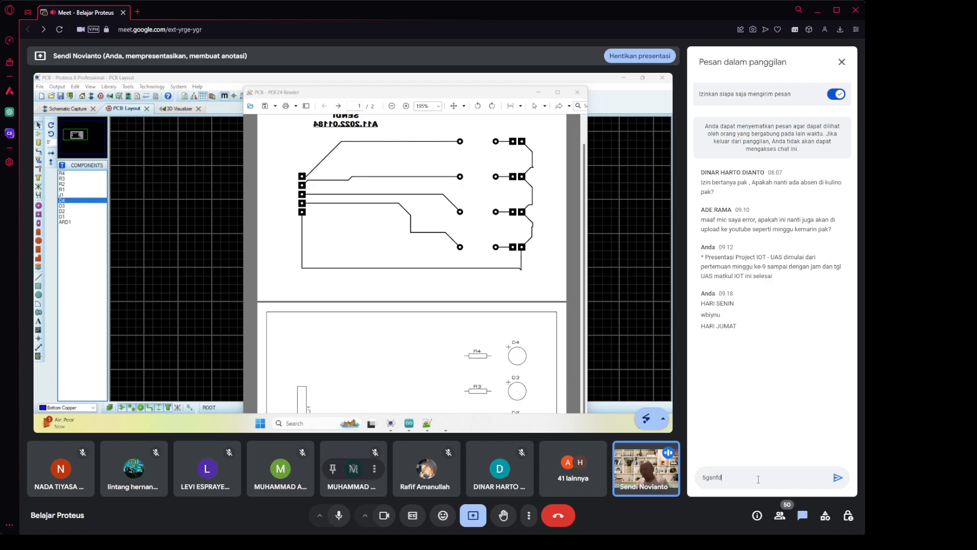
key(Return)
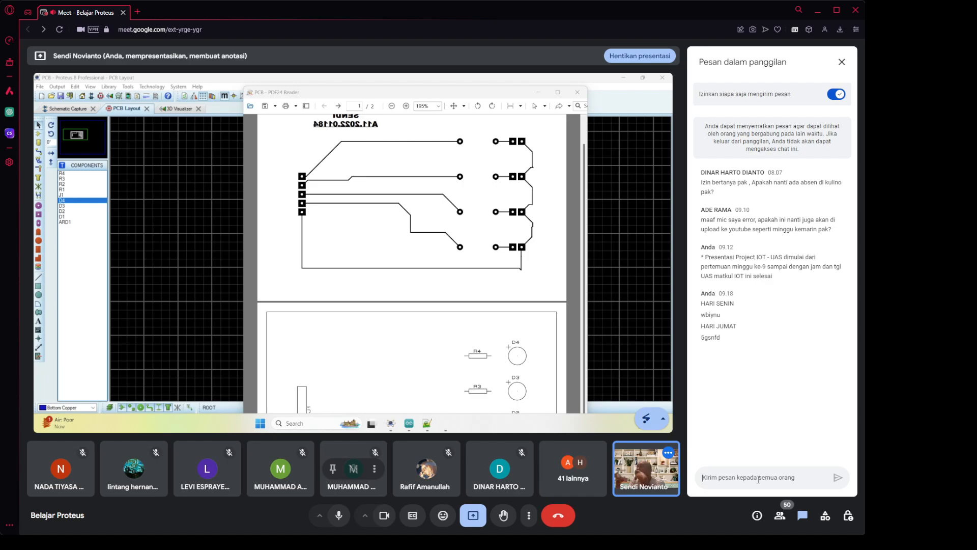
End the Belajar Proteus Google Meet call with 'Akhiri panggilan untuk semua orang' (end for everyone).
click(758, 479)
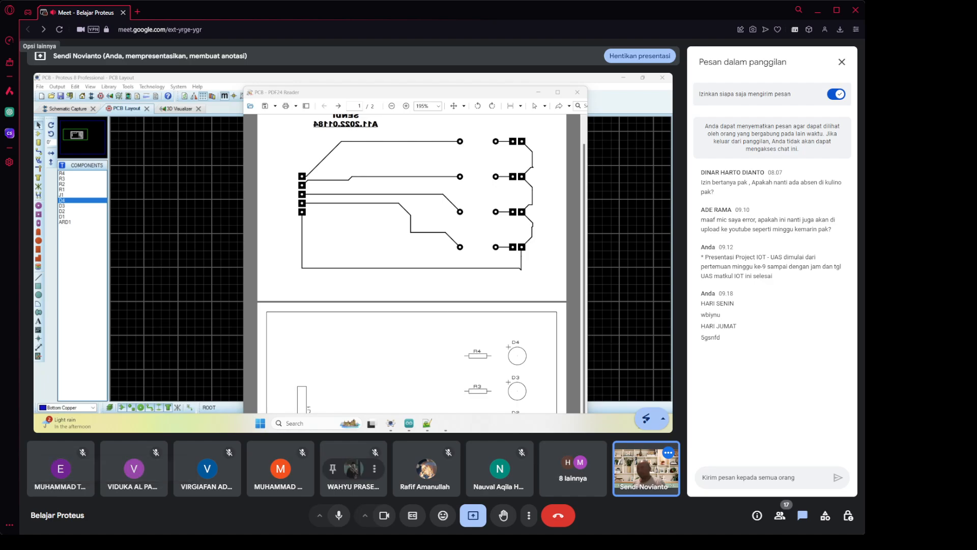
click(567, 515)
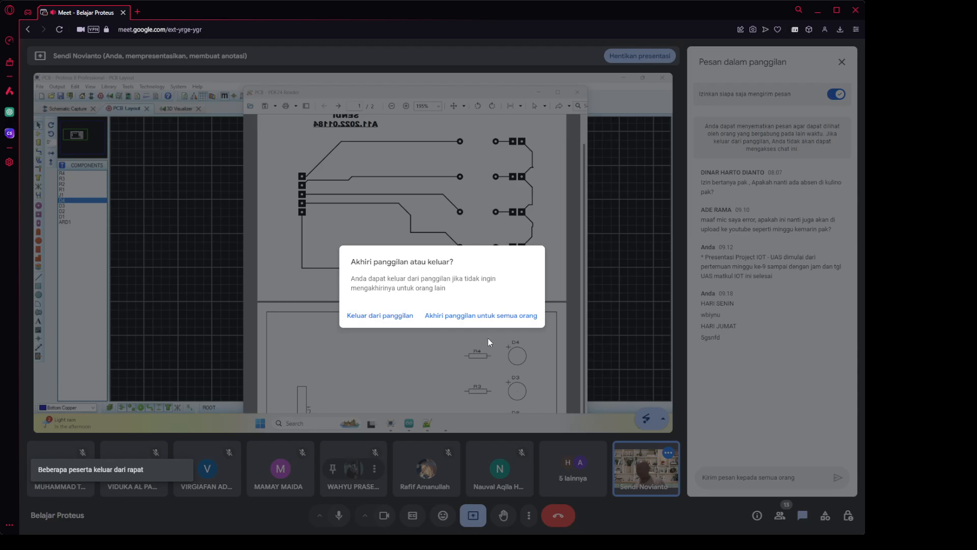
click(498, 316)
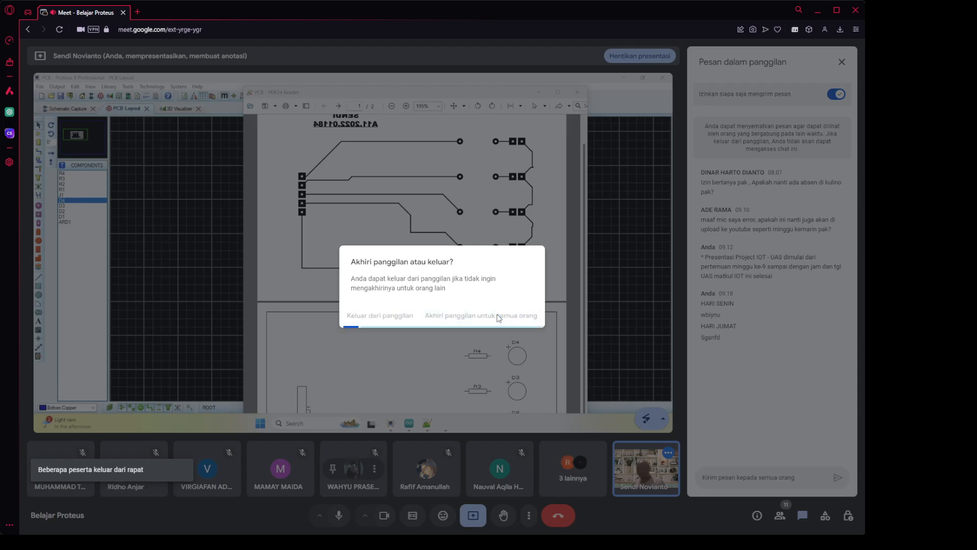